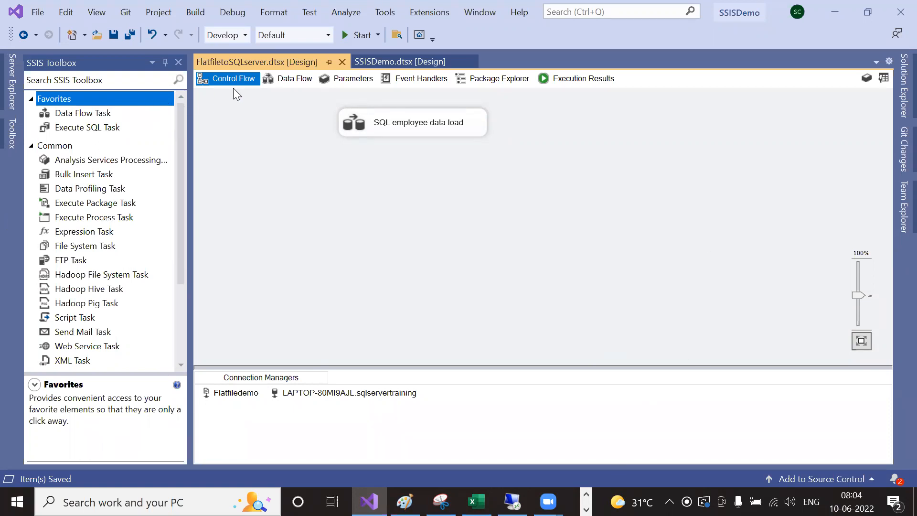
Step: Switch to Notepad++ and review the control flow and data flow definitions in the SSIS.txt notes
{"action": "left_click", "coordinate": [586, 495]}
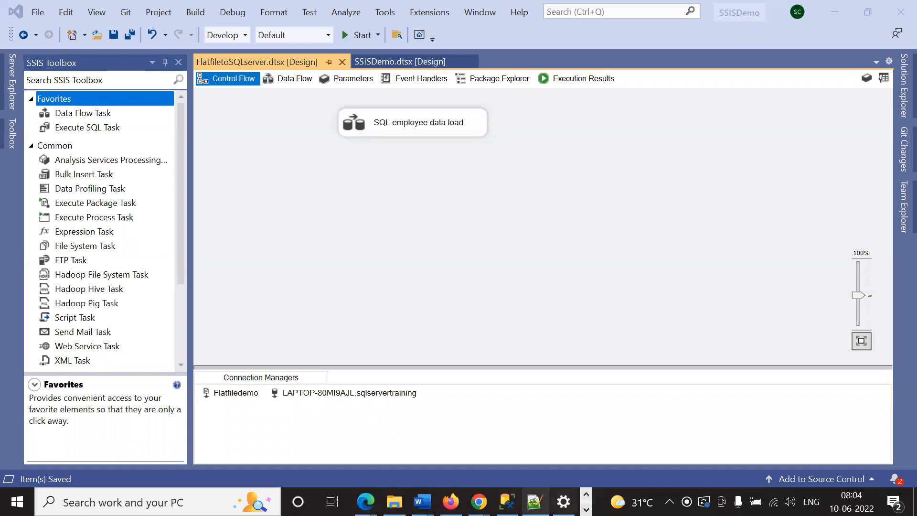
{"action": "left_click", "coordinate": [535, 502]}
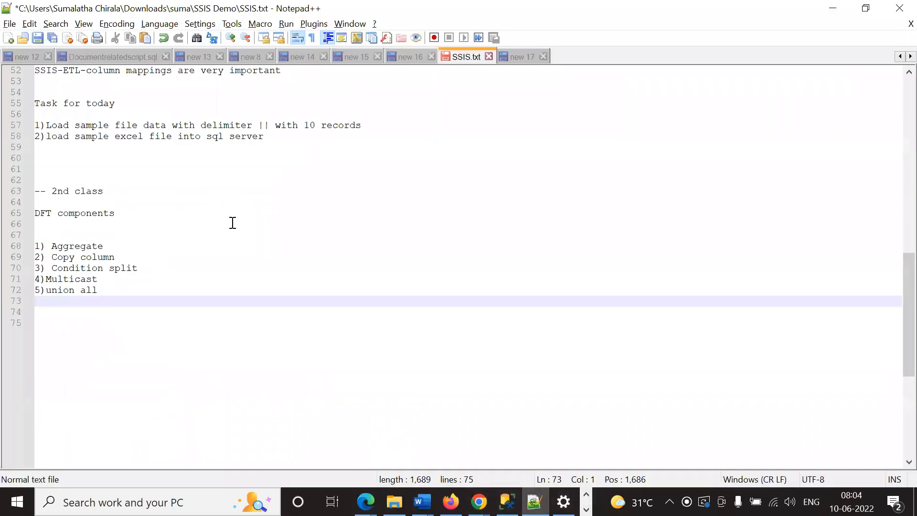
{"action": "scroll", "coordinate": [145, 224], "scroll_direction": "up", "scroll_amount": 9}
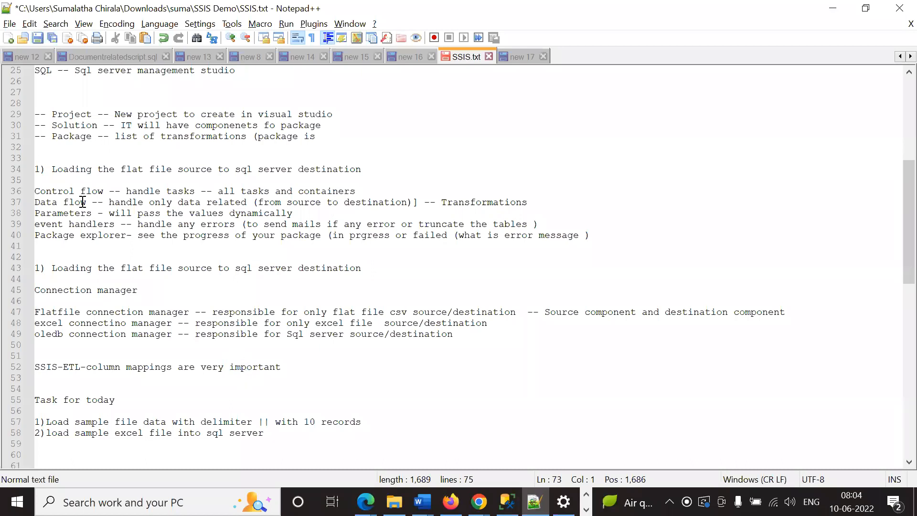
{"action": "left_click_drag", "start_coordinate": [354, 191], "coordinate": [8, 191]}
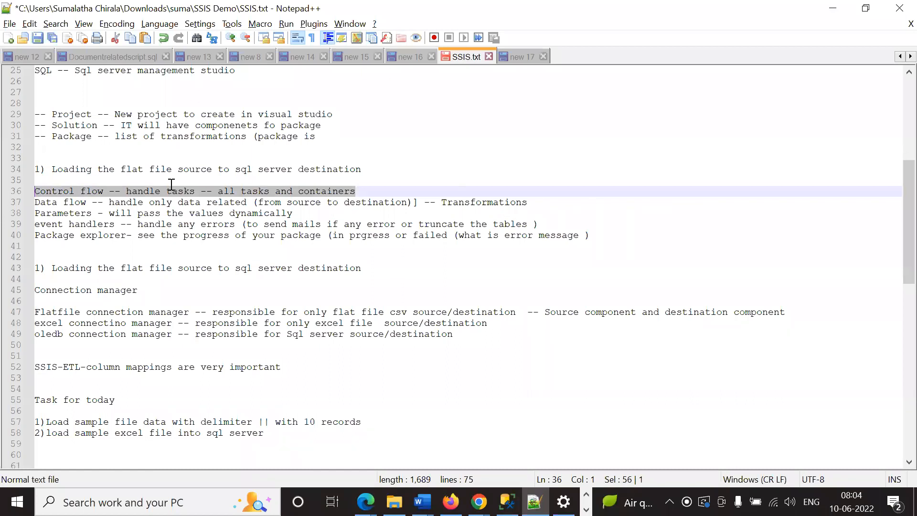
{"action": "left_click", "coordinate": [91, 205]}
{"action": "left_click_drag", "start_coordinate": [104, 192], "coordinate": [25, 189]}
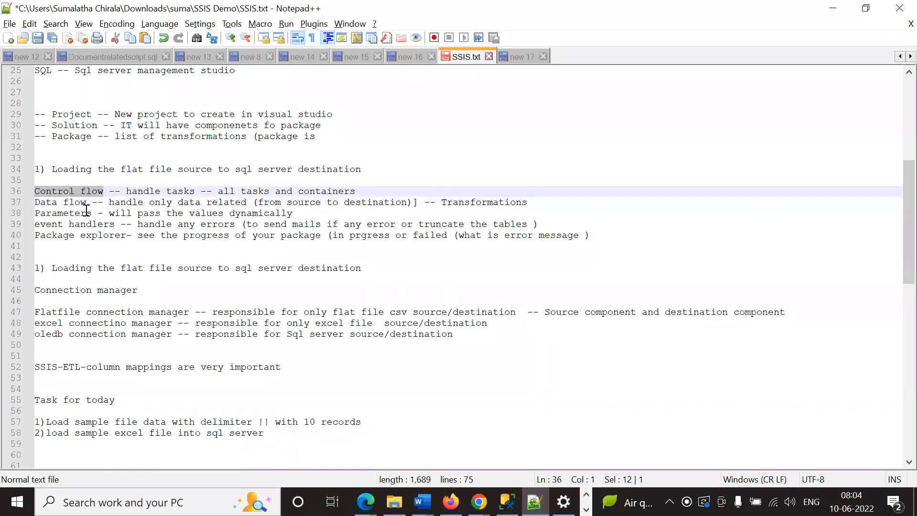
{"action": "left_click_drag", "start_coordinate": [86, 204], "coordinate": [27, 204]}
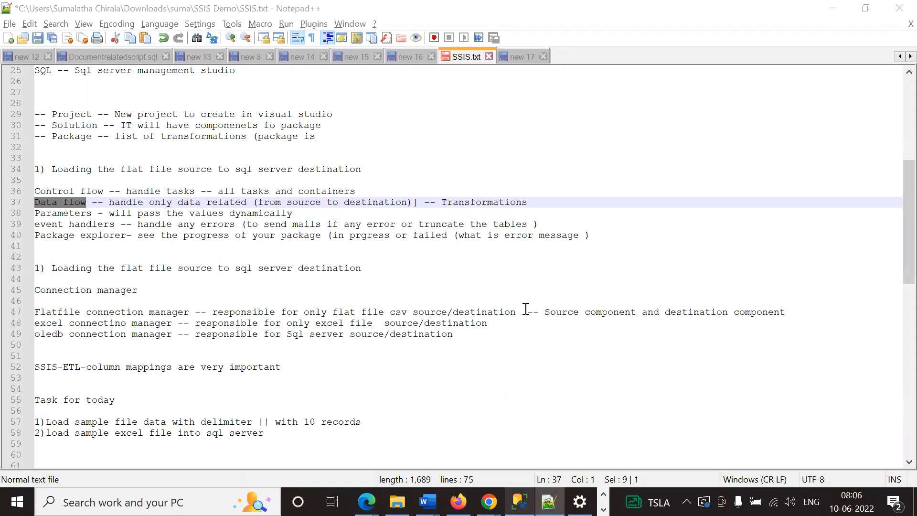
{"action": "double_click", "coordinate": [376, 203]}
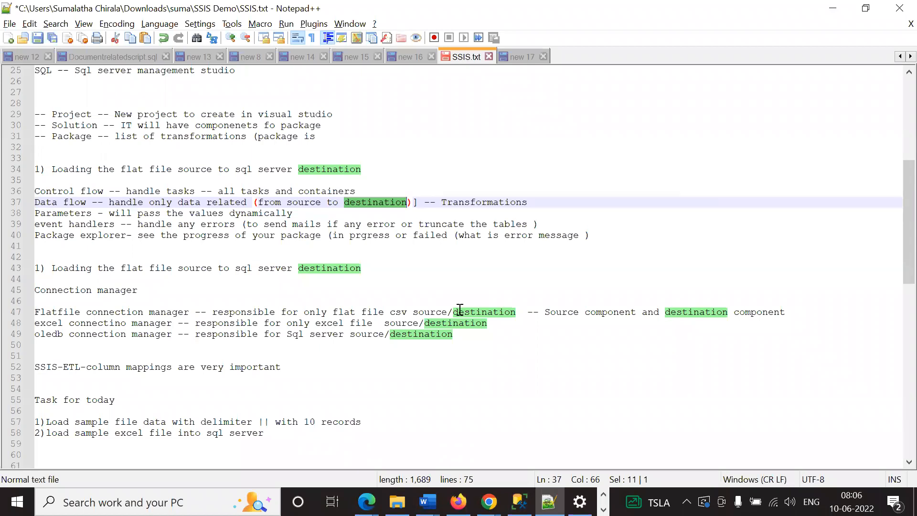
{"action": "left_click", "coordinate": [485, 257]}
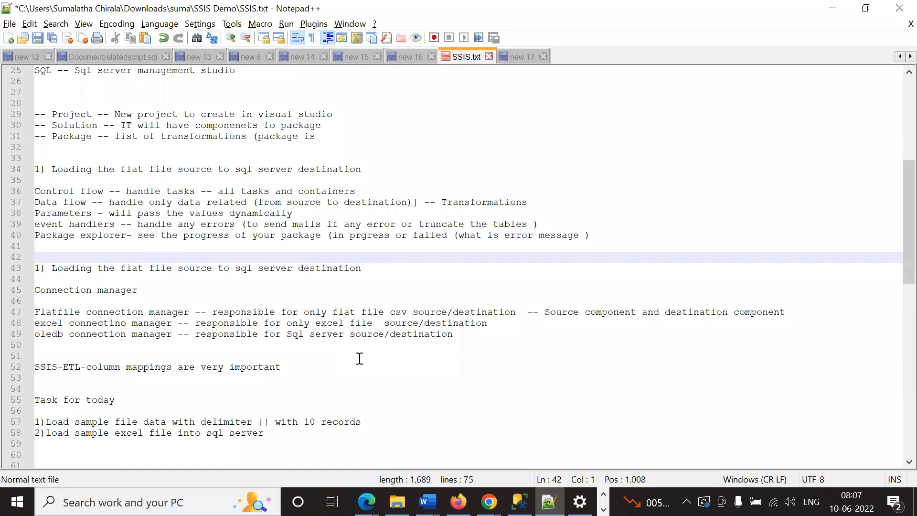
Step: Switch to Visual Studio, locate the FlatfiletoSQLserver.dtsx package in the SSISDemo project, and save the open package
{"action": "key", "text": "alt+Tab"}
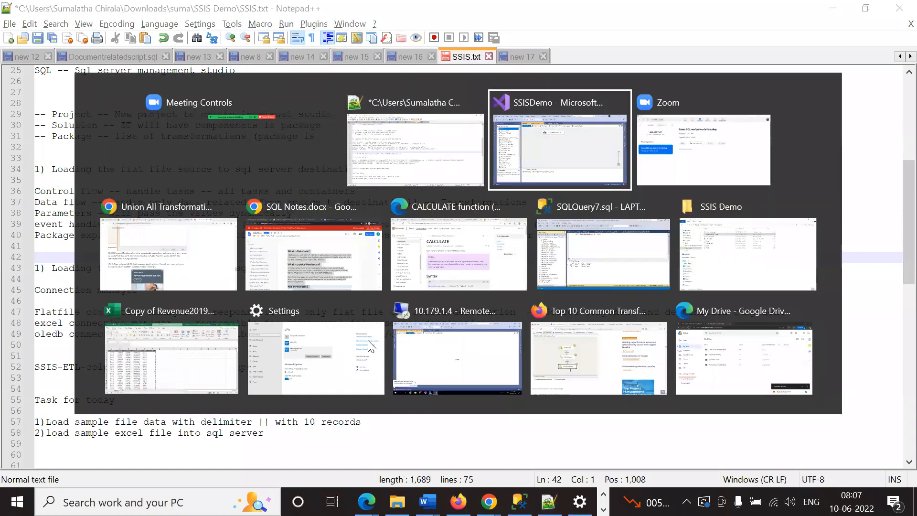
{"action": "left_click", "coordinate": [895, 189]}
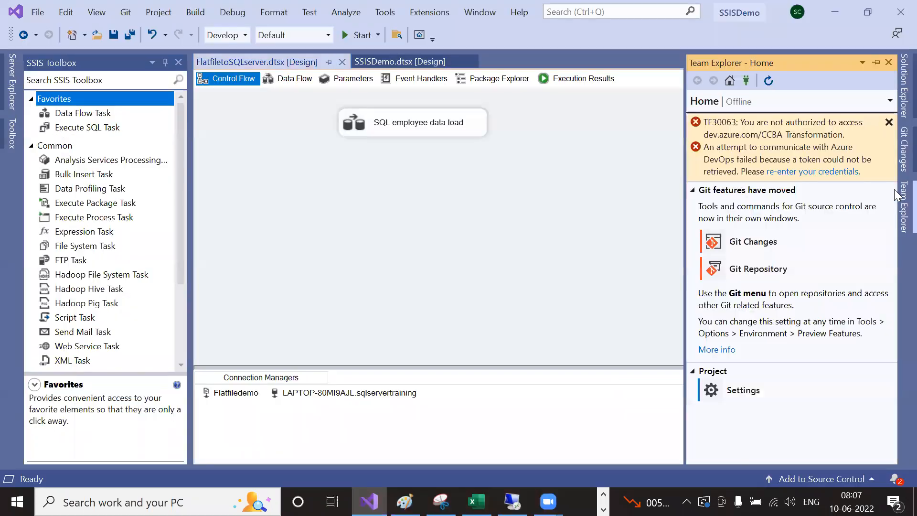
{"action": "left_click", "coordinate": [902, 98]}
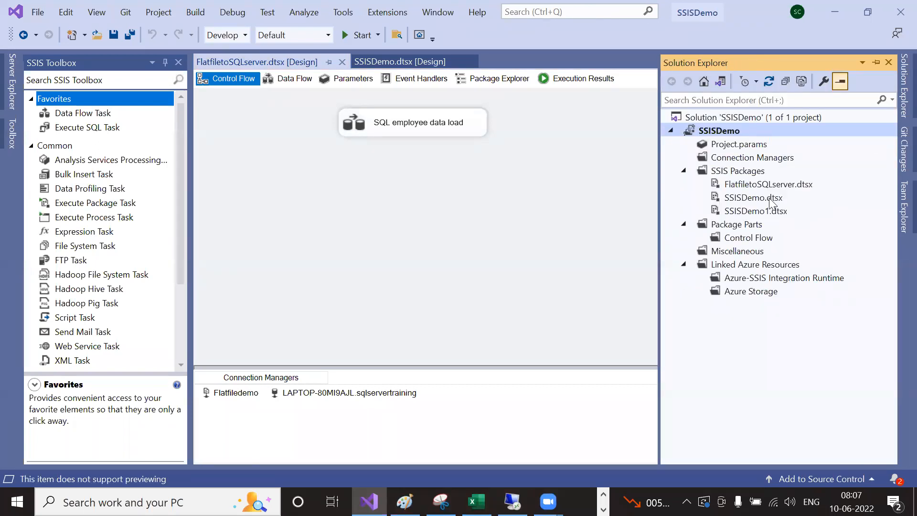
{"action": "left_click", "coordinate": [761, 187]}
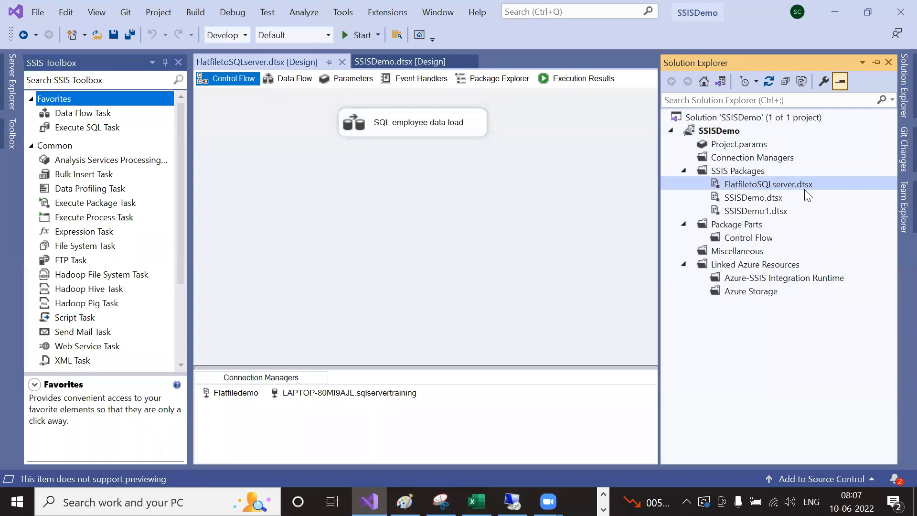
{"action": "left_click", "coordinate": [448, 127]}
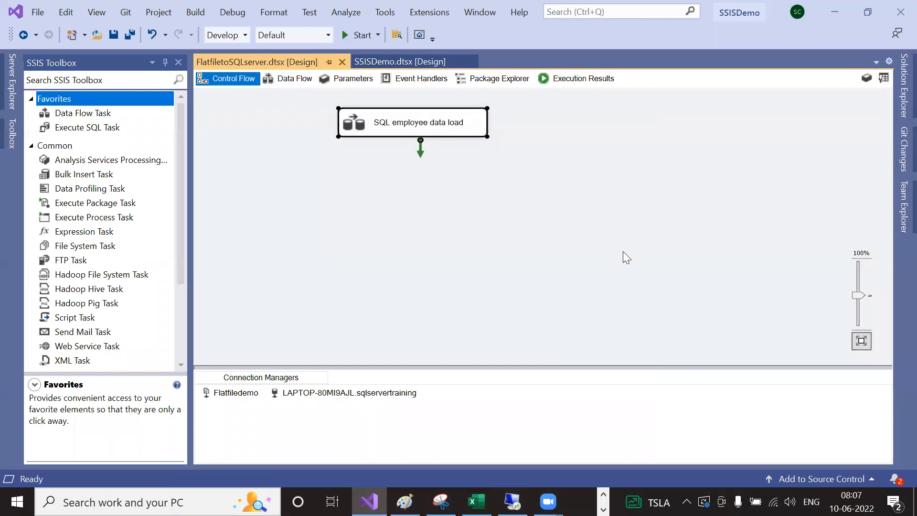
{"action": "key", "text": "ctrl+s"}
{"action": "key", "text": "alt+Tab"}
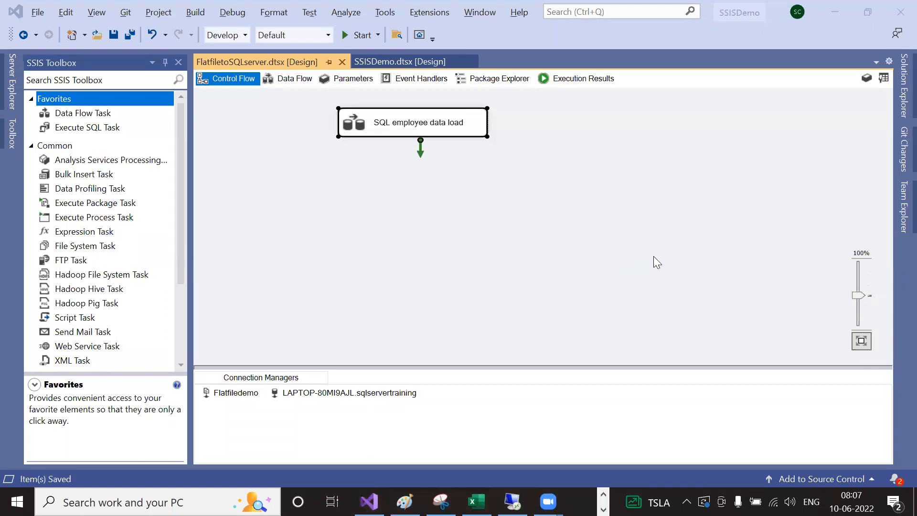
{"action": "key", "text": "alt+Tab"}
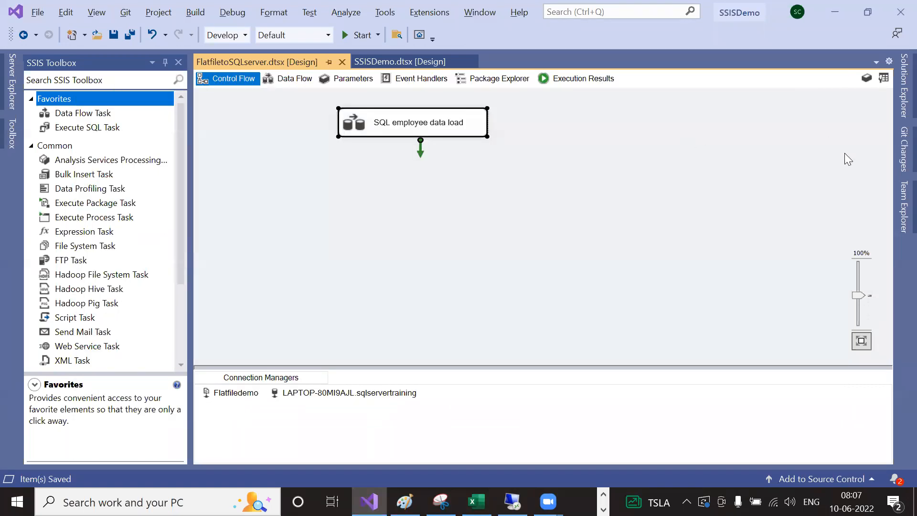
{"action": "left_click", "coordinate": [895, 103]}
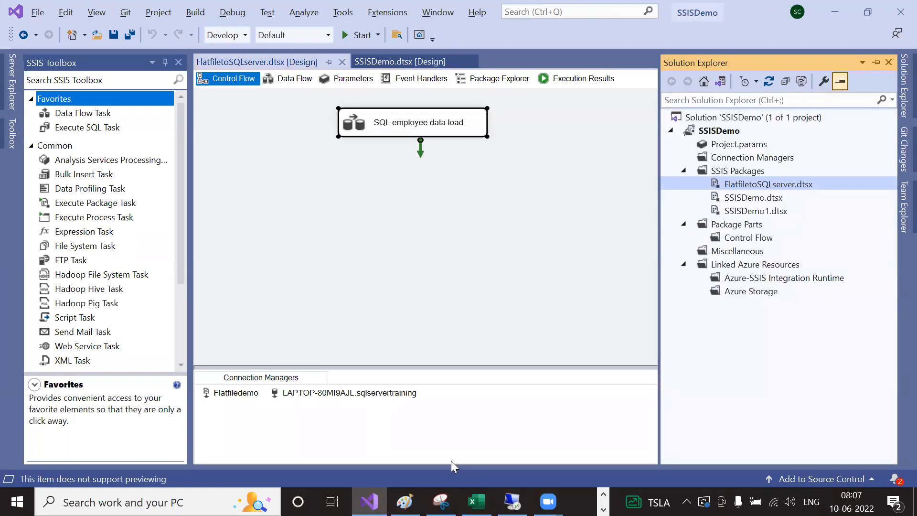
Step: Switch to Notepad++ and review the SSIS.txt notes from the package explorer line down to the connection managers and practice tasks
{"action": "key", "text": "alt+Tab"}
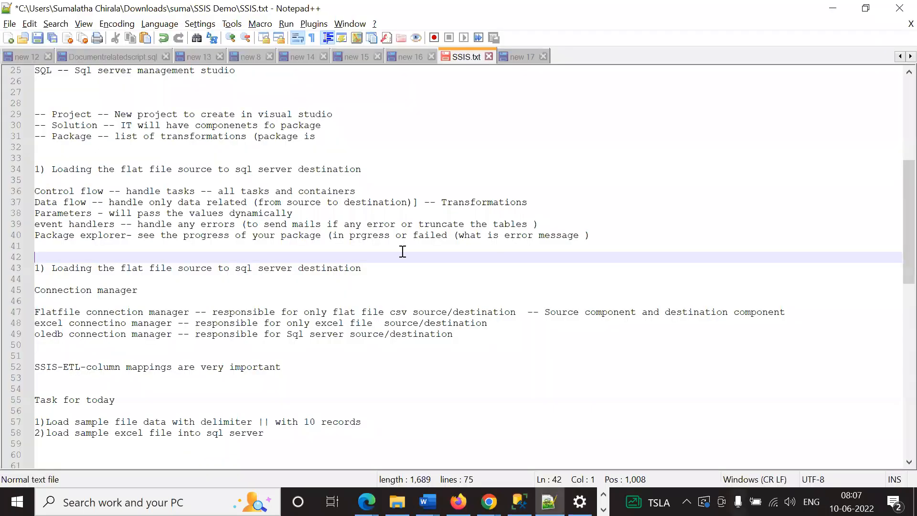
{"action": "key", "text": "Down"}
{"action": "key", "text": "Down"}
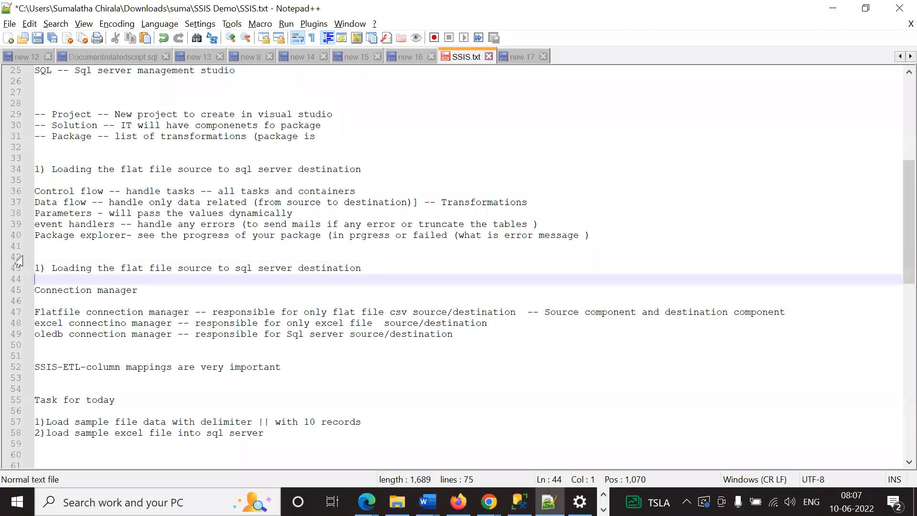
{"action": "left_click", "coordinate": [128, 250]}
{"action": "key", "text": "shift+Up"}
{"action": "key", "text": "shift+Up"}
{"action": "key", "text": "shift+Up"}
{"action": "left_click", "coordinate": [153, 245]}
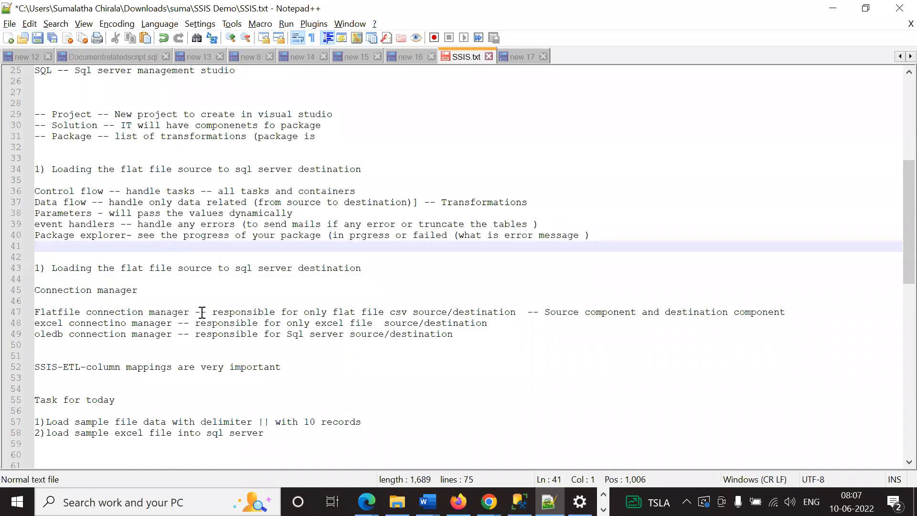
{"action": "scroll", "coordinate": [197, 311], "scroll_direction": "down", "scroll_amount": 2}
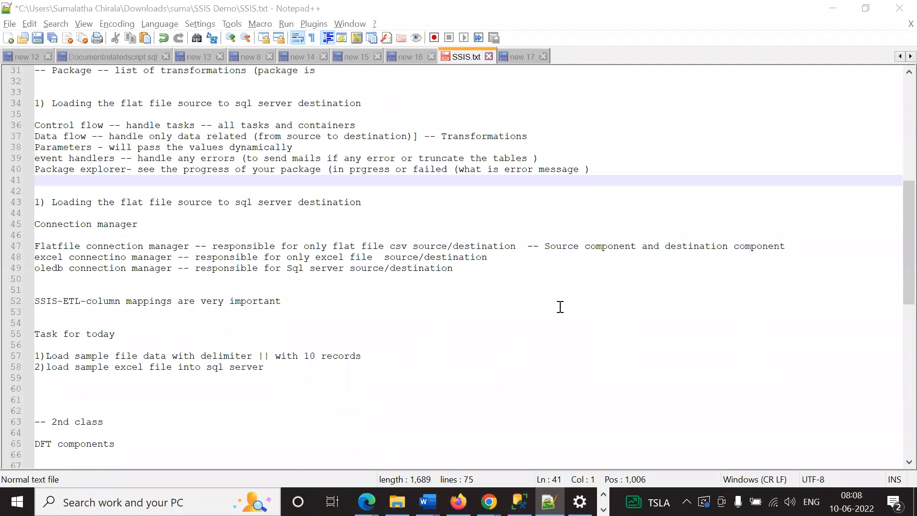
Step: Switch to Visual Studio, reposition the SQL employee data load task slightly on the control flow, and save the package
{"action": "key", "text": "alt+Tab"}
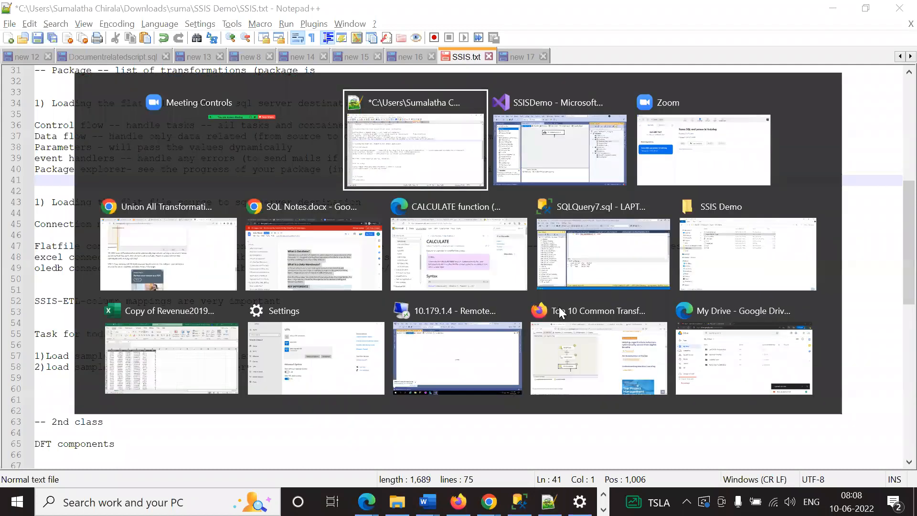
{"action": "left_click", "coordinate": [610, 140]}
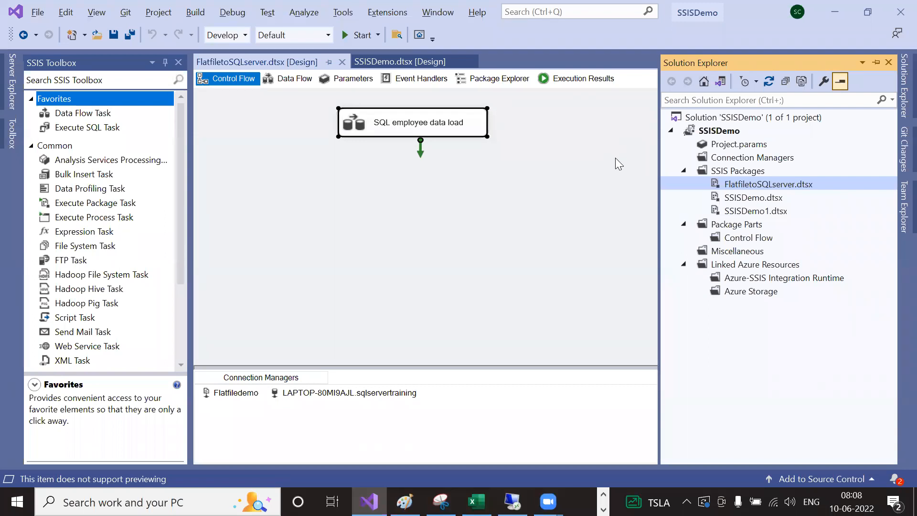
{"action": "left_click_drag", "start_coordinate": [468, 128], "coordinate": [432, 129]}
{"action": "key", "text": "ctrl+s"}
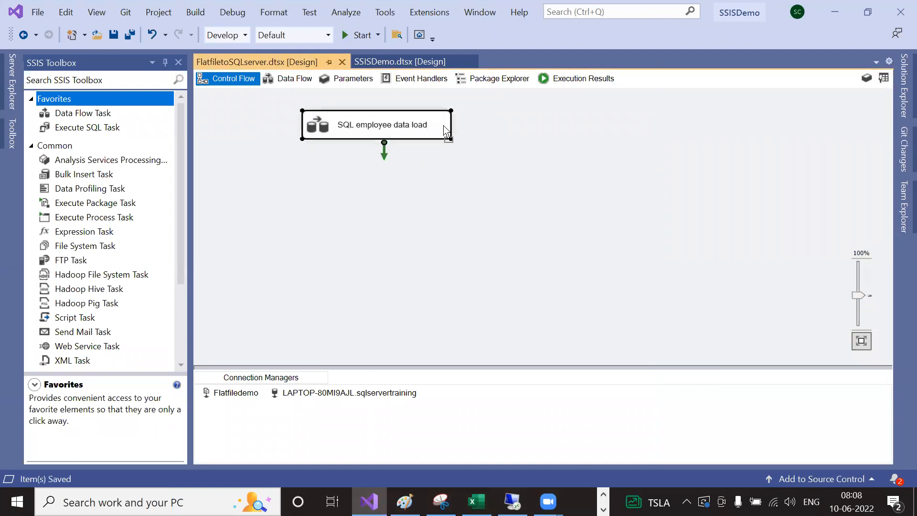
{"action": "left_click_drag", "start_coordinate": [444, 129], "coordinate": [466, 133]}
{"action": "key", "text": "ctrl+s"}
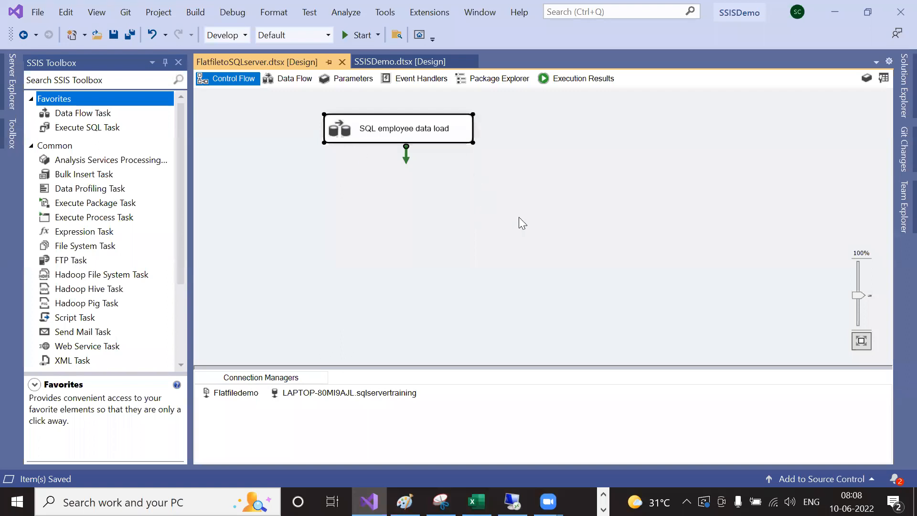
Step: Open the SSISDemo project's properties and examine its Deployment, General and Debugging configuration settings
{"action": "left_click", "coordinate": [898, 205]}
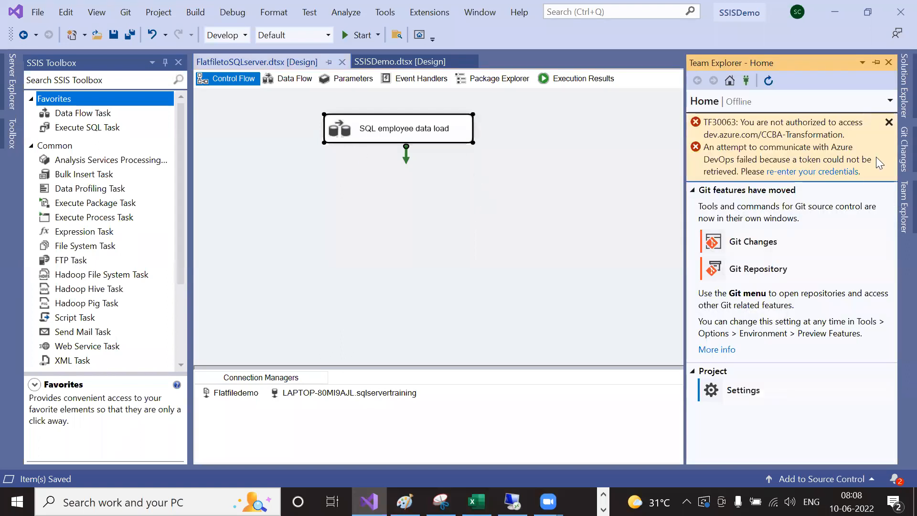
{"action": "left_click", "coordinate": [901, 94]}
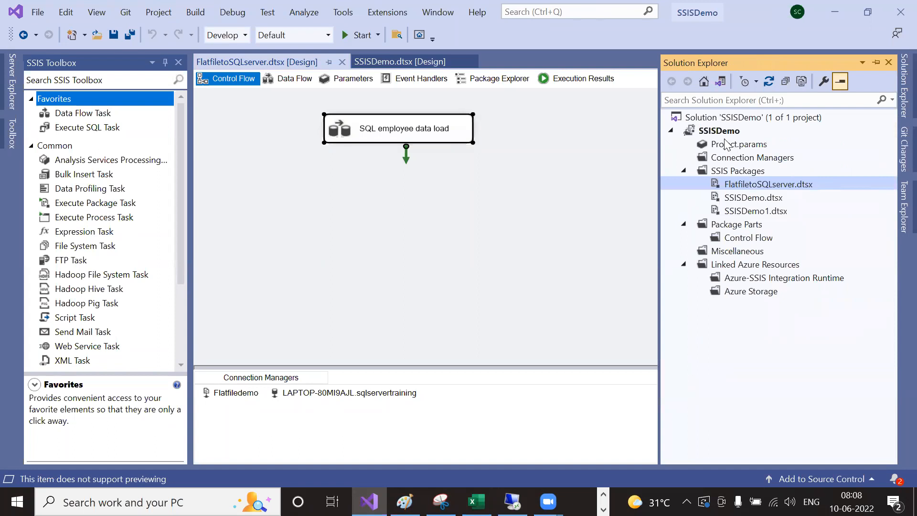
{"action": "right_click", "coordinate": [719, 131]}
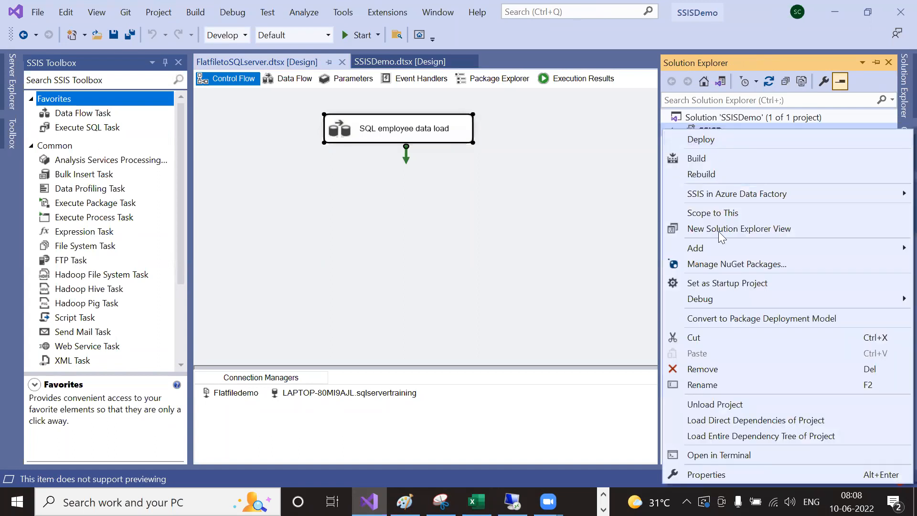
{"action": "left_click", "coordinate": [702, 475]}
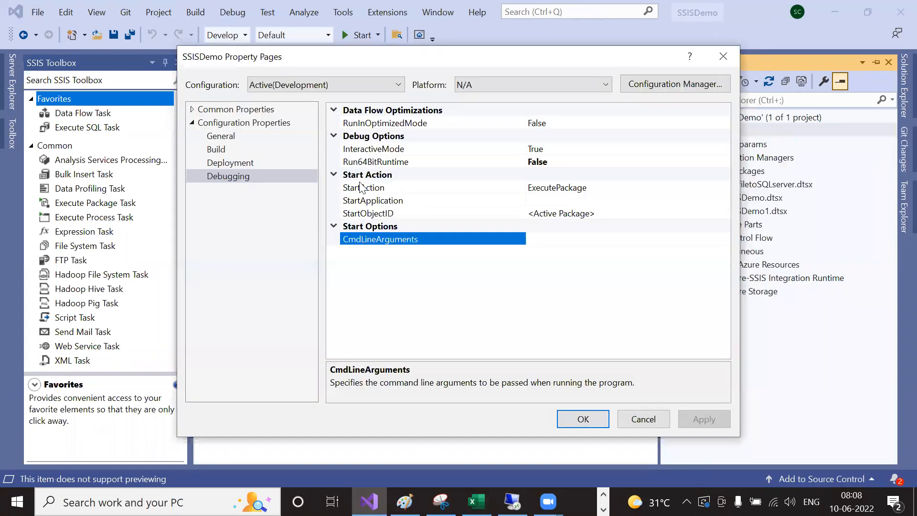
{"action": "left_click", "coordinate": [227, 108]}
{"action": "left_click", "coordinate": [225, 124]}
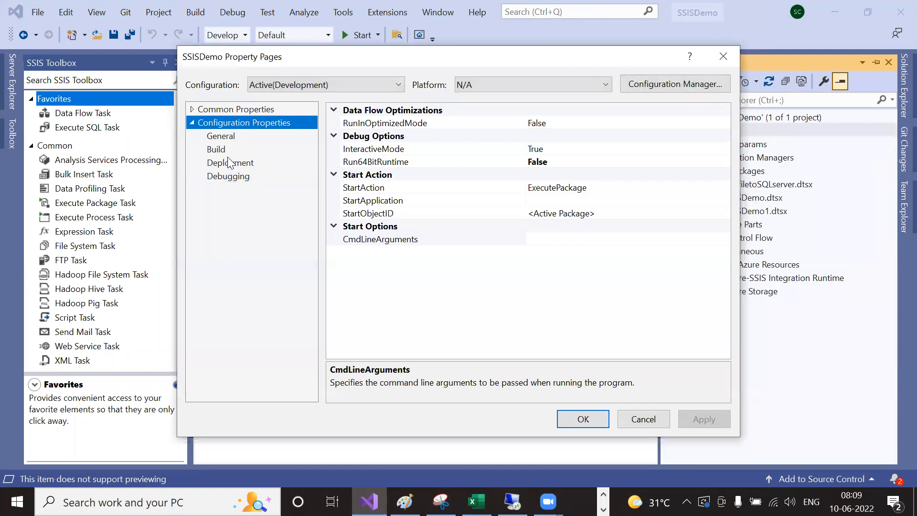
{"action": "left_click", "coordinate": [242, 165]}
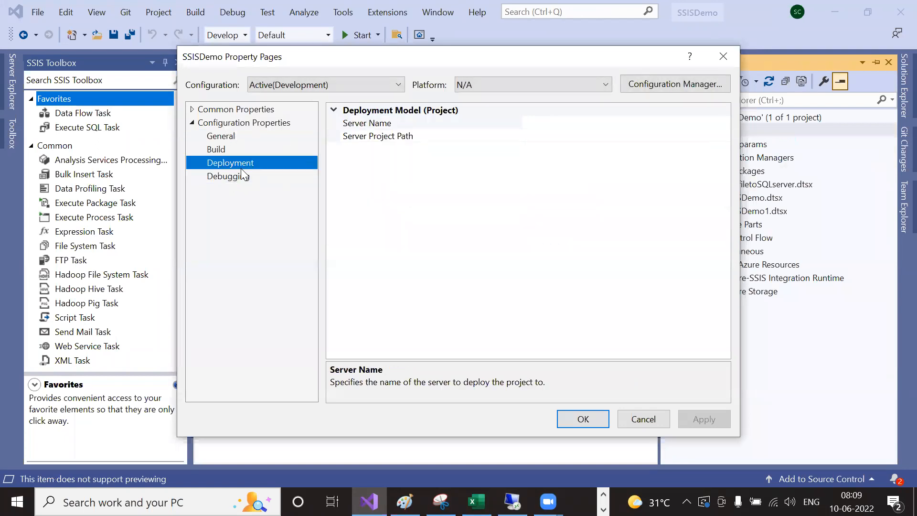
{"action": "left_click", "coordinate": [227, 137]}
{"action": "left_click", "coordinate": [225, 179]}
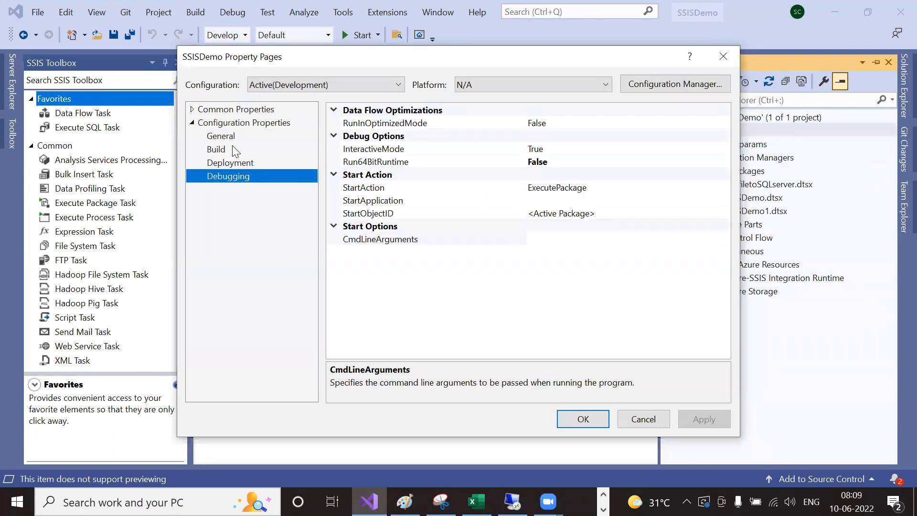
Step: Check the Run64BitRuntime debugging option and accept the project properties
{"action": "left_click", "coordinate": [397, 165]}
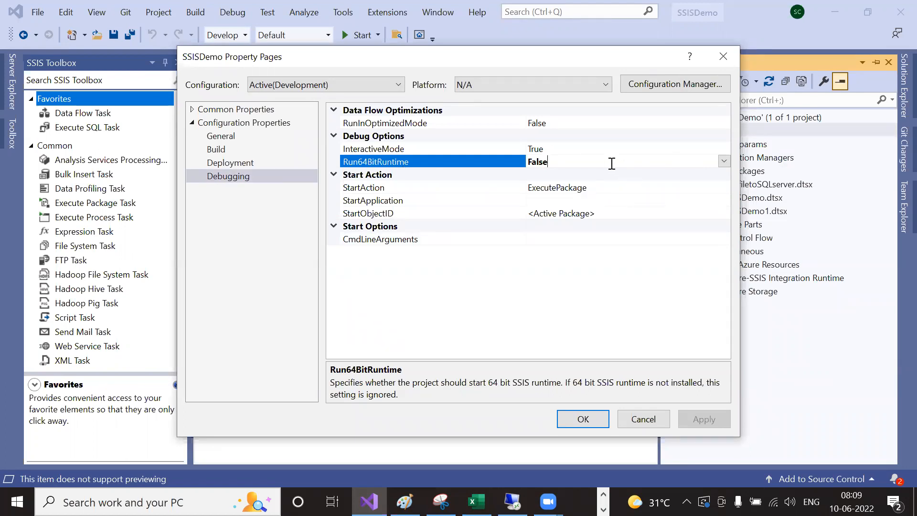
{"action": "left_click", "coordinate": [394, 164]}
{"action": "left_click", "coordinate": [592, 421]}
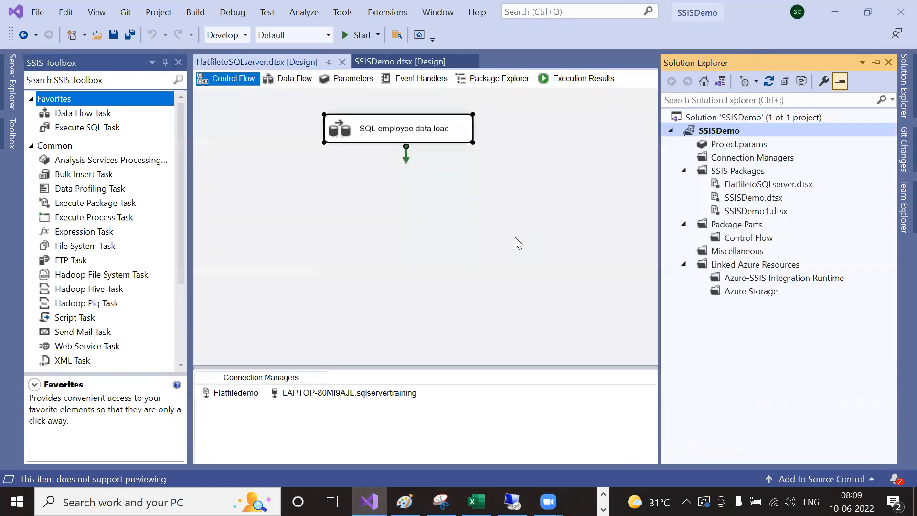
Step: Switch to the Copy of Revenue201907 workbook in Excel and examine the file formats offered for saving a copy, without saving one
{"action": "left_click", "coordinate": [516, 236]}
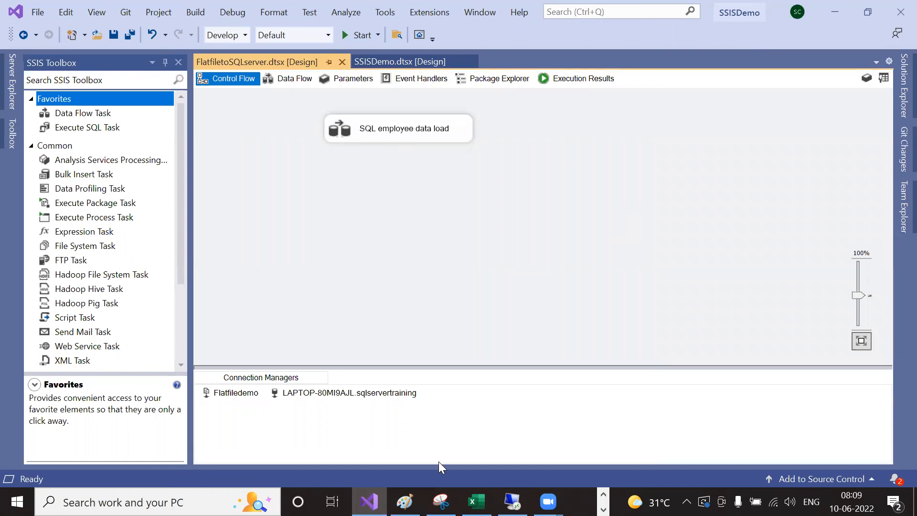
{"action": "left_click", "coordinate": [604, 495]}
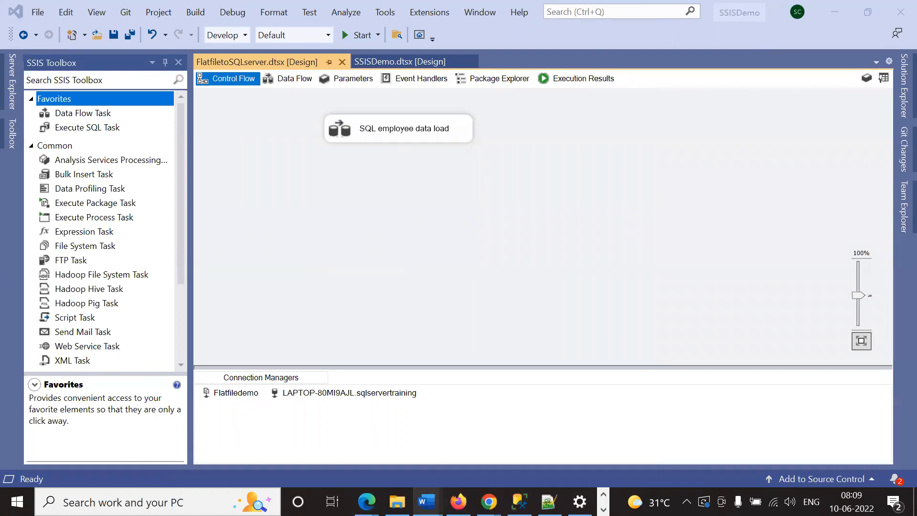
{"action": "mouse_move", "coordinate": [397, 502]}
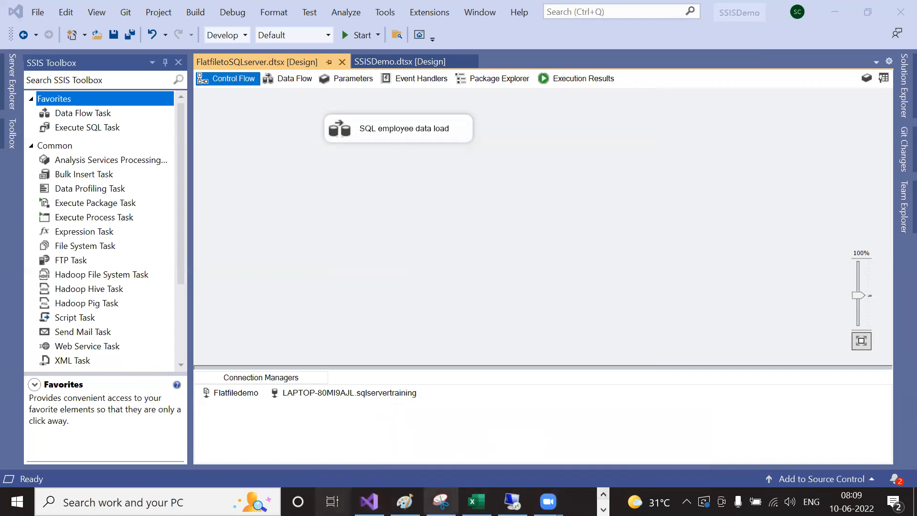
{"action": "left_click", "coordinate": [476, 501]}
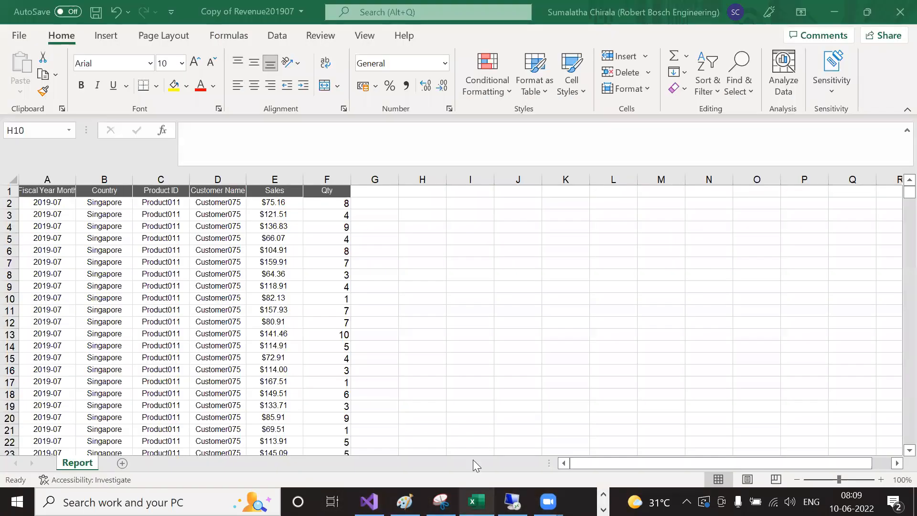
{"action": "left_click", "coordinate": [569, 346]}
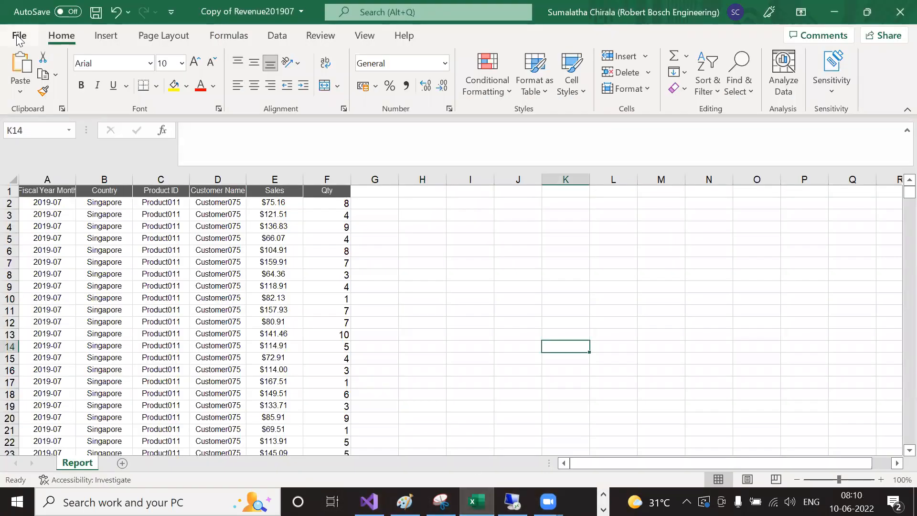
{"action": "left_click", "coordinate": [19, 38]}
{"action": "left_click", "coordinate": [46, 234]}
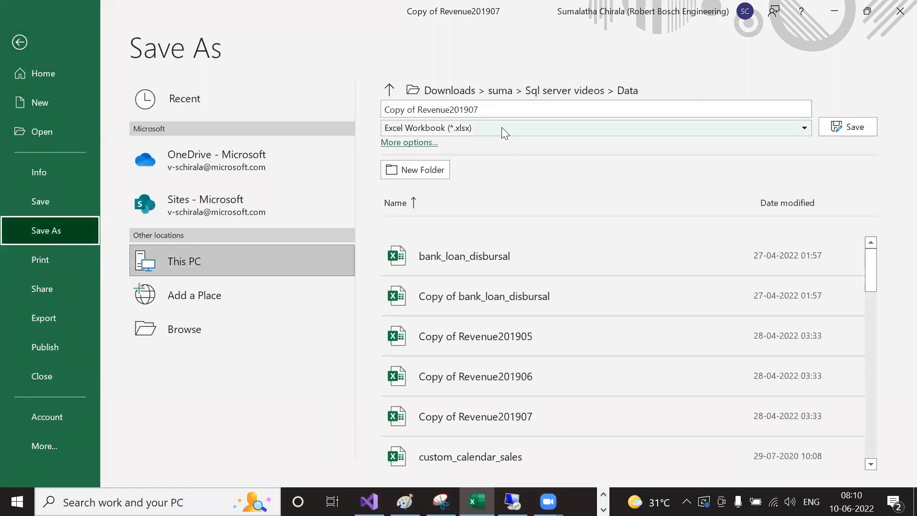
{"action": "left_click", "coordinate": [486, 130]}
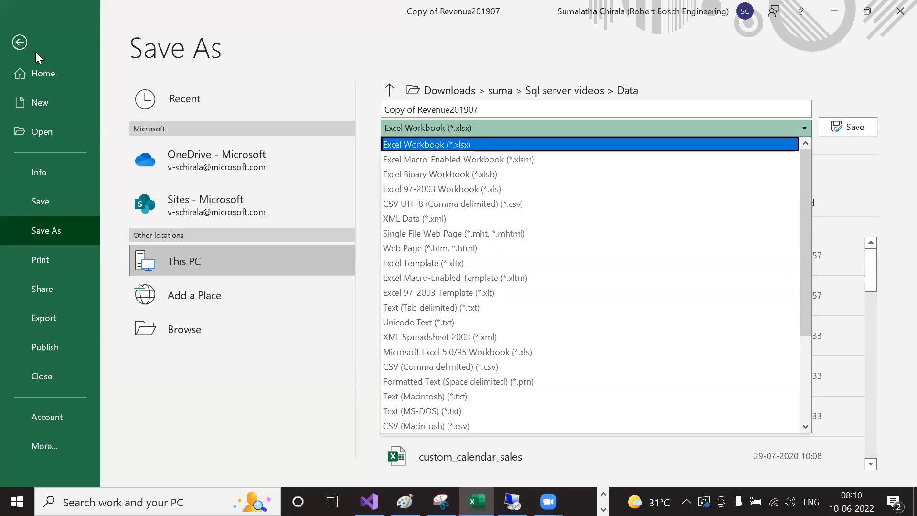
{"action": "left_click", "coordinate": [20, 43]}
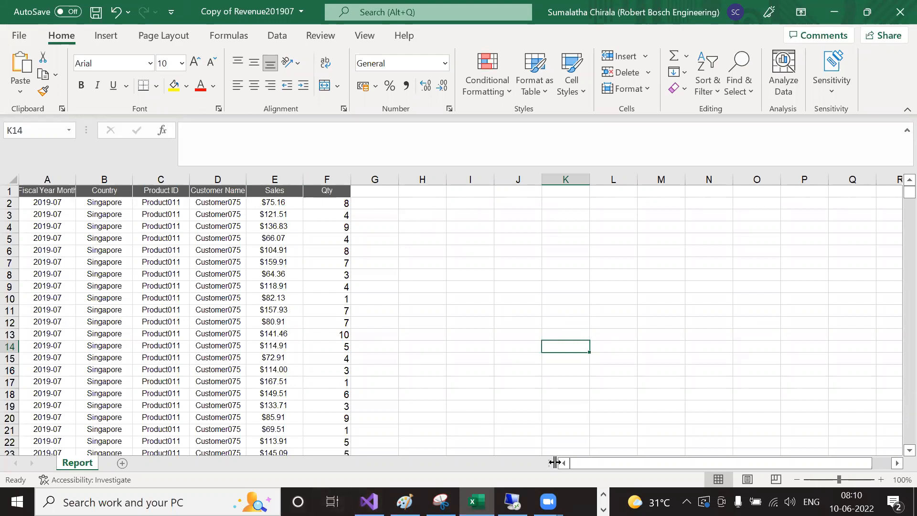
Step: Save the Copy of Revenue201907 workbook in its existing format
{"action": "left_click", "coordinate": [492, 247]}
{"action": "key", "text": "ctrl+s"}
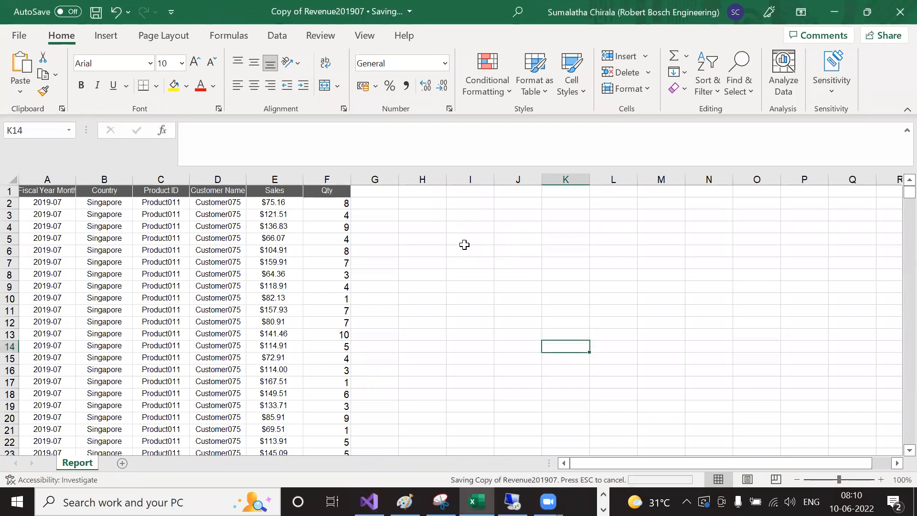
{"action": "key", "text": "ctrl+s"}
{"action": "key", "text": "ctrl+s"}
{"action": "key", "text": "ctrl+s"}
{"action": "left_click", "coordinate": [702, 278]}
{"action": "key", "text": "ctrl+s"}
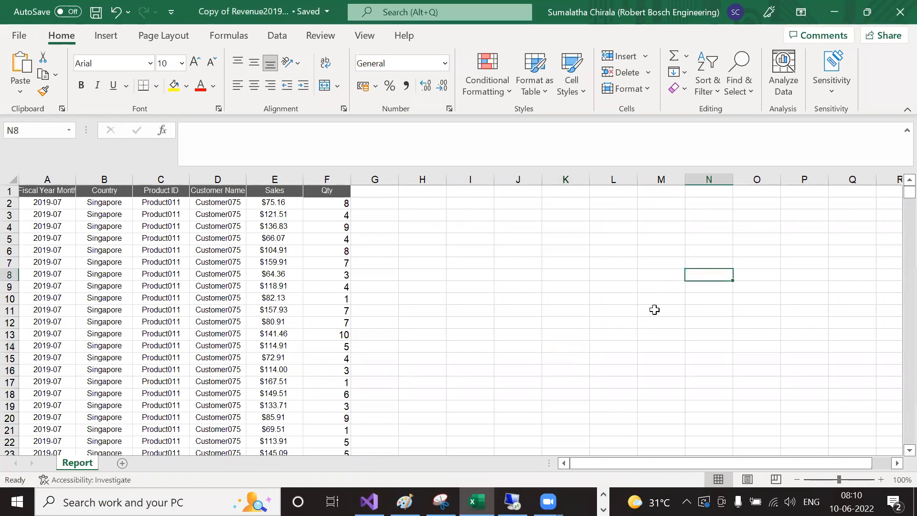
{"action": "key", "text": "ctrl+s"}
{"action": "key", "text": "ctrl+s"}
{"action": "key", "text": "ctrl+s"}
{"action": "key", "text": "ctrl+s"}
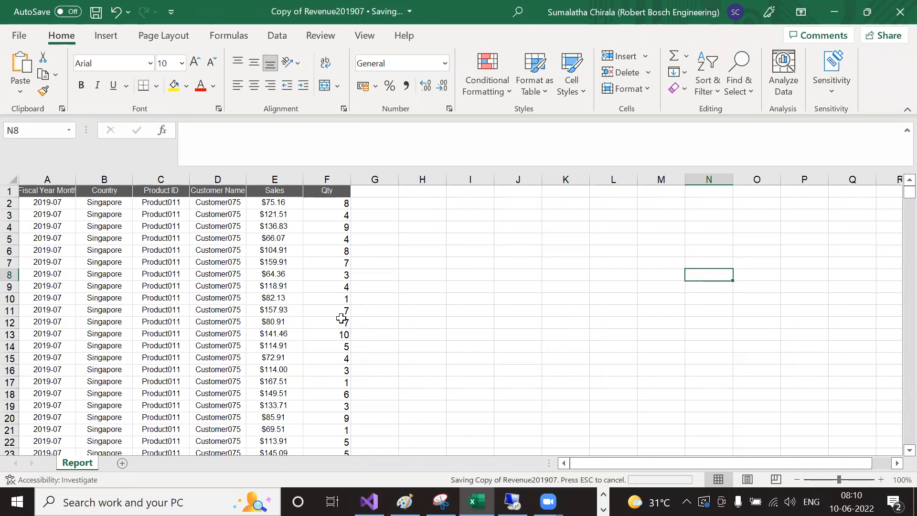
{"action": "key", "text": "alt+Tab"}
{"action": "key", "text": "alt+Tab"}
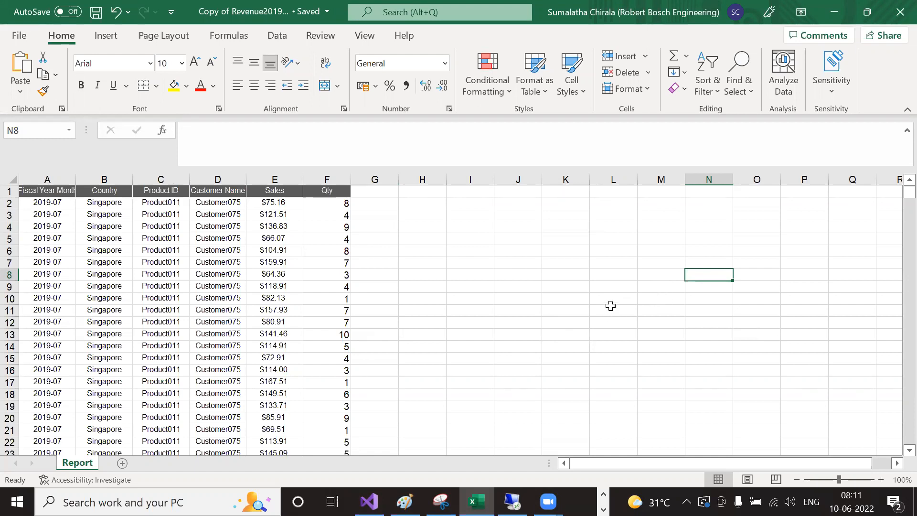
Step: Review the Report sheet's source columns one by one, from Fiscal Year Month through Country, Product ID, Customer Name and Sales to Qty
{"action": "left_click", "coordinate": [48, 180]}
{"action": "left_click", "coordinate": [90, 189]}
{"action": "left_click", "coordinate": [152, 181]}
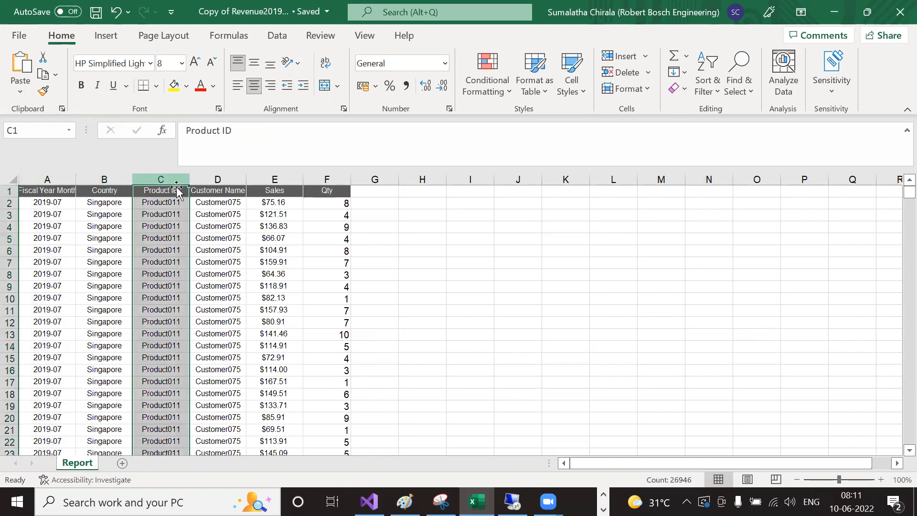
{"action": "left_click", "coordinate": [226, 180]}
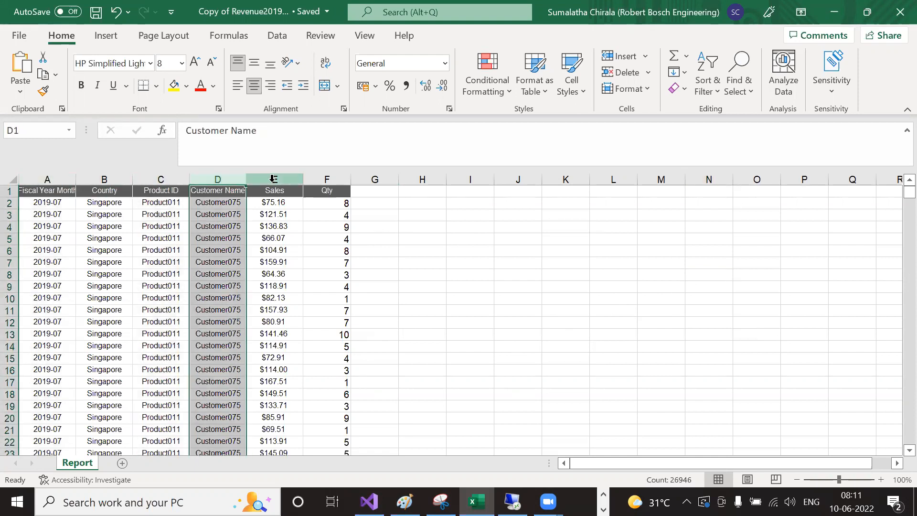
{"action": "left_click", "coordinate": [273, 180]}
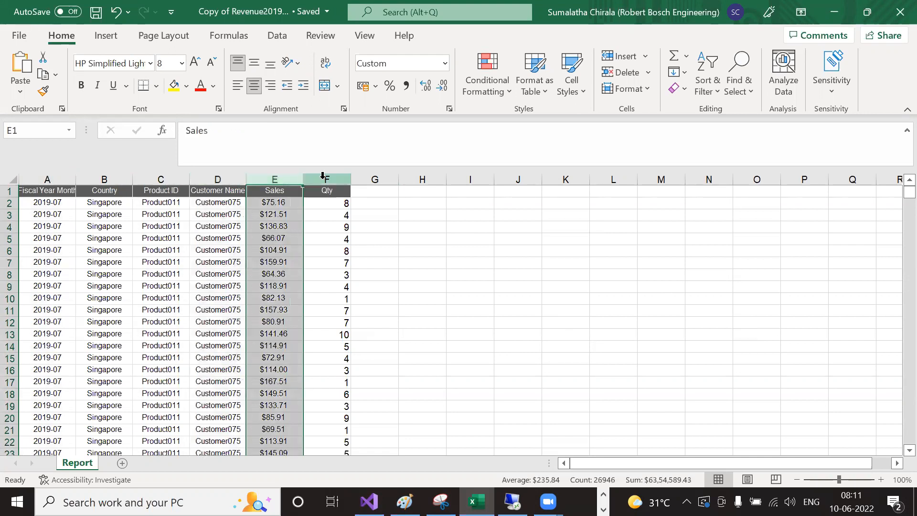
{"action": "left_click", "coordinate": [323, 179]}
{"action": "left_click", "coordinate": [286, 182]}
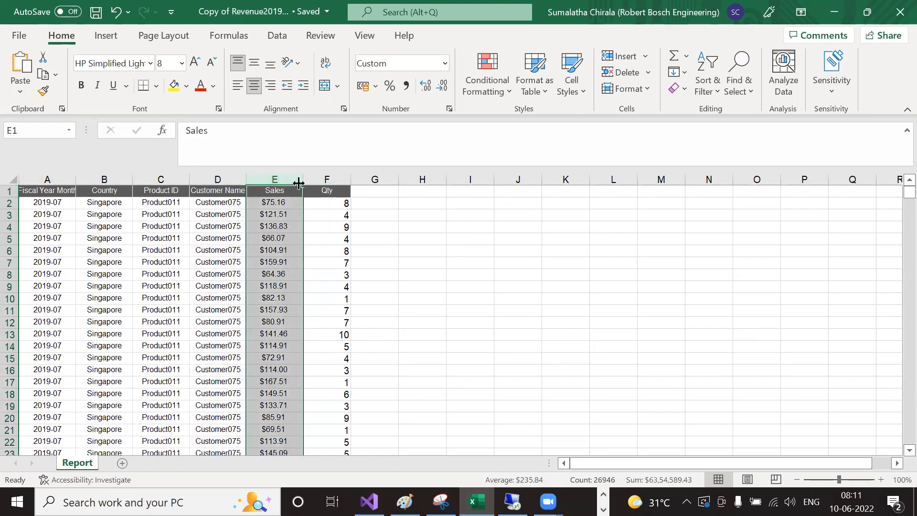
{"action": "left_click", "coordinate": [326, 177]}
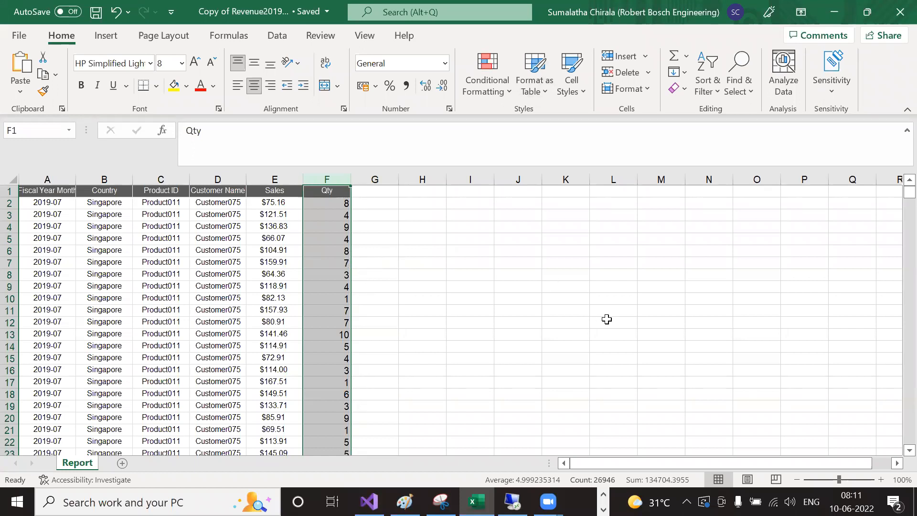
Step: Switch to Visual Studio, search the data flow components of the SQL employee data load for "data", and view the Data Conversion description
{"action": "key", "text": "alt+Tab"}
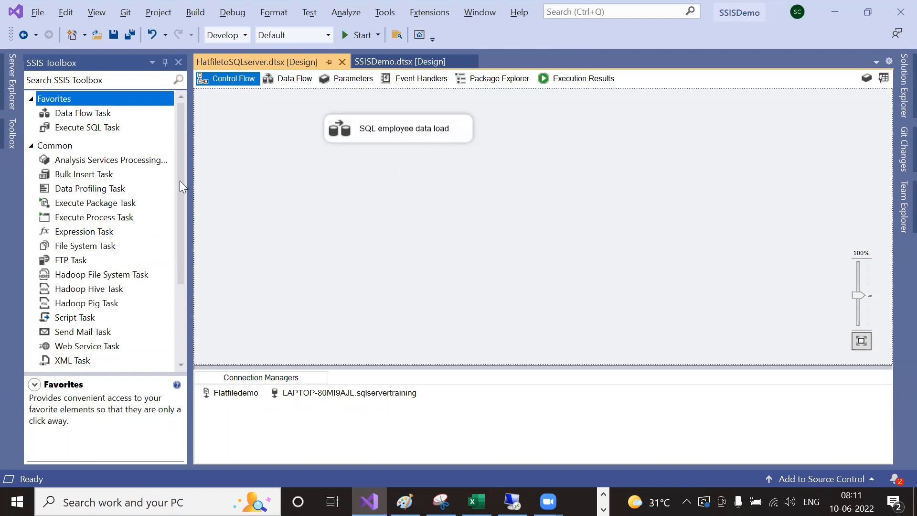
{"action": "scroll", "coordinate": [87, 256], "scroll_direction": "down", "scroll_amount": 3}
{"action": "scroll", "coordinate": [95, 274], "scroll_direction": "up", "scroll_amount": 3}
{"action": "left_click", "coordinate": [284, 82]}
{"action": "left_click", "coordinate": [76, 85]}
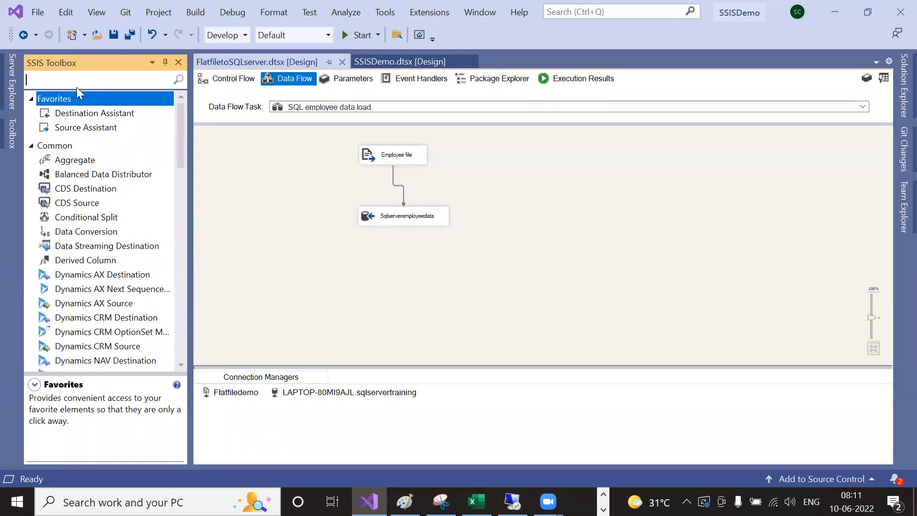
{"action": "type", "text": "data"}
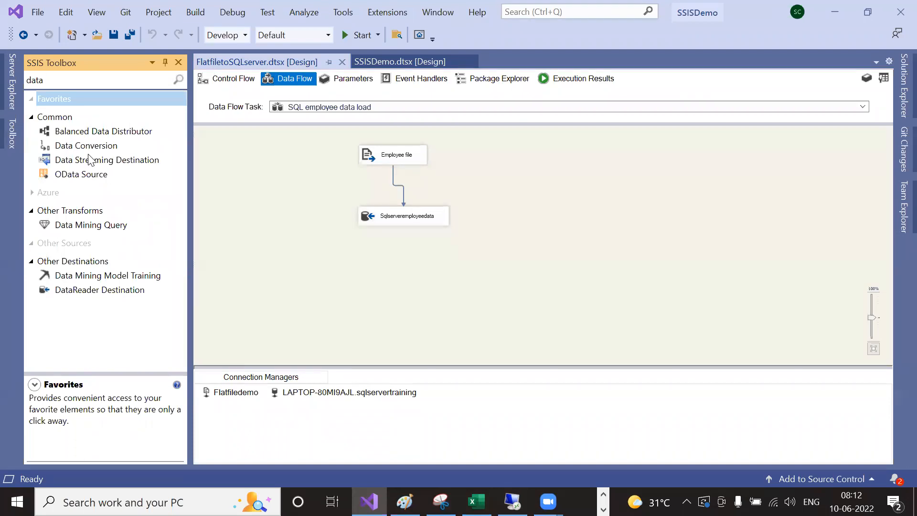
{"action": "left_click", "coordinate": [88, 146]}
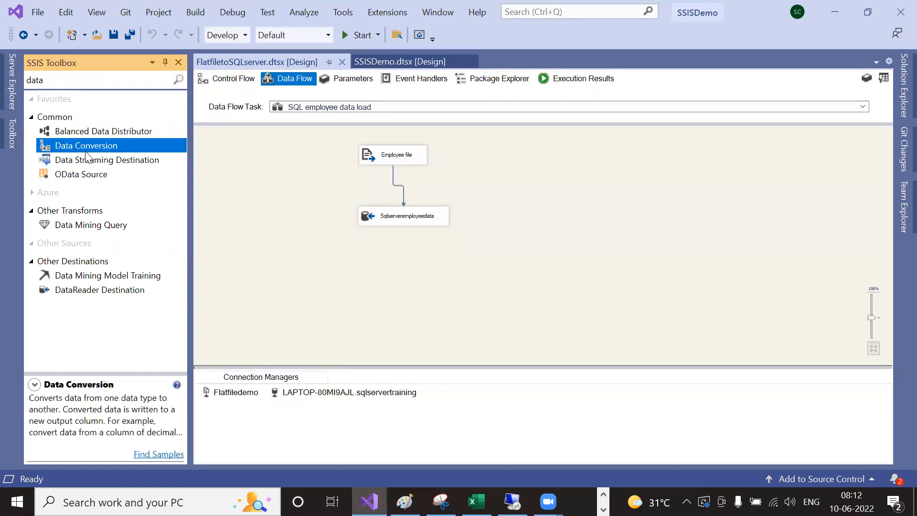
Step: Switch to SSIS.txt in Notepad++ and add the heading "-- Task for today" below the DFT components list
{"action": "left_click", "coordinate": [603, 495]}
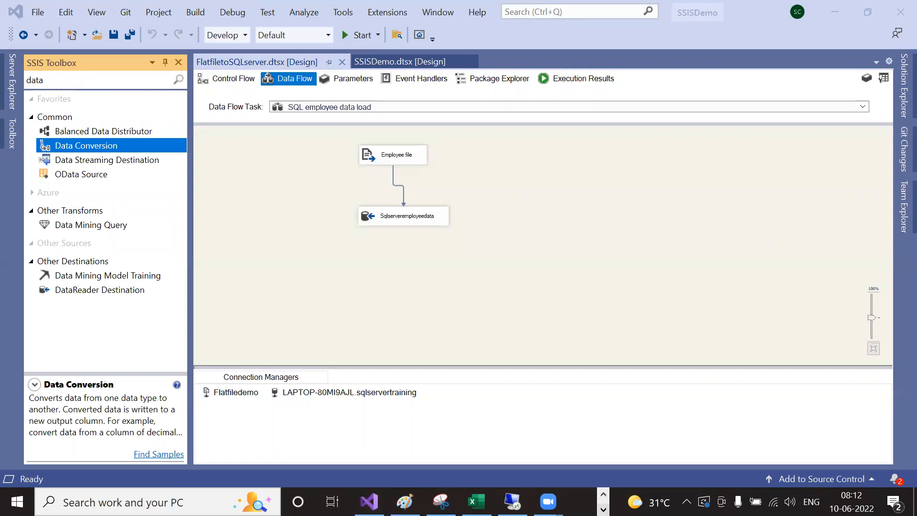
{"action": "left_click", "coordinate": [603, 510]}
{"action": "left_click", "coordinate": [549, 502]}
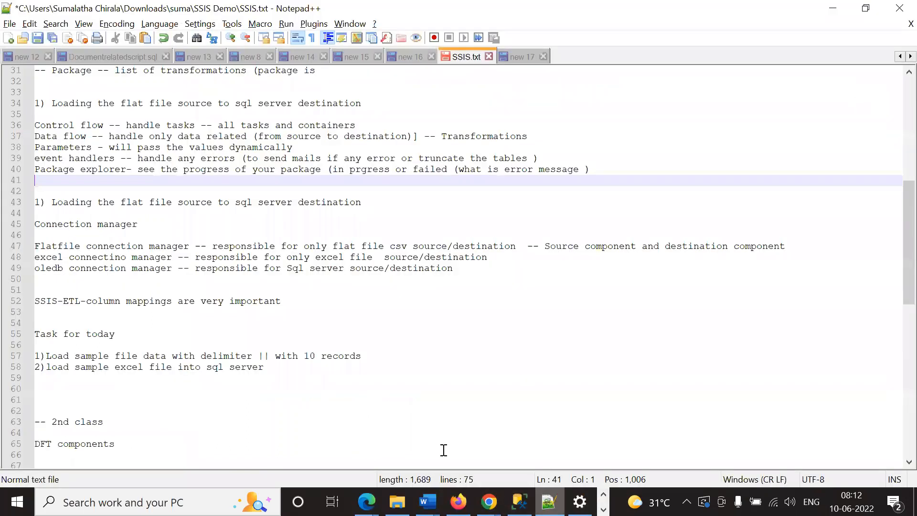
{"action": "scroll", "coordinate": [158, 316], "scroll_direction": "down", "scroll_amount": 8}
{"action": "left_click", "coordinate": [163, 289]}
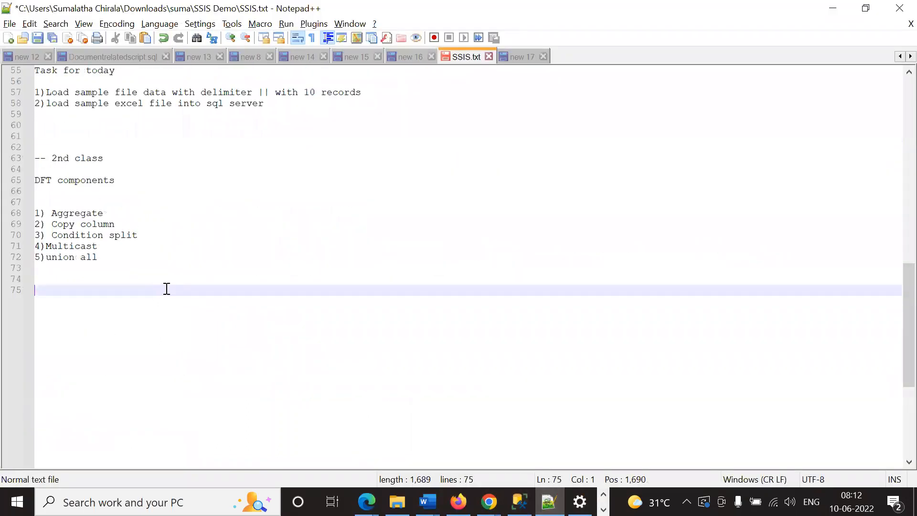
{"action": "key", "text": "Return"}
{"action": "key", "text": "Return"}
{"action": "type", "text": "-- Task for today"}
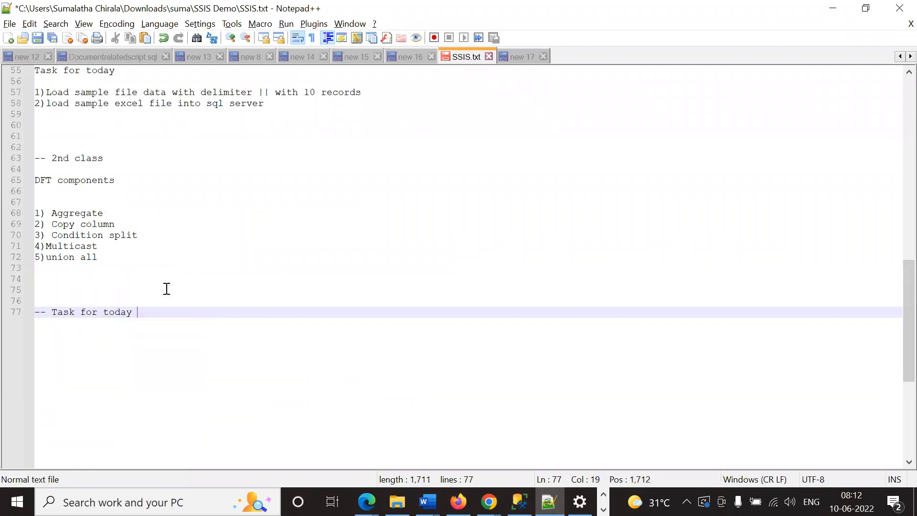
Step: Add the task line "1_ Load the data from excel source to sql server destination" under the new heading, leaving one blank line between
{"action": "key", "text": "Return"}
{"action": "key", "text": "Return"}
{"action": "type", "text": "1_ Lo"}
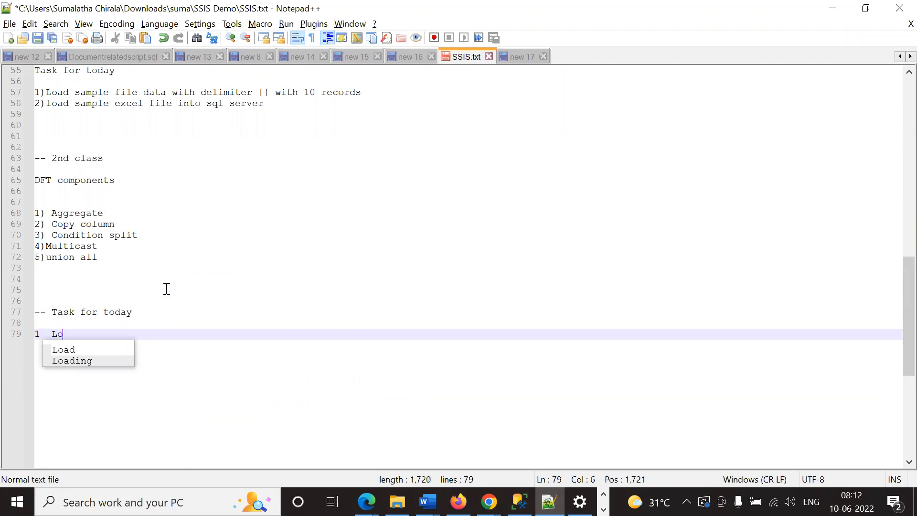
{"action": "type", "text": "ad the da"}
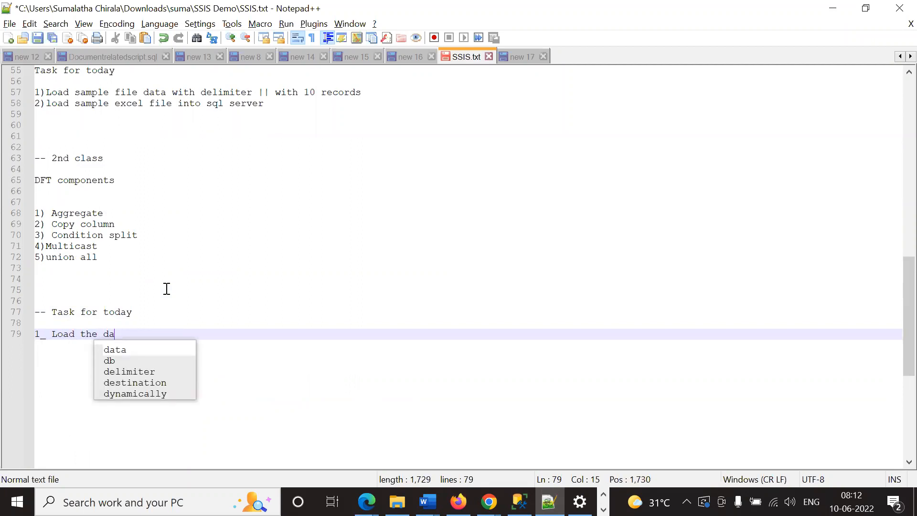
{"action": "type", "text": "ta from exce"}
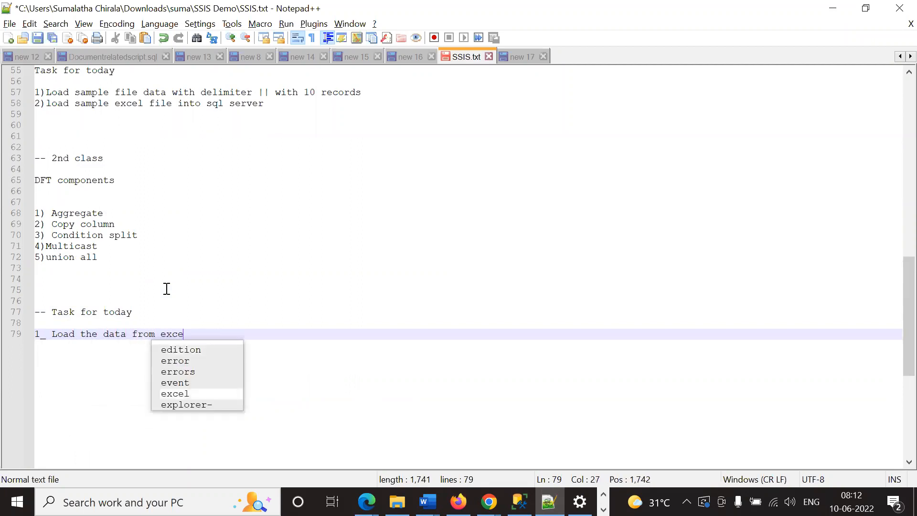
{"action": "type", "text": "l source to "}
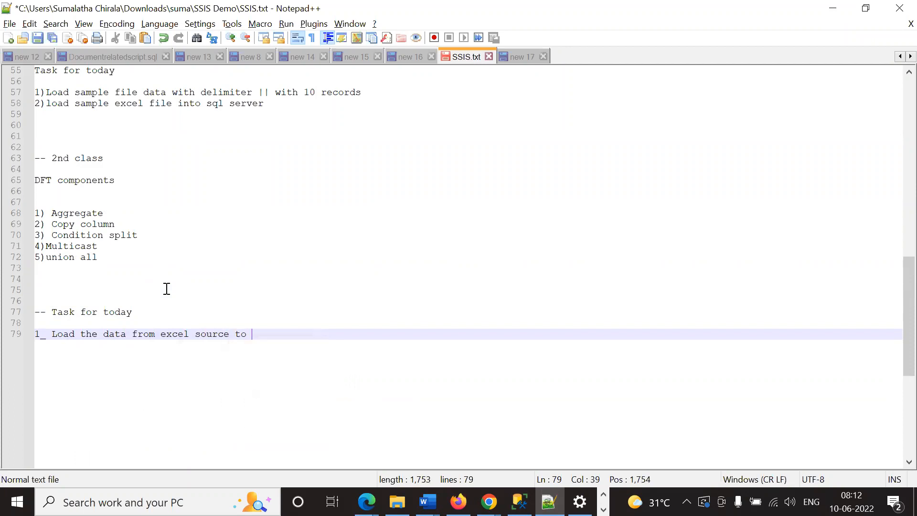
{"action": "type", "text": "sql esrver"}
{"action": "key", "text": "BackSpace"}
{"action": "key", "text": "BackSpace"}
{"action": "key", "text": "BackSpace"}
{"action": "key", "text": "BackSpace"}
{"action": "key", "text": "BackSpace"}
{"action": "key", "text": "BackSpace"}
{"action": "type", "text": "server destination"}
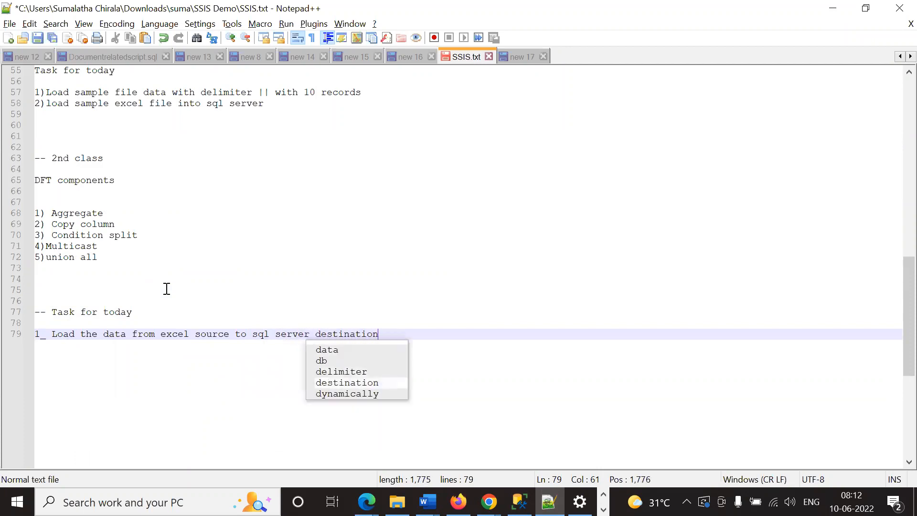
Step: Append the remark "(fix the errors)" to the excel source task line
{"action": "type", "text": " ("}
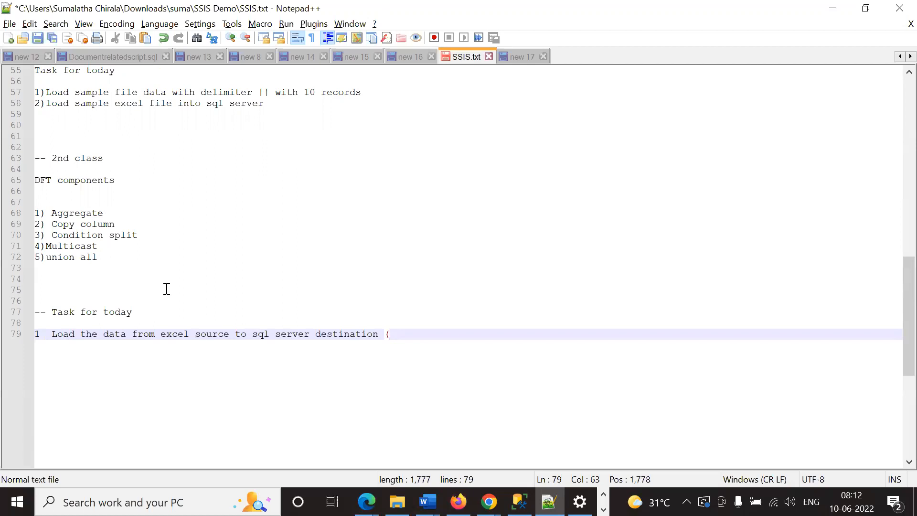
{"action": "type", "text": "that"}
{"action": "key", "text": "BackSpace"}
{"action": "type", "text": "t"}
{"action": "key", "text": "BackSpace"}
{"action": "key", "text": "BackSpace"}
{"action": "key", "text": "BackSpace"}
{"action": "key", "text": "BackSpace"}
{"action": "key", "text": "BackSpace"}
{"action": "type", "text": "fix hte"}
{"action": "key", "text": "BackSpace"}
{"action": "key", "text": "BackSpace"}
{"action": "key", "text": "BackSpace"}
{"action": "type", "text": "the errors"}
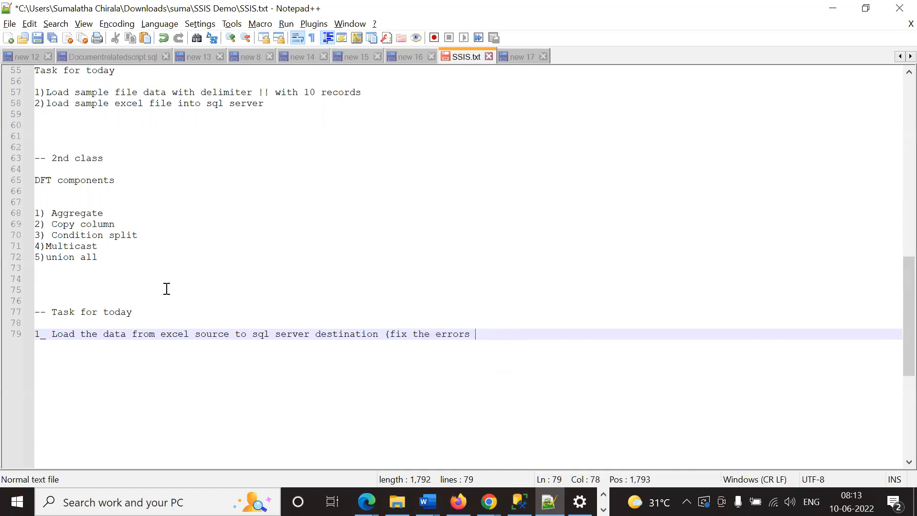
{"action": "key", "text": "BackSpace"}
{"action": "type", "text": ")"}
Step: Add the note "Errors -- version compatible with 64 bit version" below the task line and save SSIS.txt
{"action": "key", "text": "Return"}
{"action": "key", "text": "Return"}
{"action": "type", "text": "Errors"}
{"action": "key", "text": "BackSpace"}
{"action": "type", "text": "s -- "}
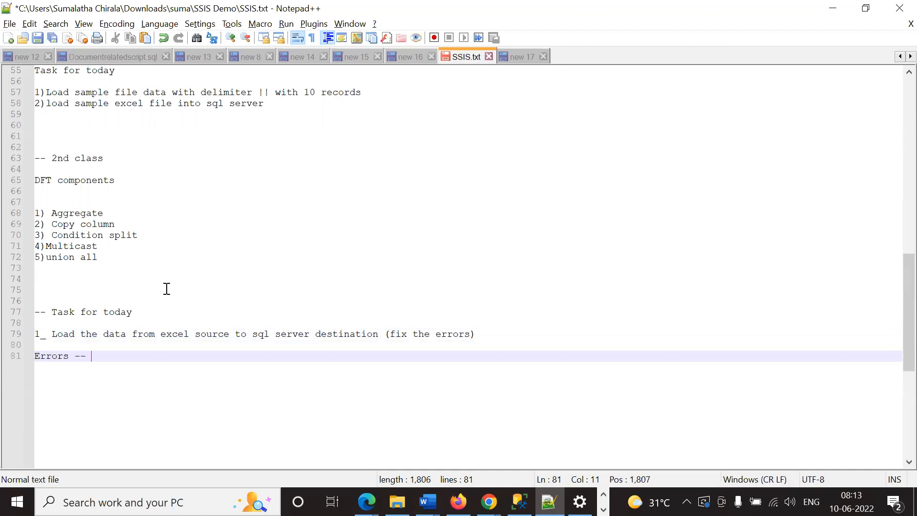
{"action": "type", "text": "comp"}
{"action": "key", "text": "BackSpace"}
{"action": "key", "text": "BackSpace"}
{"action": "key", "text": "BackSpace"}
{"action": "key", "text": "BackSpace"}
{"action": "type", "text": "version compatible with 64 bit version"}
{"action": "key", "text": "Return"}
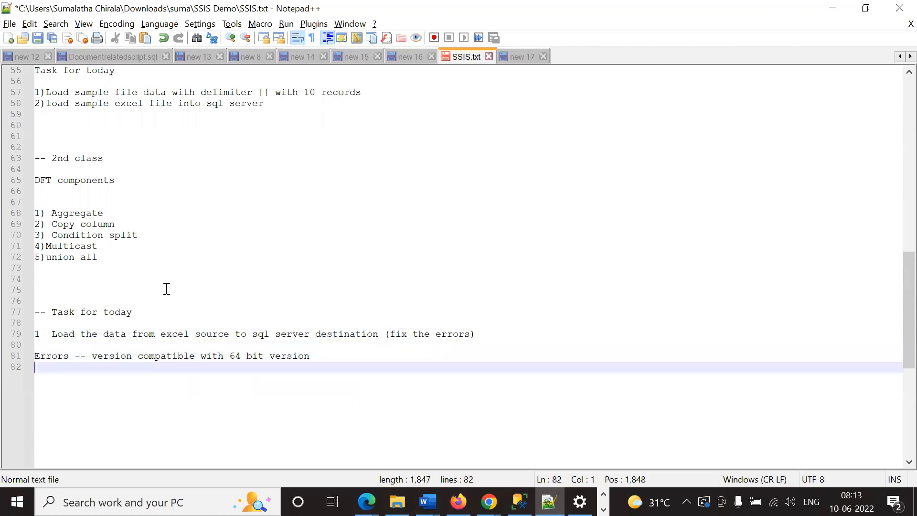
{"action": "key", "text": "ctrl+s"}
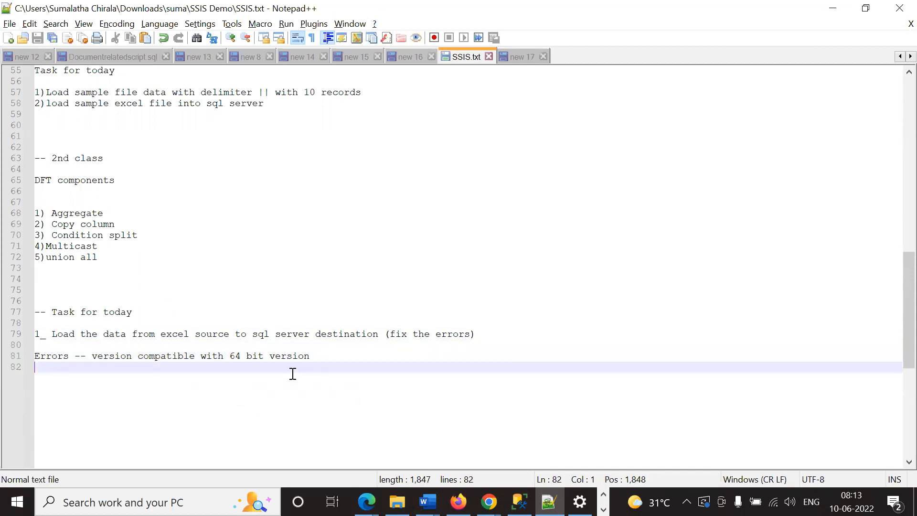
Step: Add the note "save excel into old version" on a new line directly below the Errors line
{"action": "scroll", "coordinate": [285, 367], "scroll_direction": "down", "scroll_amount": 2}
{"action": "left_click", "coordinate": [319, 293]}
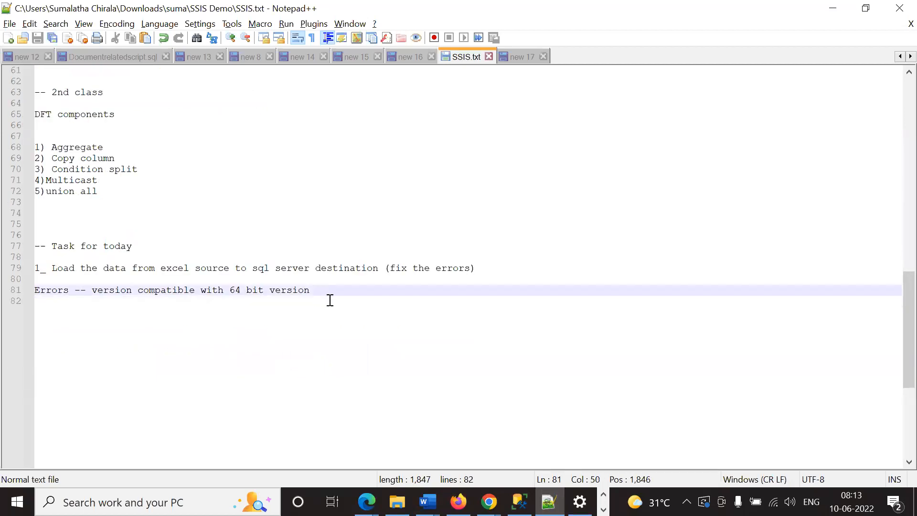
{"action": "left_click_drag", "start_coordinate": [334, 302], "coordinate": [8, 293]}
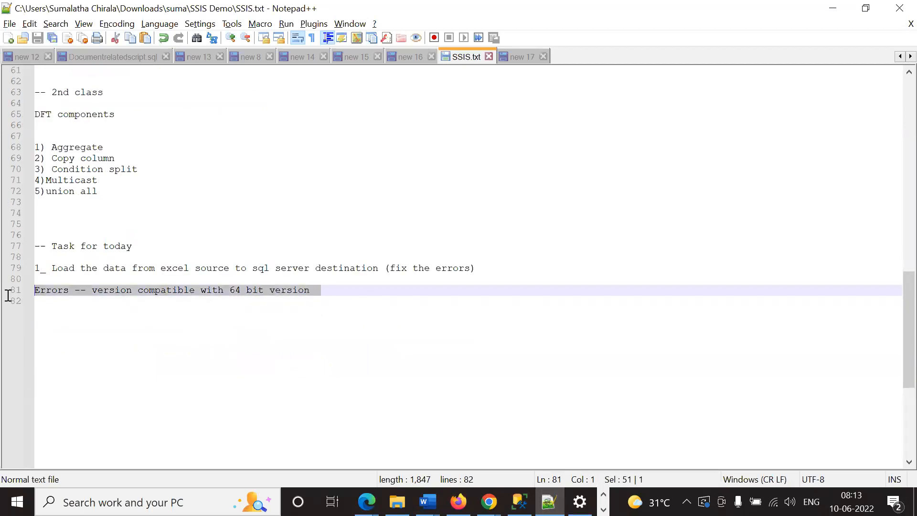
{"action": "left_click", "coordinate": [210, 305]}
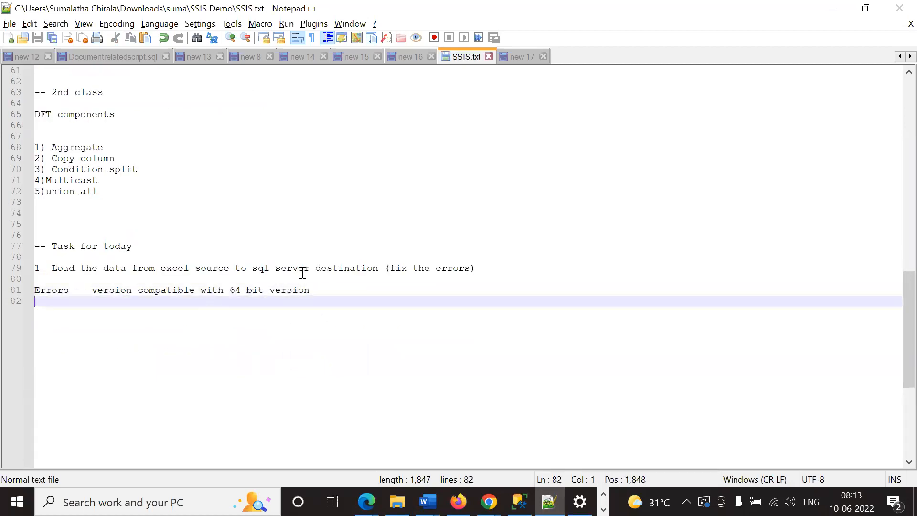
{"action": "left_click", "coordinate": [342, 289]}
{"action": "key", "text": "Return"}
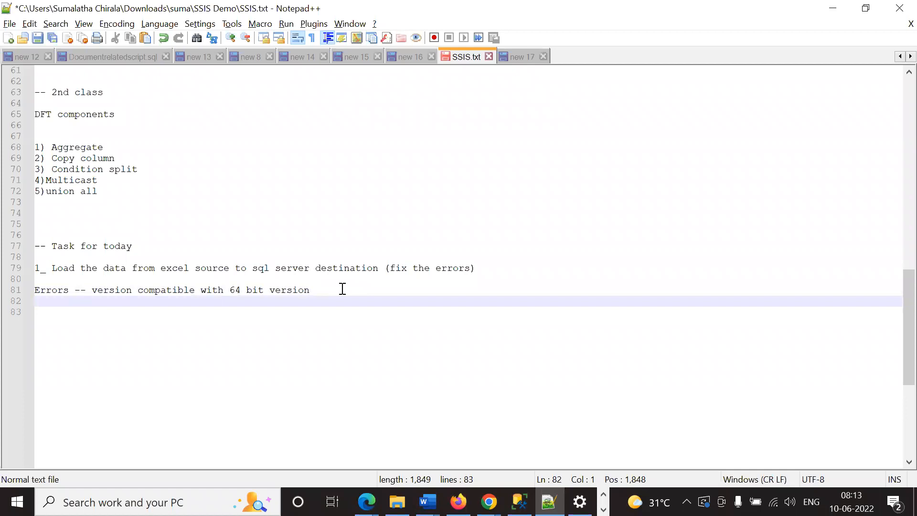
{"action": "type", "text": "save excel "}
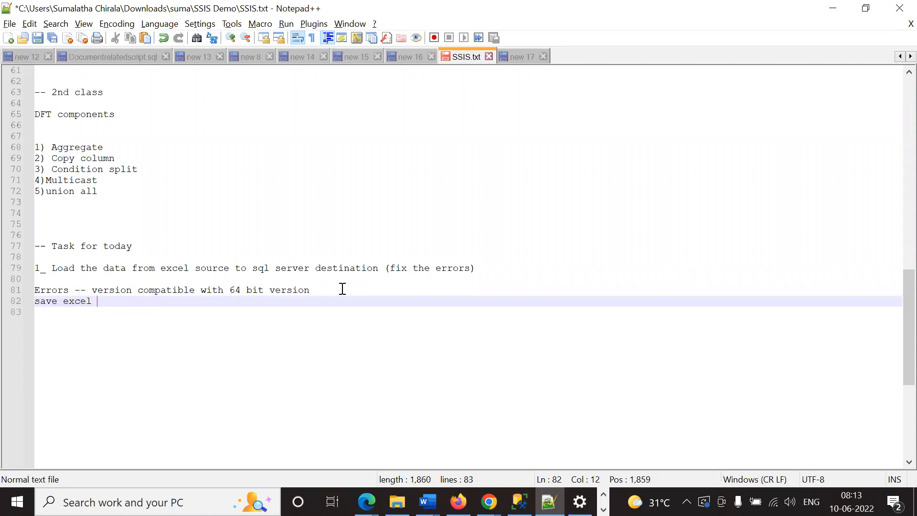
{"action": "type", "text": "into old version"}
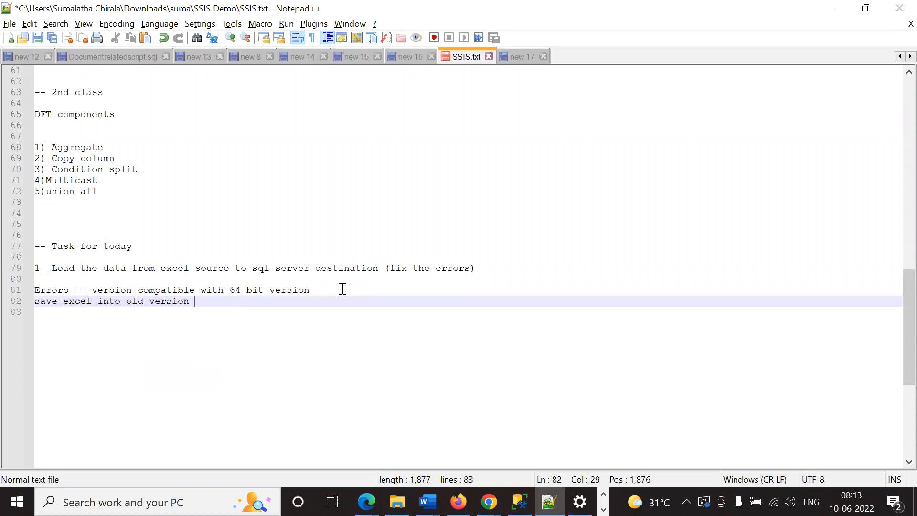
Step: Start a new note line reading "data conversion (excel will have diff datatype" below the old version note
{"action": "key", "text": "Return"}
{"action": "type", "text": "data c"}
{"action": "key", "text": "BackSpace"}
{"action": "type", "text": "nversion "}
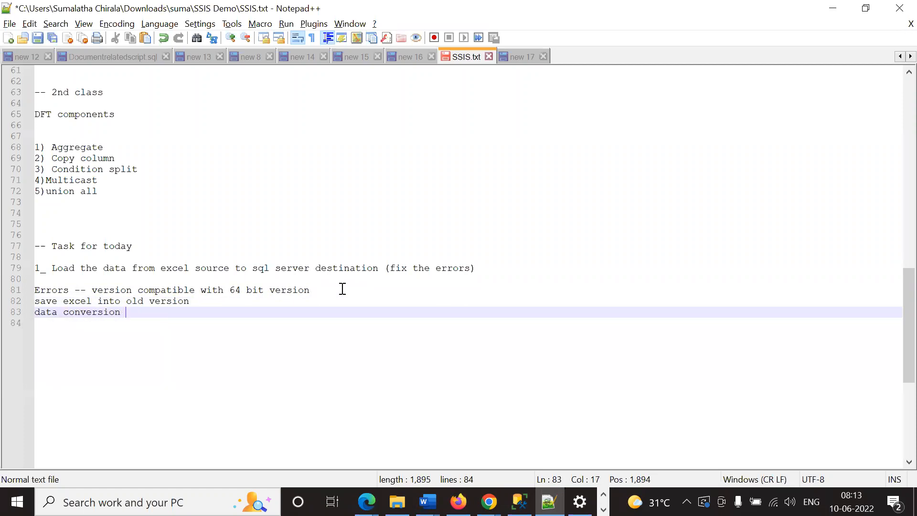
{"action": "type", "text": "(exce"}
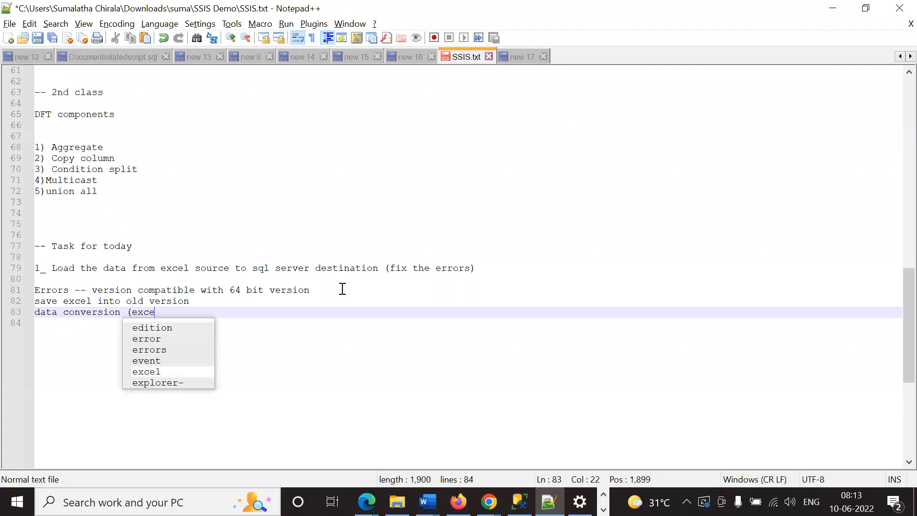
{"action": "type", "text": "l will have diff "}
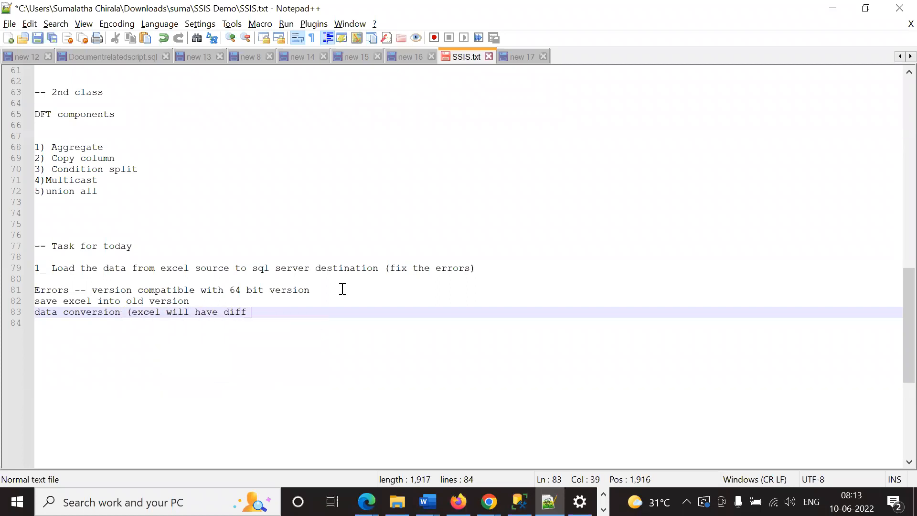
{"action": "type", "text": "datat"}
{"action": "type", "text": "yap"}
{"action": "key", "text": "BackSpace"}
{"action": "key", "text": "BackSpace"}
{"action": "type", "text": "pe"}
Step: Complete the data conversion note with ", where as if your sql server destination table has diff datatype )"
{"action": "type", "text": ", where as if you "}
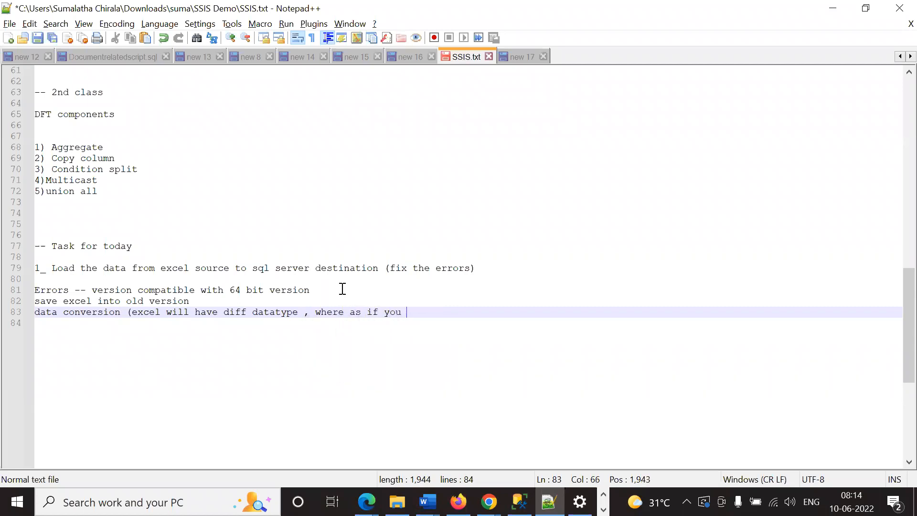
{"action": "type", "text": " sql des"}
{"action": "key", "text": "BackSpace"}
{"action": "key", "text": "BackSpace"}
{"action": "key", "text": "BackSpace"}
{"action": "type", "text": "server destin"}
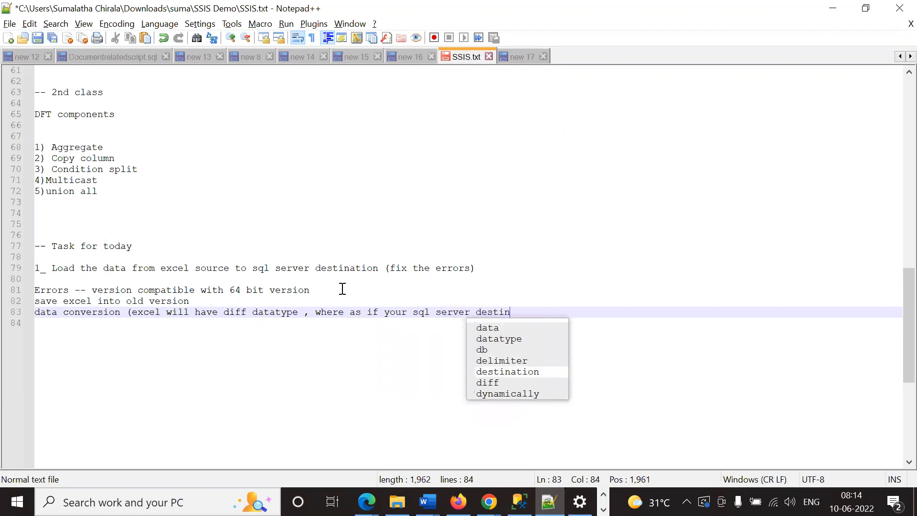
{"action": "type", "text": "ation "}
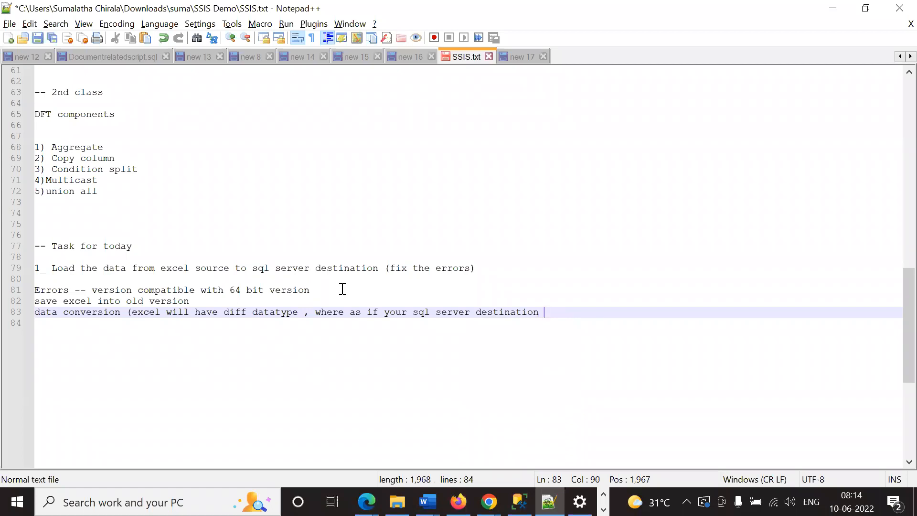
{"action": "type", "text": "table has diff data"}
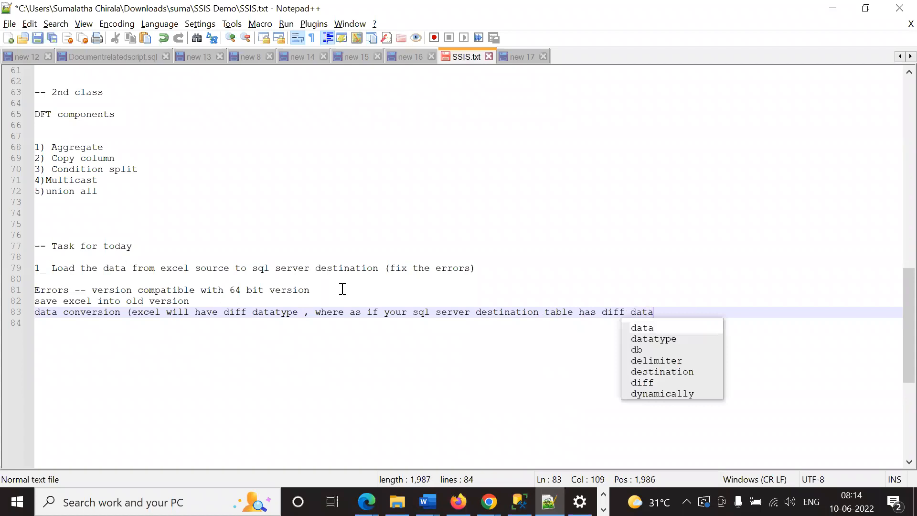
{"action": "type", "text": "t "}
{"action": "type", "text": "type "}
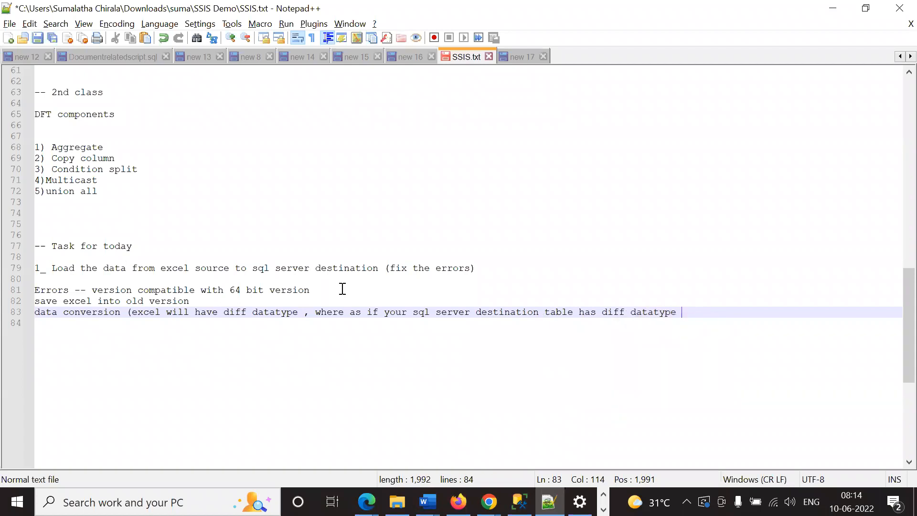
{"action": "type", "text": ")"}
Step: Add the line "explicity data conversion is required" after one blank line, follow it with empty lines, and save SSIS.txt
{"action": "key", "text": "Return"}
{"action": "key", "text": "Return"}
{"action": "type", "text": "ex"}
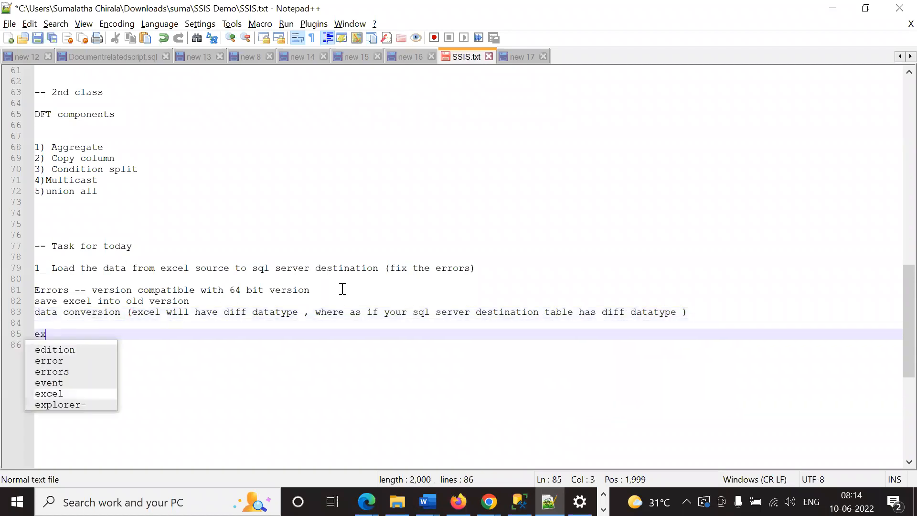
{"action": "type", "text": "plicity dat"}
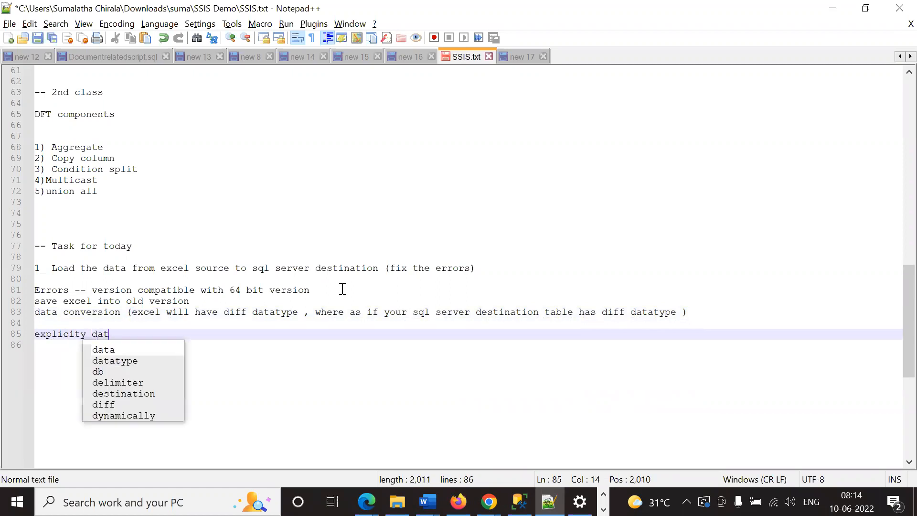
{"action": "type", "text": "a conv"}
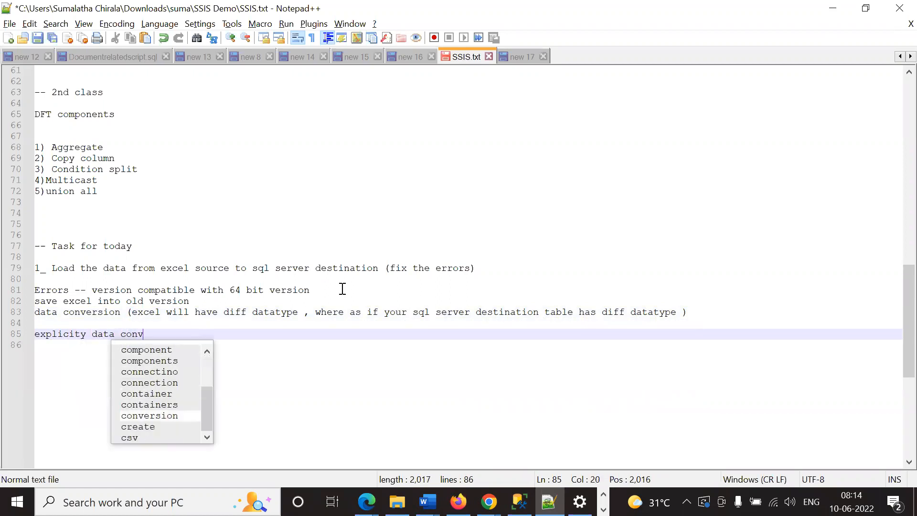
{"action": "type", "text": "ersion is req"}
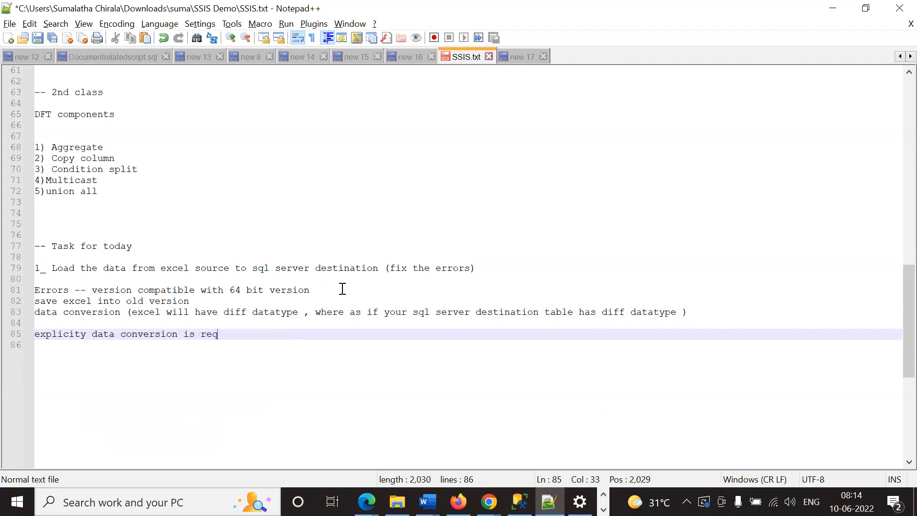
{"action": "type", "text": "uired"}
{"action": "key", "text": "Return"}
{"action": "key", "text": "Return"}
{"action": "key", "text": "Return"}
{"action": "key", "text": "ctrl+s"}
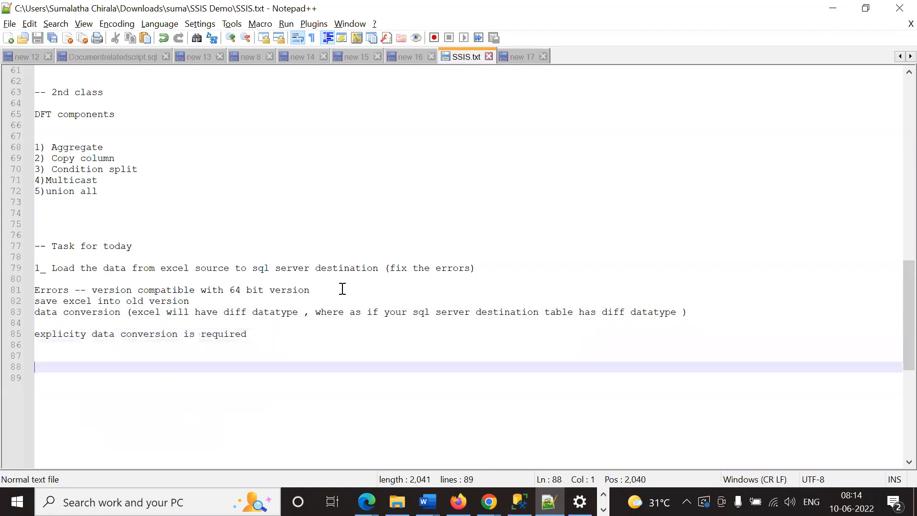
Step: Remove the blank line between the data conversion note and the "explicity data conversion is required" line, and save SSIS.txt
{"action": "left_click", "coordinate": [37, 324]}
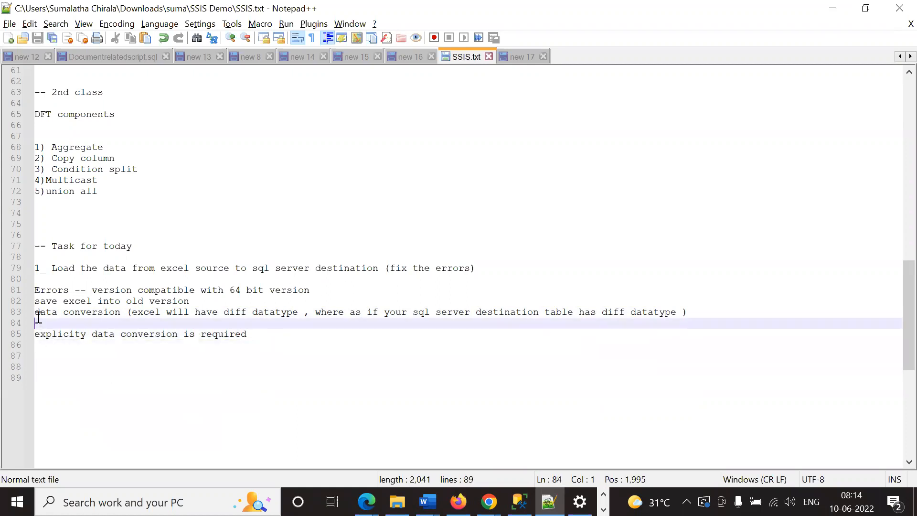
{"action": "key", "text": "BackSpace"}
{"action": "key", "text": "ctrl+s"}
{"action": "left_click_drag", "start_coordinate": [282, 342], "coordinate": [13, 286]}
{"action": "left_click", "coordinate": [201, 415]}
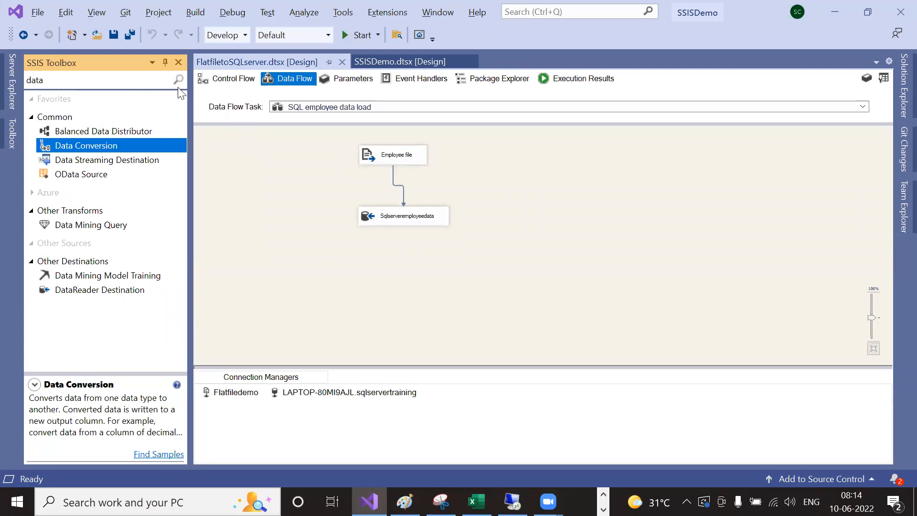
Step: In Visual Studio, clear the "data" search from the SSIS Toolbox and save the FlatfiletoSQLserver package
{"action": "left_click", "coordinate": [113, 81]}
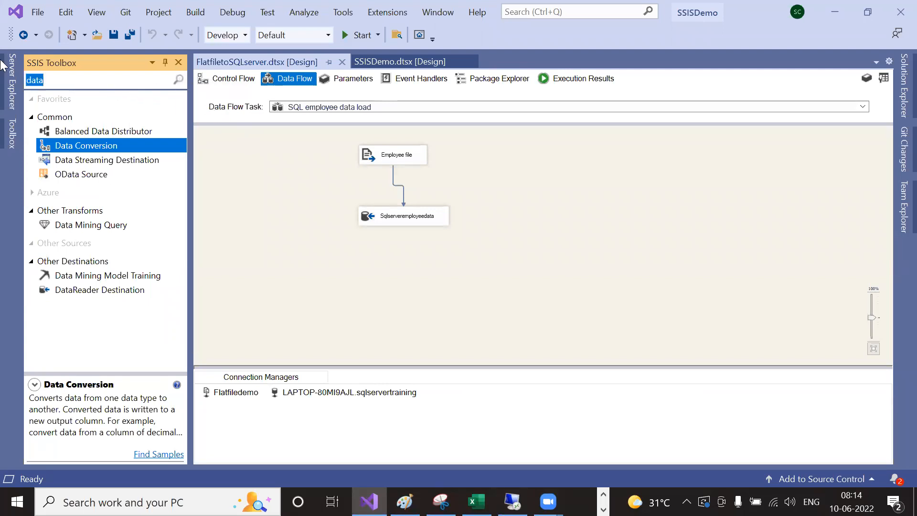
{"action": "key", "text": "BackSpace"}
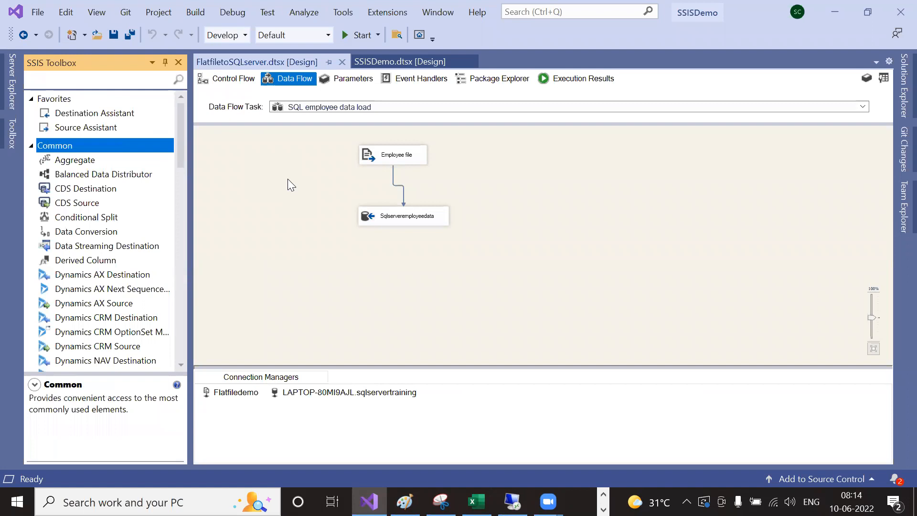
{"action": "key", "text": "ctrl+s"}
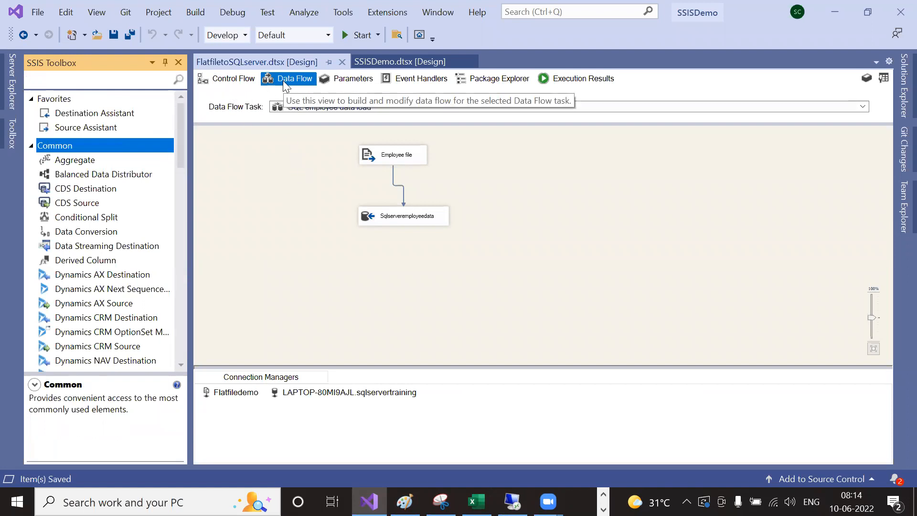
Step: Examine the data flow components in the SSIS Toolbox, from the Common group through Other Transforms
{"action": "scroll", "coordinate": [131, 199], "scroll_direction": "down", "scroll_amount": 12}
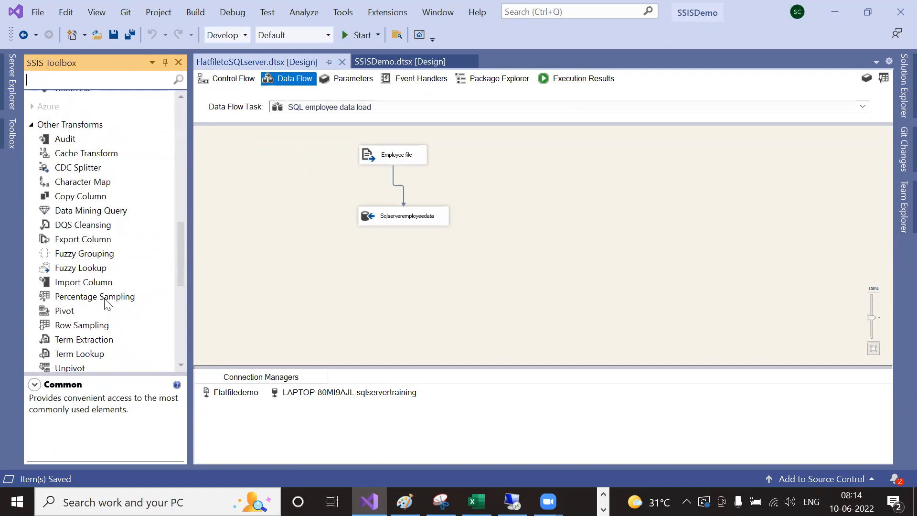
{"action": "scroll", "coordinate": [111, 203], "scroll_direction": "down", "scroll_amount": 6}
{"action": "scroll", "coordinate": [144, 291], "scroll_direction": "down", "scroll_amount": 2}
{"action": "scroll", "coordinate": [102, 289], "scroll_direction": "up", "scroll_amount": 12}
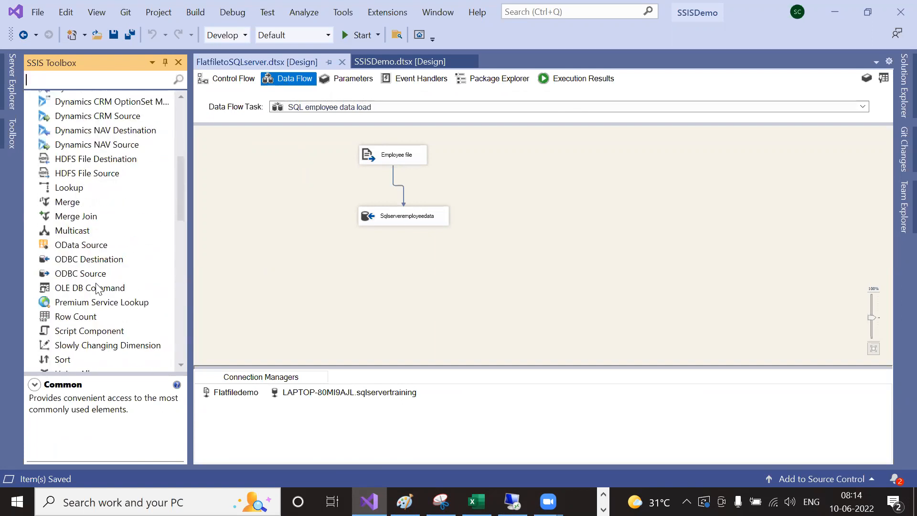
{"action": "scroll", "coordinate": [97, 184], "scroll_direction": "up", "scroll_amount": 5}
{"action": "scroll", "coordinate": [115, 220], "scroll_direction": "down", "scroll_amount": 15}
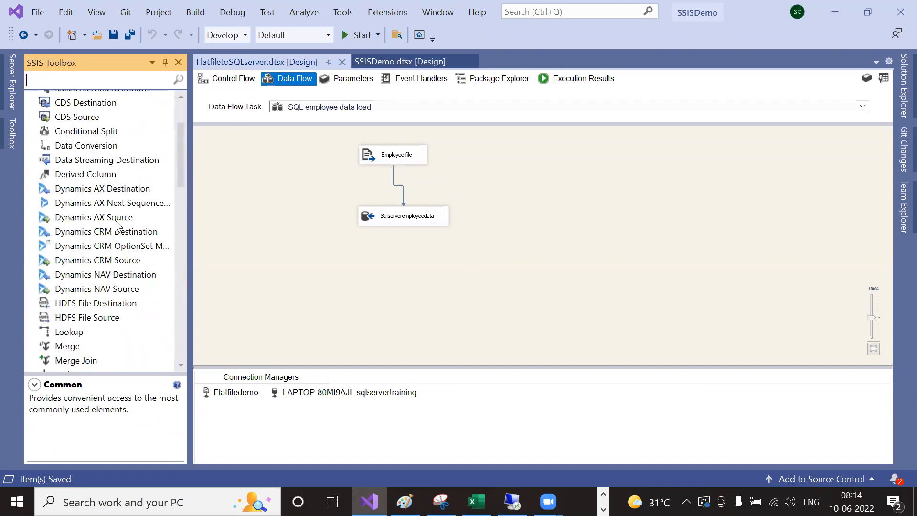
{"action": "scroll", "coordinate": [99, 217], "scroll_direction": "up", "scroll_amount": 8}
{"action": "scroll", "coordinate": [99, 220], "scroll_direction": "up", "scroll_amount": 10}
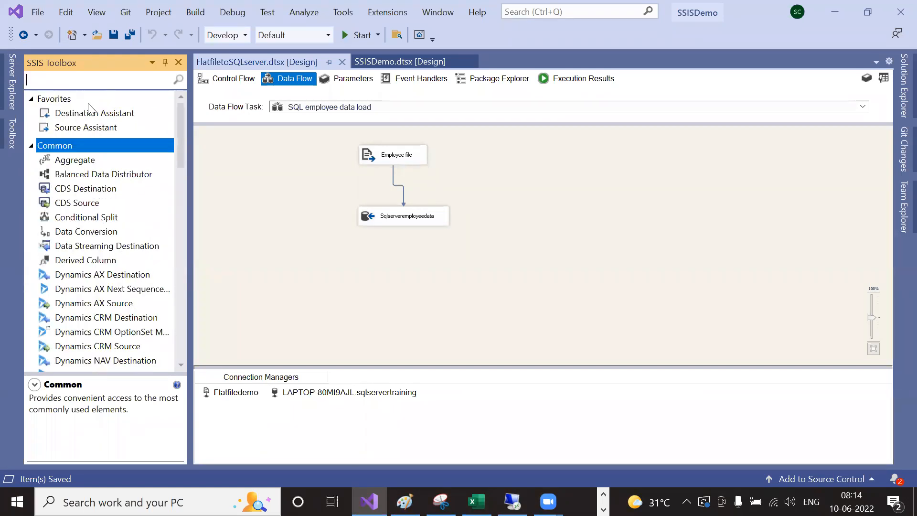
{"action": "scroll", "coordinate": [131, 273], "scroll_direction": "down", "scroll_amount": 10}
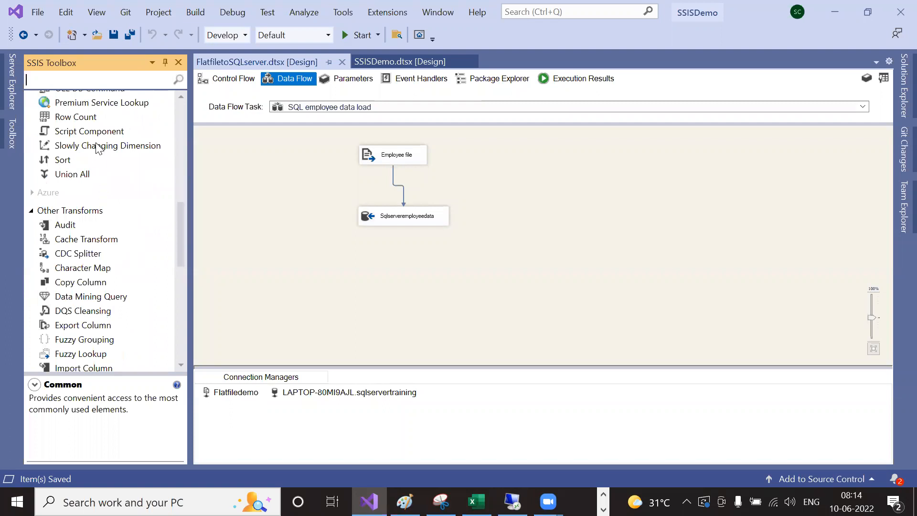
Step: Switch to SSIS.txt in Notepad++ and review the numbered DFT components from Aggregate to union all
{"action": "key", "text": "alt+Tab"}
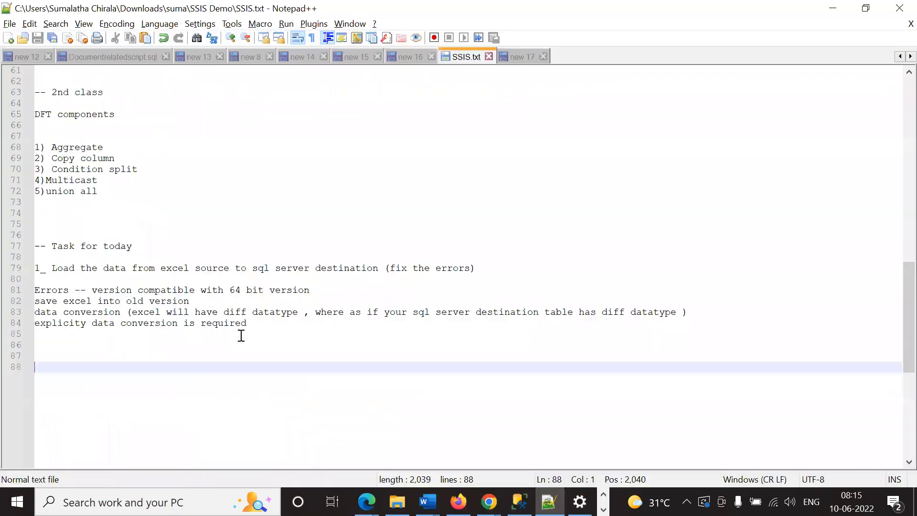
{"action": "scroll", "coordinate": [126, 200], "scroll_direction": "up", "scroll_amount": 2}
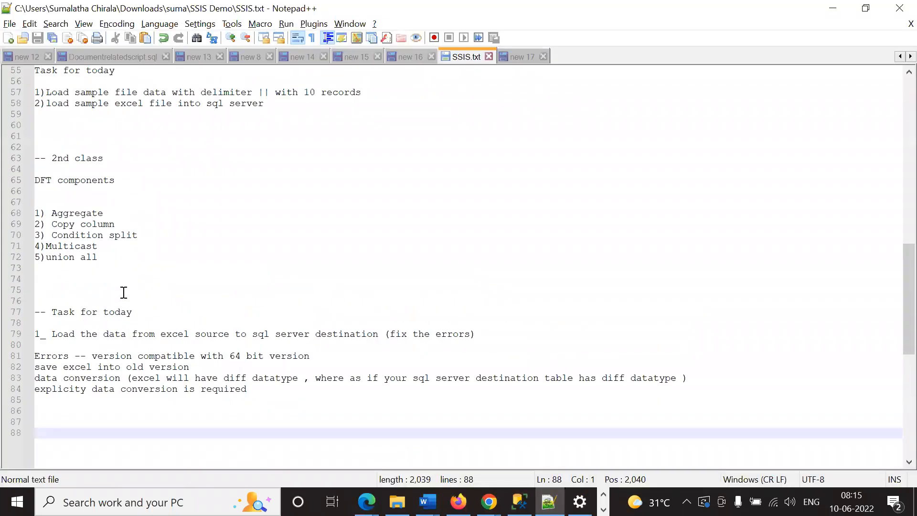
{"action": "left_click_drag", "start_coordinate": [121, 270], "coordinate": [8, 212]}
{"action": "left_click", "coordinate": [151, 227]}
Step: Back in Visual Studio, move the SQL employee data load task slightly lower in the control flow, save the package, and return to the data flow
{"action": "key", "text": "alt+Tab"}
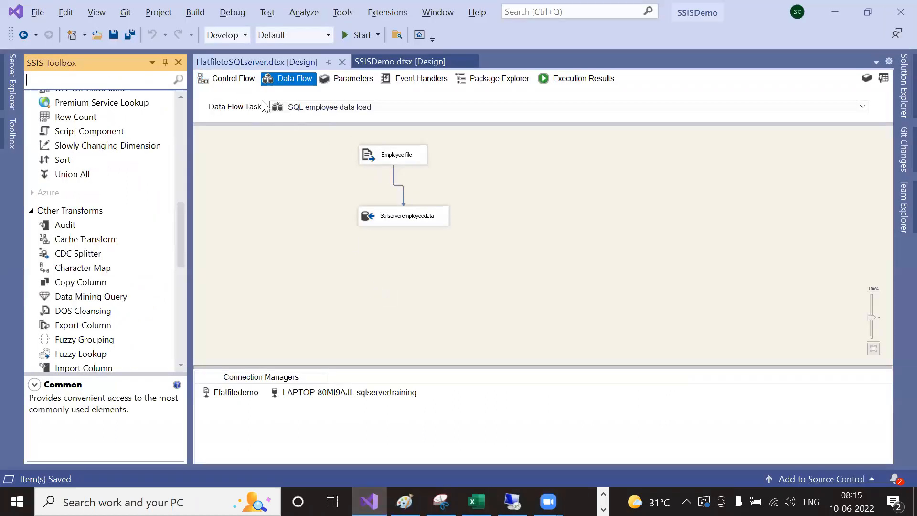
{"action": "left_click", "coordinate": [231, 79]}
{"action": "key", "text": "alt+Tab"}
{"action": "key", "text": "alt+Tab"}
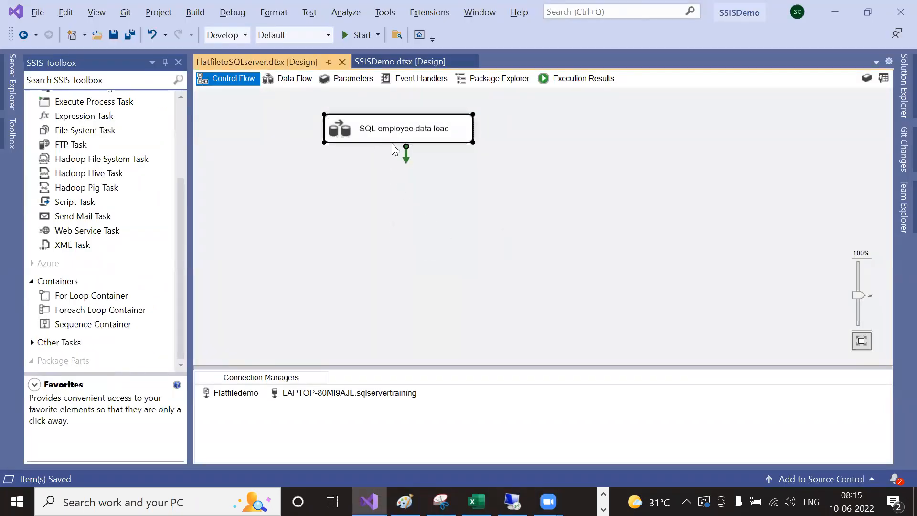
{"action": "left_click_drag", "start_coordinate": [393, 134], "coordinate": [394, 159]}
{"action": "key", "text": "ctrl+s"}
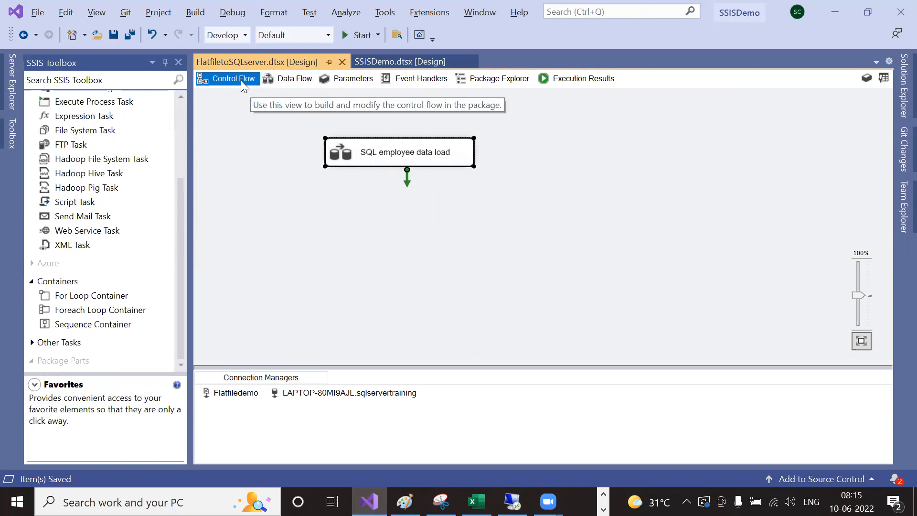
{"action": "left_click", "coordinate": [287, 82]}
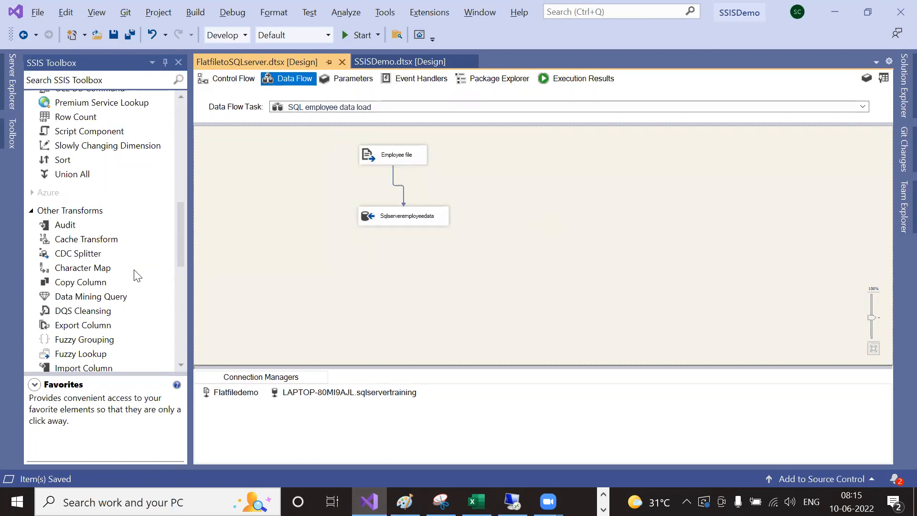
Step: Select the Aggregate component in the Common group of the SSIS Toolbox and read its description
{"action": "scroll", "coordinate": [135, 274], "scroll_direction": "up", "scroll_amount": 15}
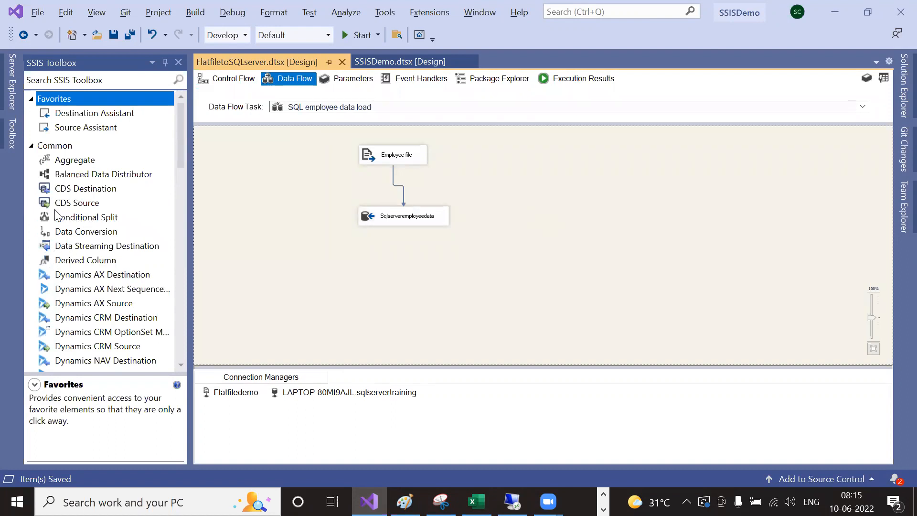
{"action": "left_click", "coordinate": [59, 163]}
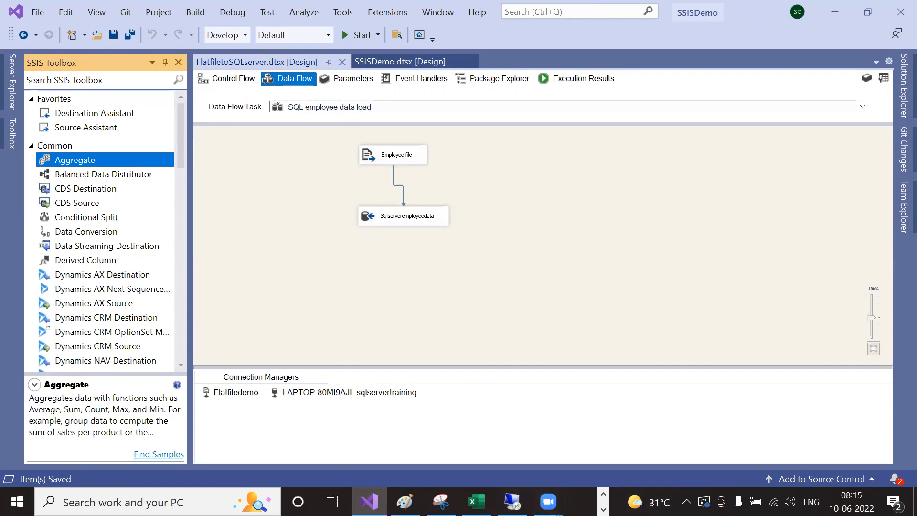
Step: Switch to SSIS.txt in Notepad++ and go back to the ETL definitions at the beginning of the notes
{"action": "left_click", "coordinate": [603, 495]}
{"action": "left_click", "coordinate": [549, 502]}
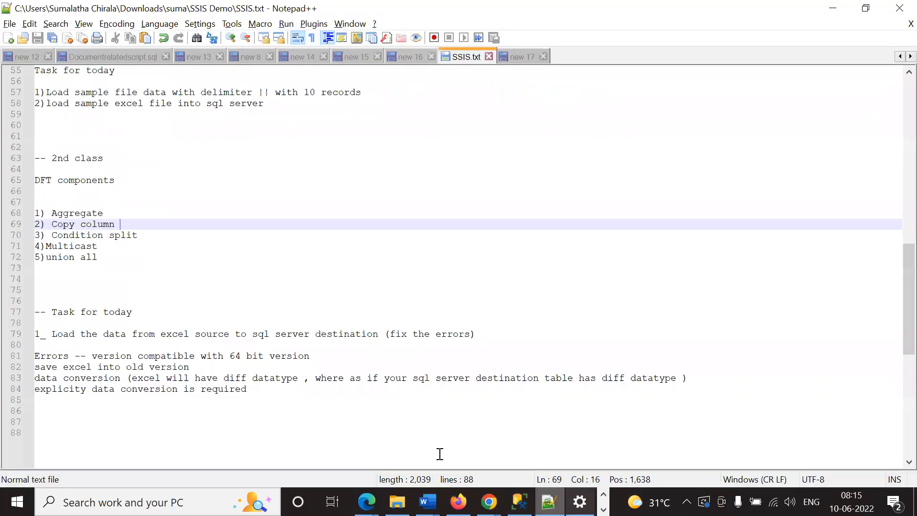
{"action": "scroll", "coordinate": [359, 275], "scroll_direction": "up", "scroll_amount": 9}
{"action": "key", "text": "alt+Tab"}
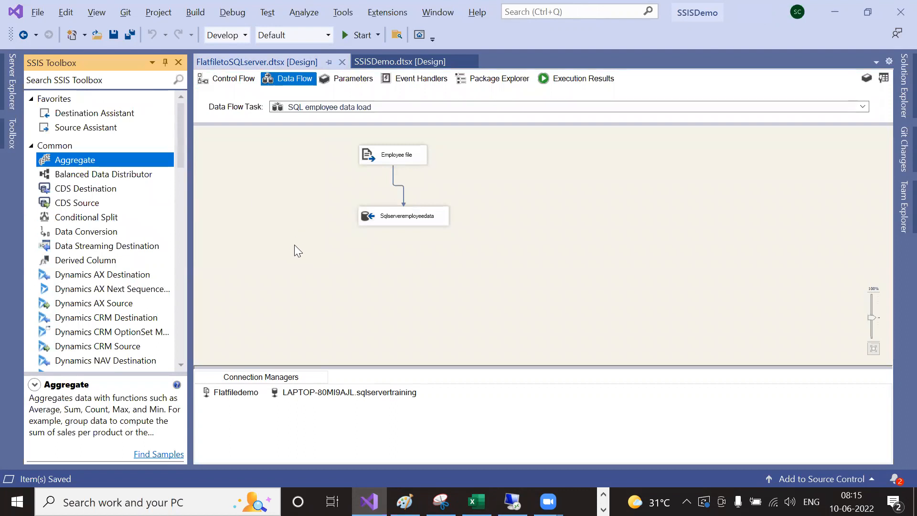
{"action": "key", "text": "alt+Tab"}
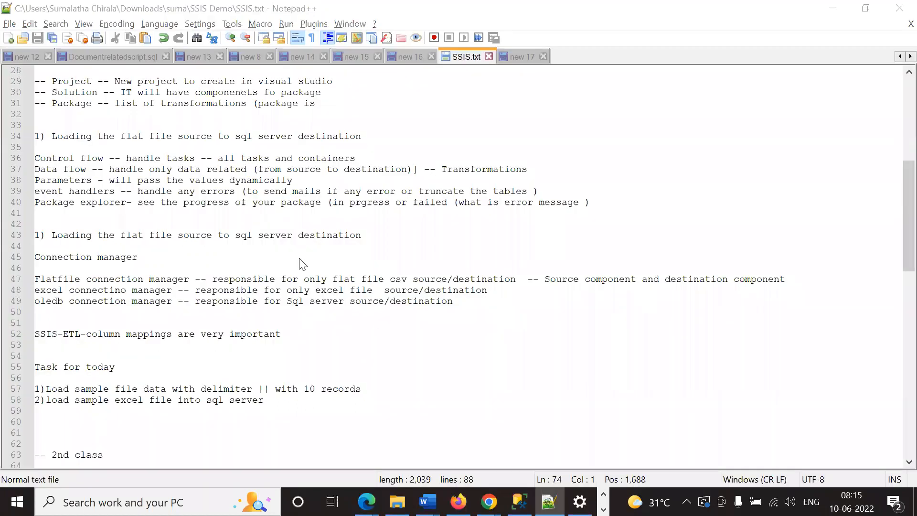
{"action": "scroll", "coordinate": [309, 248], "scroll_direction": "up", "scroll_amount": 9}
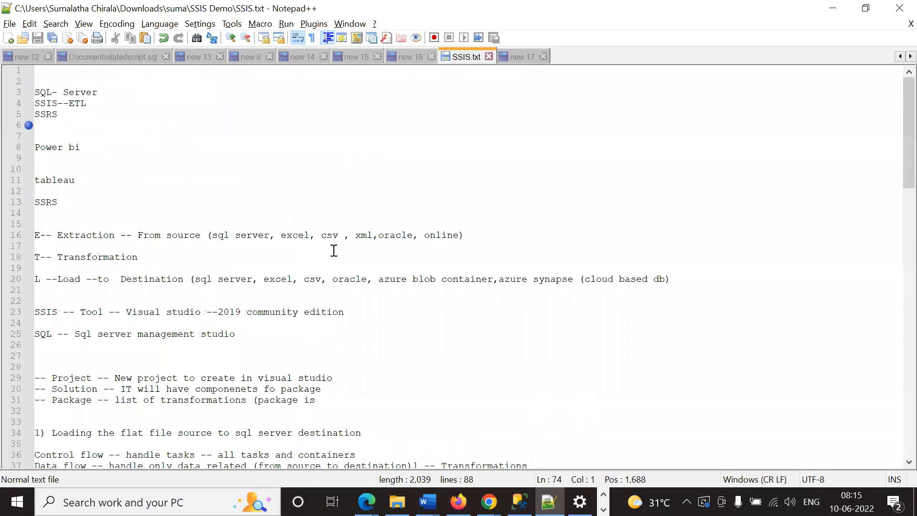
Step: Review the ETL lines in the notes, highlighting Extraction and the text describing its source
{"action": "left_click_drag", "start_coordinate": [85, 282], "coordinate": [41, 235]}
{"action": "left_click", "coordinate": [84, 291]}
{"action": "double_click", "coordinate": [85, 234]}
{"action": "left_click", "coordinate": [252, 260]}
{"action": "double_click", "coordinate": [84, 235]}
{"action": "left_click", "coordinate": [140, 234]}
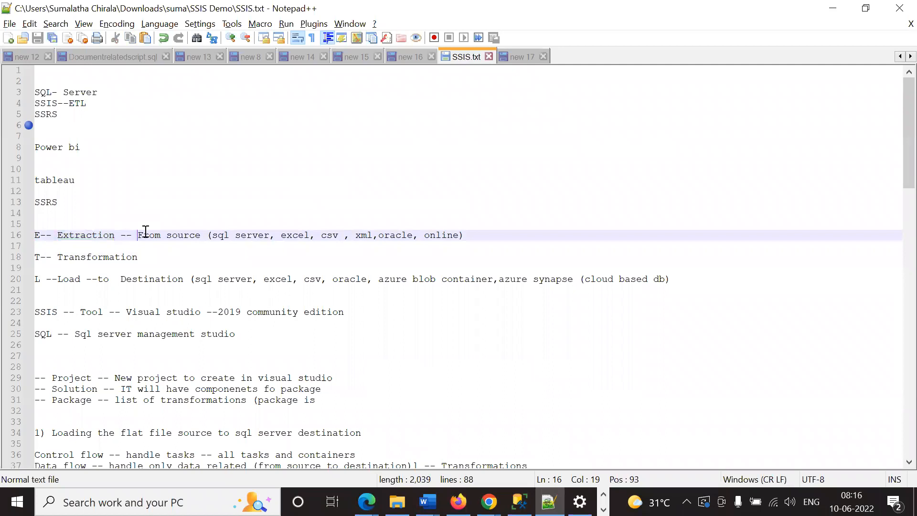
{"action": "left_click_drag", "start_coordinate": [146, 233], "coordinate": [294, 243]}
{"action": "left_click", "coordinate": [174, 277]}
{"action": "left_click", "coordinate": [57, 287]}
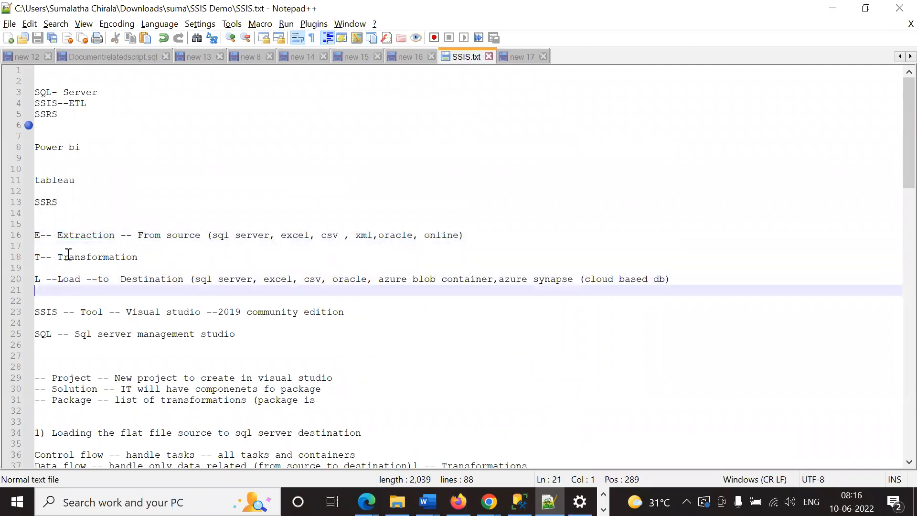
Step: Highlight the word Extraction and its sql server, excel and csv sources in the notes
{"action": "double_click", "coordinate": [70, 235]}
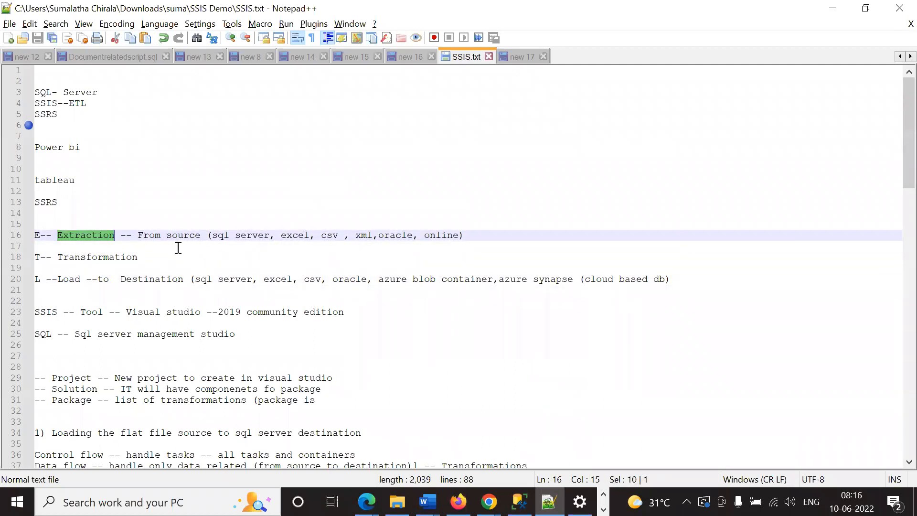
{"action": "key", "text": "alt+Tab"}
{"action": "key", "text": "alt+Tab"}
{"action": "left_click_drag", "start_coordinate": [213, 235], "coordinate": [321, 241]}
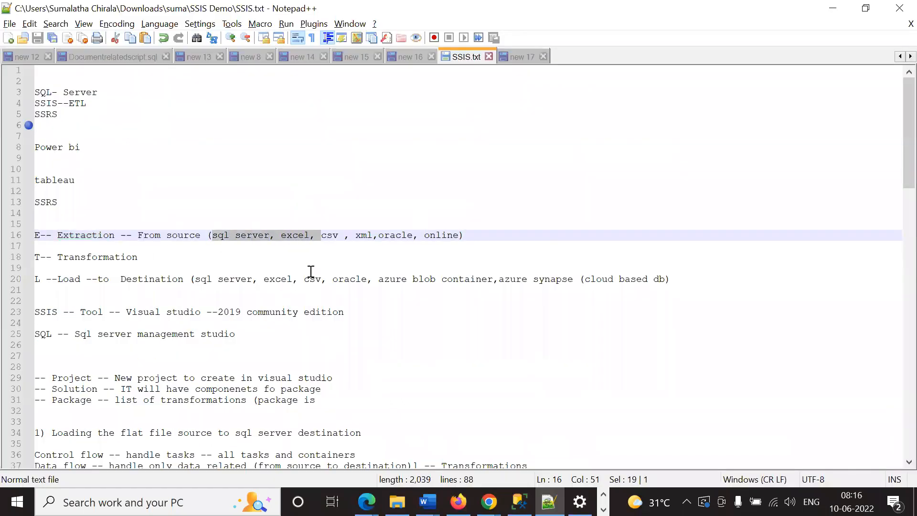
{"action": "double_click", "coordinate": [330, 236]}
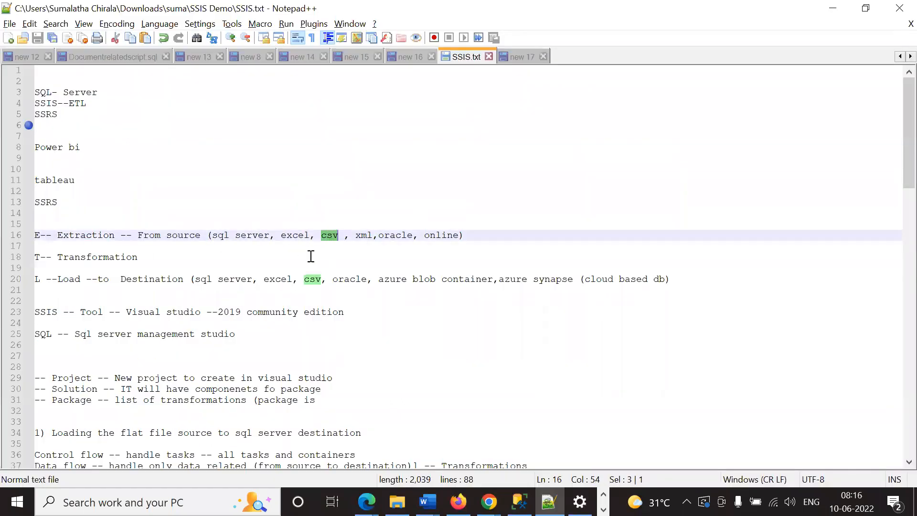
Step: Highlight the word Transformation on the T line of the ETL notes
{"action": "left_click", "coordinate": [42, 254]}
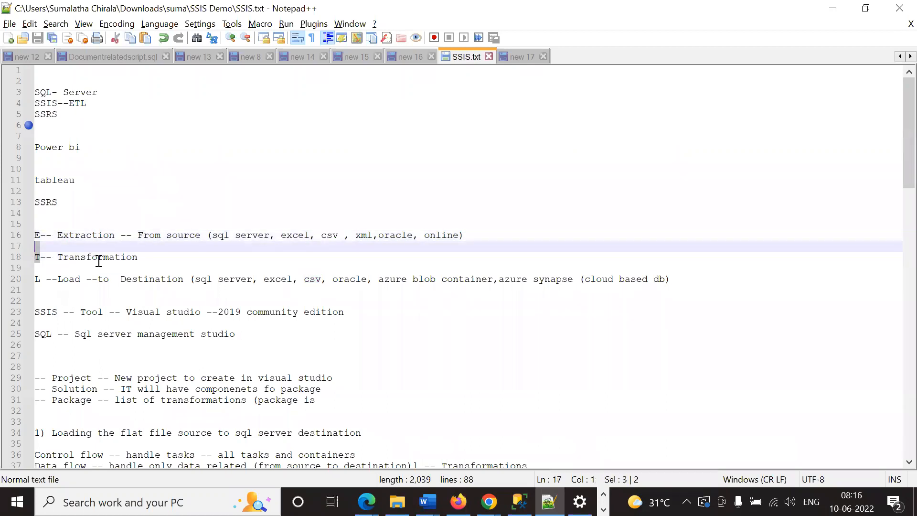
{"action": "double_click", "coordinate": [110, 258]}
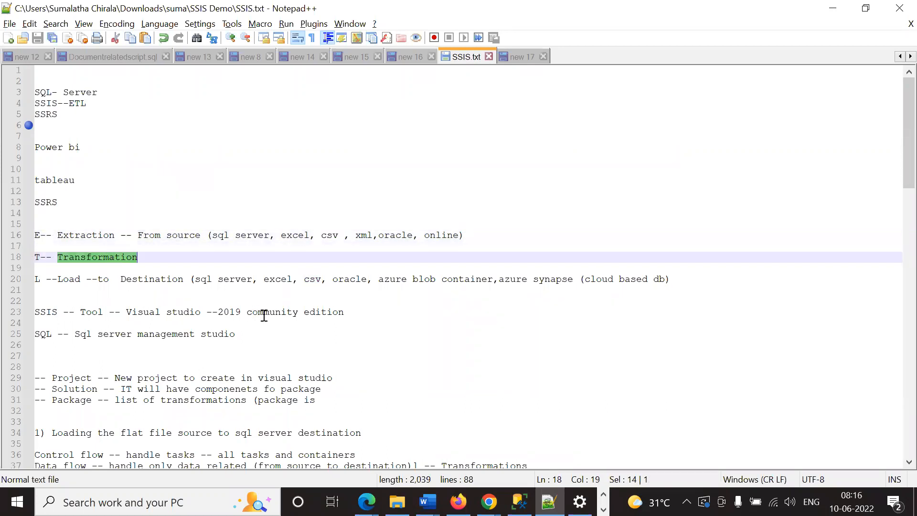
{"action": "double_click", "coordinate": [95, 259]}
{"action": "left_click", "coordinate": [123, 258]}
{"action": "double_click", "coordinate": [129, 261]}
{"action": "left_click", "coordinate": [131, 257]}
{"action": "double_click", "coordinate": [95, 258]}
Step: Compare the Transformation line in the notes with the employee data flow and toolbox components in Visual Studio
{"action": "key", "text": "alt+Tab"}
{"action": "key", "text": "alt+Tab"}
{"action": "left_click", "coordinate": [127, 258]}
{"action": "double_click", "coordinate": [117, 258]}
{"action": "key", "text": "alt+Tab"}
{"action": "key", "text": "alt+Tab"}
{"action": "left_click", "coordinate": [110, 258]}
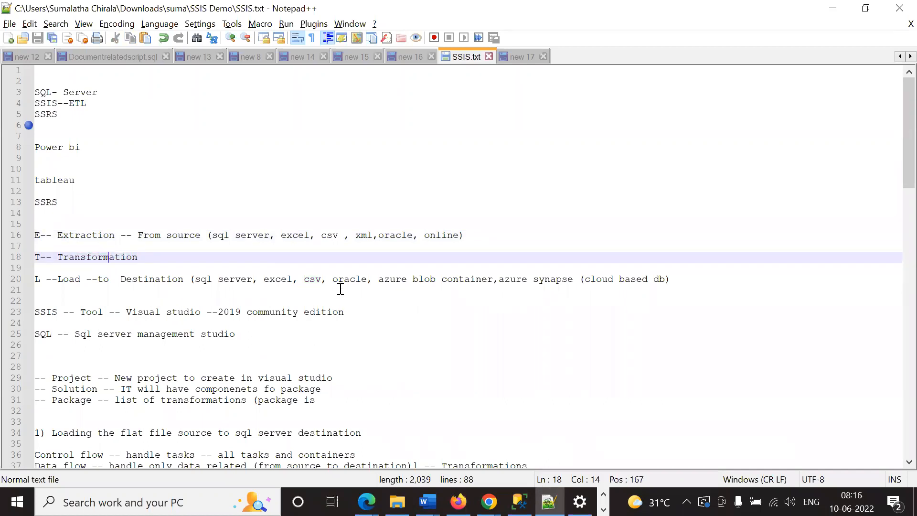
{"action": "double_click", "coordinate": [101, 258]}
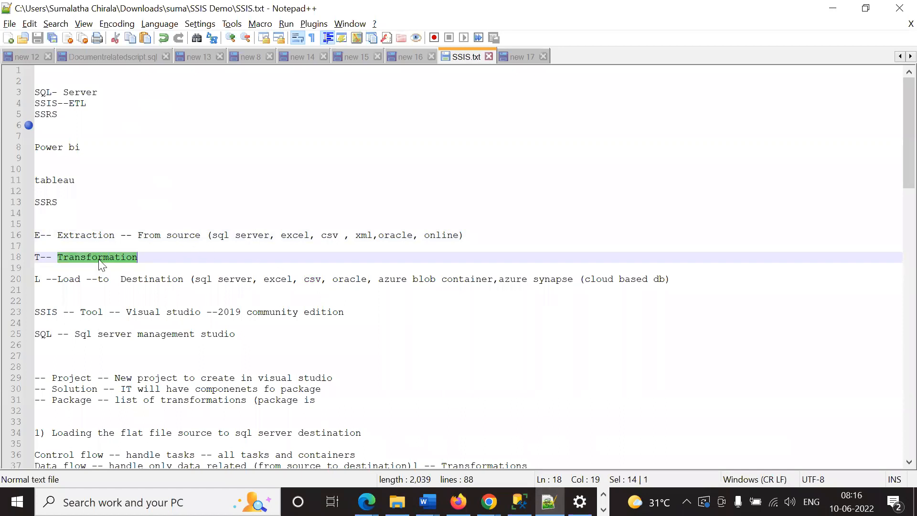
{"action": "left_click", "coordinate": [115, 257]}
{"action": "double_click", "coordinate": [116, 257]}
{"action": "key", "text": "alt+Tab"}
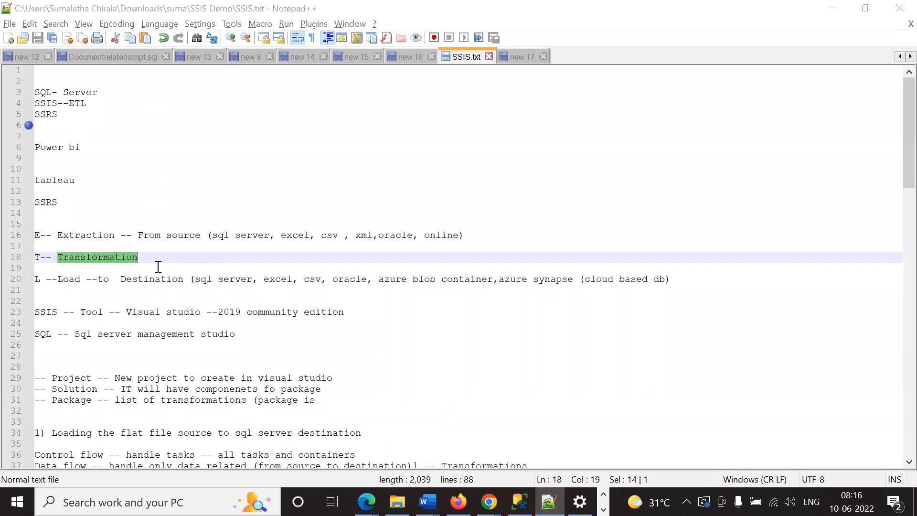
{"action": "key", "text": "alt+Tab"}
{"action": "left_click", "coordinate": [153, 266]}
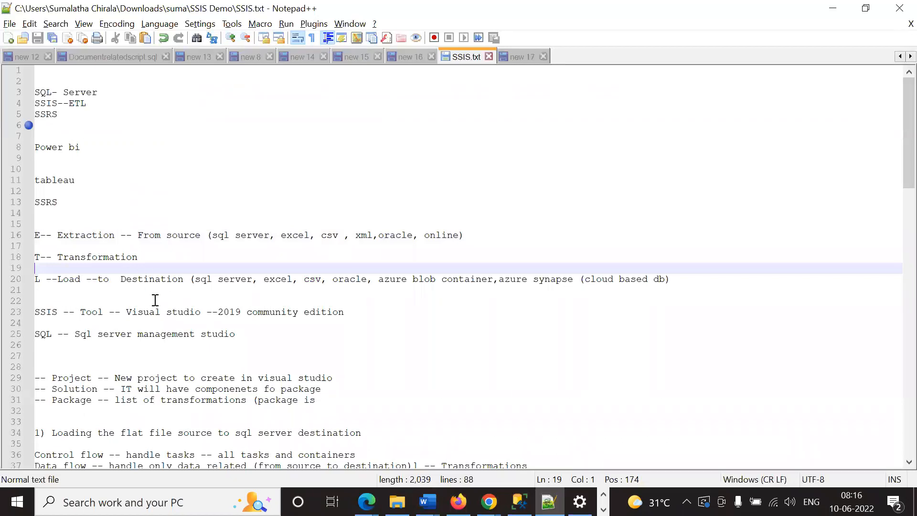
{"action": "key", "text": "alt+Tab"}
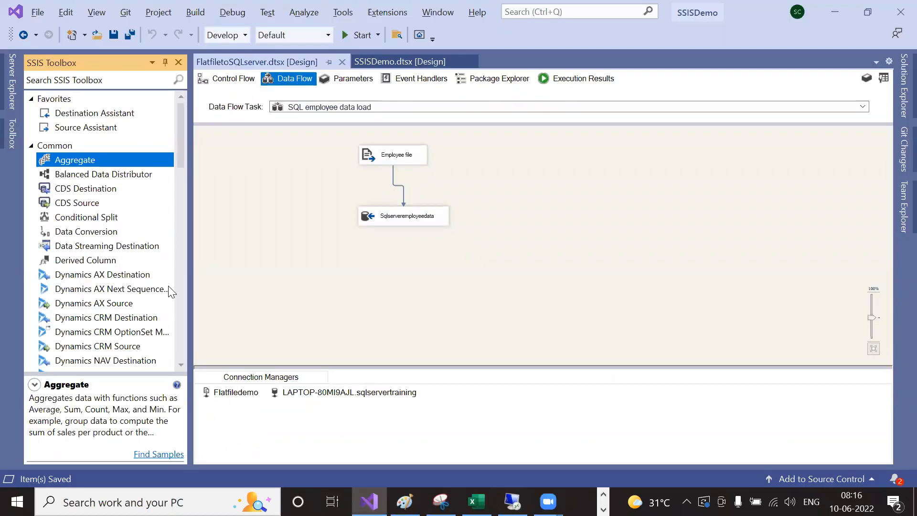
Step: Relate the Transformation note to the revenue workbook in Excel, selecting cell H2 and the empty column G beside Qty
{"action": "key", "text": "alt+Tab"}
{"action": "double_click", "coordinate": [113, 258]}
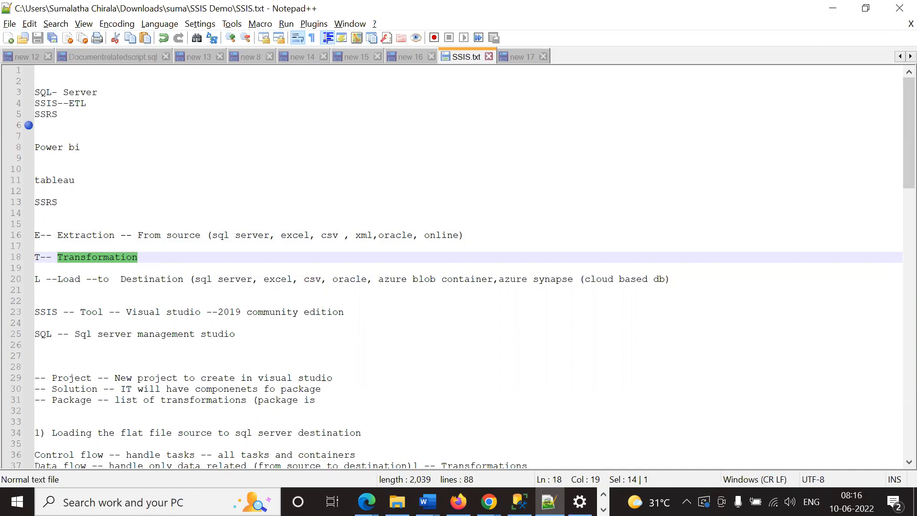
{"action": "left_click", "coordinate": [603, 509]}
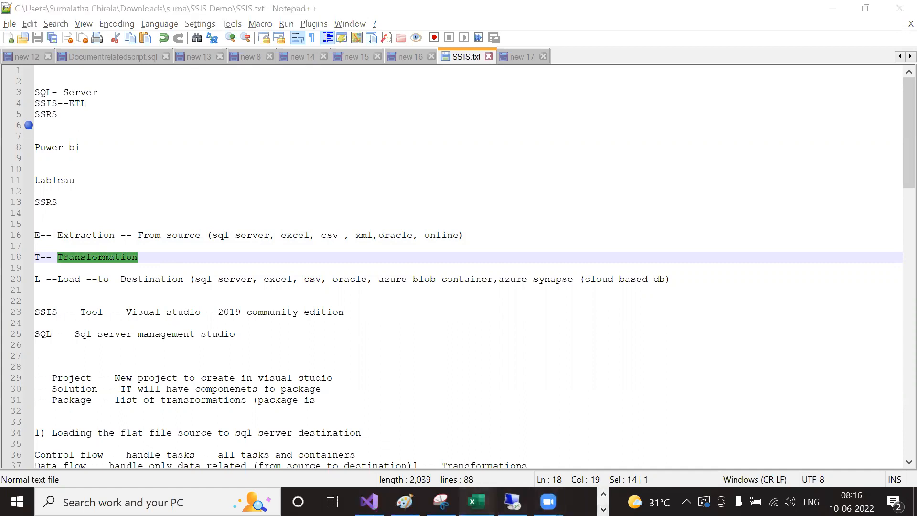
{"action": "left_click", "coordinate": [476, 502]}
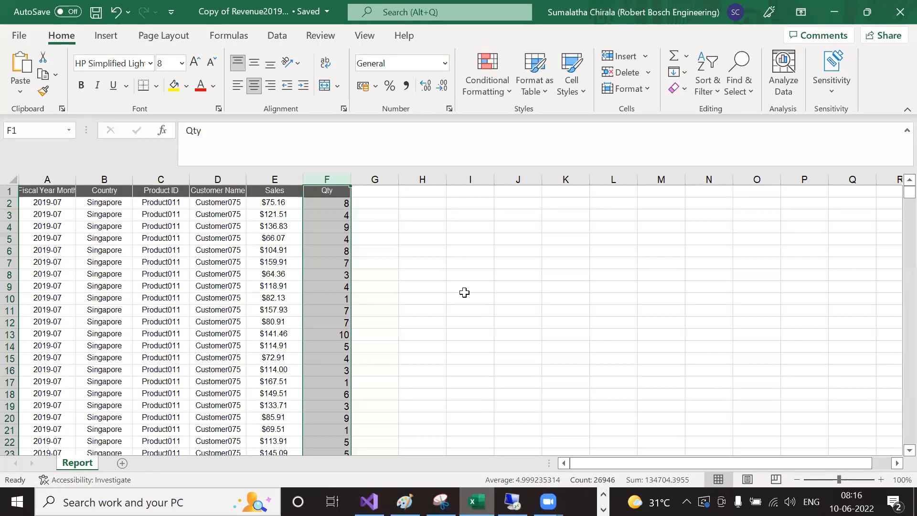
{"action": "left_click", "coordinate": [417, 199]}
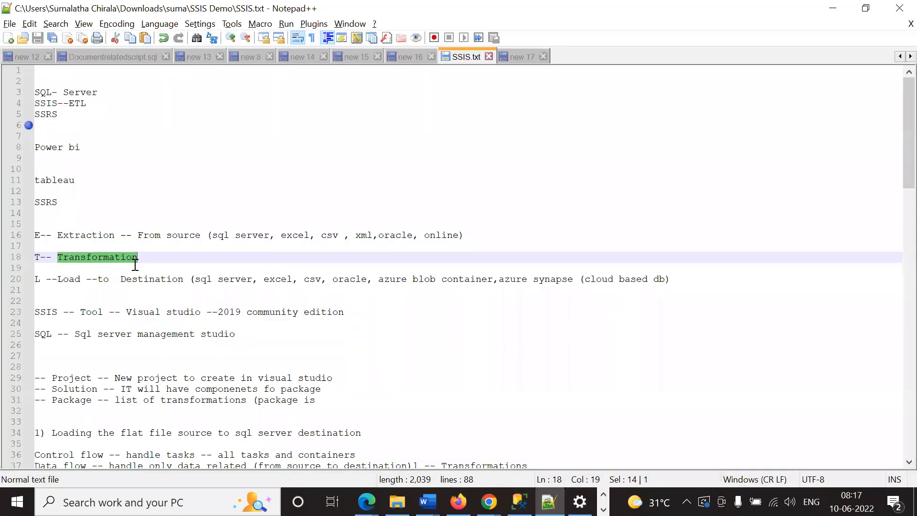
{"action": "left_click", "coordinate": [133, 266]}
{"action": "double_click", "coordinate": [117, 262]}
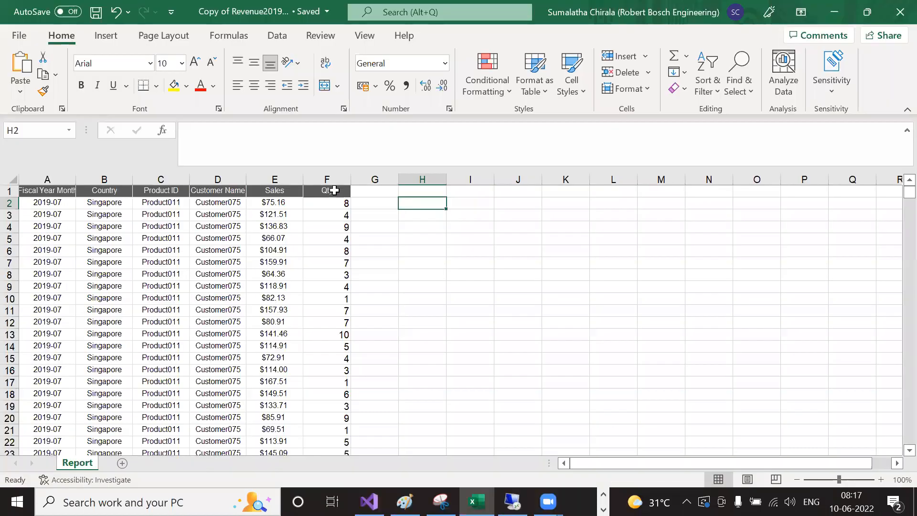
{"action": "left_click", "coordinate": [375, 179]}
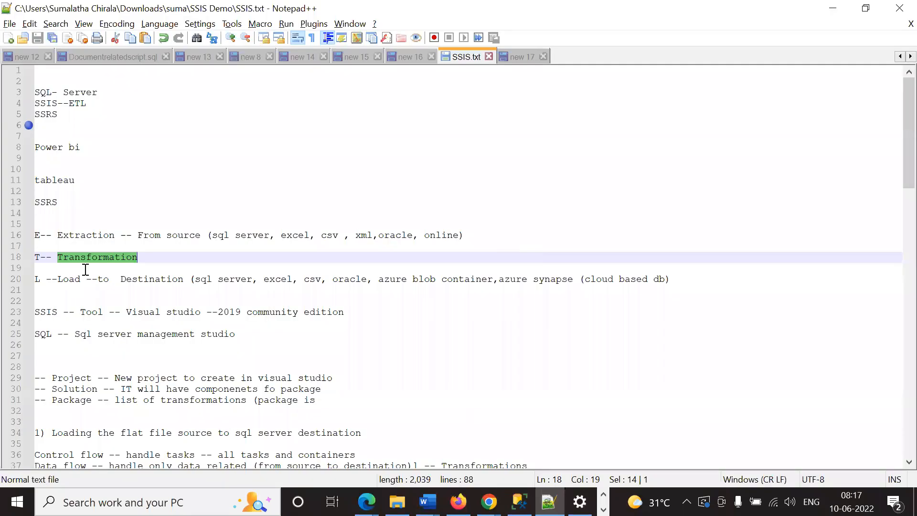
Step: Return to SSIS.txt in Notepad++ and highlight Transformation again in the ETL definitions
{"action": "left_click", "coordinate": [86, 270]}
{"action": "double_click", "coordinate": [86, 261]}
{"action": "left_click", "coordinate": [89, 268]}
{"action": "double_click", "coordinate": [90, 261]}
{"action": "left_click", "coordinate": [81, 263]}
{"action": "double_click", "coordinate": [83, 261]}
Step: Switch to Visual Studio and review the Common components CDS Destination, Conditional Split, Data Streaming Destination and Dynamics AX Destination
{"action": "key", "text": "alt+Tab"}
{"action": "key", "text": "alt+Tab"}
{"action": "key", "text": "Tab"}
{"action": "left_click", "coordinate": [87, 189]}
{"action": "left_click", "coordinate": [85, 217]}
{"action": "left_click", "coordinate": [90, 244]}
{"action": "left_click", "coordinate": [92, 274]}
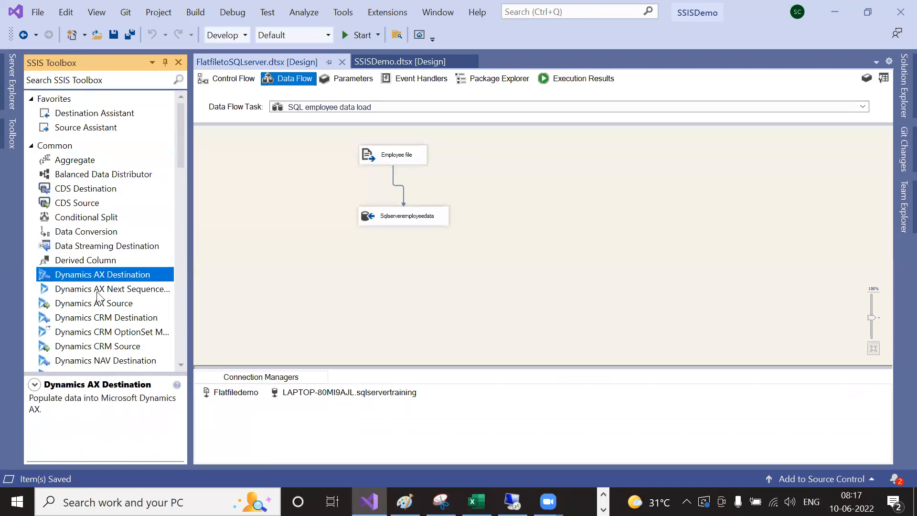
{"action": "scroll", "coordinate": [99, 296], "scroll_direction": "down", "scroll_amount": 6}
{"action": "scroll", "coordinate": [98, 299], "scroll_direction": "up", "scroll_amount": 6}
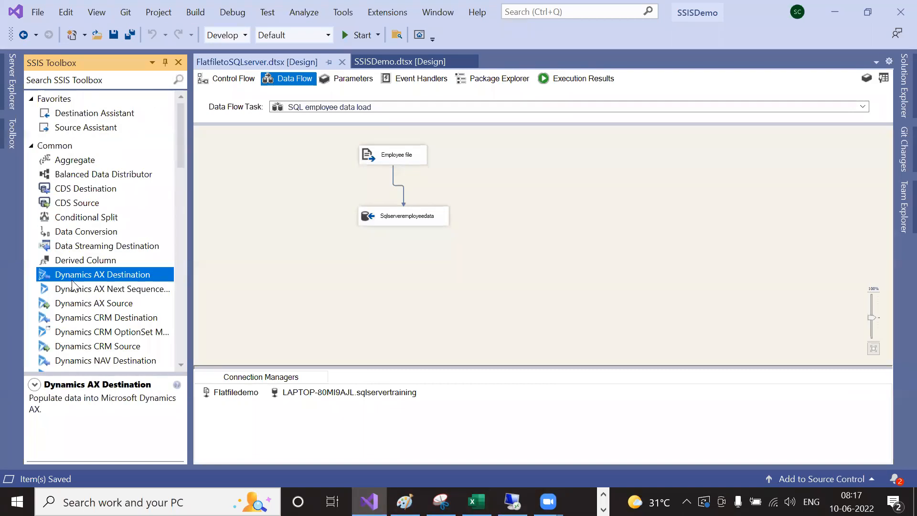
Step: Go through the descriptions of Aggregate, Balanced Data Distributor, CDS Destination and Conditional Split in the SSIS Toolbox
{"action": "left_click", "coordinate": [78, 161]}
{"action": "left_click", "coordinate": [86, 175]}
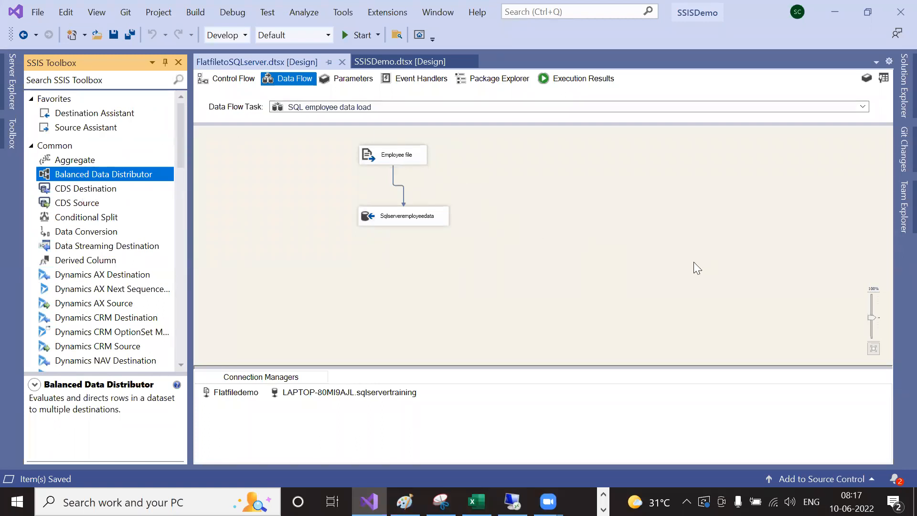
{"action": "left_click", "coordinate": [81, 161]}
{"action": "left_click", "coordinate": [78, 176]}
{"action": "left_click", "coordinate": [79, 189]}
{"action": "left_click", "coordinate": [84, 217]}
Step: Examine the SSIS Toolbox list from Favorites and Common through the Other Transforms group
{"action": "scroll", "coordinate": [124, 297], "scroll_direction": "down", "scroll_amount": 15}
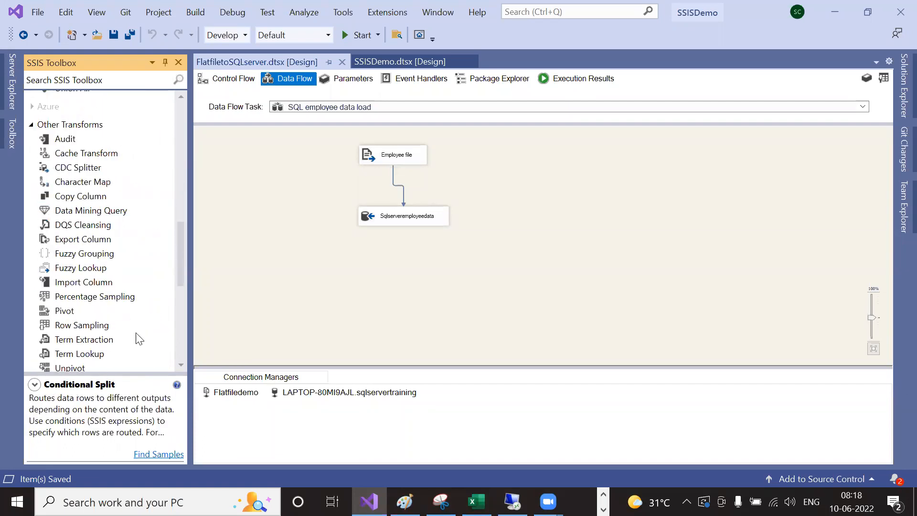
{"action": "scroll", "coordinate": [138, 337], "scroll_direction": "up", "scroll_amount": 10}
{"action": "scroll", "coordinate": [142, 337], "scroll_direction": "up", "scroll_amount": 4}
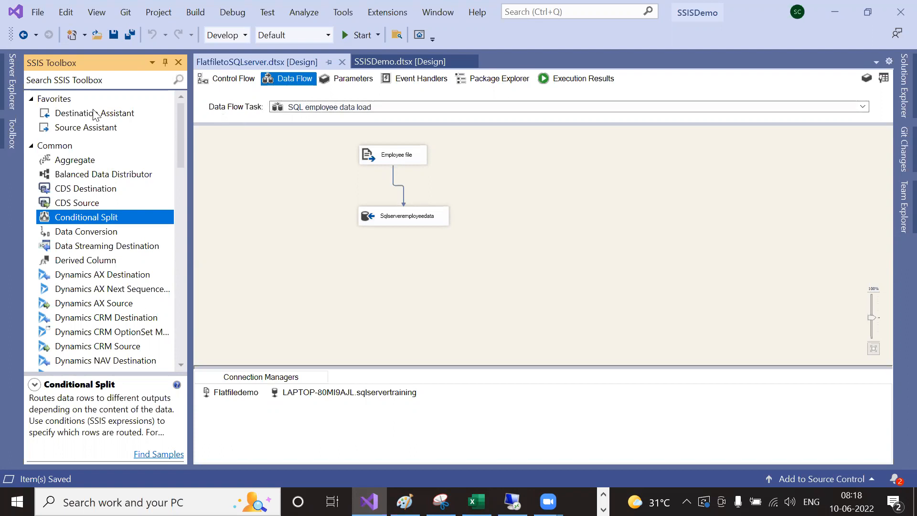
{"action": "scroll", "coordinate": [118, 237], "scroll_direction": "down", "scroll_amount": 6}
{"action": "scroll", "coordinate": [118, 237], "scroll_direction": "down", "scroll_amount": 8}
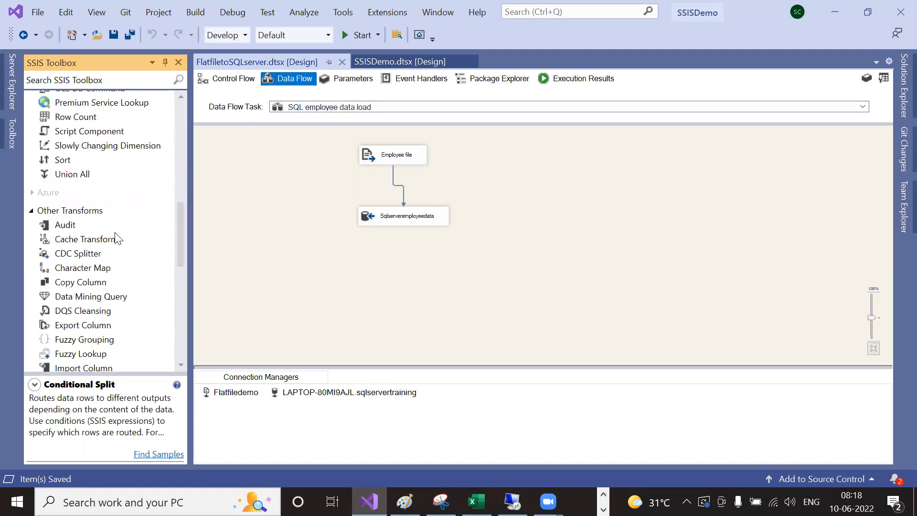
{"action": "scroll", "coordinate": [117, 237], "scroll_direction": "up", "scroll_amount": 14}
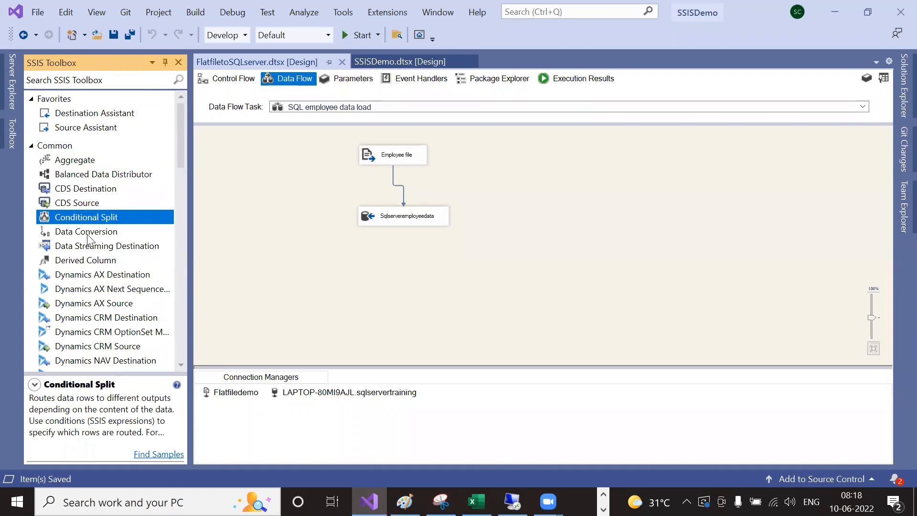
Step: Review the toolbox groups by selecting Aggregate and the Common and Other Transforms headings, and look through to Other Destinations
{"action": "left_click", "coordinate": [54, 151]}
{"action": "left_click", "coordinate": [64, 167]}
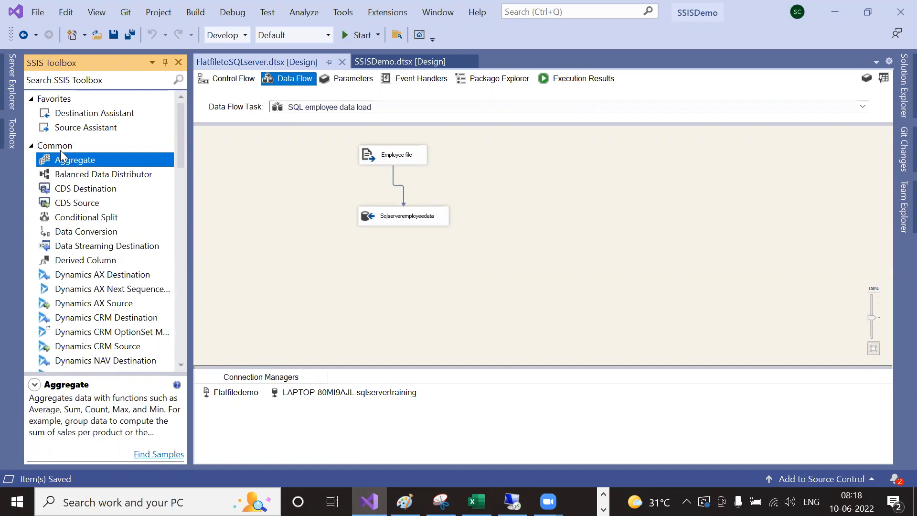
{"action": "left_click", "coordinate": [61, 150]}
{"action": "scroll", "coordinate": [127, 272], "scroll_direction": "down", "scroll_amount": 12}
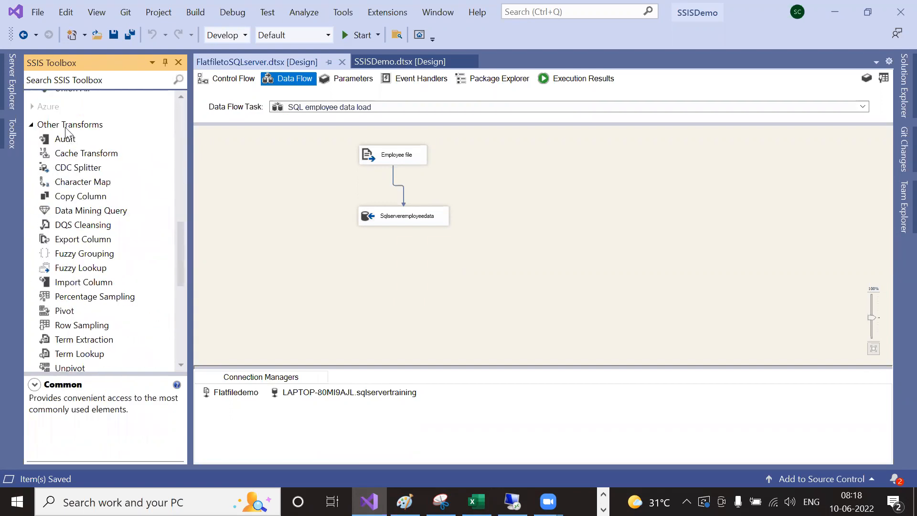
{"action": "left_click", "coordinate": [67, 125]}
{"action": "scroll", "coordinate": [102, 239], "scroll_direction": "down", "scroll_amount": 10}
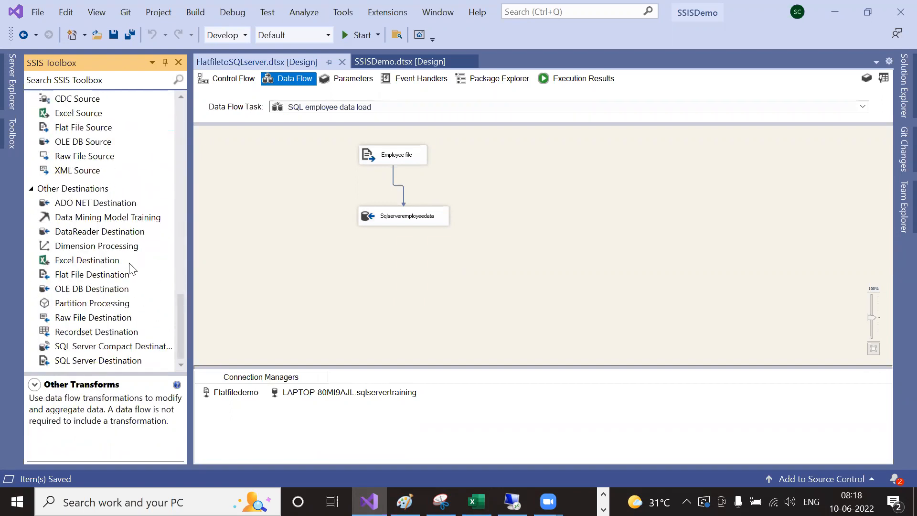
{"action": "scroll", "coordinate": [126, 261], "scroll_direction": "up", "scroll_amount": 15}
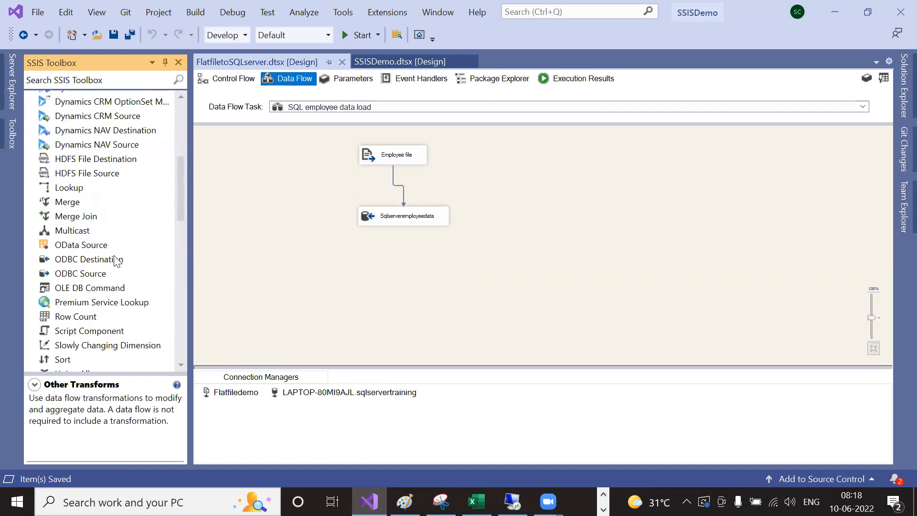
Step: Review the Aggregate description and the Other Transforms group in the SSIS Toolbox
{"action": "scroll", "coordinate": [116, 262], "scroll_direction": "up", "scroll_amount": 6}
{"action": "left_click", "coordinate": [73, 163]}
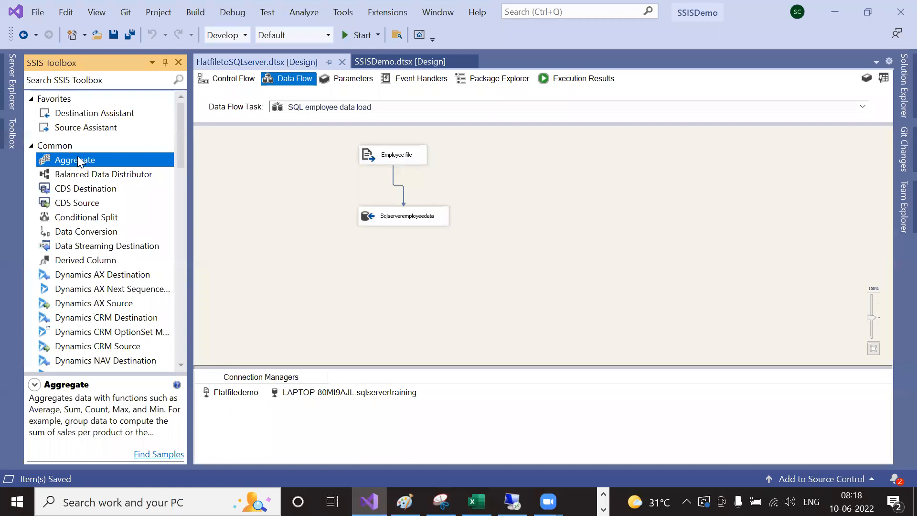
{"action": "scroll", "coordinate": [119, 266], "scroll_direction": "down", "scroll_amount": 10}
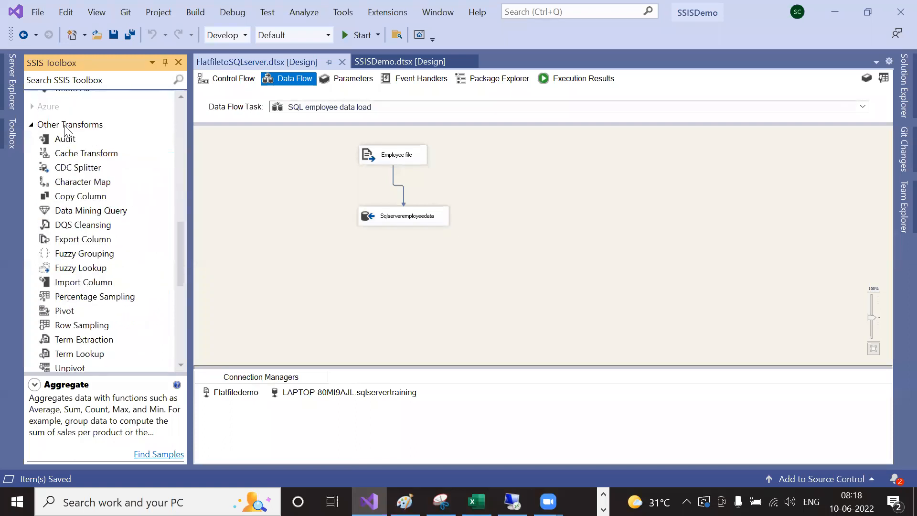
{"action": "left_click", "coordinate": [67, 126]}
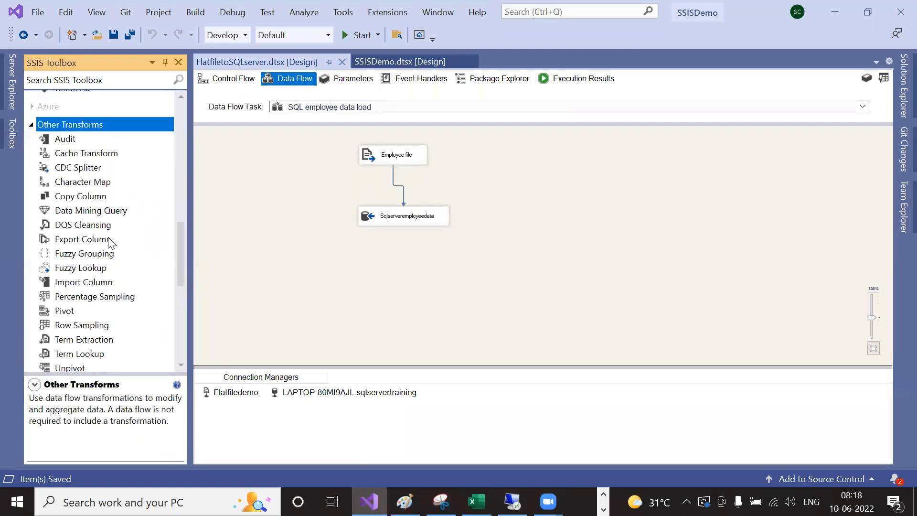
{"action": "scroll", "coordinate": [110, 240], "scroll_direction": "up", "scroll_amount": 7}
Step: Switch to the SSIS.txt notes in Notepad++ and read down to the DFT components list under 2nd class
{"action": "key", "text": "alt+Tab"}
{"action": "key", "text": "alt+Tab"}
{"action": "key", "text": "alt+Tab"}
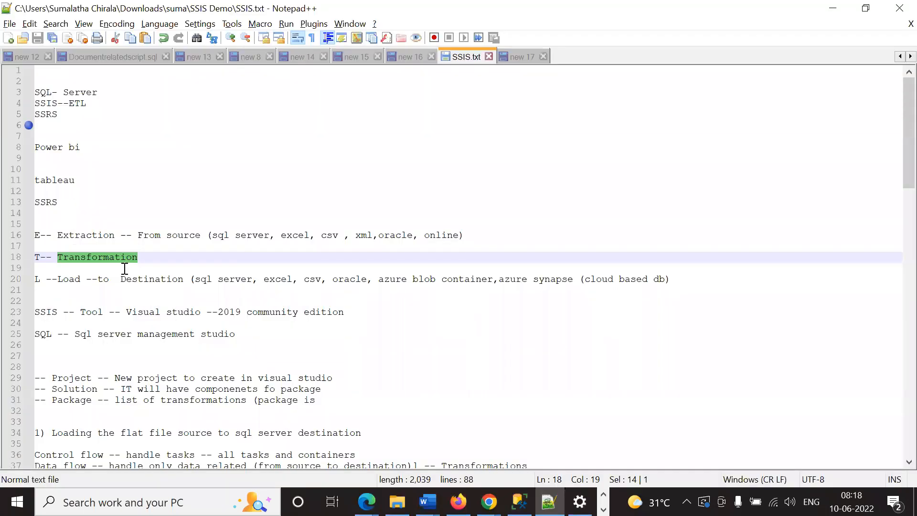
{"action": "left_click", "coordinate": [123, 269]}
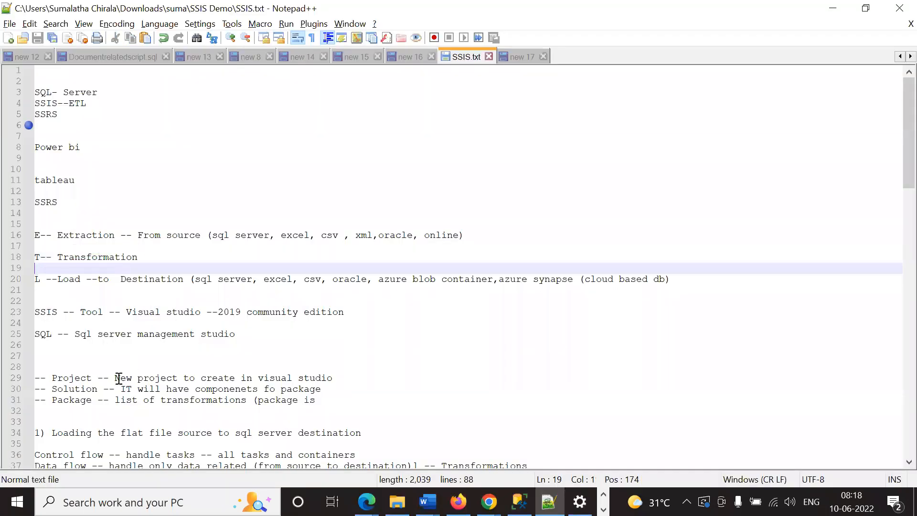
{"action": "scroll", "coordinate": [122, 378], "scroll_direction": "down", "scroll_amount": 3}
{"action": "scroll", "coordinate": [130, 395], "scroll_direction": "down", "scroll_amount": 10}
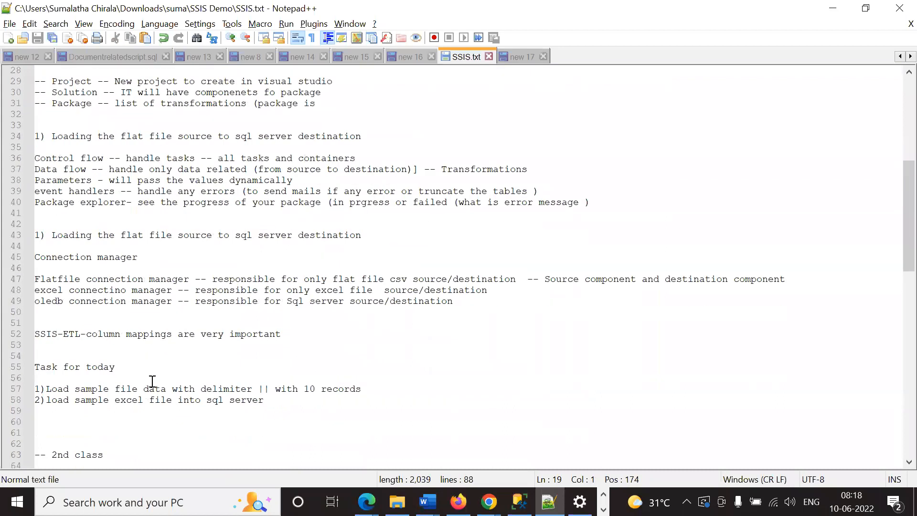
{"action": "key", "text": "alt+Tab"}
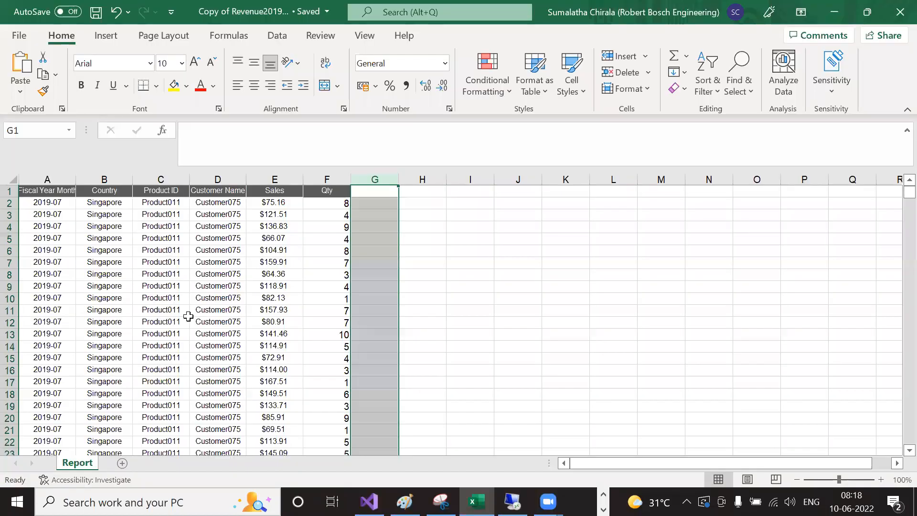
{"action": "key", "text": "alt+Tab"}
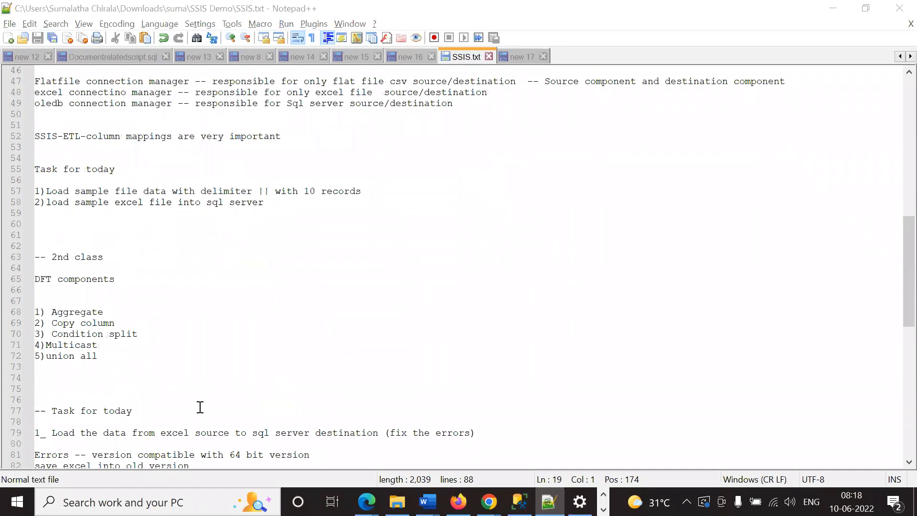
Step: Switch back to Visual Studio and view the description of the Aggregate transformation in the SSIS Toolbox
{"action": "key", "text": "alt+Tab"}
{"action": "key", "text": "alt+Tab"}
{"action": "scroll", "coordinate": [165, 281], "scroll_direction": "up", "scroll_amount": 4}
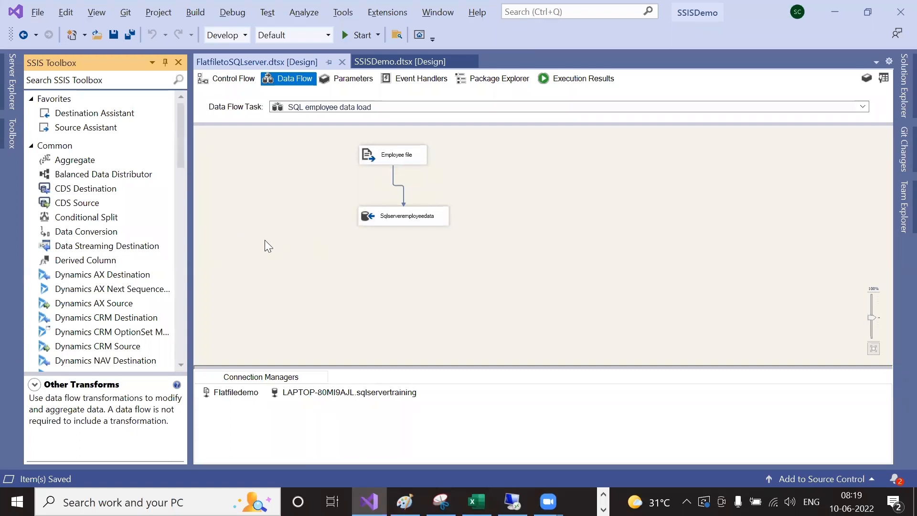
{"action": "left_click", "coordinate": [95, 163]}
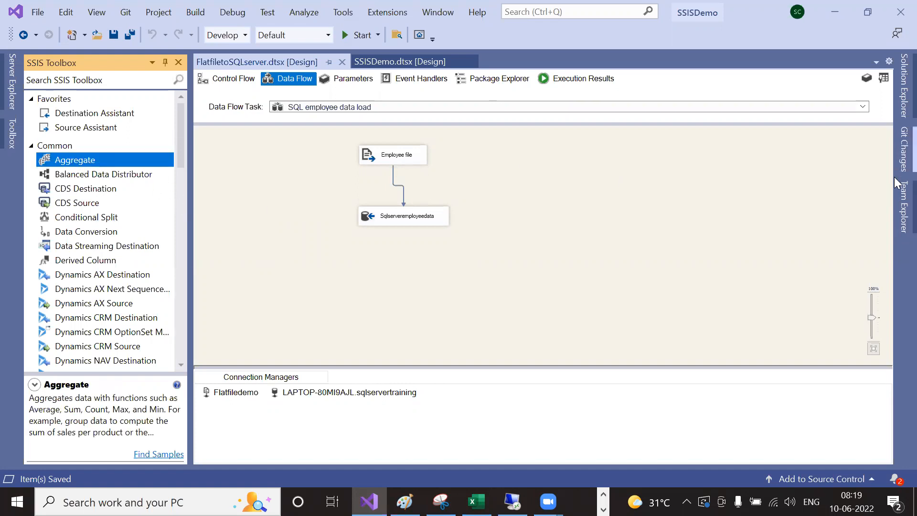
Step: Add a new SSIS package to the SSISDemo project
{"action": "left_click", "coordinate": [898, 112]}
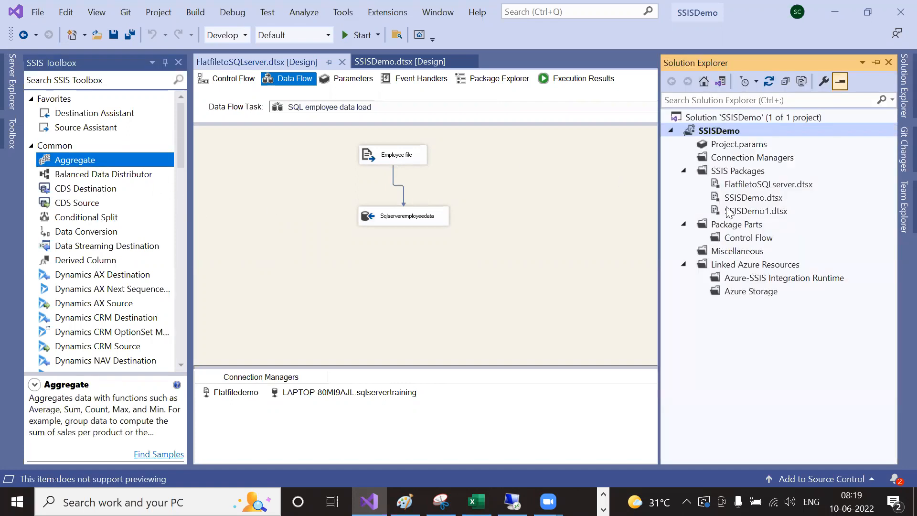
{"action": "right_click", "coordinate": [705, 168]}
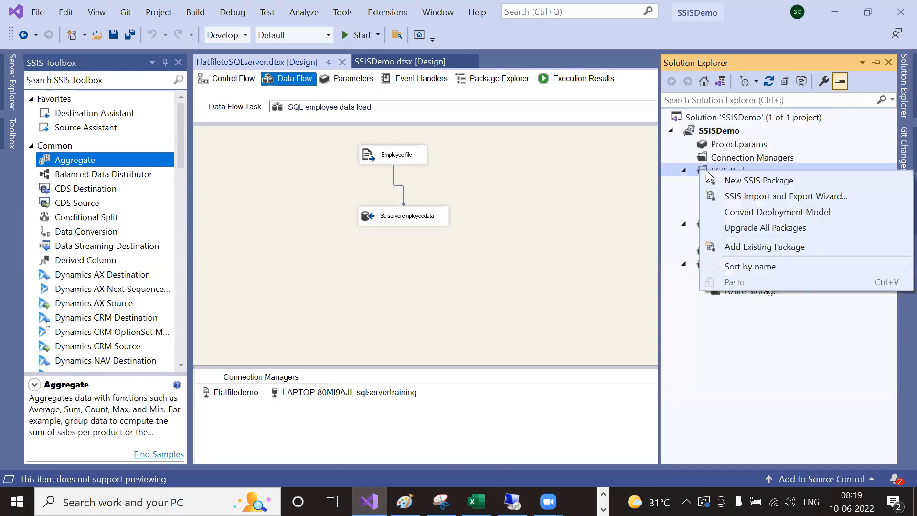
{"action": "key", "text": "Escape"}
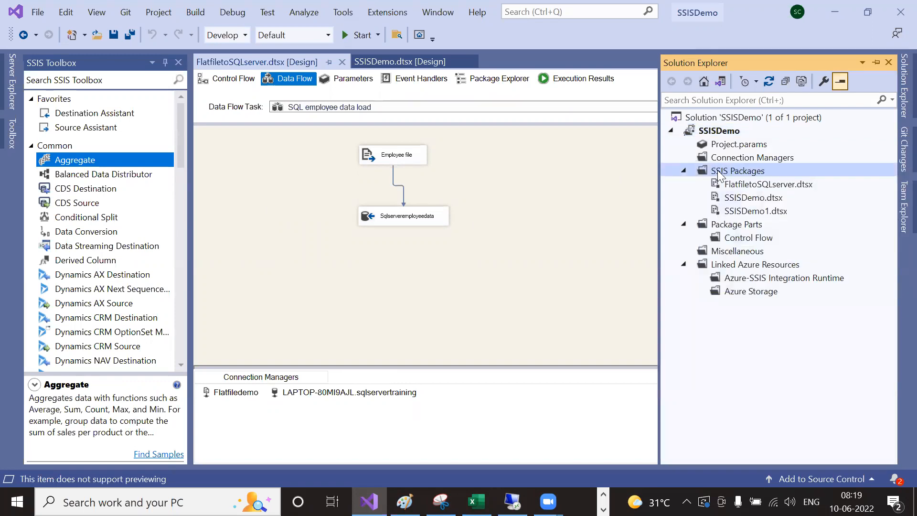
{"action": "right_click", "coordinate": [727, 173]}
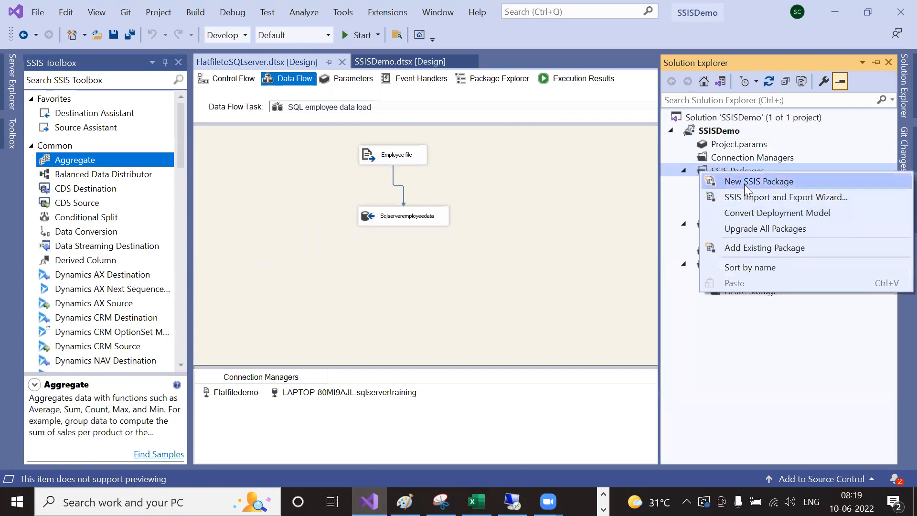
{"action": "left_click", "coordinate": [745, 184]}
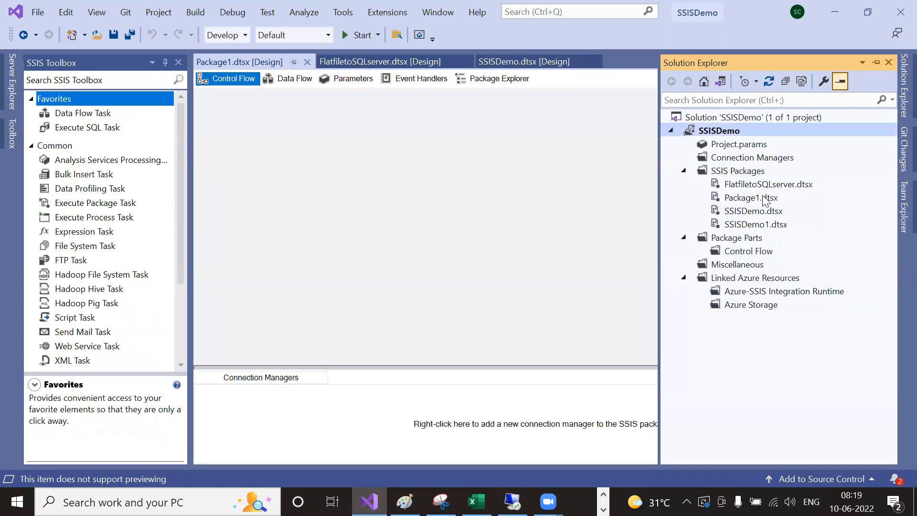
Step: Rename the new package Package1.dtsx as Aggregate.dtsx and save it
{"action": "left_click", "coordinate": [763, 200]}
{"action": "right_click", "coordinate": [763, 200]}
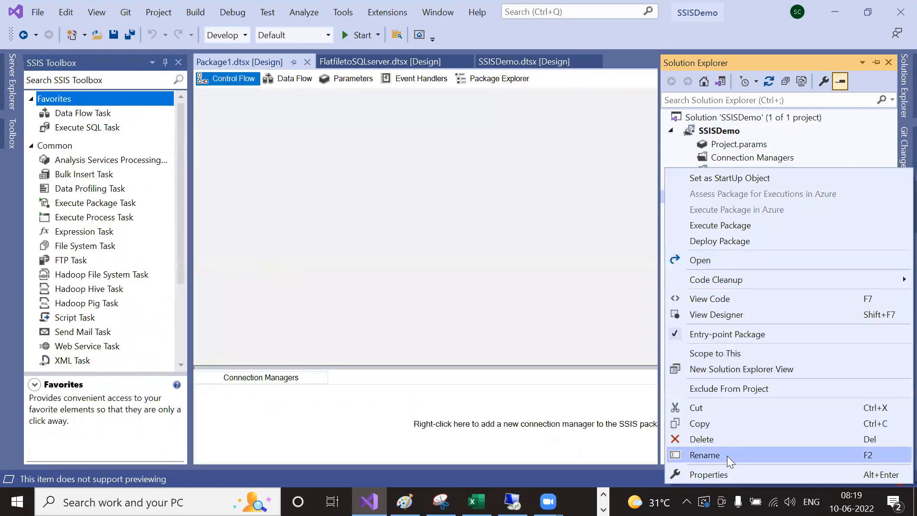
{"action": "left_click", "coordinate": [702, 455]}
{"action": "key", "text": "BackSpace"}
{"action": "type", "text": "Aggregate"}
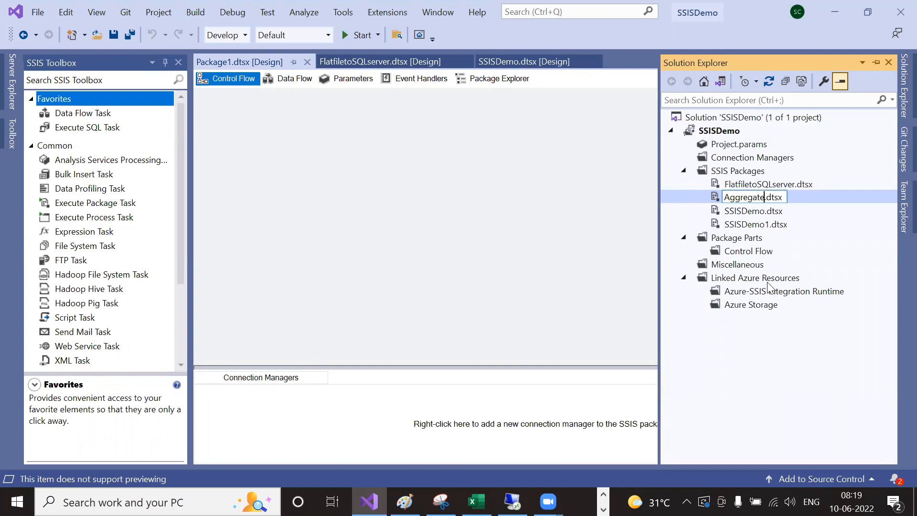
{"action": "left_click", "coordinate": [550, 214]}
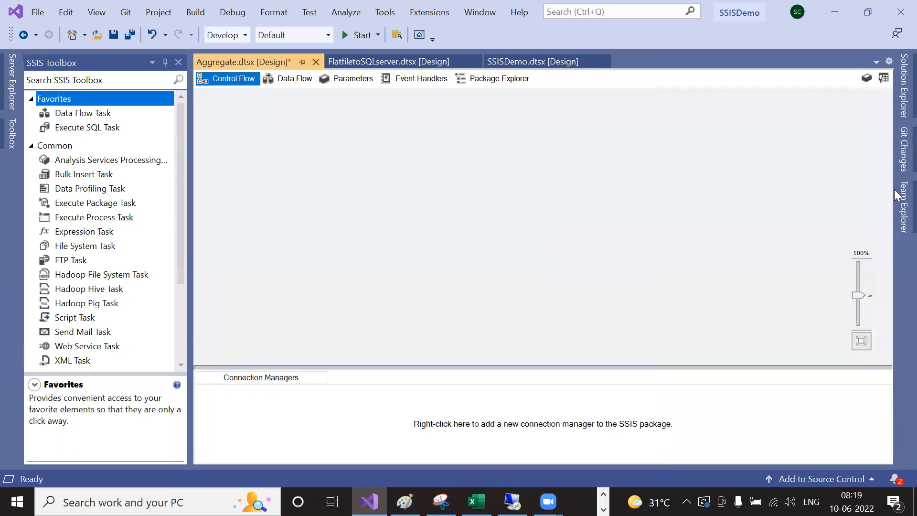
{"action": "left_click", "coordinate": [457, 318]}
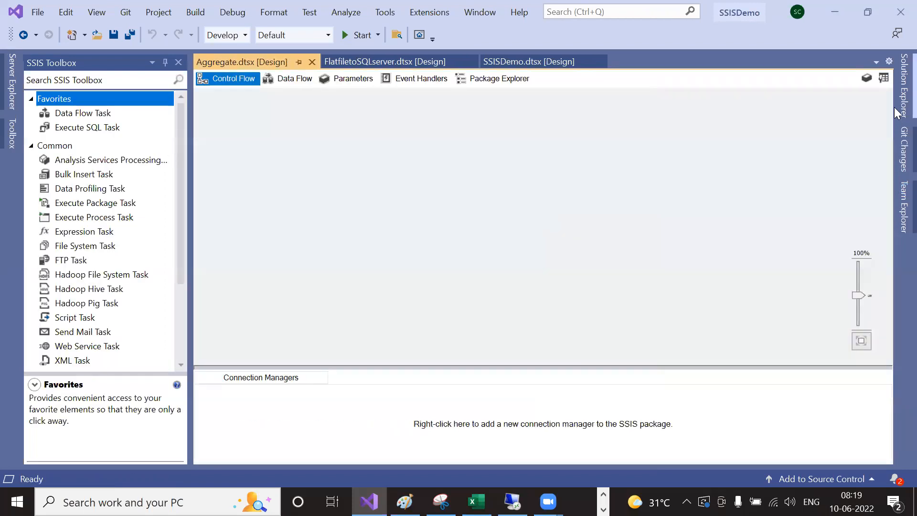
{"action": "mouse_move", "coordinate": [895, 104]}
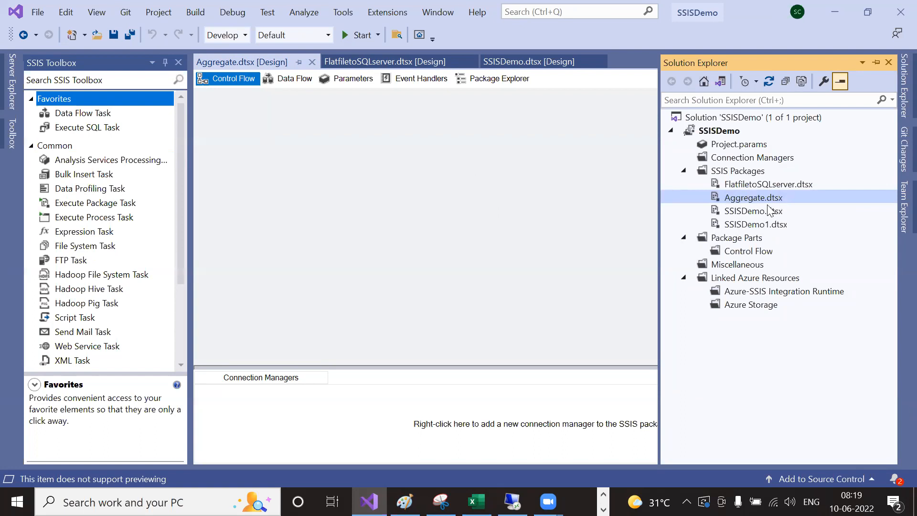
{"action": "key", "text": "ctrl+s"}
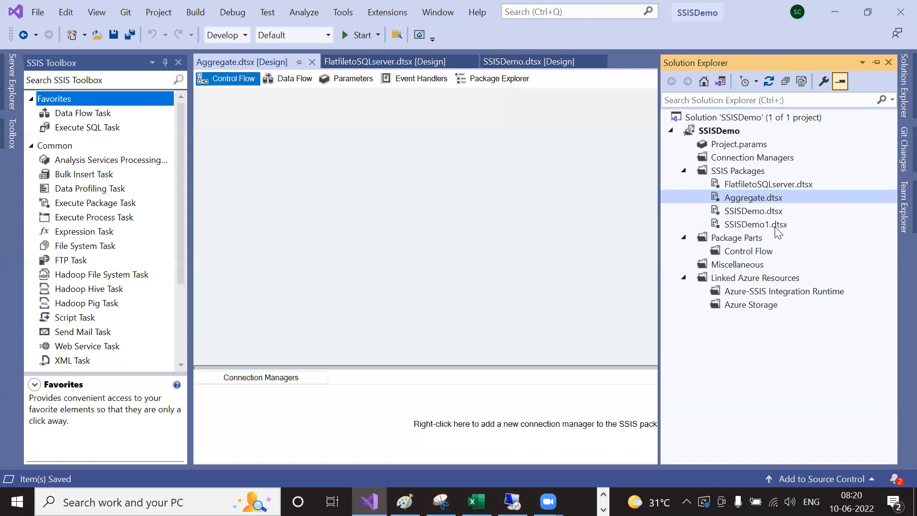
{"action": "left_click", "coordinate": [524, 175]}
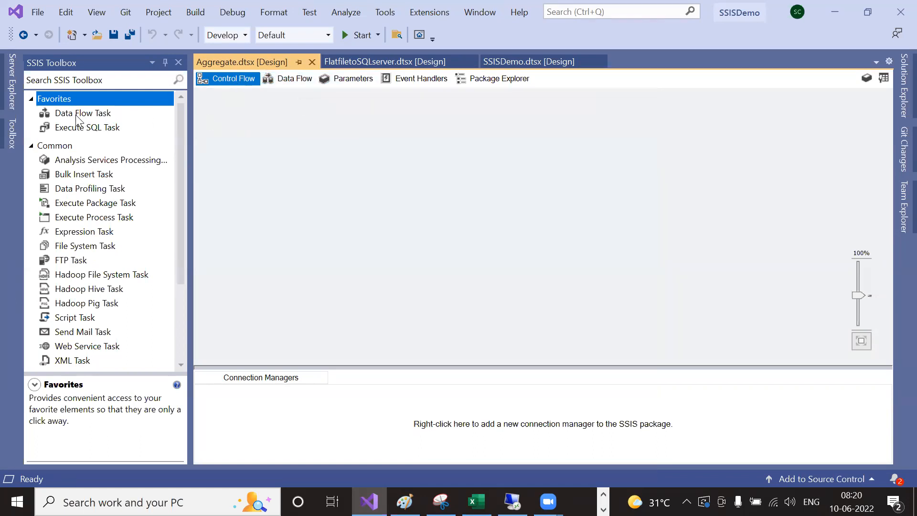
Step: Add a Data Flow Task to the Aggregate package's control flow and place an Aggregate transformation inside its data flow
{"action": "left_click_drag", "start_coordinate": [74, 116], "coordinate": [356, 124]}
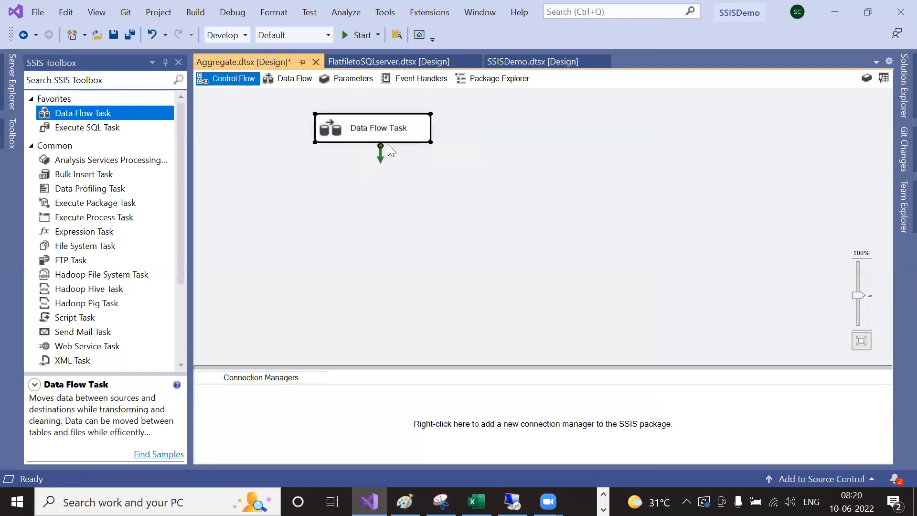
{"action": "double_click", "coordinate": [376, 123]}
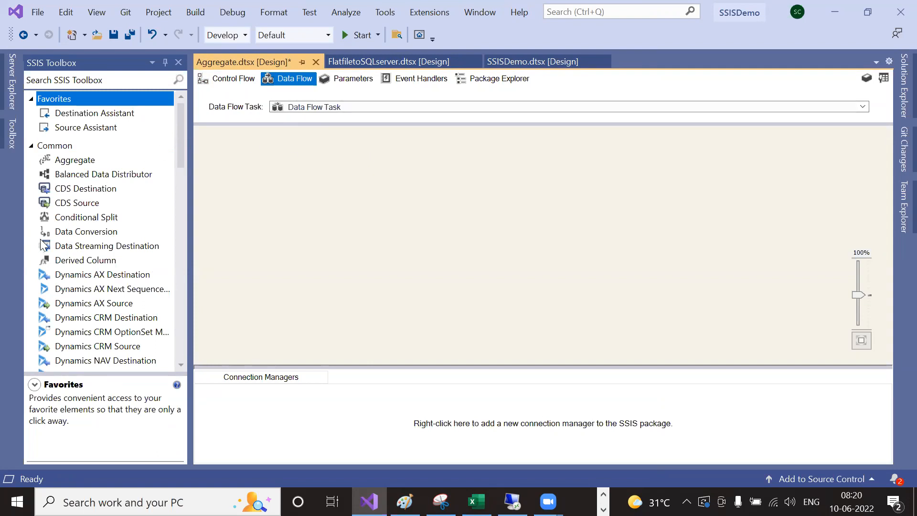
{"action": "left_click", "coordinate": [74, 160]}
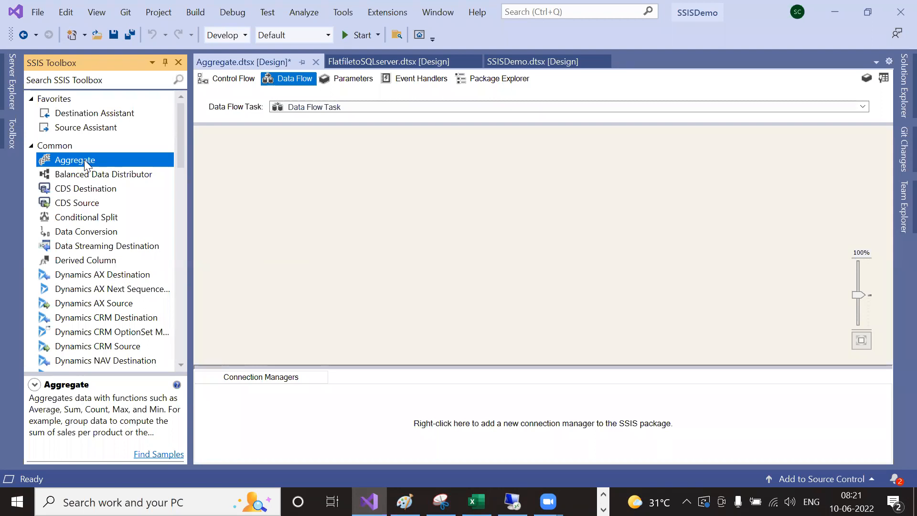
{"action": "left_click_drag", "start_coordinate": [72, 163], "coordinate": [448, 205]}
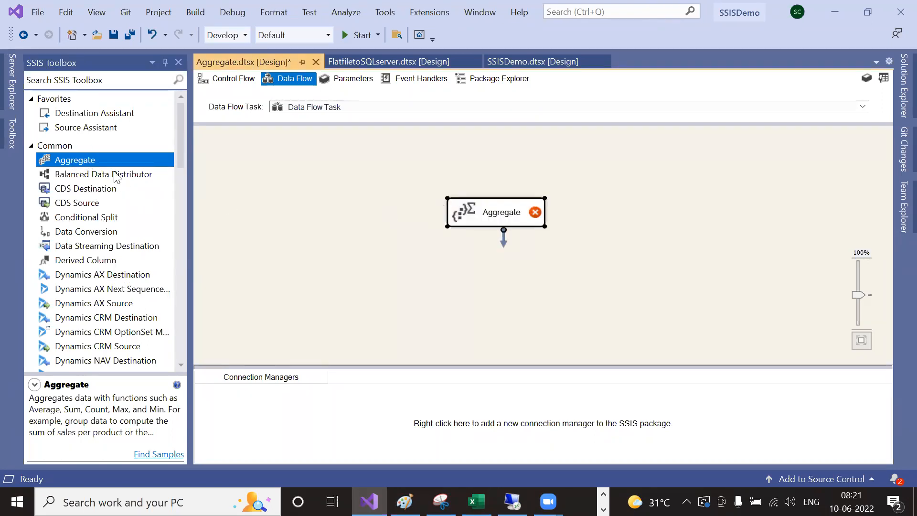
{"action": "left_click_drag", "start_coordinate": [485, 217], "coordinate": [457, 228]}
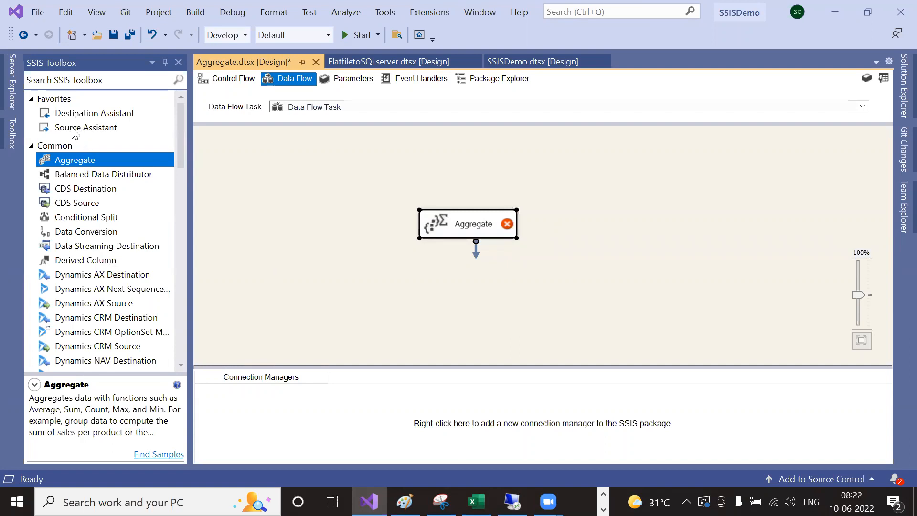
Step: Place an OLE DB Source above the Aggregate transformation, connect its data output to Aggregate, and save the package
{"action": "scroll", "coordinate": [120, 238], "scroll_direction": "down", "scroll_amount": 20}
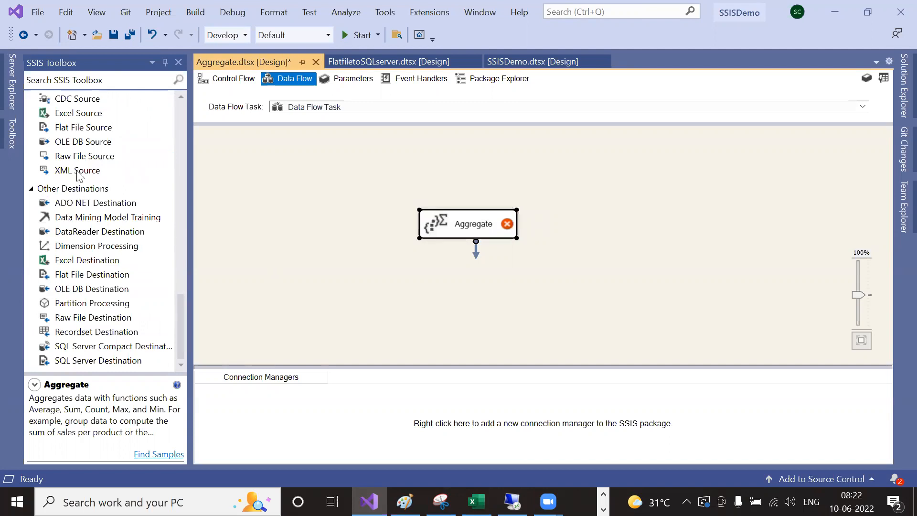
{"action": "left_click_drag", "start_coordinate": [62, 145], "coordinate": [457, 166]}
{"action": "left_click", "coordinate": [480, 237]}
{"action": "left_click", "coordinate": [478, 163]}
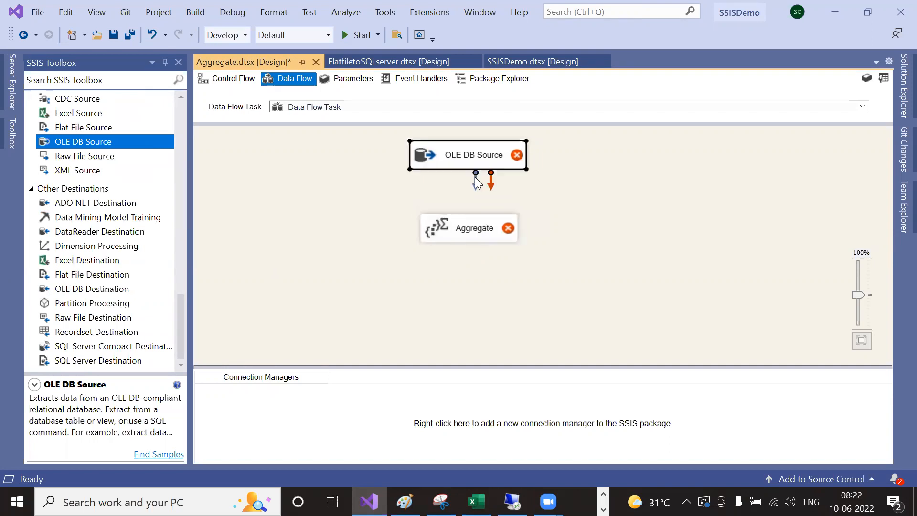
{"action": "left_click_drag", "start_coordinate": [476, 232], "coordinate": [476, 232]}
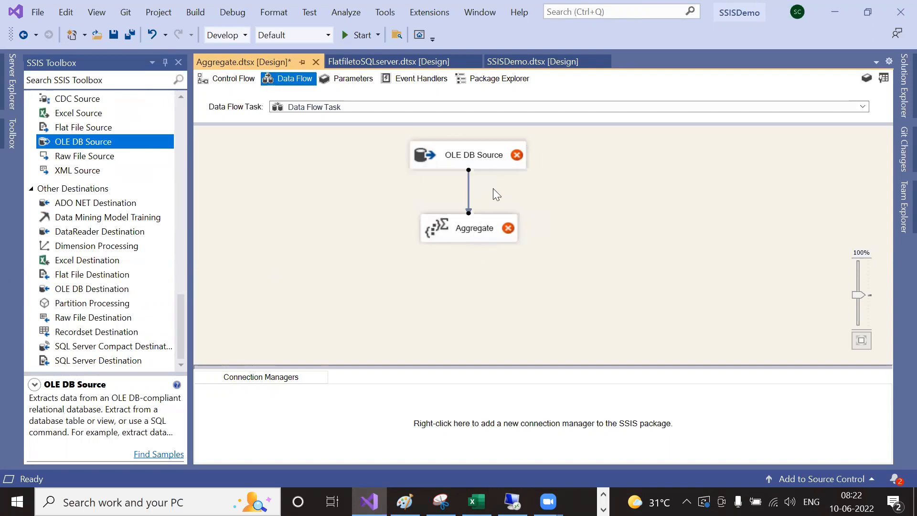
{"action": "left_click", "coordinate": [517, 155]}
{"action": "mouse_move", "coordinate": [517, 156]}
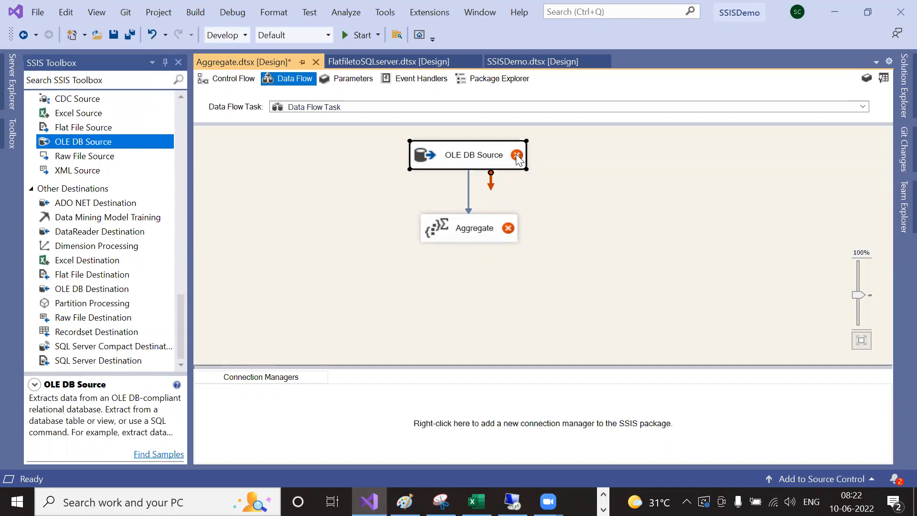
{"action": "key", "text": "ctrl+s"}
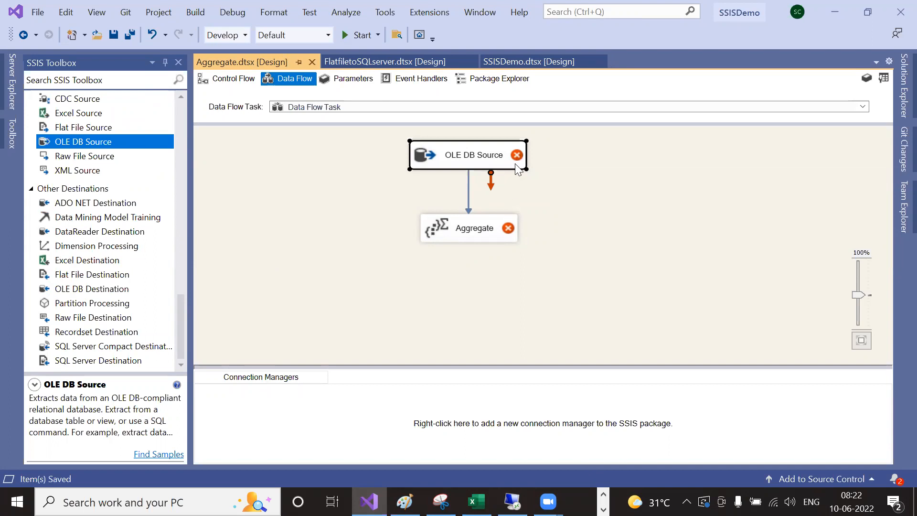
Step: Open the OLE DB Source for editing and assign it a connection manager based on the LAPTOP-80MI9AJL data connection
{"action": "double_click", "coordinate": [518, 165]}
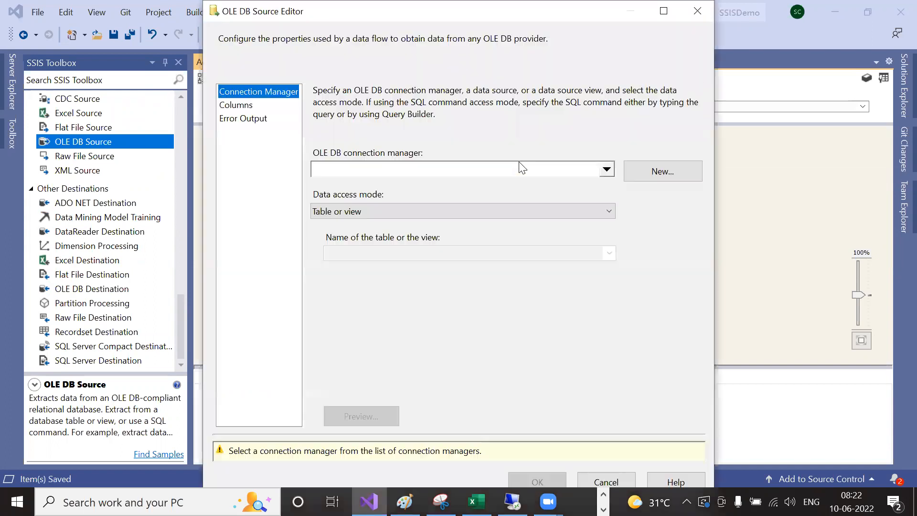
{"action": "left_click", "coordinate": [639, 180]}
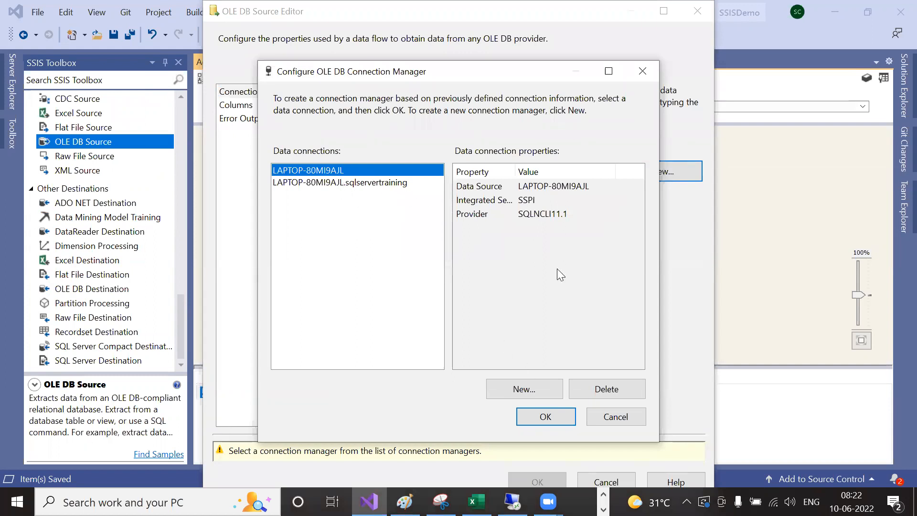
{"action": "left_click", "coordinate": [546, 417]}
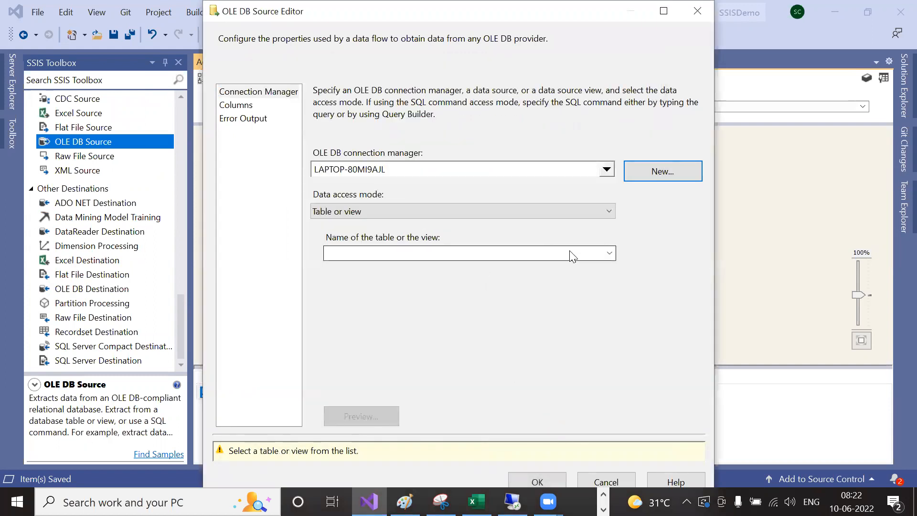
Step: Look through the tables and views offered for the OLE DB Source on the LAPTOP-80MI9AJL connection
{"action": "left_click", "coordinate": [609, 253]}
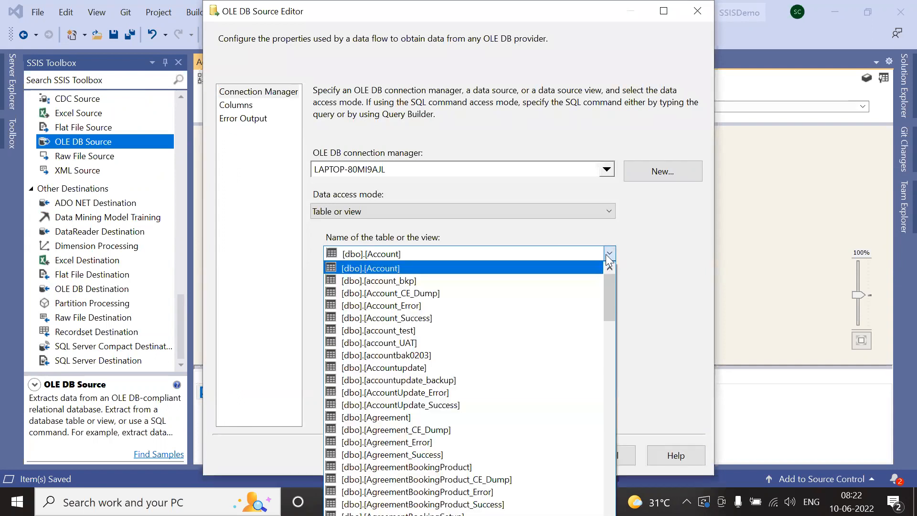
{"action": "scroll", "coordinate": [576, 330], "scroll_direction": "down", "scroll_amount": 9}
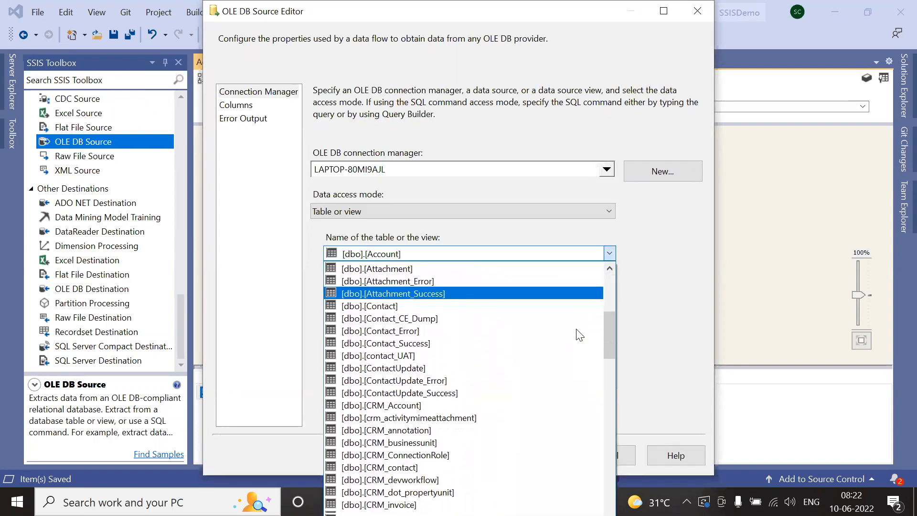
{"action": "scroll", "coordinate": [579, 334], "scroll_direction": "up", "scroll_amount": 9}
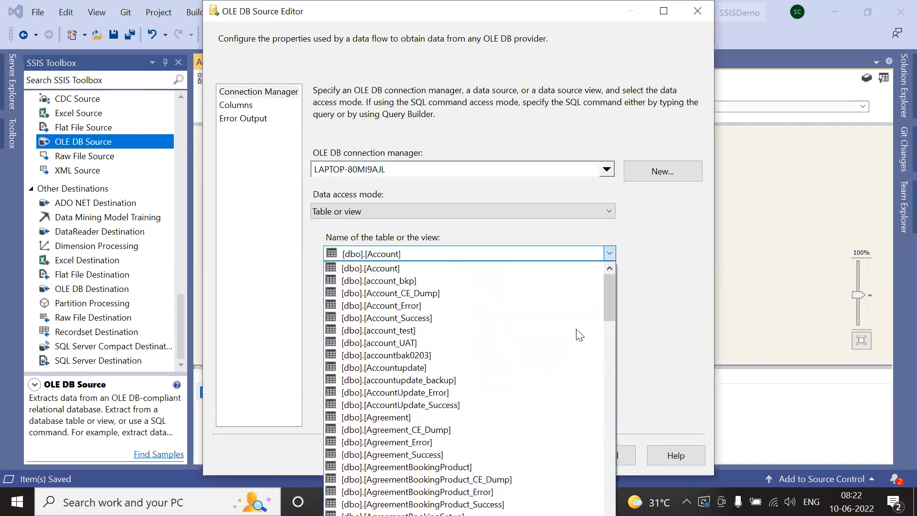
{"action": "scroll", "coordinate": [579, 335], "scroll_direction": "down", "scroll_amount": 18}
{"action": "scroll", "coordinate": [586, 343], "scroll_direction": "down", "scroll_amount": 20}
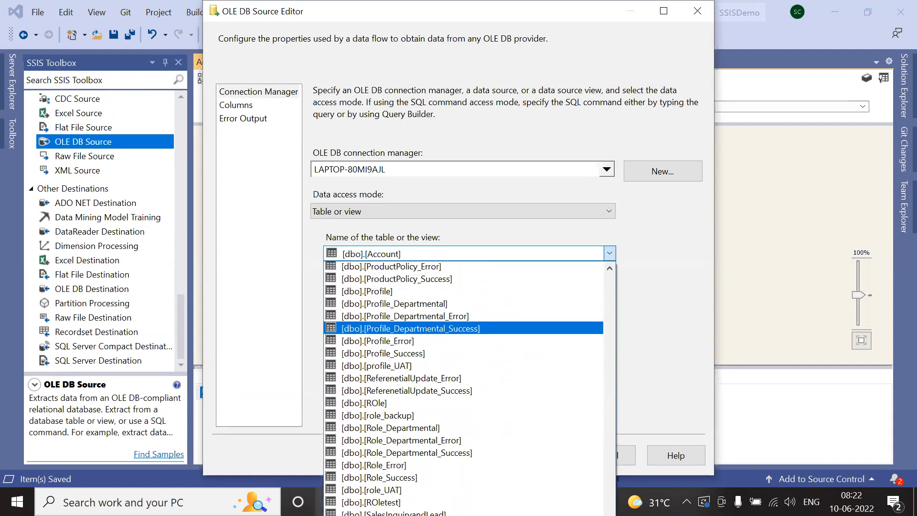
{"action": "scroll", "coordinate": [729, 330], "scroll_direction": "down", "scroll_amount": 6}
{"action": "left_click", "coordinate": [674, 319]}
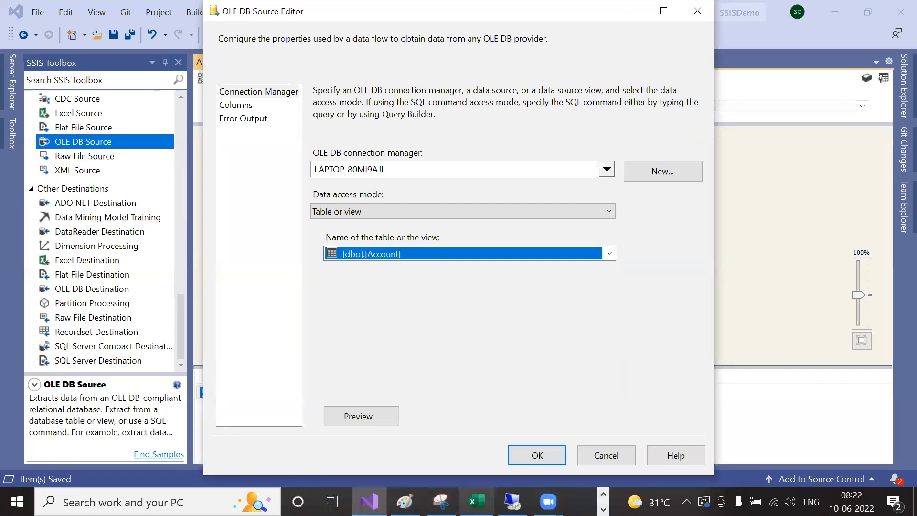
Step: Switch to SQL Server Management Studio and connect to the LAPTOP-80MI9AJL server with Windows Authentication
{"action": "left_click", "coordinate": [604, 495]}
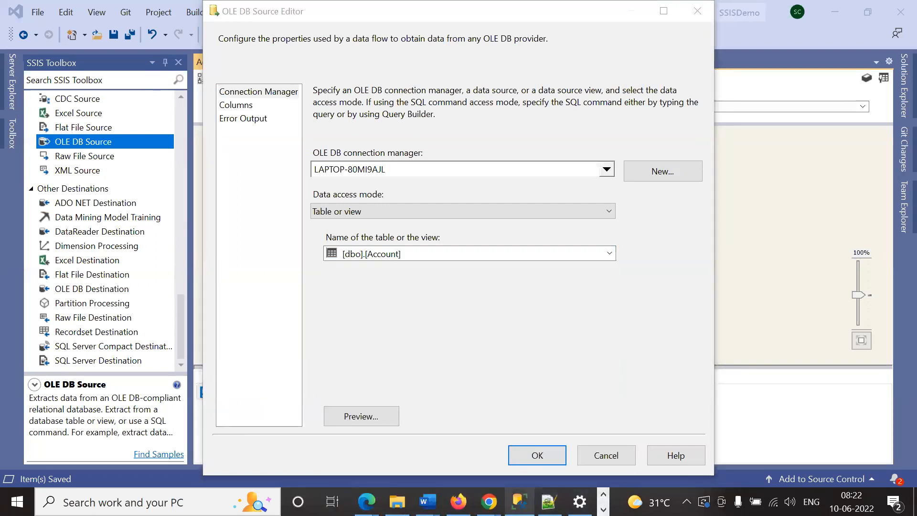
{"action": "left_click", "coordinate": [520, 502]}
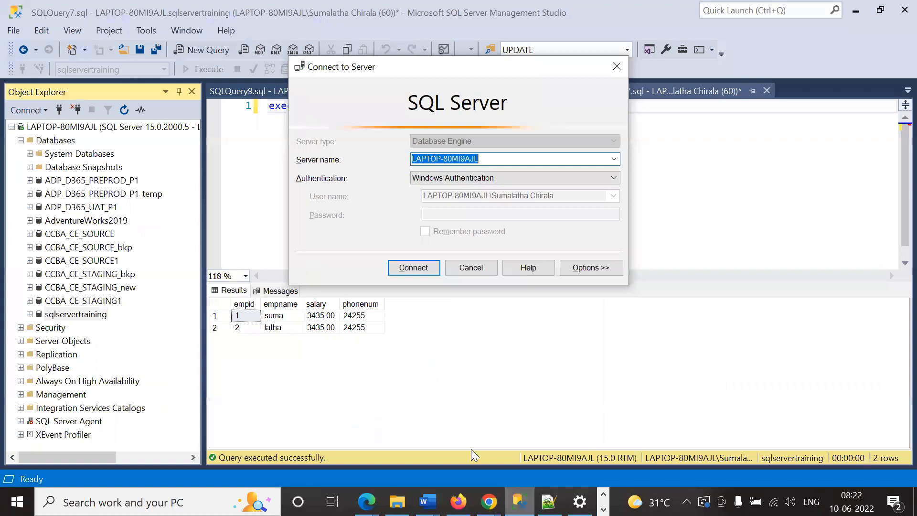
{"action": "left_click", "coordinate": [423, 269]}
{"action": "left_click", "coordinate": [389, 206]}
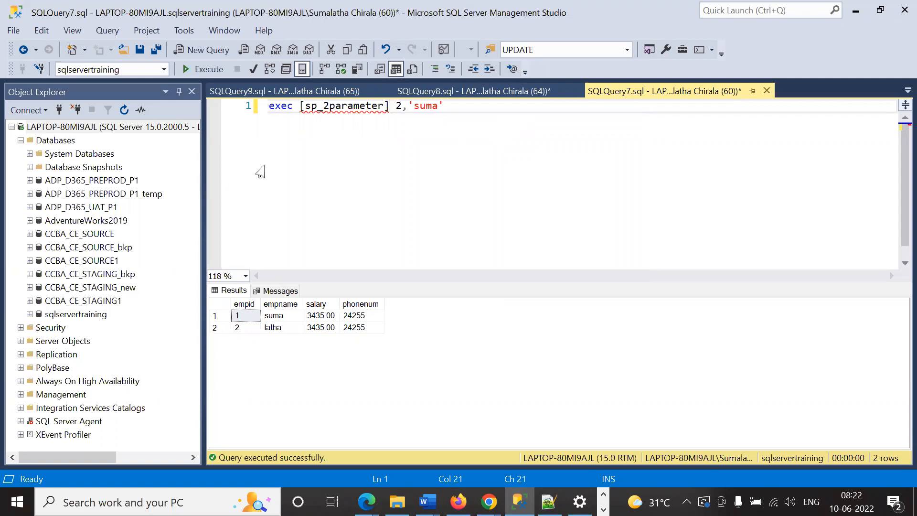
Step: Find the Sales.SalesOrderDetail table in the AdventureWorks2019 database and copy its name for use in the query
{"action": "left_click", "coordinate": [29, 220]}
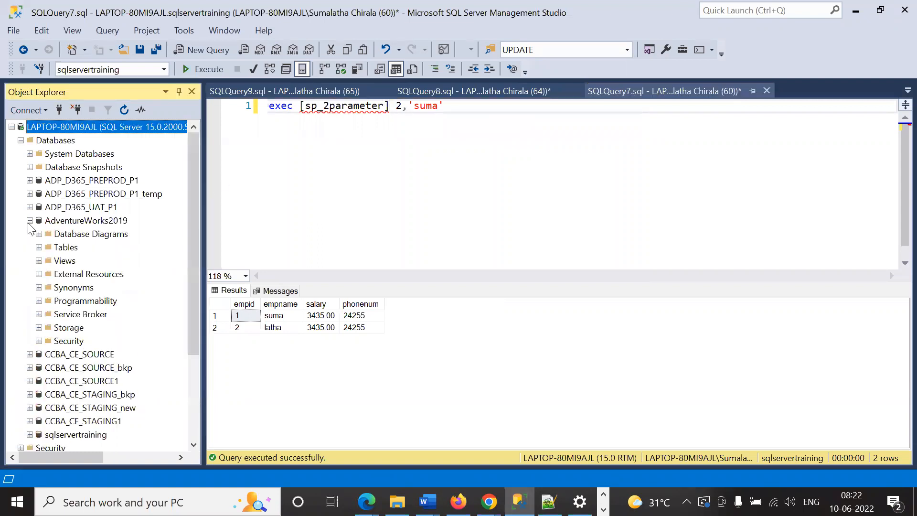
{"action": "scroll", "coordinate": [94, 239], "scroll_direction": "down", "scroll_amount": 2}
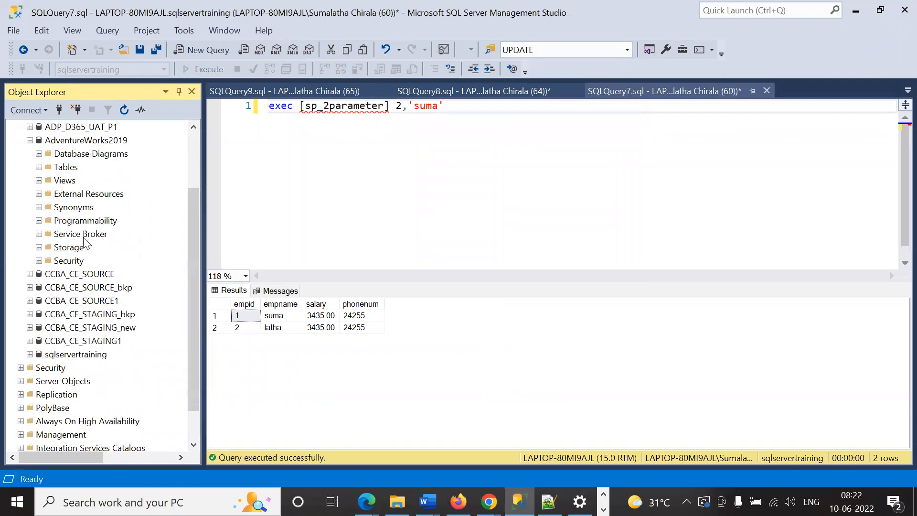
{"action": "left_click", "coordinate": [39, 167]}
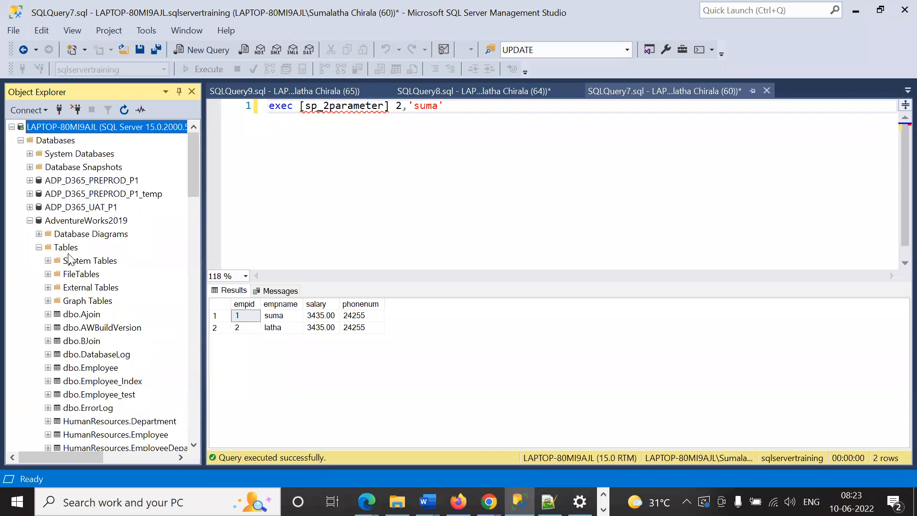
{"action": "scroll", "coordinate": [134, 320], "scroll_direction": "down", "scroll_amount": 3}
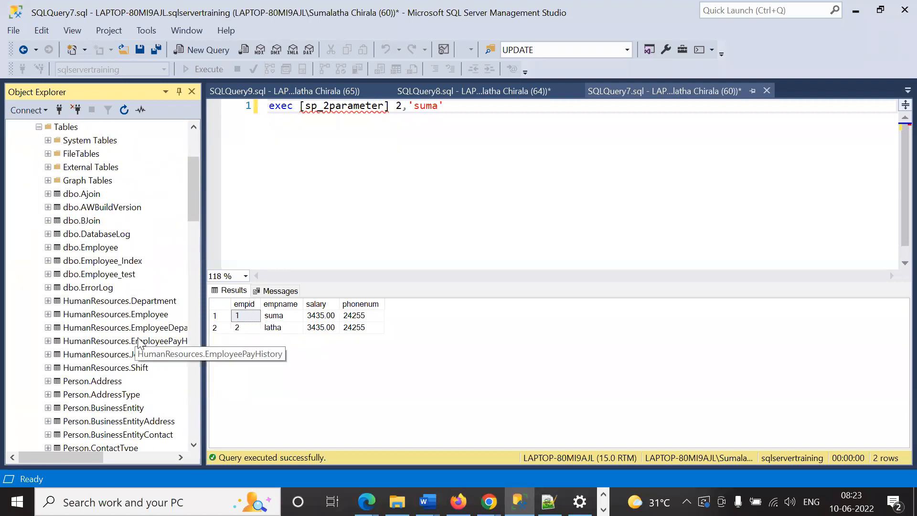
{"action": "scroll", "coordinate": [136, 344], "scroll_direction": "down", "scroll_amount": 4}
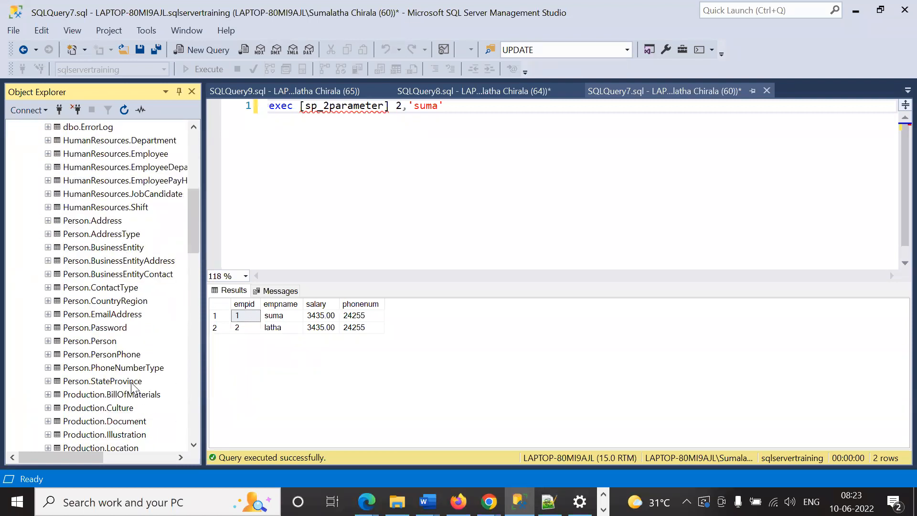
{"action": "scroll", "coordinate": [137, 390], "scroll_direction": "down", "scroll_amount": 12}
{"action": "scroll", "coordinate": [137, 390], "scroll_direction": "down", "scroll_amount": 1}
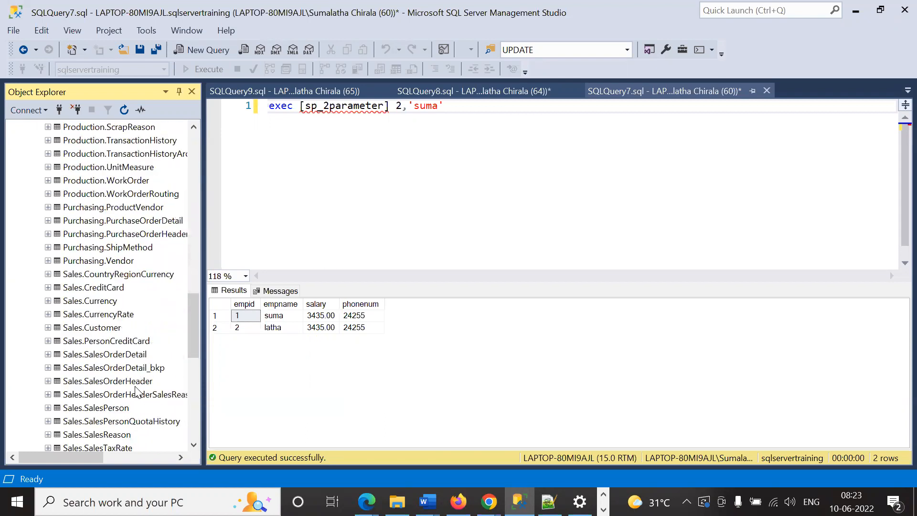
{"action": "left_click_drag", "start_coordinate": [105, 352], "coordinate": [508, 187]}
{"action": "key", "text": "ctrl+c"}
{"action": "key", "text": "BackSpace"}
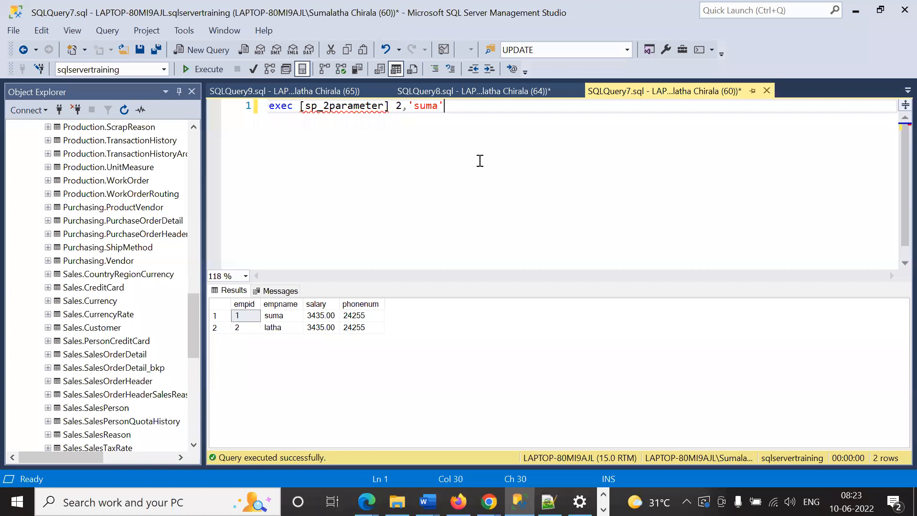
Step: Write the query select * from [Sales].[SalesOrderDetail] on line 4, below the exec statement
{"action": "key", "text": "Return"}
{"action": "key", "text": "Return"}
{"action": "key", "text": "Return"}
{"action": "type", "text": "se"}
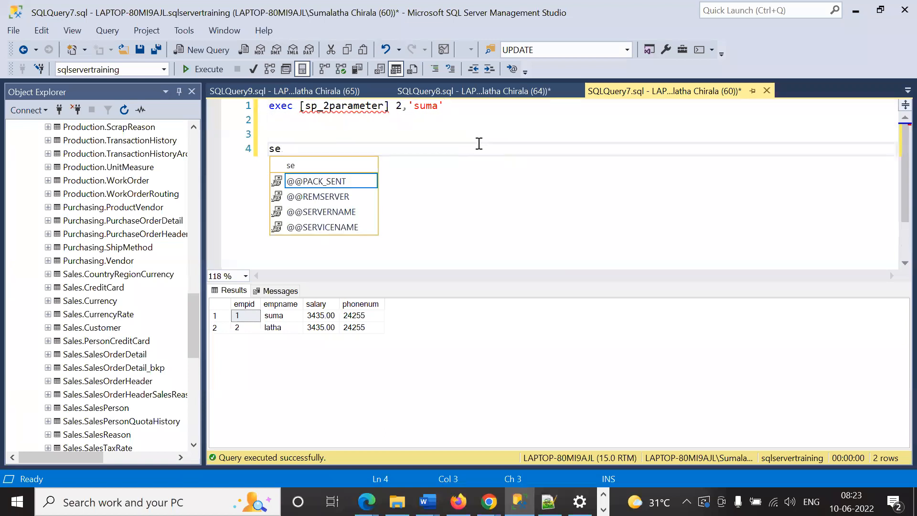
{"action": "type", "text": "llect * from"}
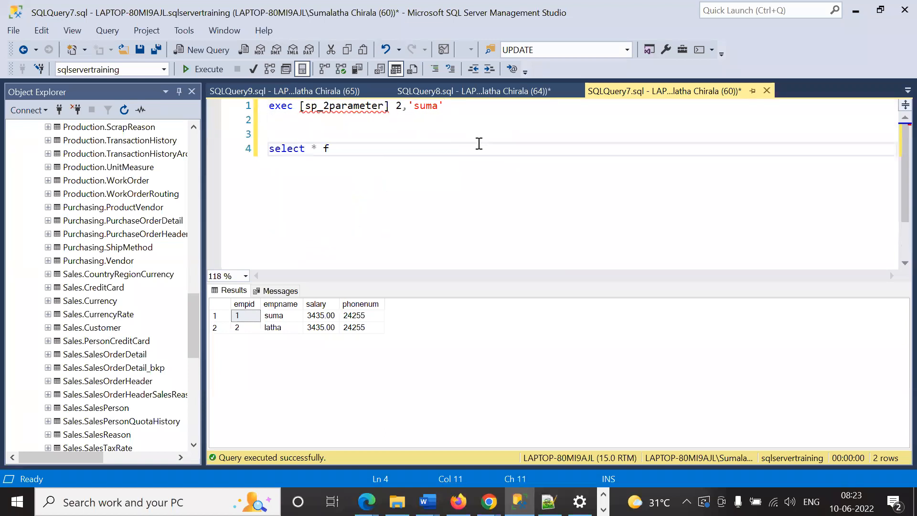
{"action": "key", "text": "ctrl+v"}
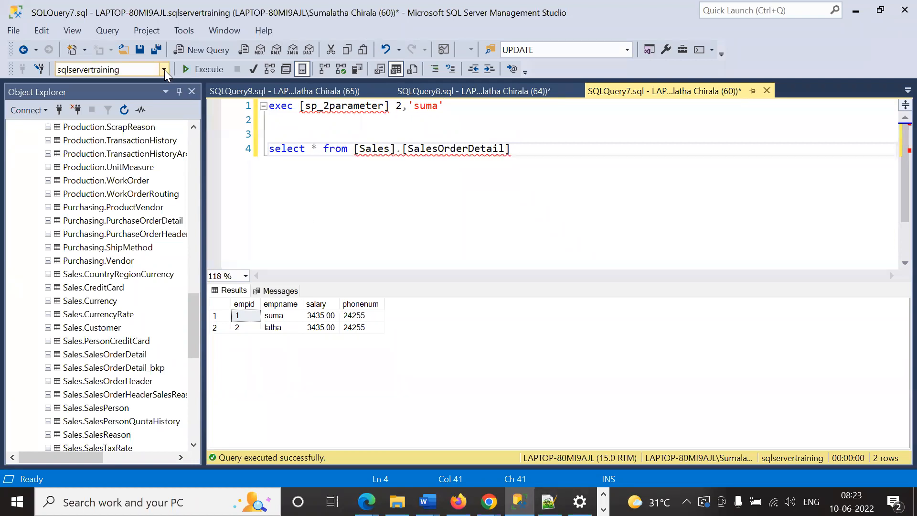
Step: Run only the select statement against the AdventureWorks2019 database and look over the returned sales order rows
{"action": "left_click", "coordinate": [164, 69]}
{"action": "scroll", "coordinate": [126, 210], "scroll_direction": "up", "scroll_amount": 2}
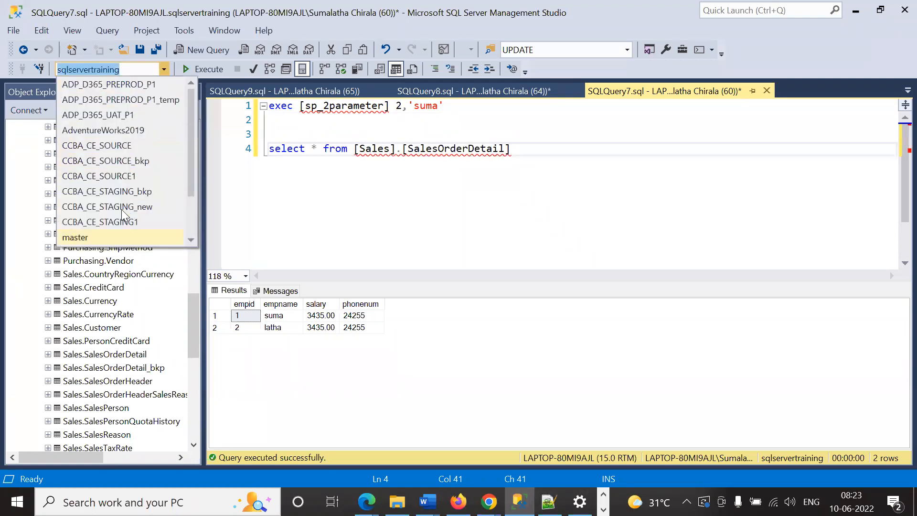
{"action": "left_click", "coordinate": [110, 126]}
{"action": "left_click_drag", "start_coordinate": [537, 168], "coordinate": [247, 154]}
{"action": "left_click", "coordinate": [204, 69]}
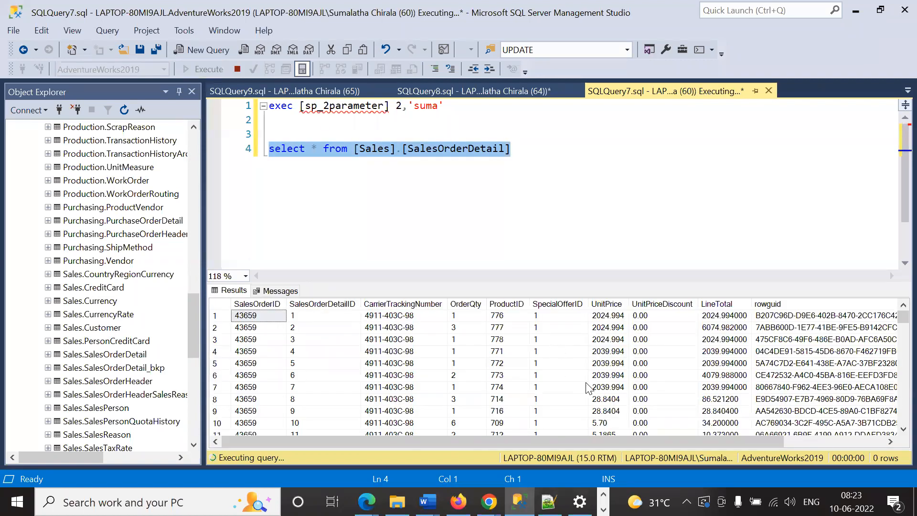
{"action": "left_click_drag", "start_coordinate": [629, 444], "coordinate": [505, 461]}
{"action": "left_click", "coordinate": [560, 363]}
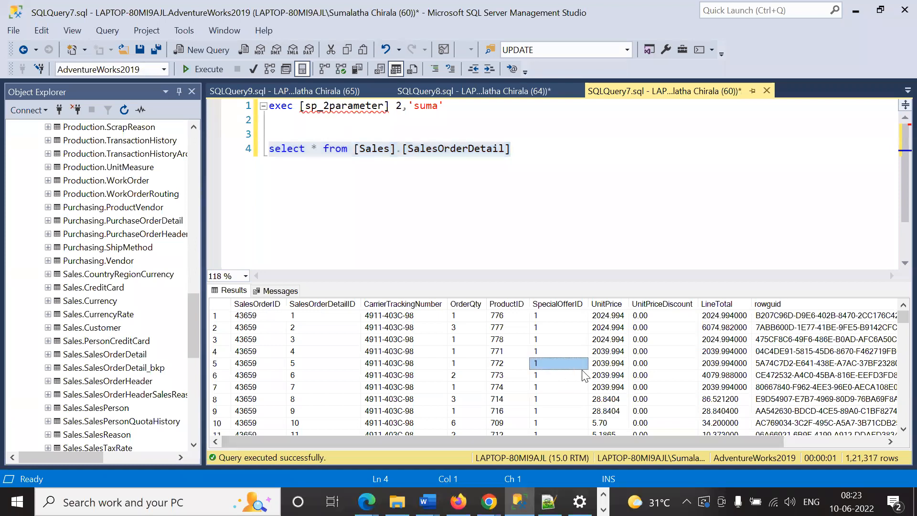
{"action": "left_click", "coordinate": [532, 153]}
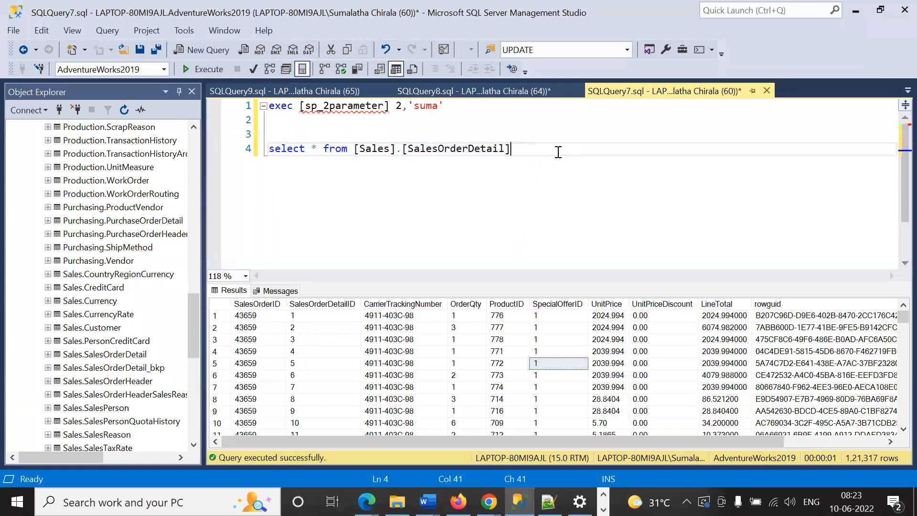
{"action": "left_click_drag", "start_coordinate": [531, 152], "coordinate": [223, 145]}
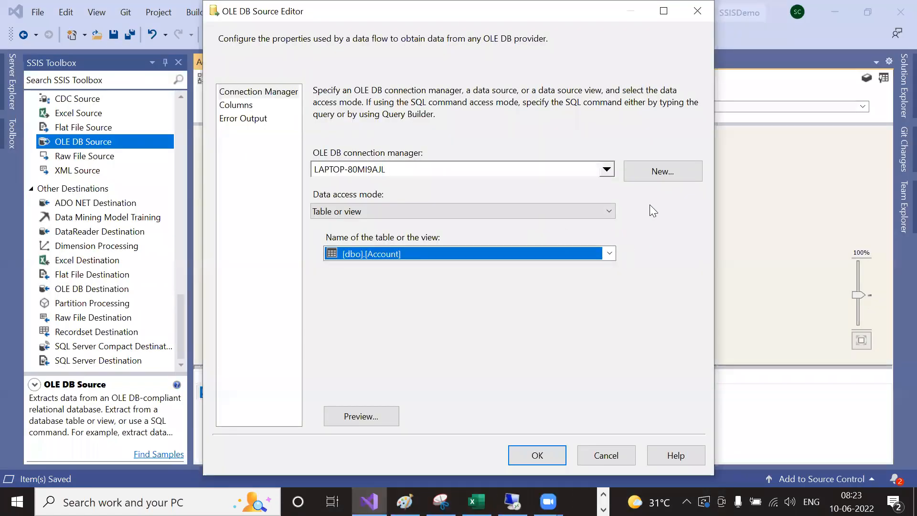
Step: Return to the OLE DB Source Editor in Visual Studio and search its table list for the SalesOrderDetail table
{"action": "left_click", "coordinate": [609, 254]}
{"action": "scroll", "coordinate": [569, 275], "scroll_direction": "down", "scroll_amount": 1}
{"action": "scroll", "coordinate": [574, 308], "scroll_direction": "down", "scroll_amount": 4}
{"action": "scroll", "coordinate": [577, 318], "scroll_direction": "up", "scroll_amount": 5}
{"action": "left_click_drag", "start_coordinate": [611, 41], "coordinate": [601, 354]}
Step: Start a new data connection for the OLE DB Source and check the server in SQL Server Management Studio
{"action": "left_click", "coordinate": [667, 172]}
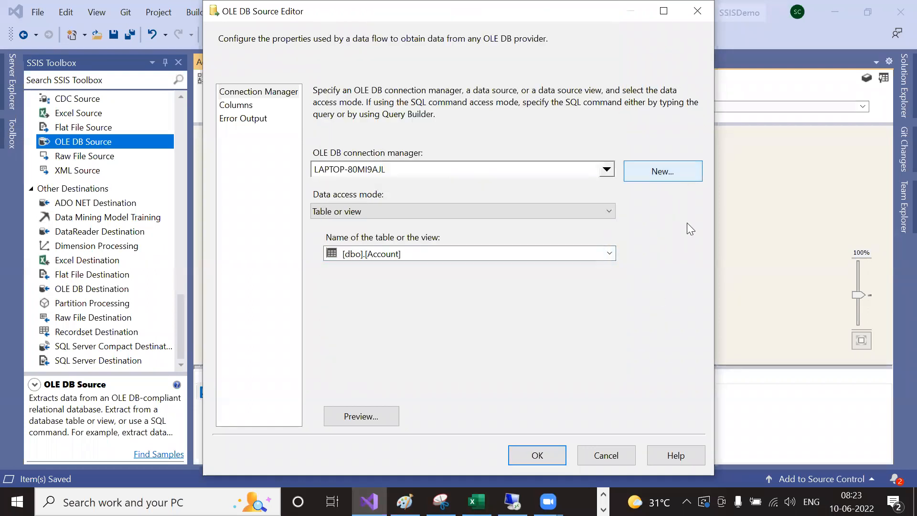
{"action": "left_click", "coordinate": [532, 368]}
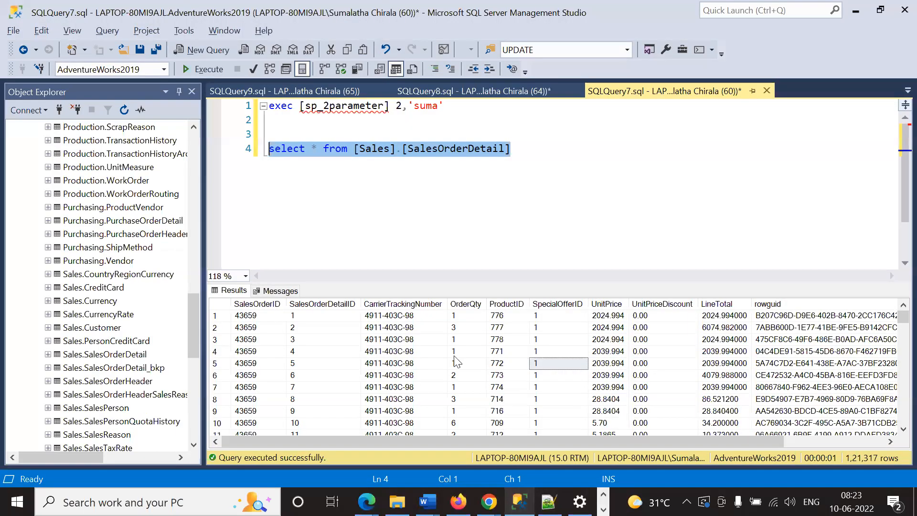
{"action": "left_click", "coordinate": [435, 241]}
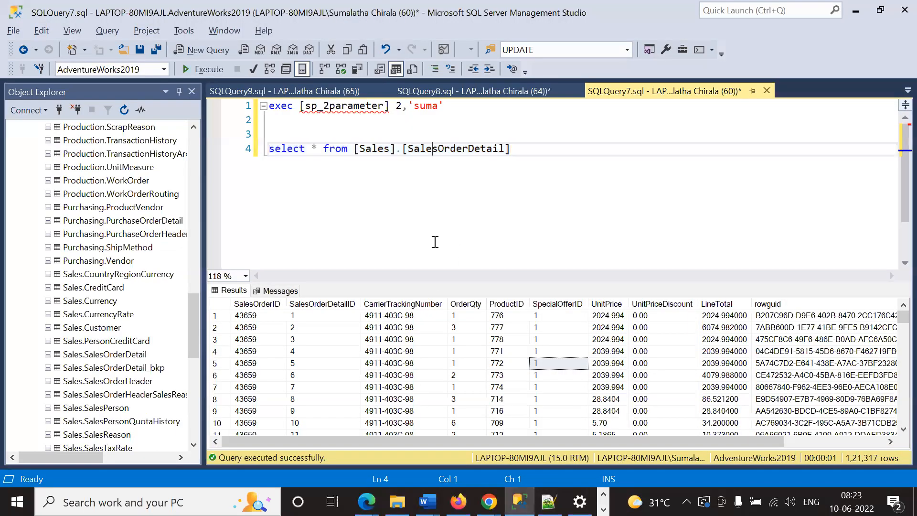
{"action": "left_click", "coordinate": [29, 121]}
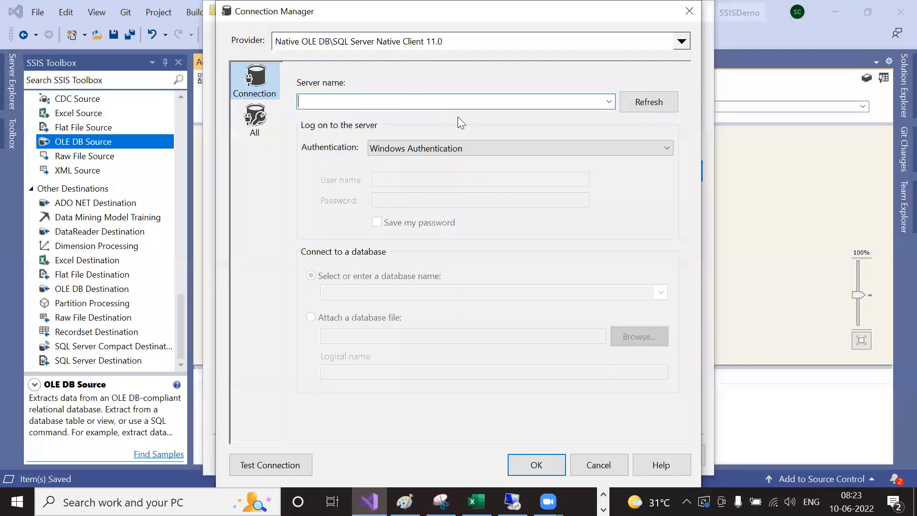
Step: Create and test a connection to the AdventureWorks2019 database on server LAPTOP-80MI9AJL, and assign it to the OLE DB source
{"action": "type", "text": "LAPTOP-80MI9AJL"}
{"action": "left_click", "coordinate": [654, 293]}
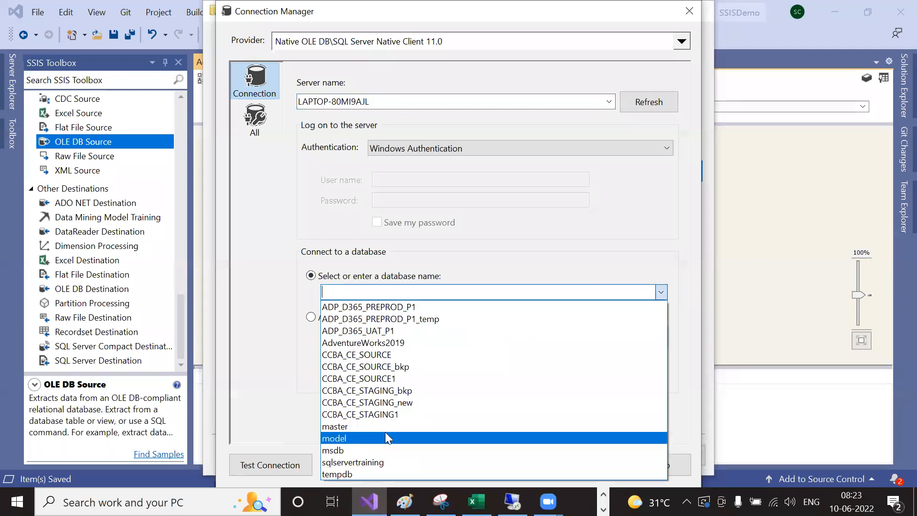
{"action": "left_click", "coordinate": [399, 344]}
{"action": "left_click", "coordinate": [270, 465]}
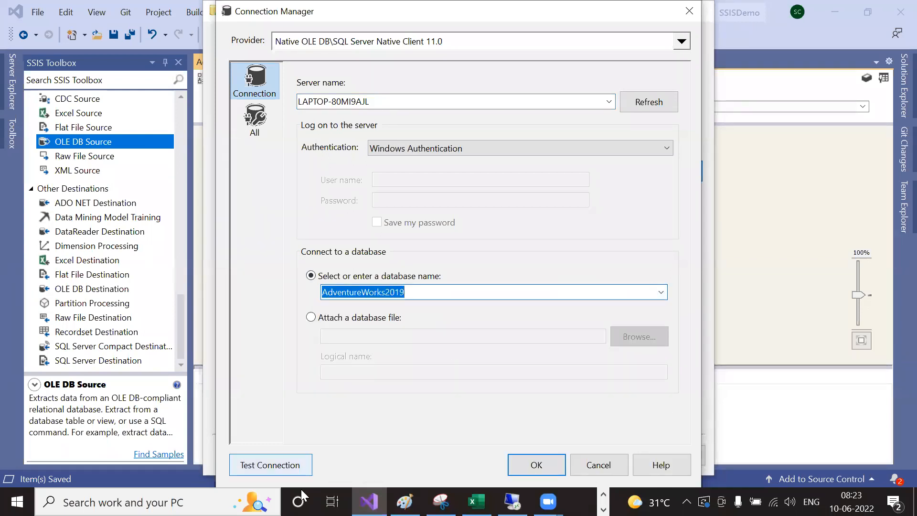
{"action": "left_click", "coordinate": [678, 275]}
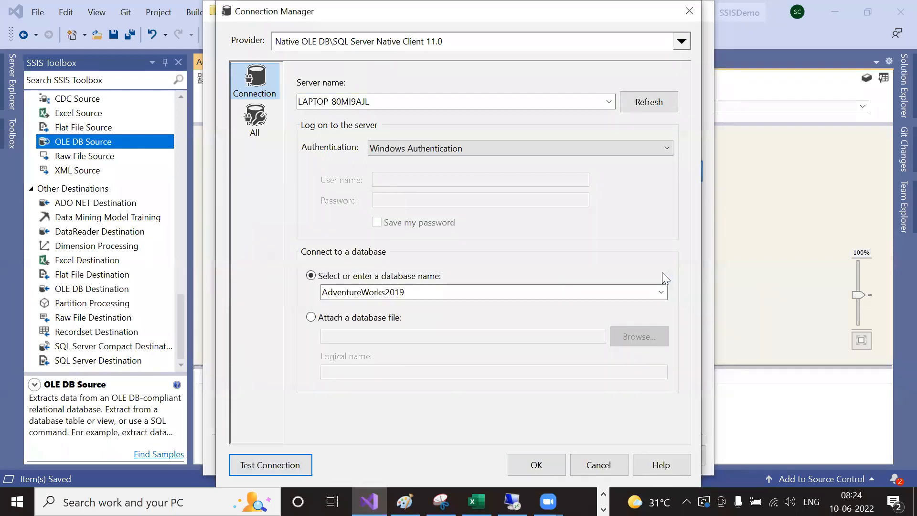
{"action": "left_click", "coordinate": [550, 460]}
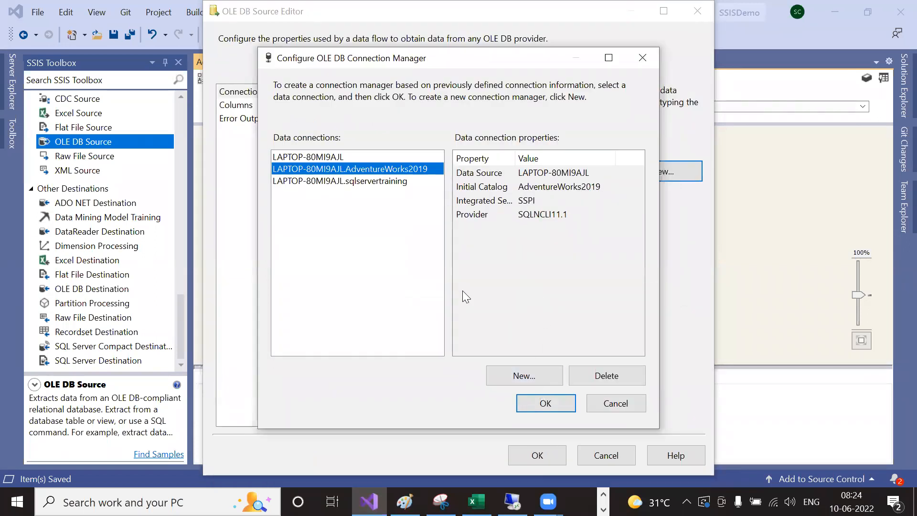
{"action": "left_click", "coordinate": [539, 402]}
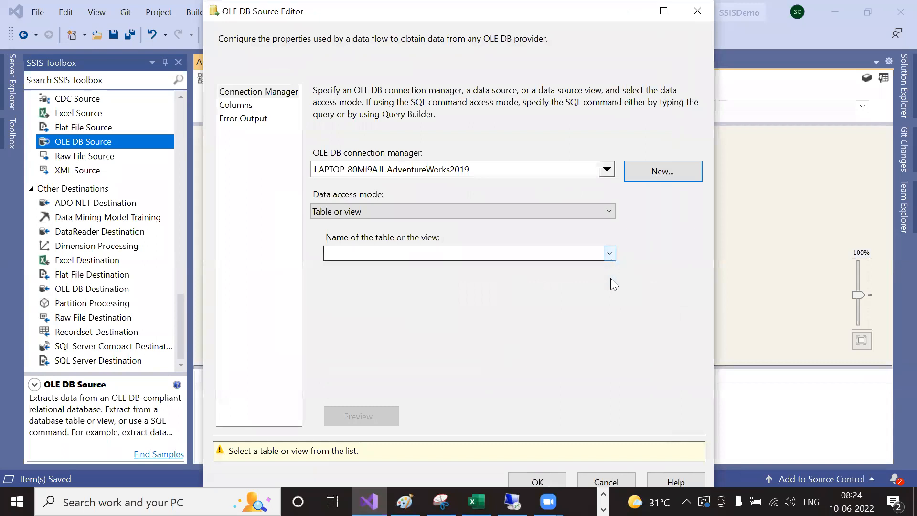
Step: Check the table name used by the open query in SQL Server Management Studio, dismissing its server connection dialog
{"action": "left_click", "coordinate": [610, 254]}
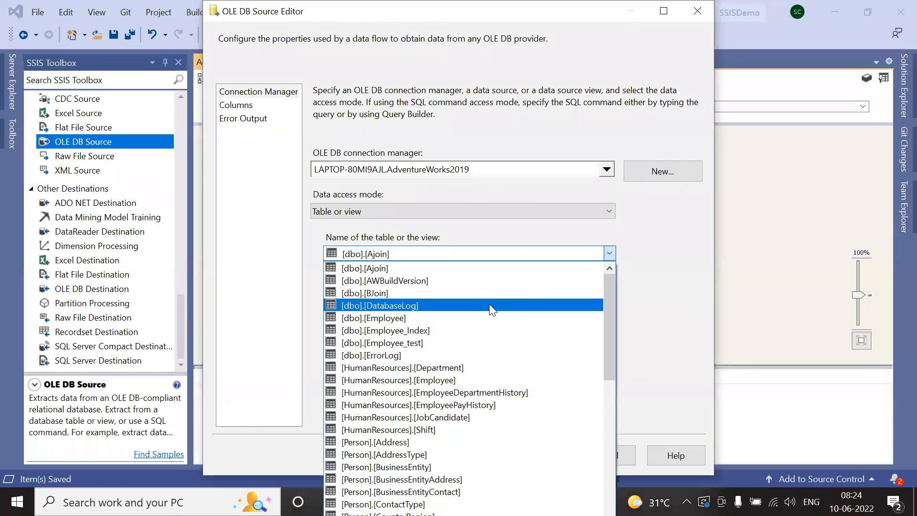
{"action": "scroll", "coordinate": [492, 421], "scroll_direction": "down", "scroll_amount": 2}
{"action": "scroll", "coordinate": [492, 419], "scroll_direction": "down", "scroll_amount": 1}
{"action": "key", "text": "alt+Tab"}
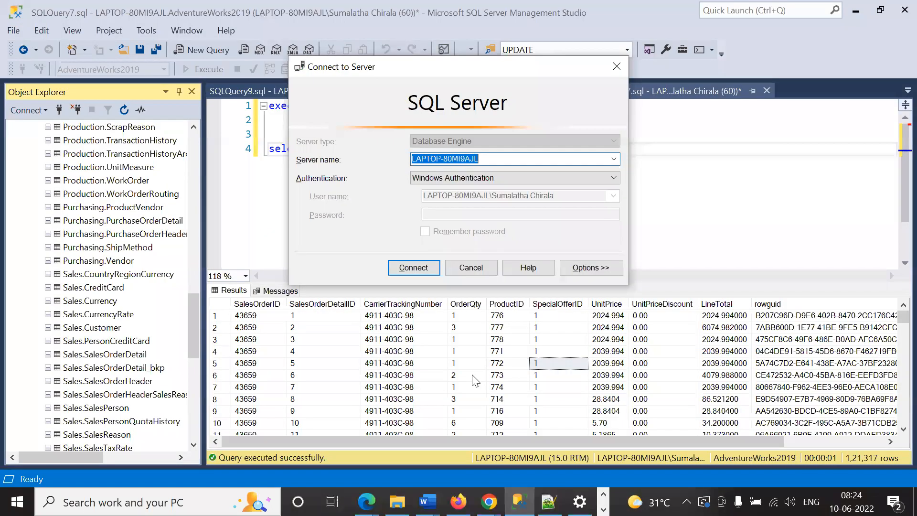
{"action": "key", "text": "alt+Tab"}
{"action": "key", "text": "alt+Tab"}
{"action": "left_click", "coordinate": [495, 268]}
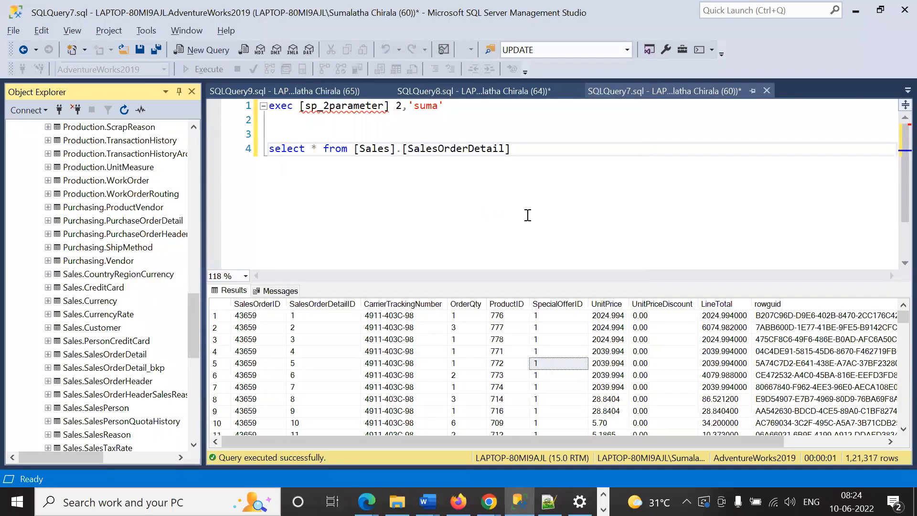
{"action": "key", "text": "alt+Tab"}
Step: Choose [Sales].[SalesOrderDetail] as the table the OLE DB source reads
{"action": "left_click", "coordinate": [610, 254]}
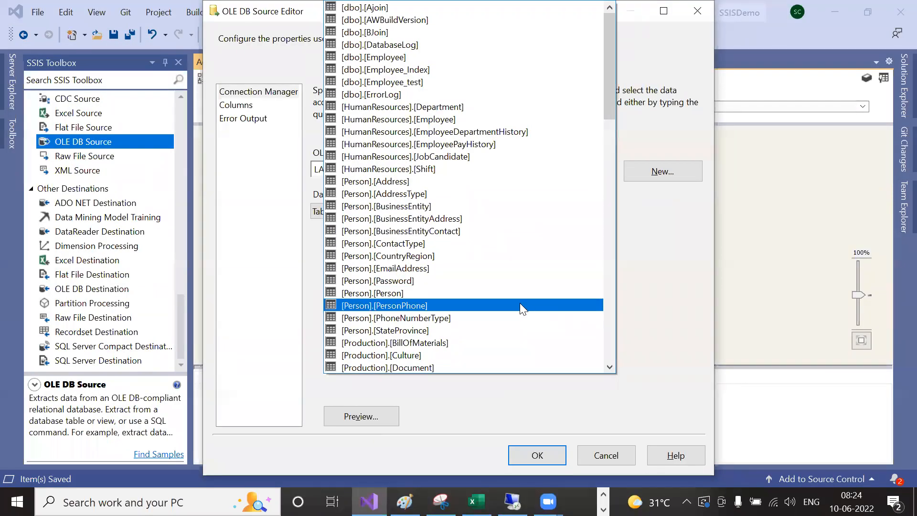
{"action": "scroll", "coordinate": [519, 306], "scroll_direction": "down", "scroll_amount": 6}
{"action": "scroll", "coordinate": [460, 310], "scroll_direction": "down", "scroll_amount": 10}
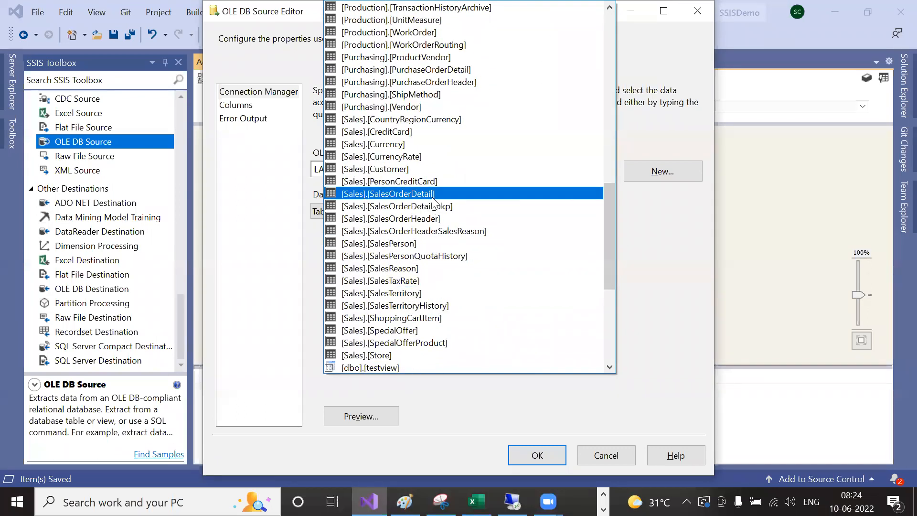
{"action": "left_click", "coordinate": [421, 191]}
Step: Preview the source table's rows across all columns, close the preview and accept the OLE DB source settings
{"action": "left_click", "coordinate": [377, 419]}
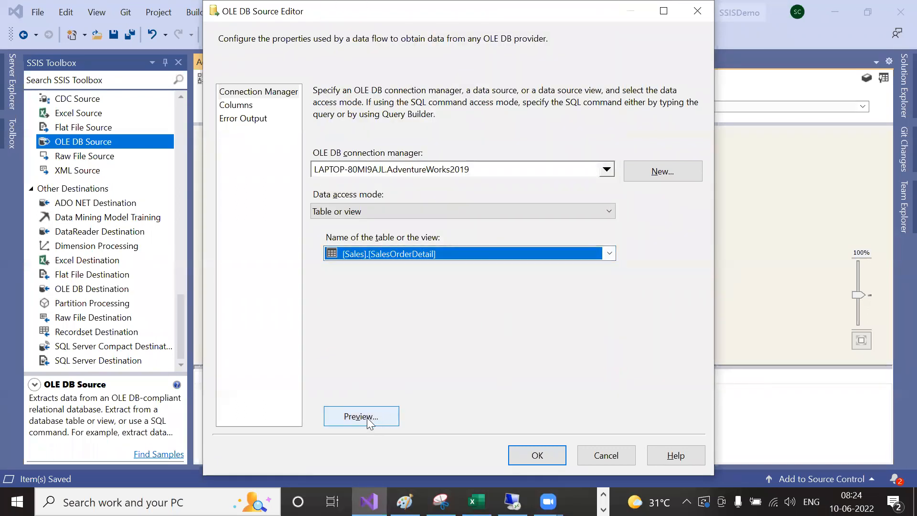
{"action": "left_click_drag", "start_coordinate": [395, 345], "coordinate": [523, 340]}
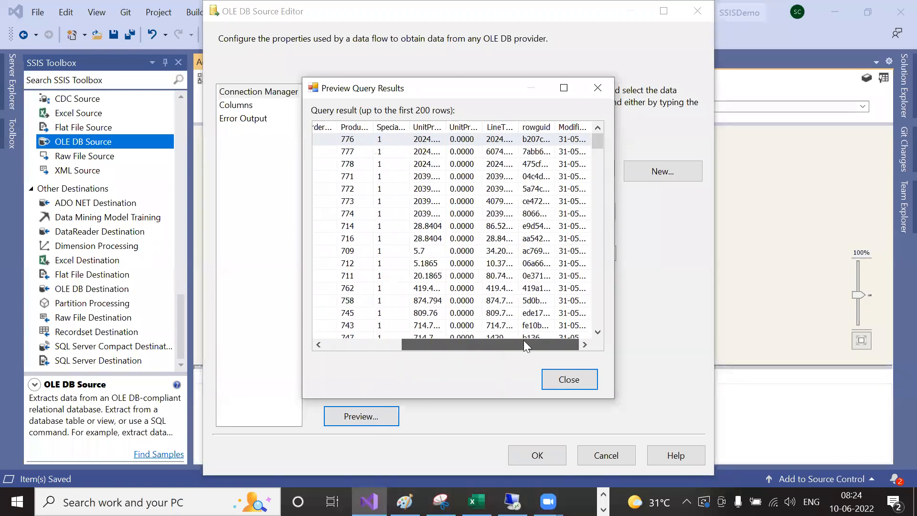
{"action": "left_click", "coordinate": [581, 382]}
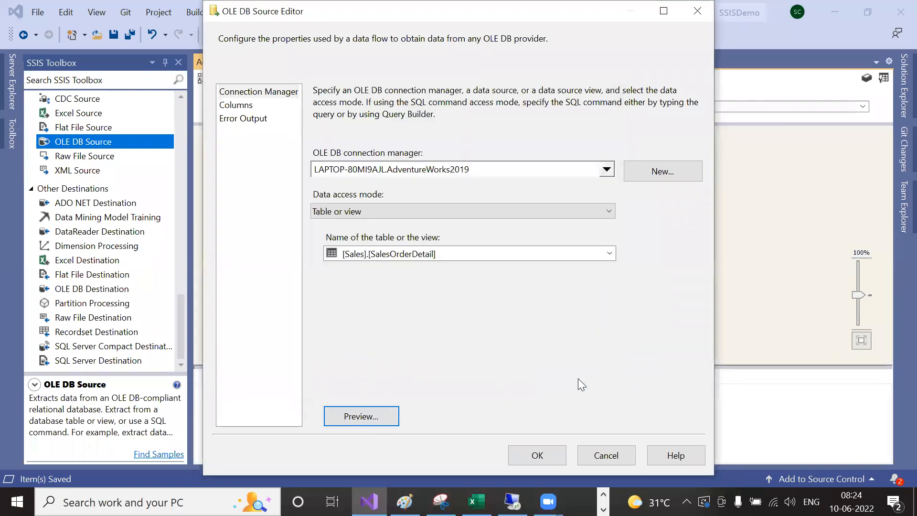
{"action": "left_click", "coordinate": [552, 454]}
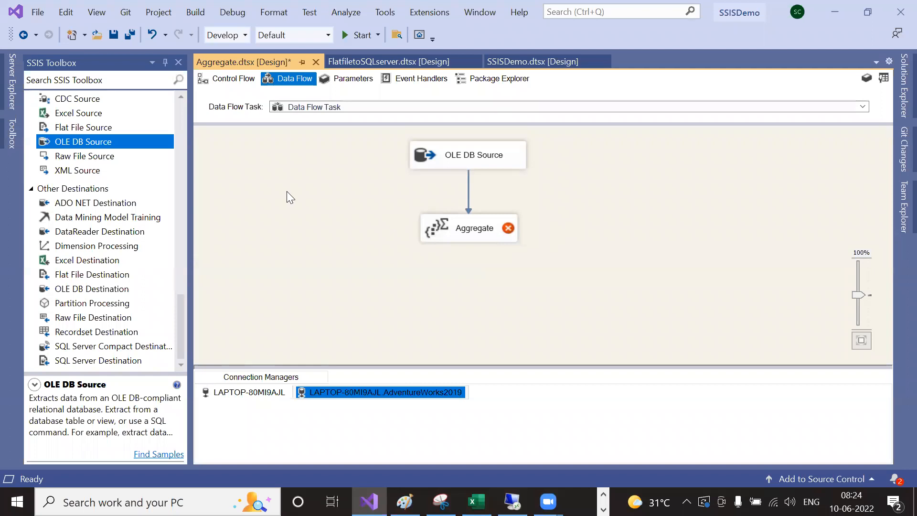
Step: Add an OLE DB Destination below the Aggregate transformation and connect the Aggregate output to it
{"action": "left_click", "coordinate": [470, 233]}
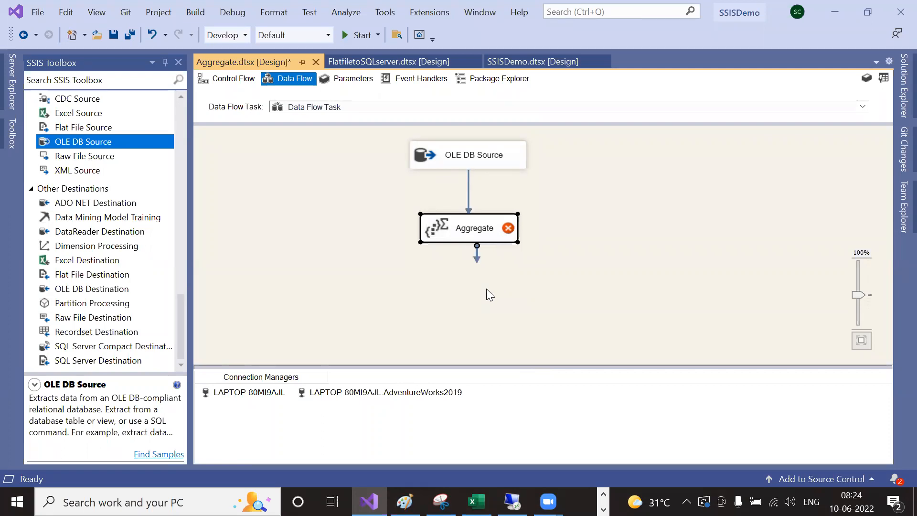
{"action": "left_click_drag", "start_coordinate": [184, 309], "coordinate": [184, 239]}
{"action": "left_click_drag", "start_coordinate": [443, 238], "coordinate": [441, 236]}
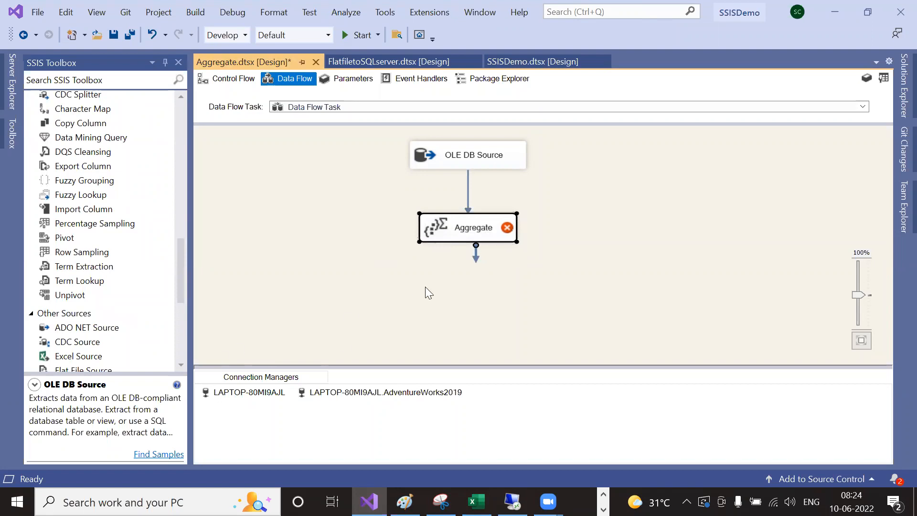
{"action": "scroll", "coordinate": [103, 320], "scroll_direction": "down", "scroll_amount": 6}
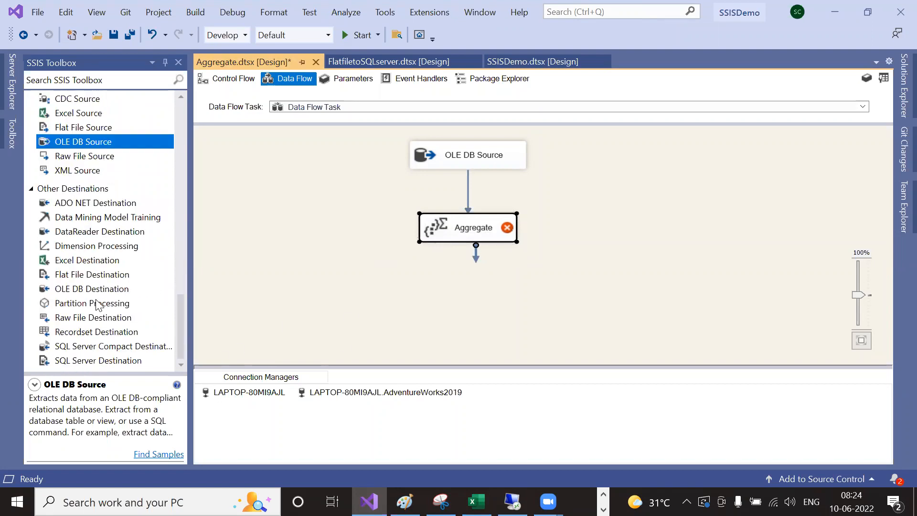
{"action": "left_click_drag", "start_coordinate": [81, 289], "coordinate": [454, 311]}
{"action": "left_click", "coordinate": [478, 237]}
{"action": "left_click_drag", "start_coordinate": [478, 255], "coordinate": [484, 308]}
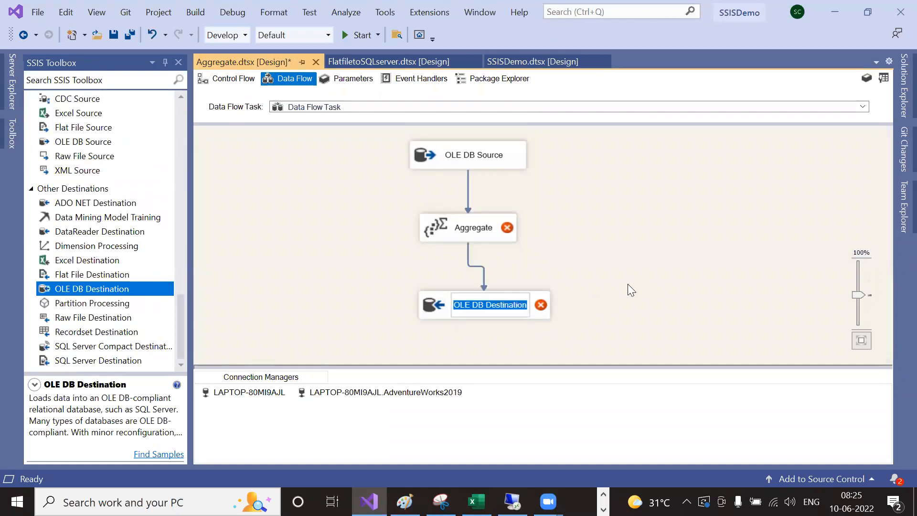
{"action": "left_click", "coordinate": [627, 286]}
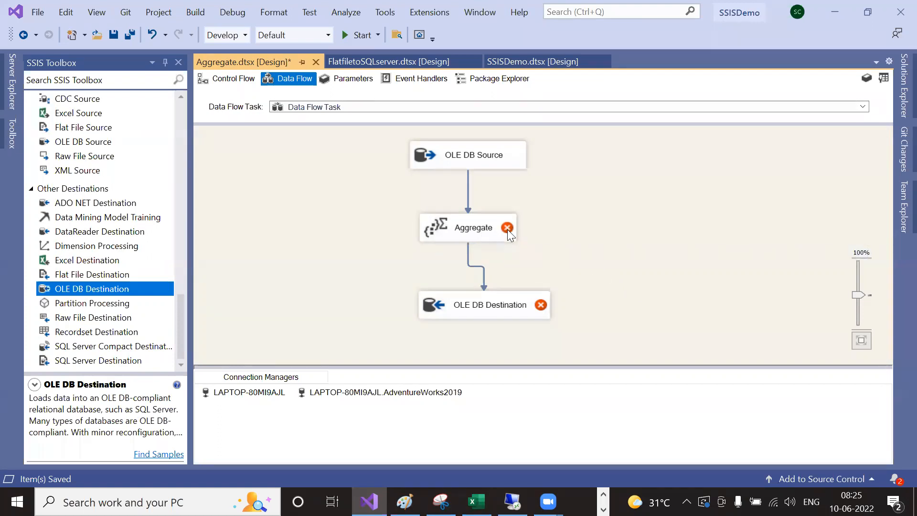
Step: Open the Aggregate transformation's editor, maximize it and look through the available input columns
{"action": "left_click", "coordinate": [476, 232]}
{"action": "double_click", "coordinate": [476, 232]}
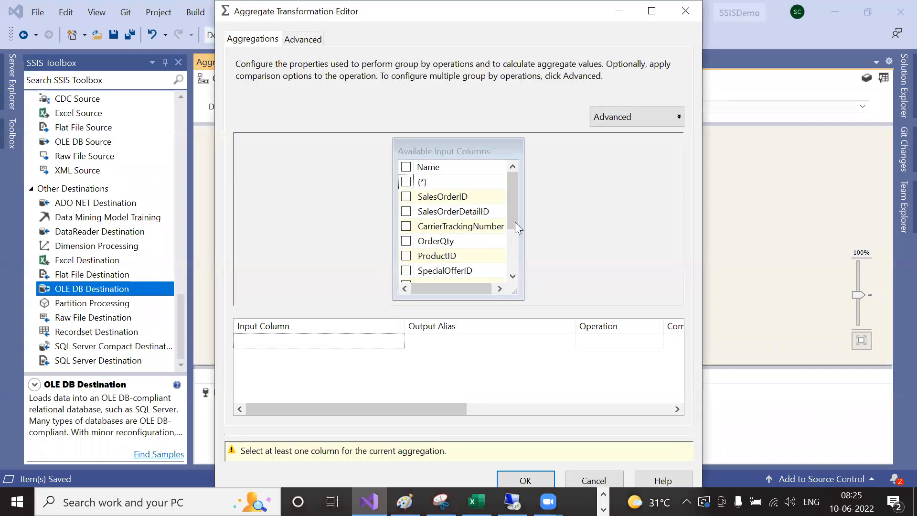
{"action": "scroll", "coordinate": [475, 242], "scroll_direction": "down", "scroll_amount": 2}
{"action": "scroll", "coordinate": [475, 242], "scroll_direction": "up", "scroll_amount": 2}
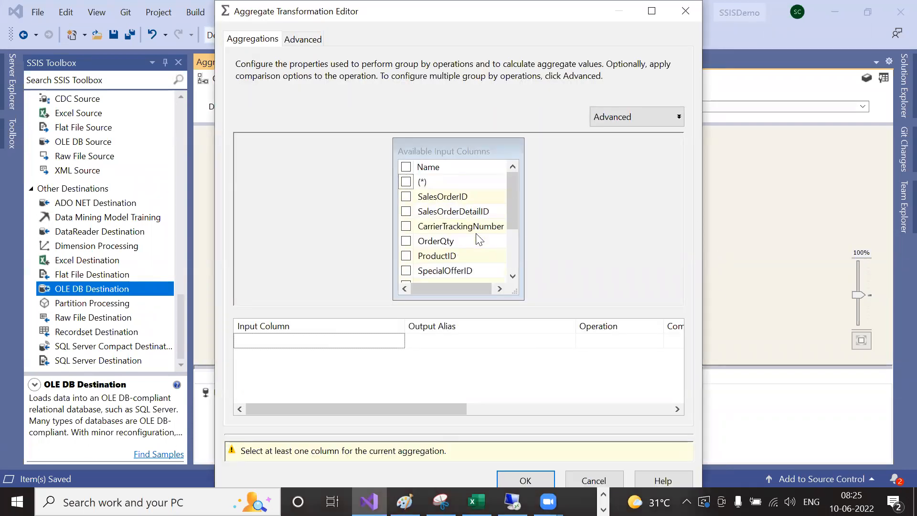
{"action": "left_click", "coordinate": [652, 10]}
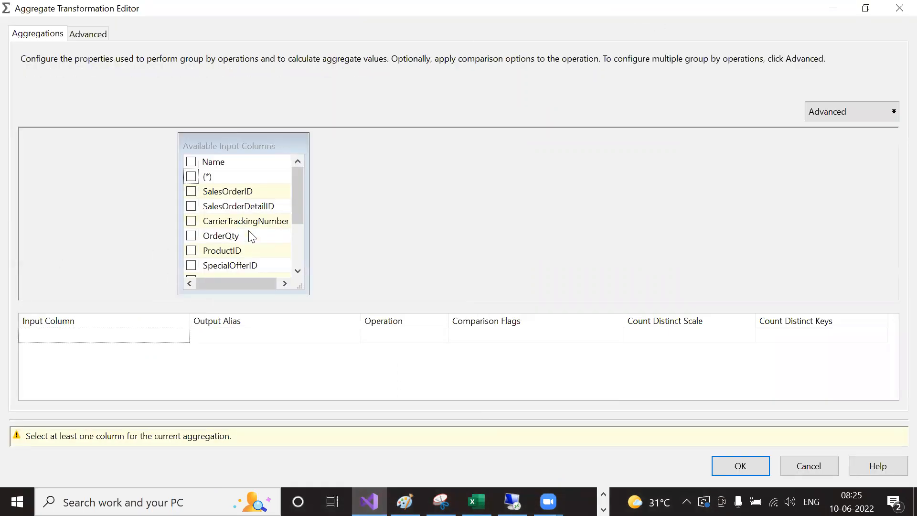
{"action": "scroll", "coordinate": [236, 231], "scroll_direction": "down", "scroll_amount": 1}
{"action": "scroll", "coordinate": [243, 233], "scroll_direction": "up", "scroll_amount": 1}
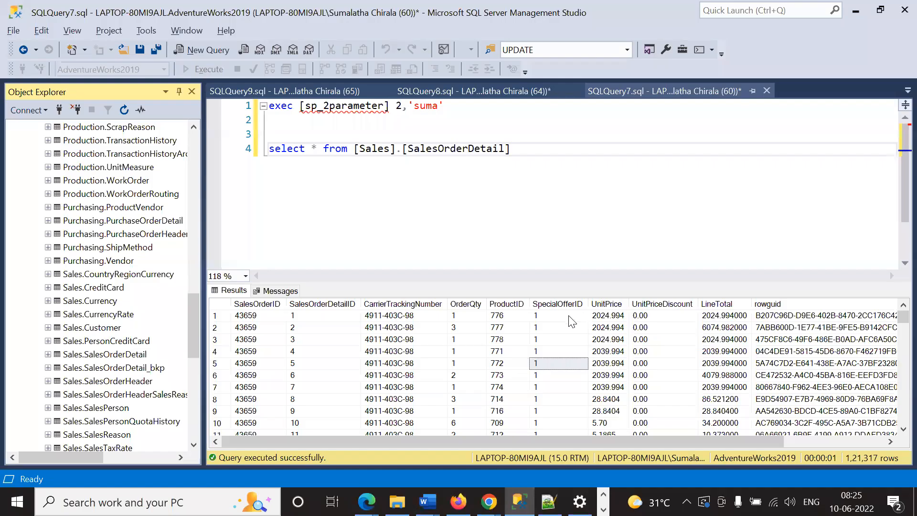
Step: Examine the UnitPriceDiscount, UnitPrice and OrderQty values in the SalesOrderDetail query results for columns to aggregate
{"action": "left_click", "coordinate": [659, 365]}
{"action": "left_click_drag", "start_coordinate": [596, 439], "coordinate": [553, 445]}
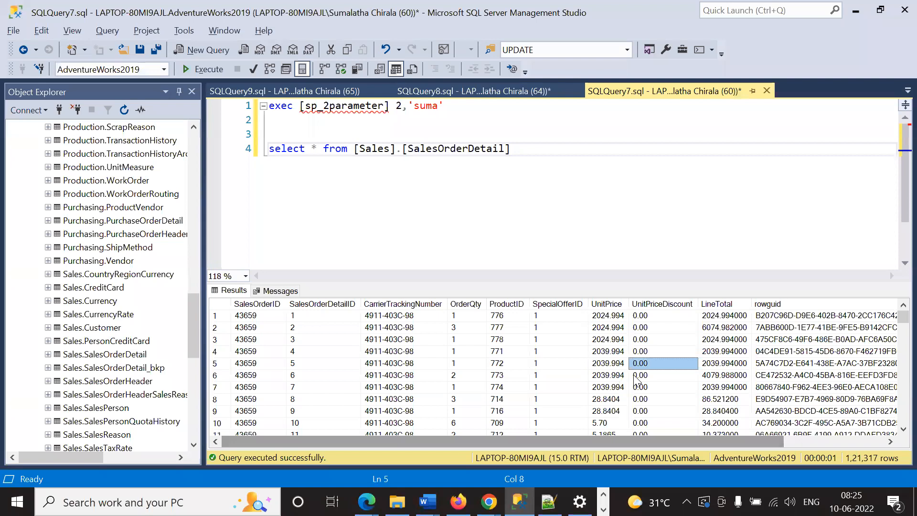
{"action": "left_click", "coordinate": [608, 328]}
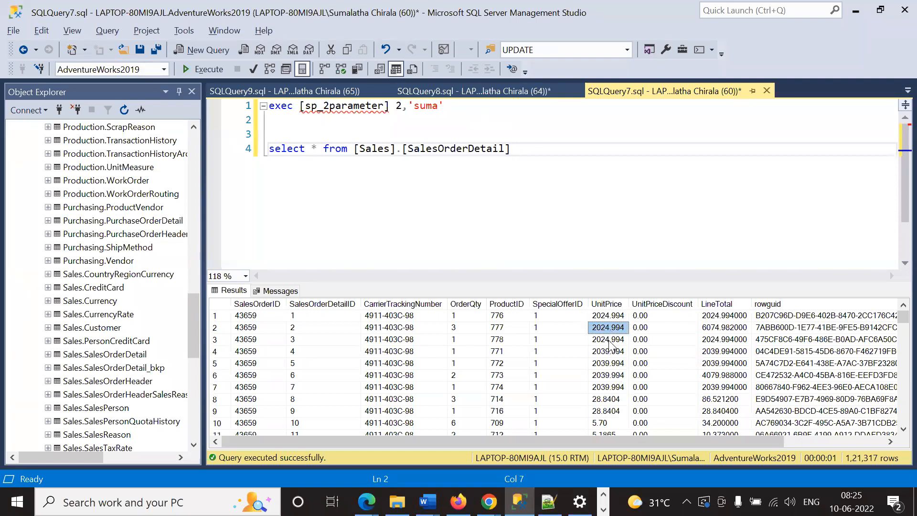
{"action": "left_click_drag", "start_coordinate": [458, 317], "coordinate": [459, 373]}
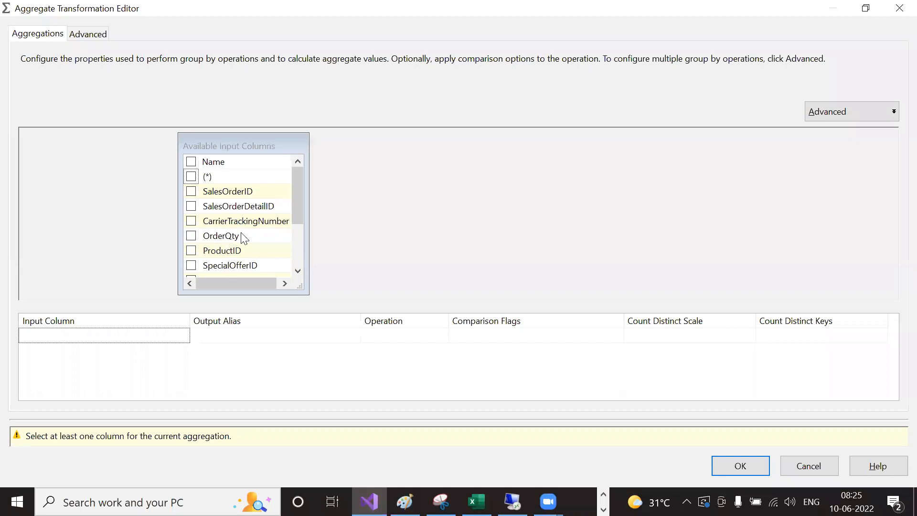
Step: Add UnitPrice as an input column of the aggregation and set its operation to Sum
{"action": "scroll", "coordinate": [253, 243], "scroll_direction": "down", "scroll_amount": 2}
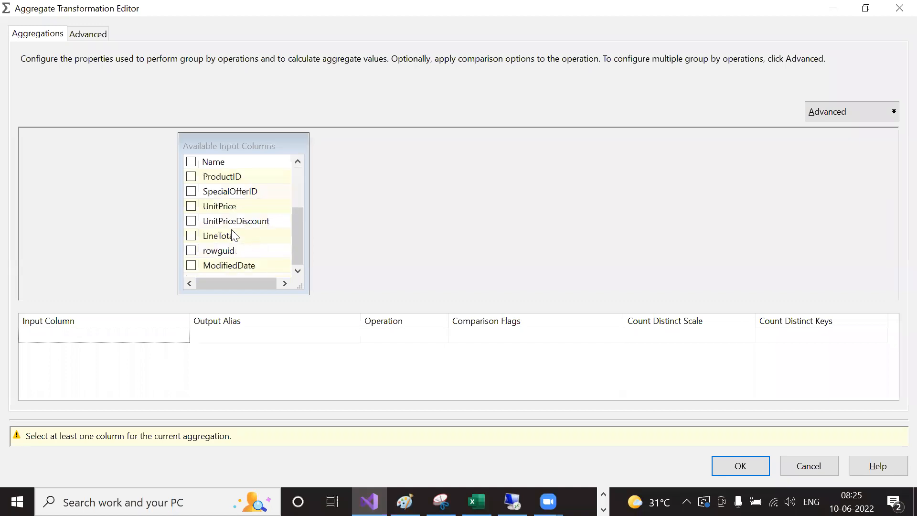
{"action": "mouse_move", "coordinate": [228, 211]}
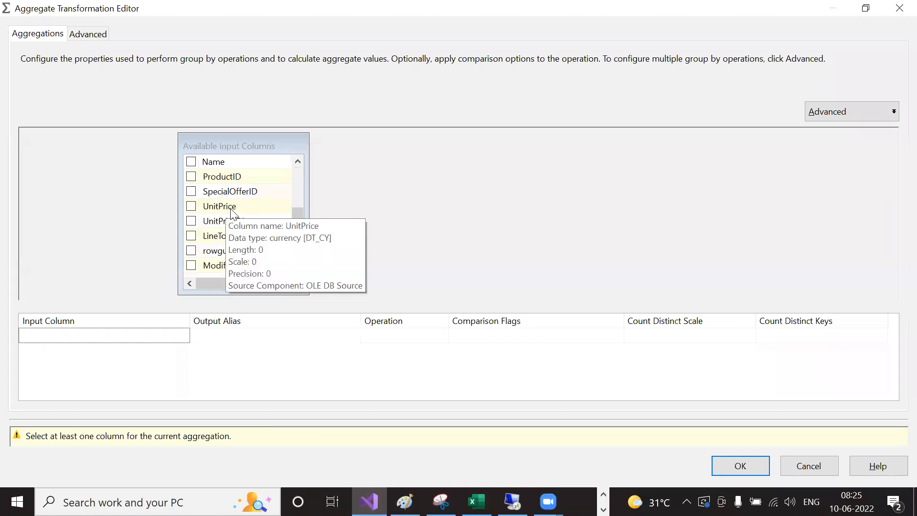
{"action": "left_click_drag", "start_coordinate": [224, 210], "coordinate": [205, 336]}
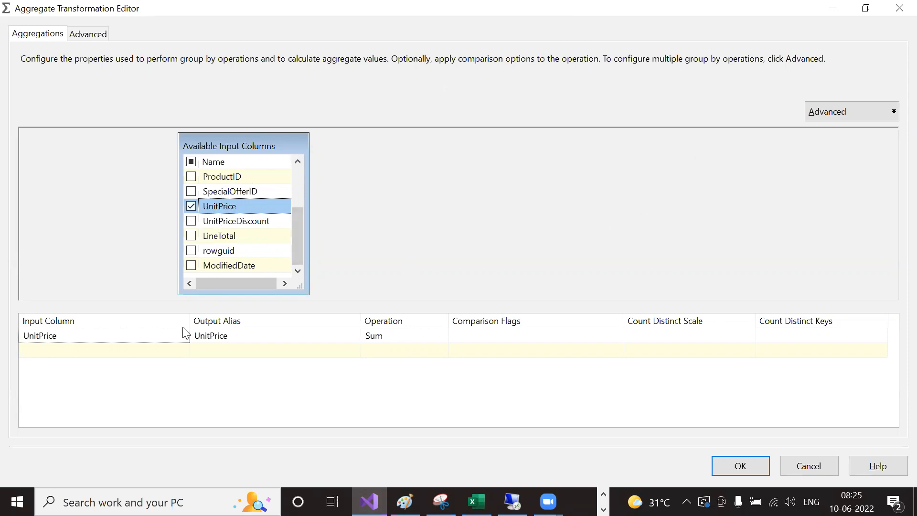
{"action": "left_click", "coordinate": [407, 337]}
{"action": "left_click", "coordinate": [442, 337]}
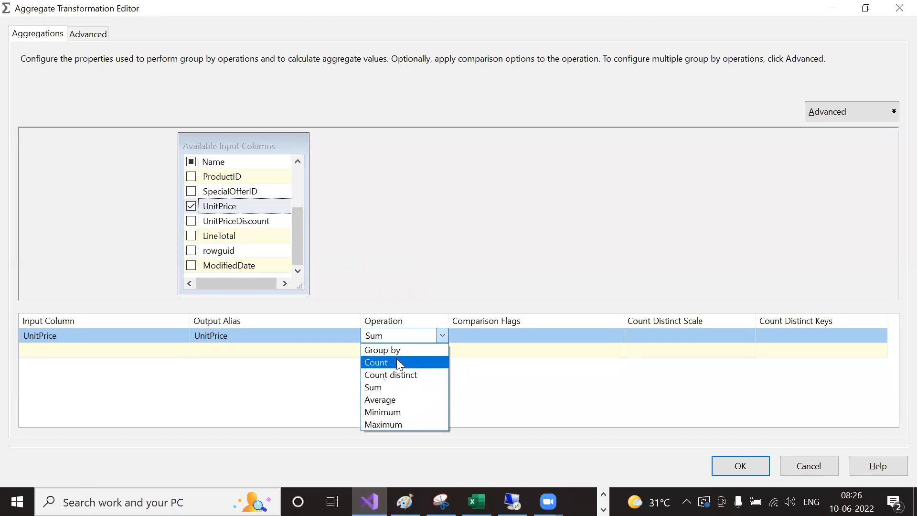
{"action": "left_click", "coordinate": [393, 388]}
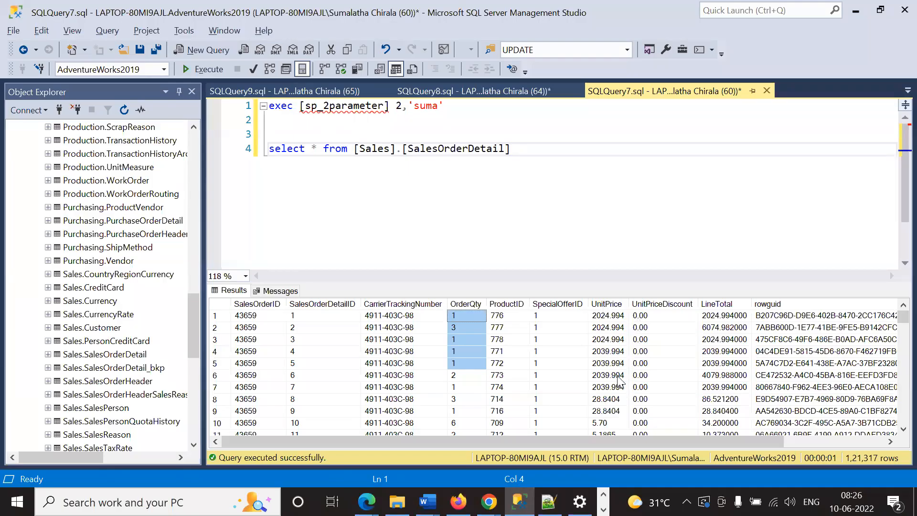
Step: Add three blank lines below the SalesOrderDetail query and highlight the first UnitPrice values in the results grid
{"action": "left_click", "coordinate": [608, 328]}
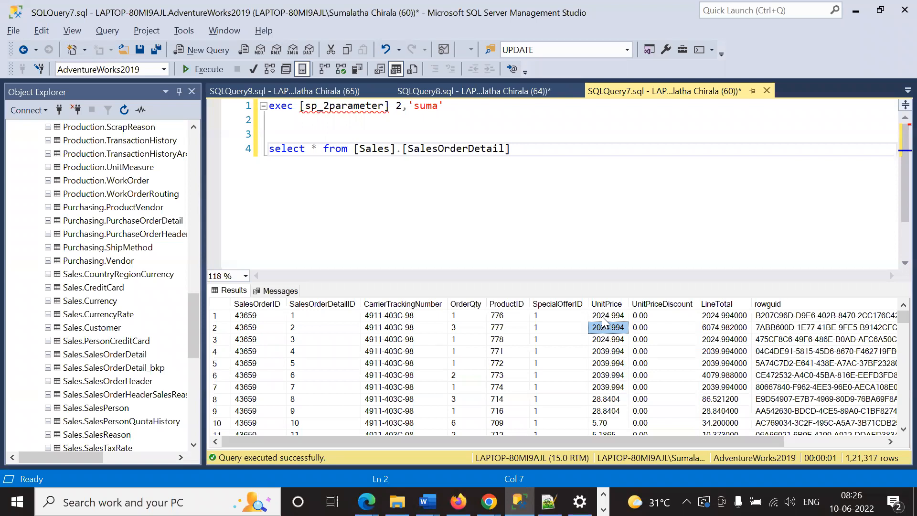
{"action": "left_click", "coordinate": [539, 157]}
{"action": "key", "text": "Return"}
{"action": "key", "text": "Return"}
{"action": "key", "text": "Return"}
{"action": "type", "text": "se"}
{"action": "key", "text": "BackSpace"}
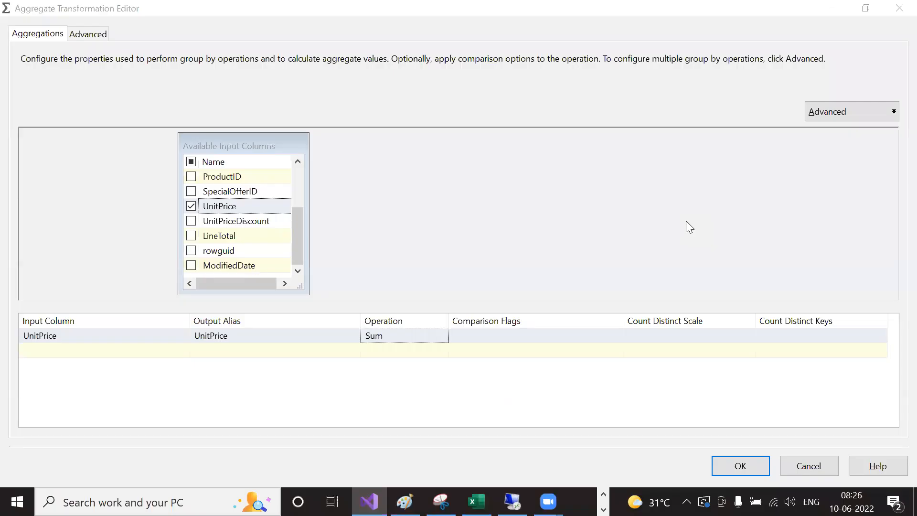
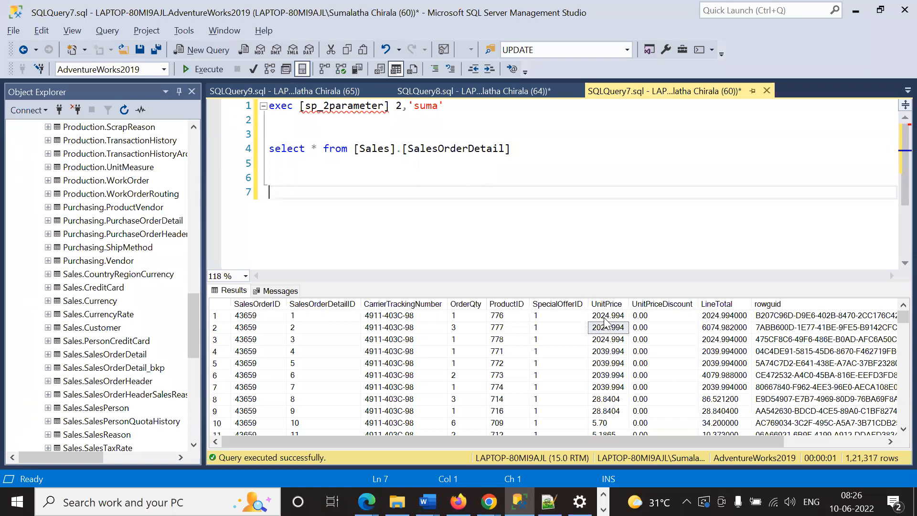
{"action": "left_click_drag", "start_coordinate": [607, 316], "coordinate": [606, 390]}
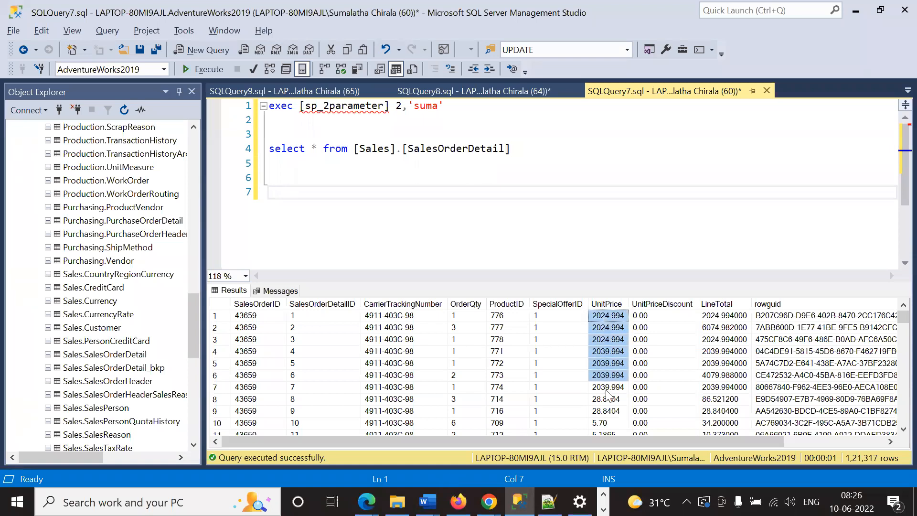
Step: Write a second query in the SQL editor, SELECT SUM(UNITPRICE) from [Sales].[SalesOrderDetail], below the existing select statement
{"action": "left_click", "coordinate": [466, 317]}
{"action": "left_click", "coordinate": [465, 390], "text": "shift"}
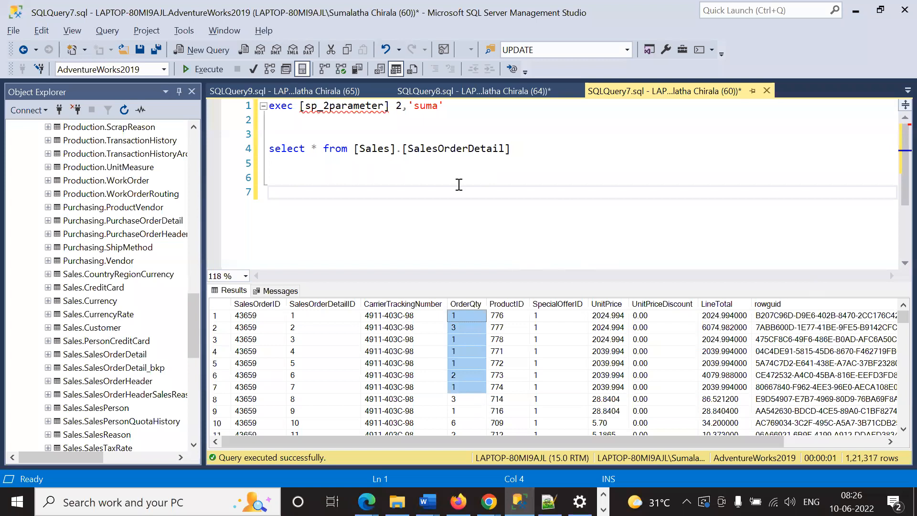
{"action": "left_click", "coordinate": [413, 197]}
{"action": "type", "text": "SELECT "}
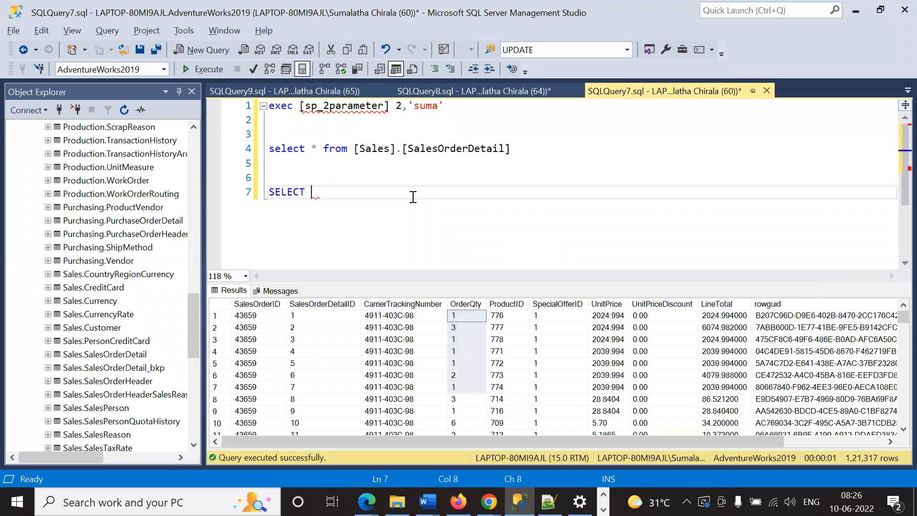
{"action": "type", "text": "SUM"}
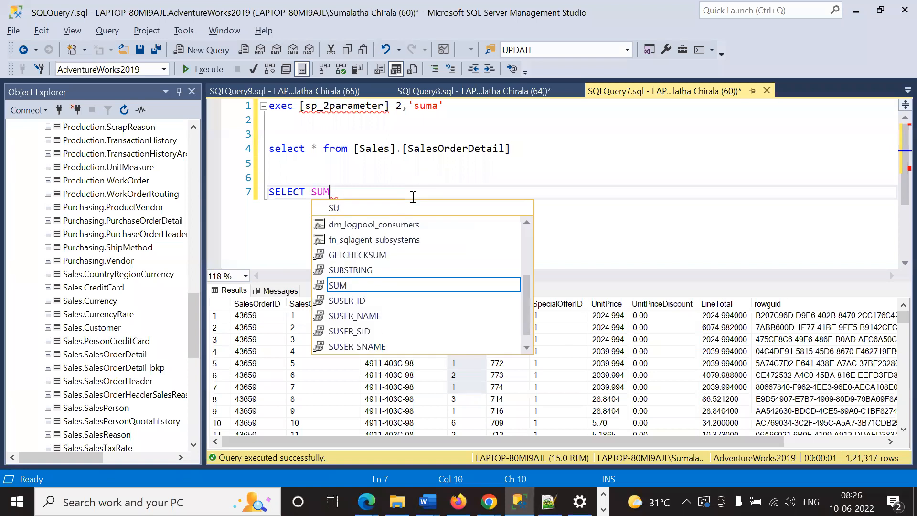
{"action": "type", "text": "(UNITPRI"}
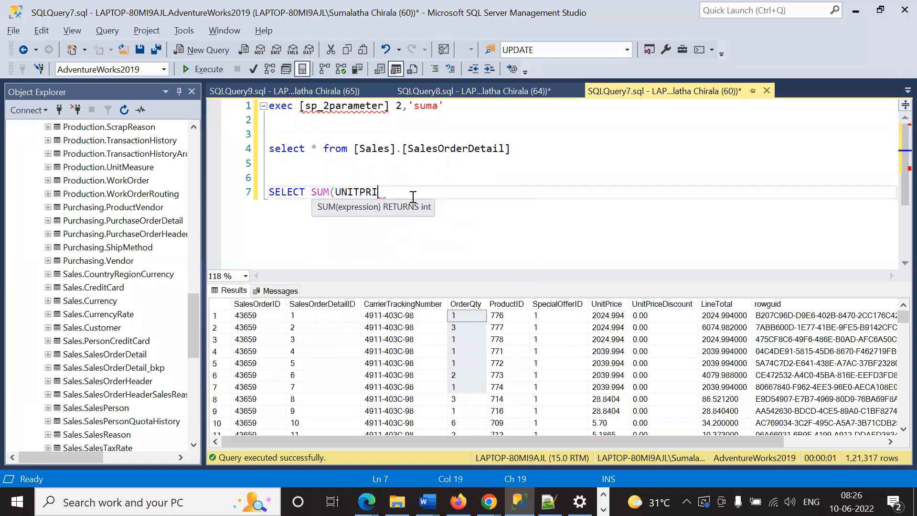
{"action": "type", "text": "CE) from"}
{"action": "left_click_drag", "start_coordinate": [354, 149], "coordinate": [519, 156]}
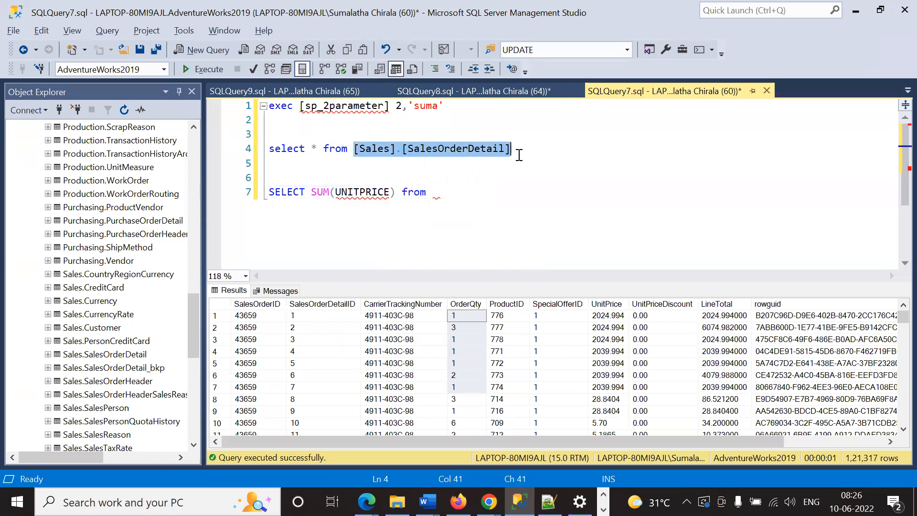
{"action": "key", "text": "ctrl+c"}
{"action": "left_click", "coordinate": [463, 197]}
{"action": "key", "text": "ctrl+v"}
Step: Add a group by OrderQty clause on a new line of the SUM query
{"action": "key", "text": "Return"}
{"action": "type", "text": "gr"}
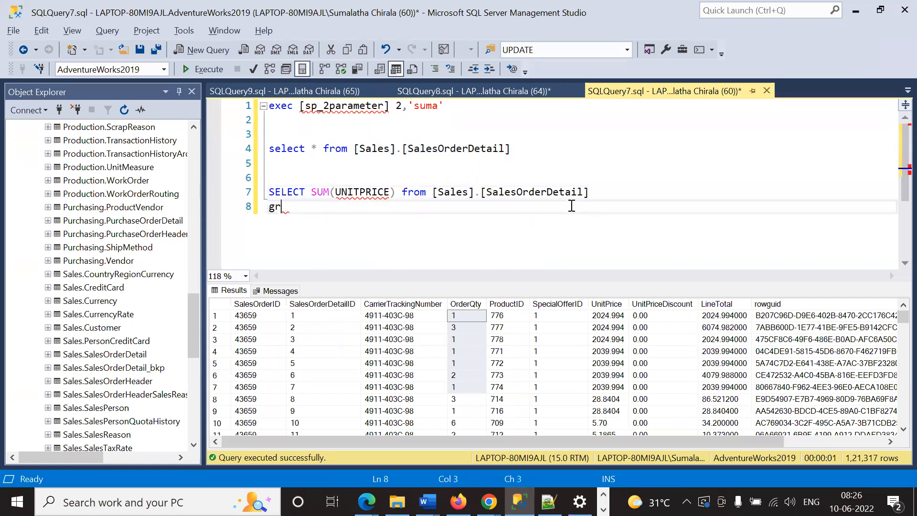
{"action": "type", "text": "oup by O"}
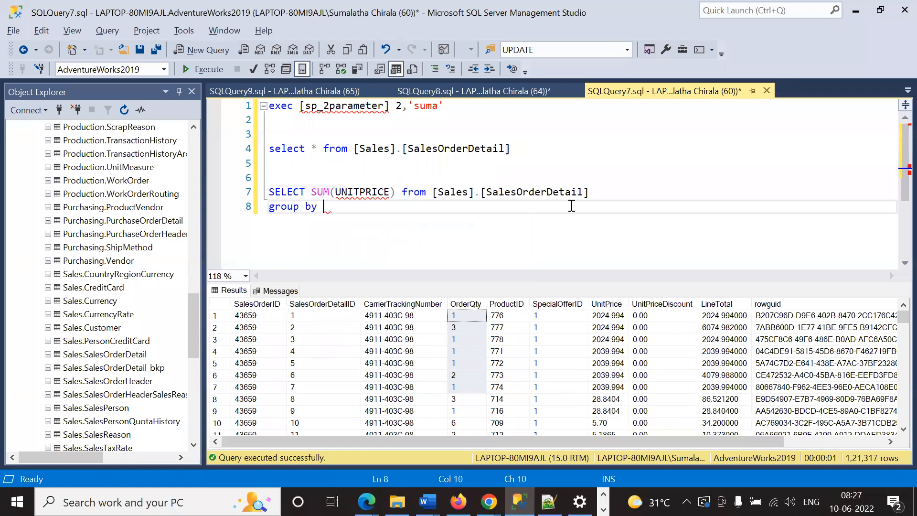
{"action": "type", "text": "erq"}
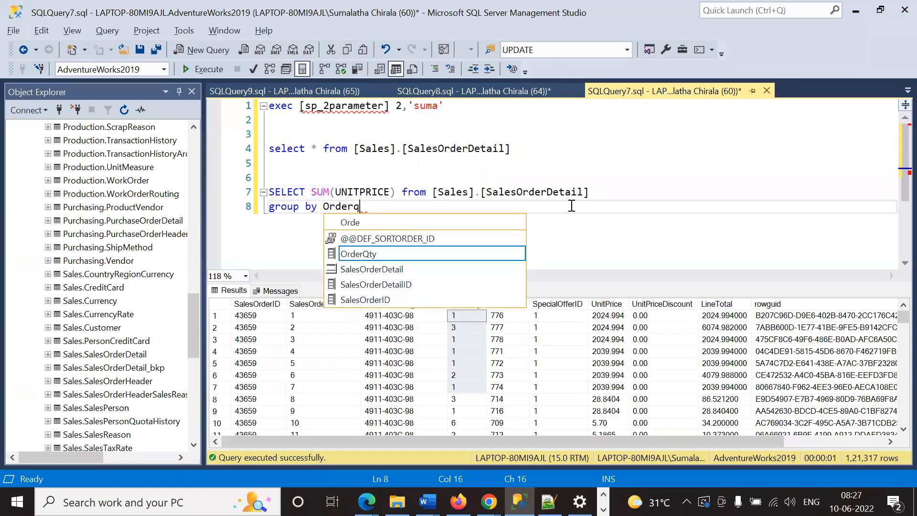
{"action": "double_click", "coordinate": [391, 238]}
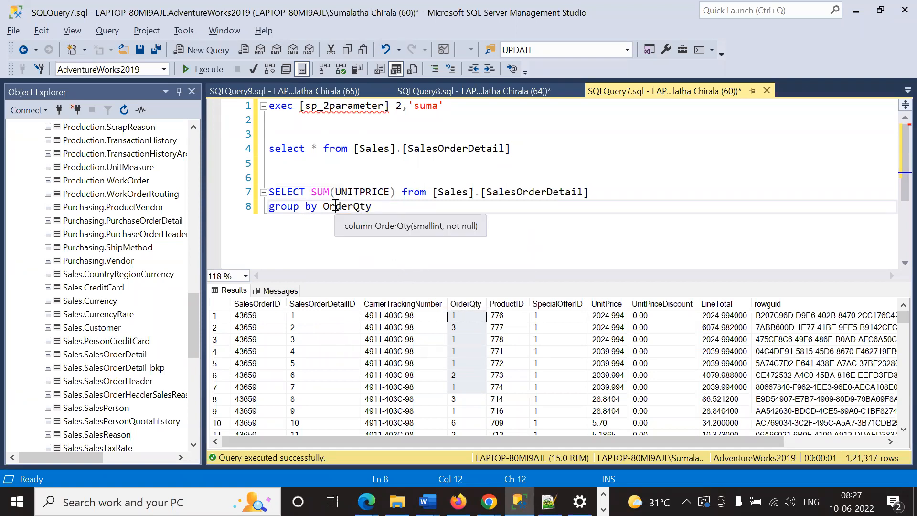
Step: Add OrderQty before SUM(UNITPRICE) in the select list and execute only the grouped query
{"action": "double_click", "coordinate": [361, 215]}
{"action": "double_click", "coordinate": [281, 210]}
{"action": "left_click", "coordinate": [341, 207]}
{"action": "double_click", "coordinate": [341, 207]}
{"action": "left_click", "coordinate": [311, 191]}
{"action": "key", "text": "ctrl+v"}
{"action": "type", "text": ","}
{"action": "left_click_drag", "start_coordinate": [395, 211], "coordinate": [269, 177]}
{"action": "left_click", "coordinate": [206, 69]}
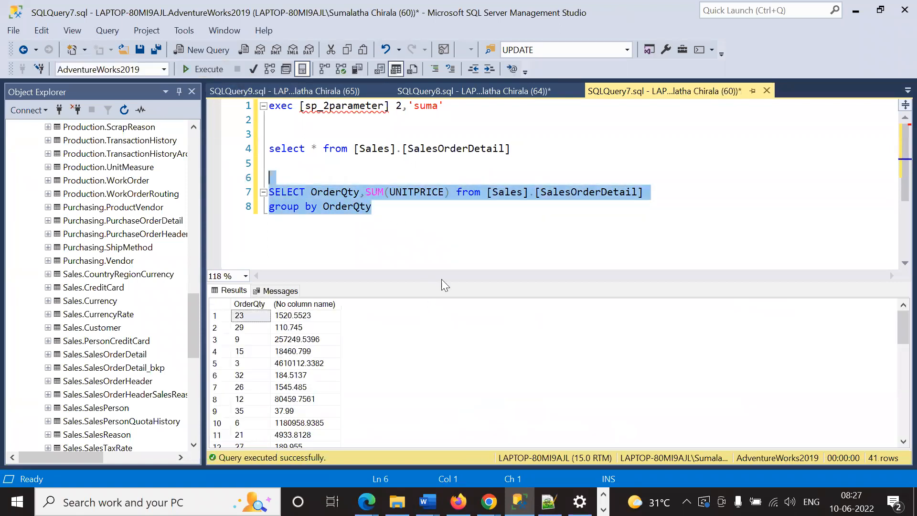
Step: Look over the grouped results and give the SUM(UNITPRICE) column the alias TotalPrice
{"action": "left_click", "coordinate": [245, 340]}
{"action": "left_click", "coordinate": [245, 377]}
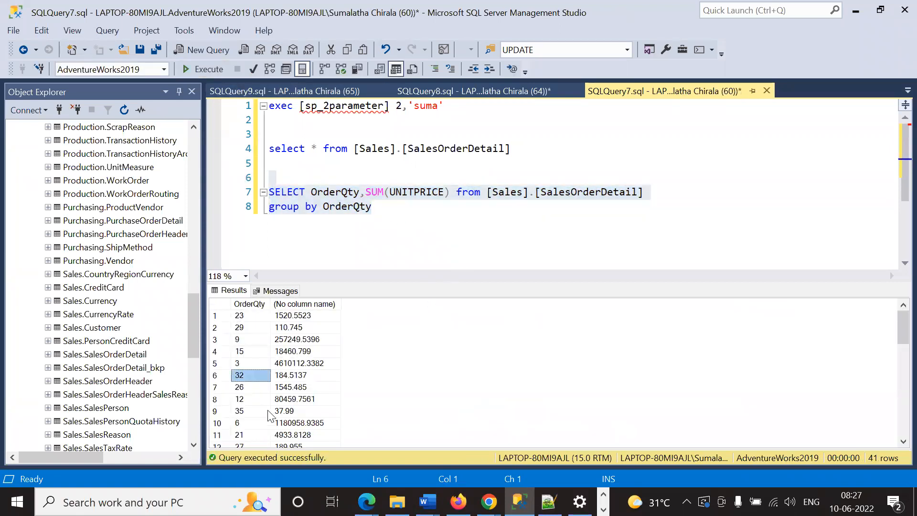
{"action": "scroll", "coordinate": [271, 406], "scroll_direction": "down", "scroll_amount": 10}
{"action": "scroll", "coordinate": [274, 402], "scroll_direction": "up", "scroll_amount": 10}
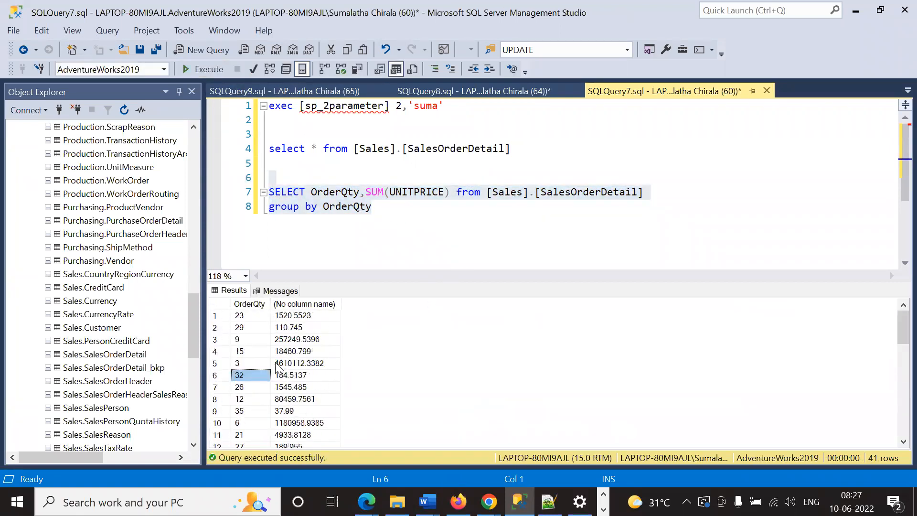
{"action": "left_click", "coordinate": [307, 328]}
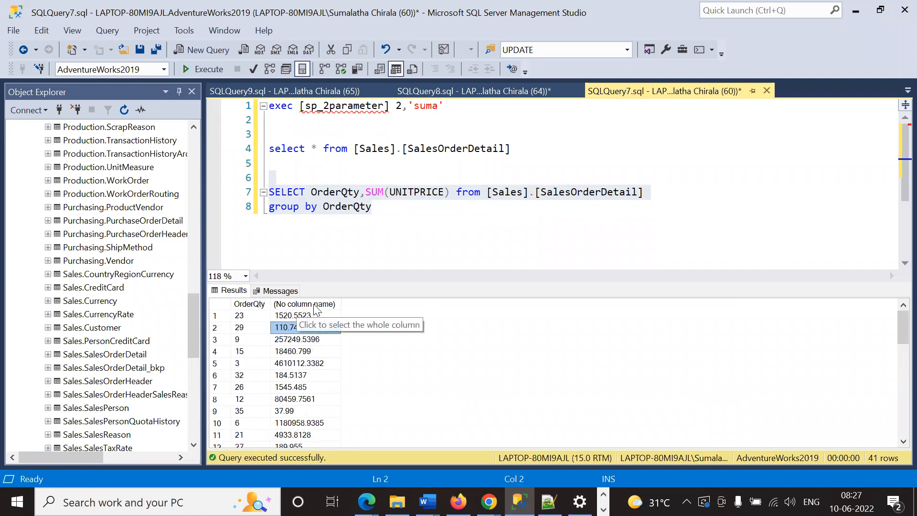
{"action": "left_click", "coordinate": [440, 201]}
{"action": "left_click", "coordinate": [449, 193]}
{"action": "type", "text": "as Total"}
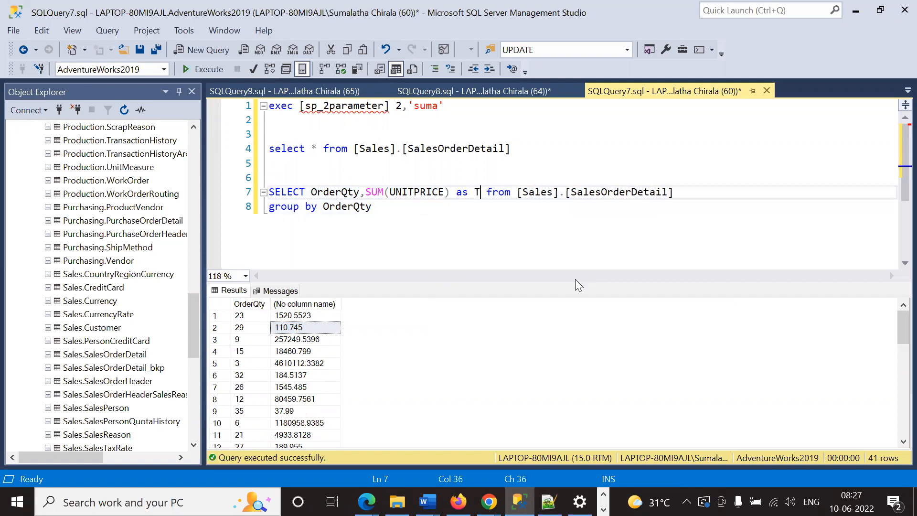
{"action": "type", "text": "Price"}
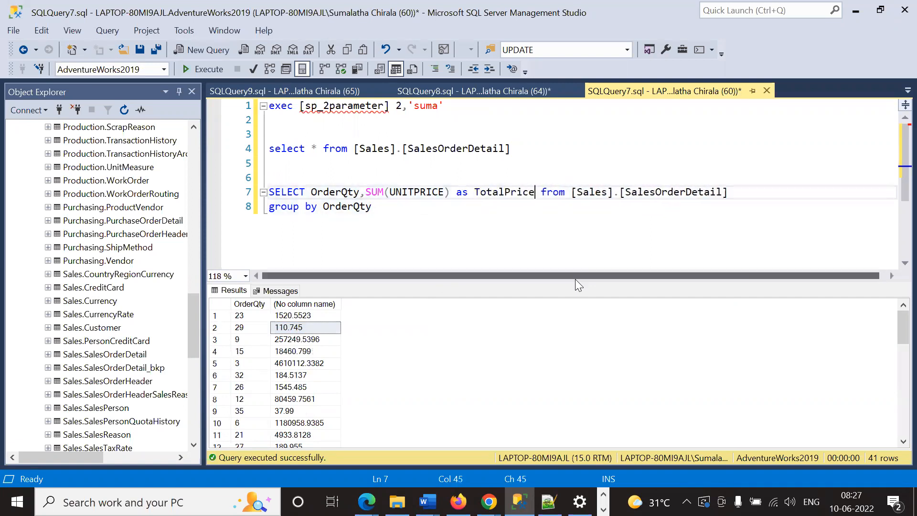
Step: Append order by OrderQty asc to the grouped query and execute that query
{"action": "left_click", "coordinate": [439, 241]}
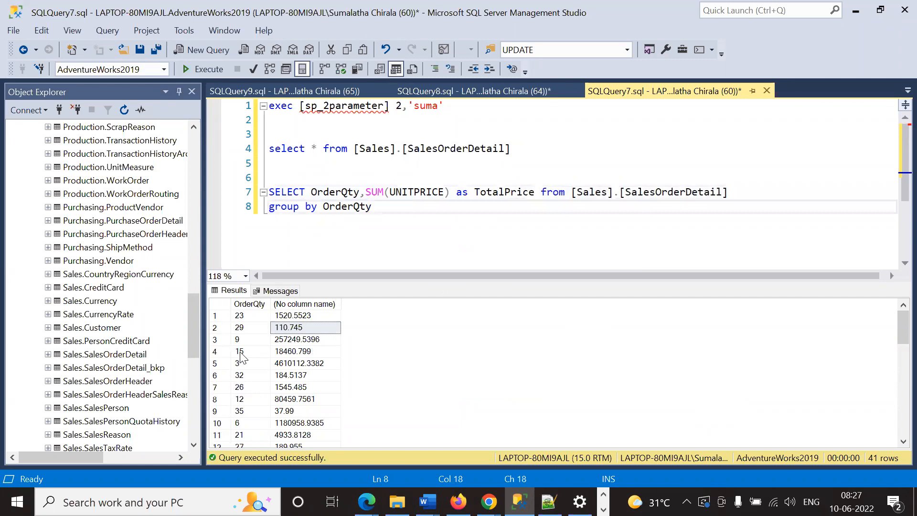
{"action": "scroll", "coordinate": [241, 357], "scroll_direction": "down", "scroll_amount": 10}
{"action": "scroll", "coordinate": [241, 357], "scroll_direction": "up", "scroll_amount": 10}
{"action": "scroll", "coordinate": [283, 379], "scroll_direction": "down", "scroll_amount": 6}
{"action": "scroll", "coordinate": [283, 379], "scroll_direction": "down", "scroll_amount": 4}
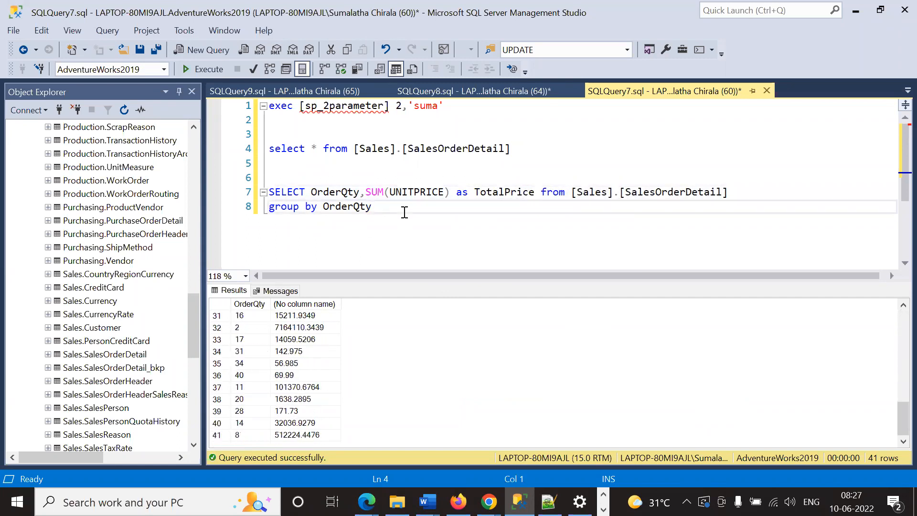
{"action": "scroll", "coordinate": [262, 401], "scroll_direction": "up", "scroll_amount": 5}
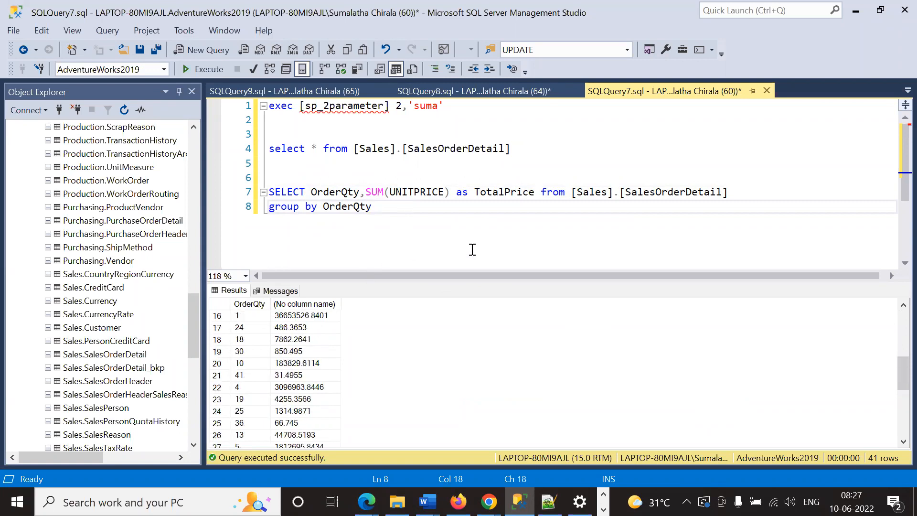
{"action": "type", "text": "order b"}
{"action": "double_click", "coordinate": [347, 207]}
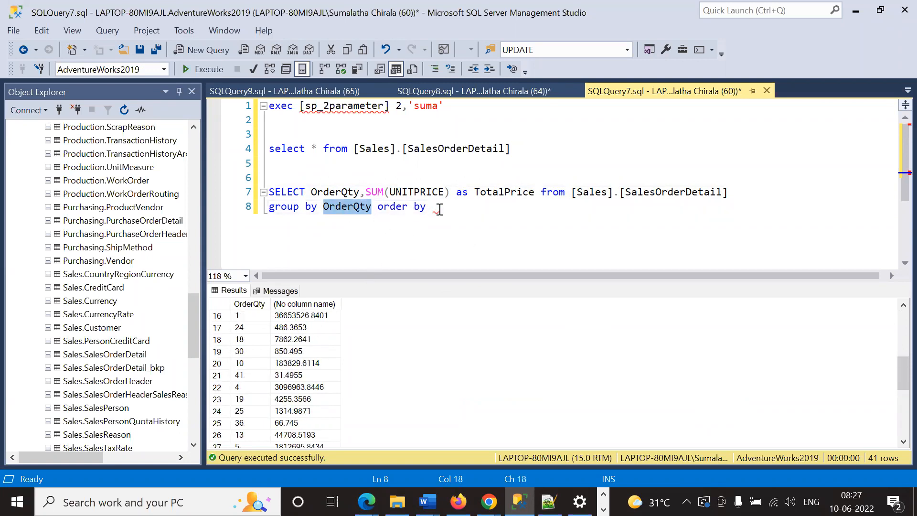
{"action": "key", "text": "ctrl+c"}
{"action": "left_click", "coordinate": [440, 210]}
{"action": "key", "text": "ctrl+v"}
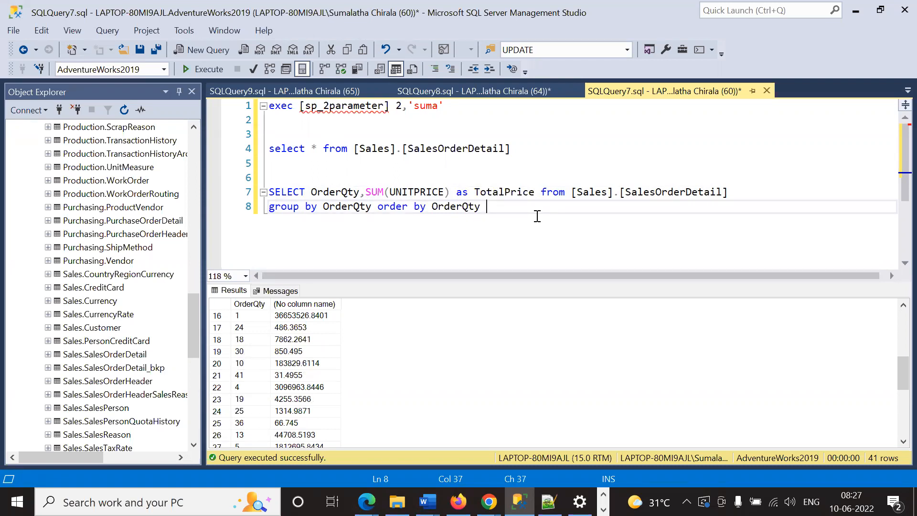
{"action": "type", "text": "asc"}
{"action": "left_click_drag", "start_coordinate": [528, 210], "coordinate": [266, 191]}
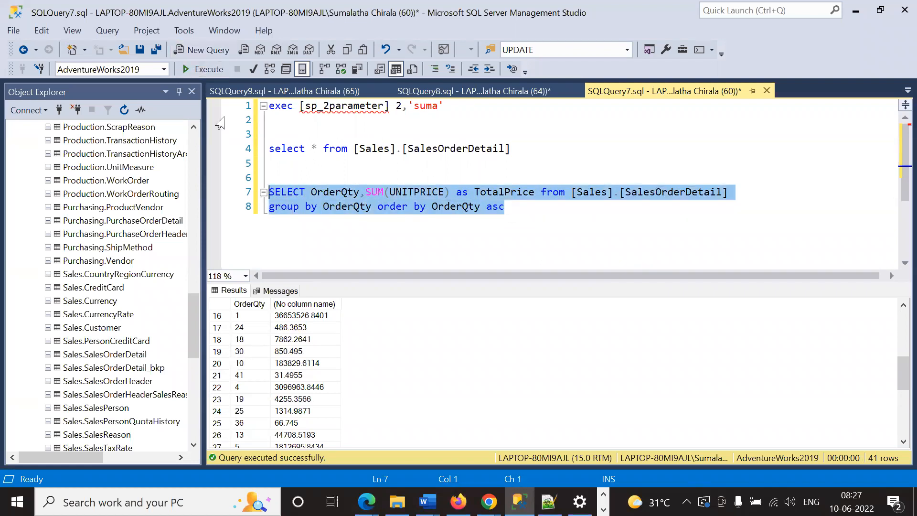
{"action": "left_click", "coordinate": [206, 70]}
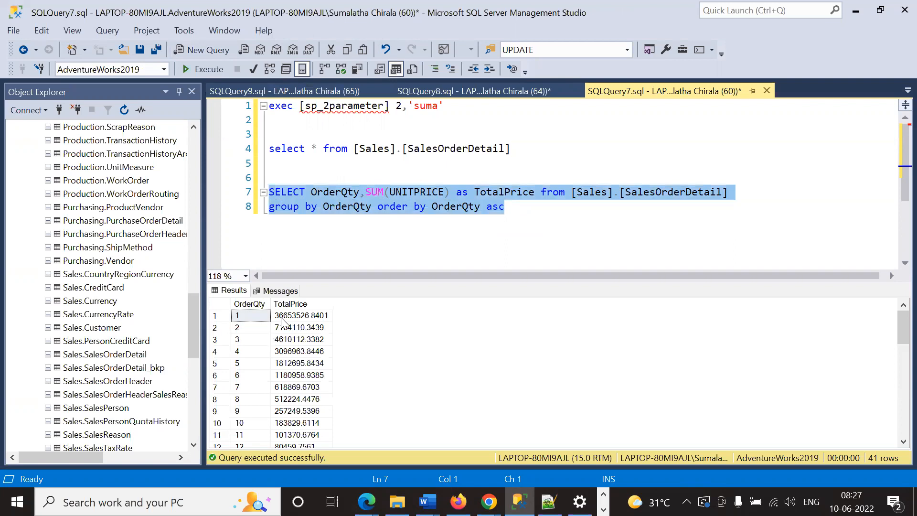
Step: Examine the TotalPrice values per OrderQty in the sorted results alongside the grouped query's text
{"action": "left_click", "coordinate": [486, 228]}
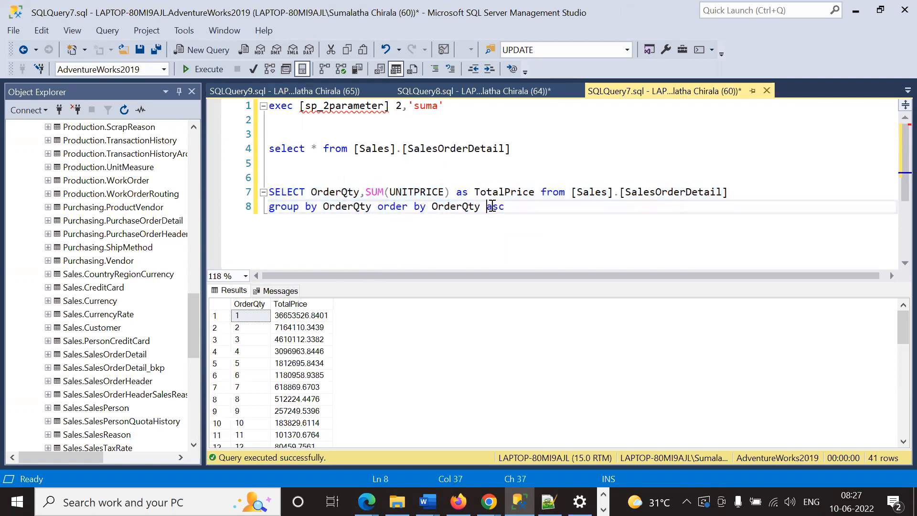
{"action": "double_click", "coordinate": [498, 207]}
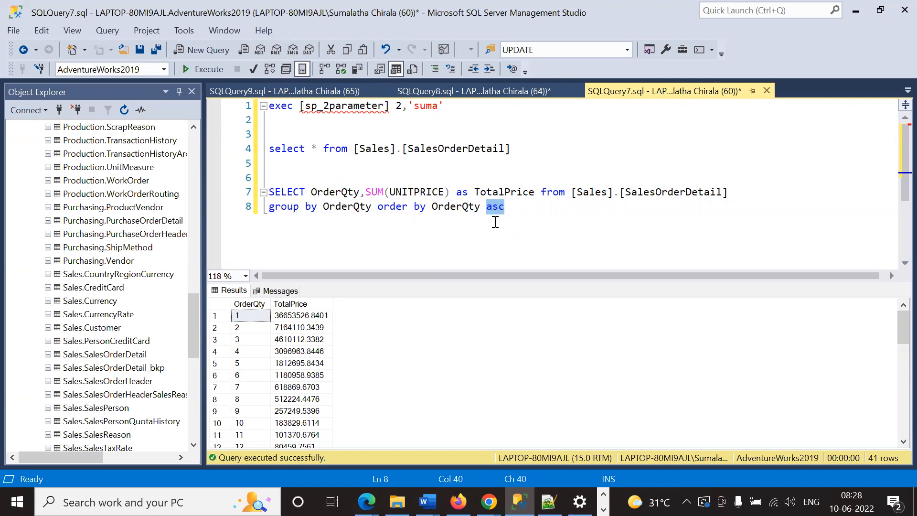
{"action": "mouse_move", "coordinate": [457, 214]}
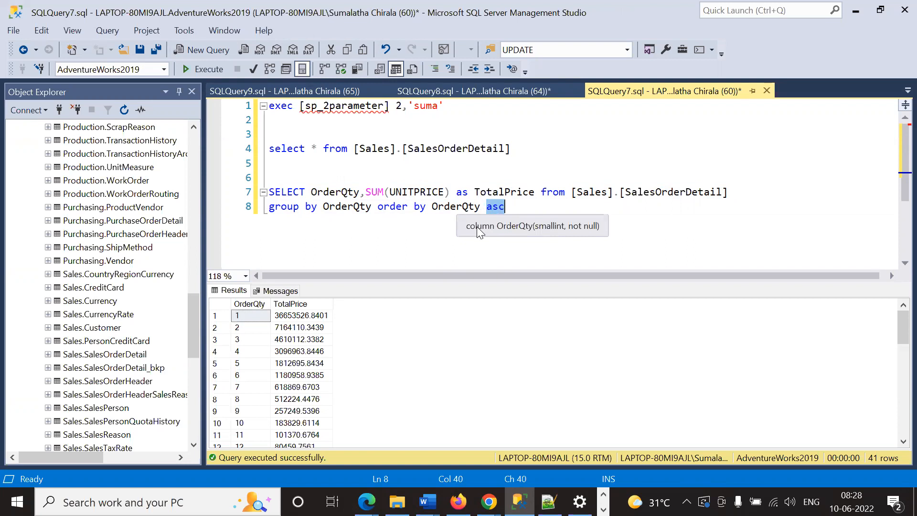
{"action": "left_click", "coordinate": [298, 339]}
{"action": "scroll", "coordinate": [299, 367], "scroll_direction": "down", "scroll_amount": 10}
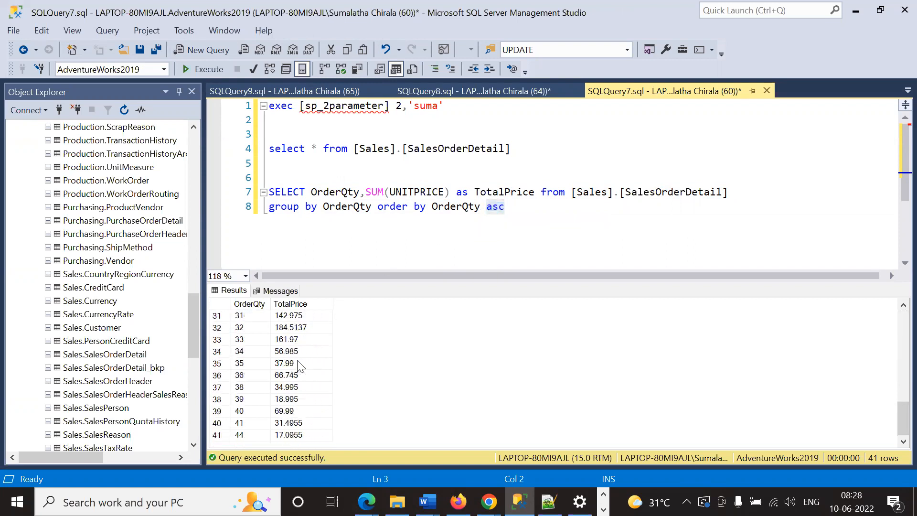
{"action": "scroll", "coordinate": [299, 367], "scroll_direction": "up", "scroll_amount": 10}
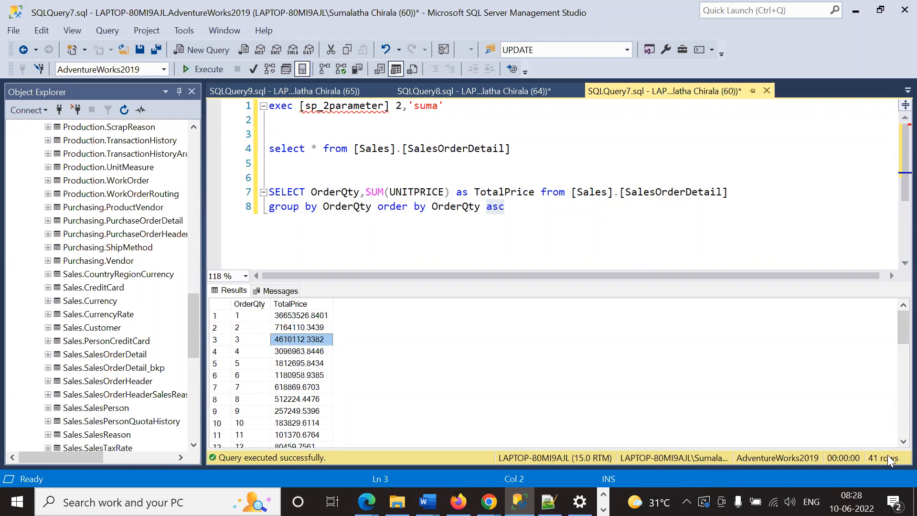
{"action": "left_click", "coordinate": [469, 225]}
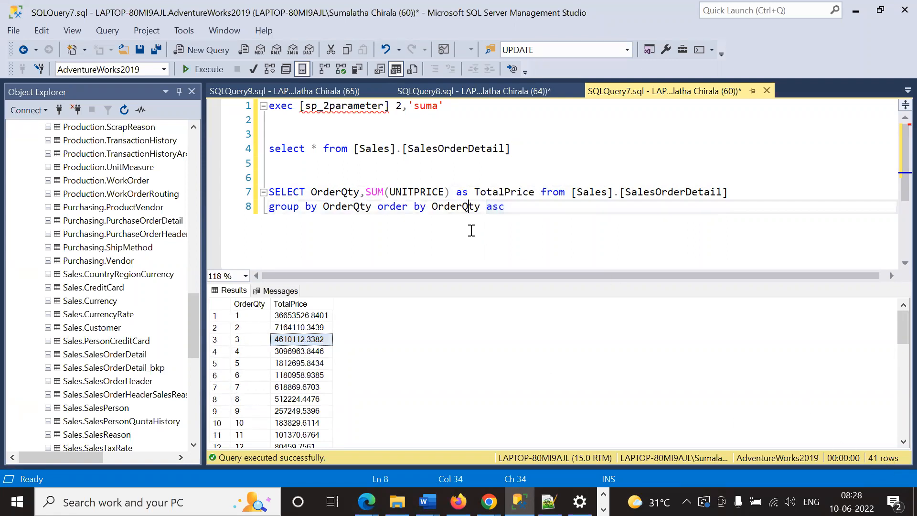
{"action": "left_click_drag", "start_coordinate": [527, 221], "coordinate": [242, 193]}
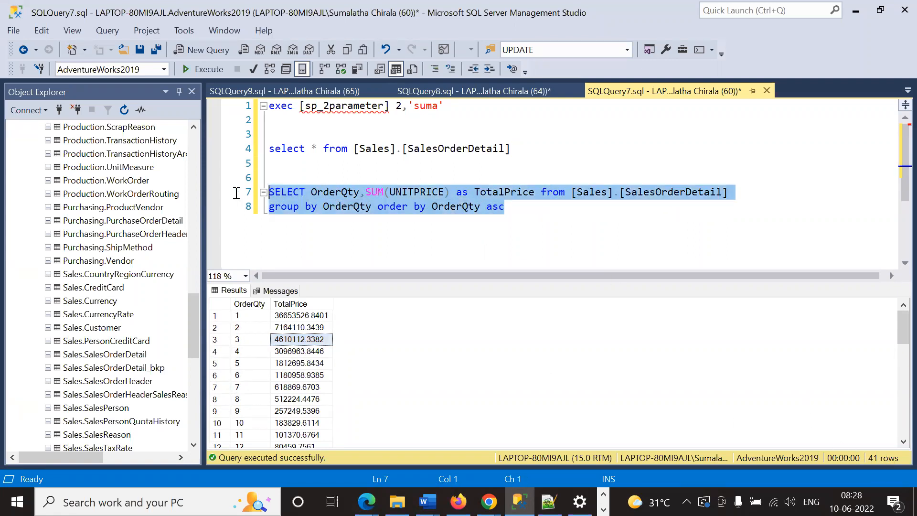
{"action": "left_click", "coordinate": [500, 232]}
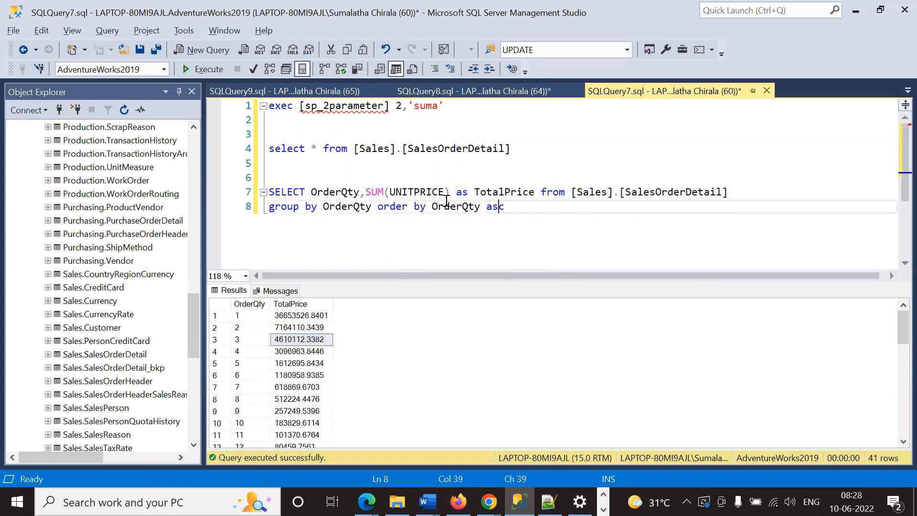
Step: Compare the query's sum and group by columns with the Aggregate Transformation Editor in Visual Studio, and add OrderQty as an input column there
{"action": "left_click", "coordinate": [420, 192]}
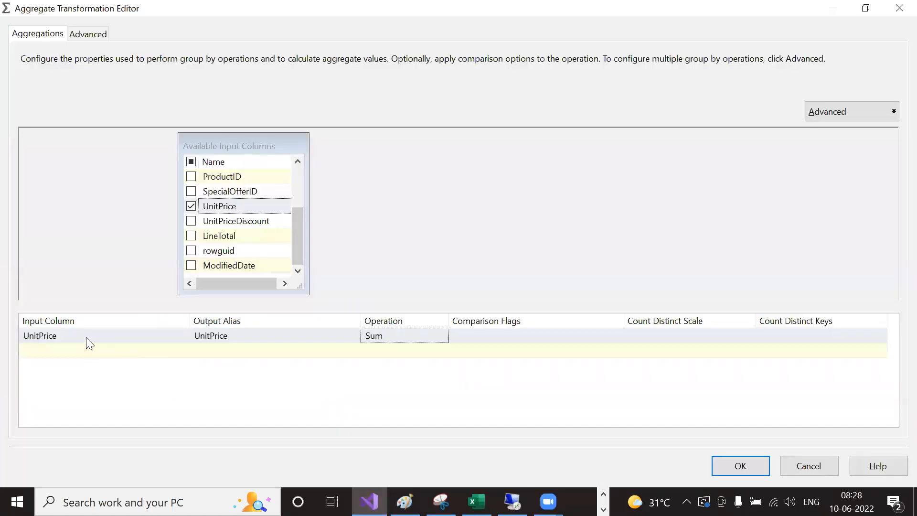
{"action": "left_click", "coordinate": [87, 337]}
{"action": "left_click", "coordinate": [396, 335]}
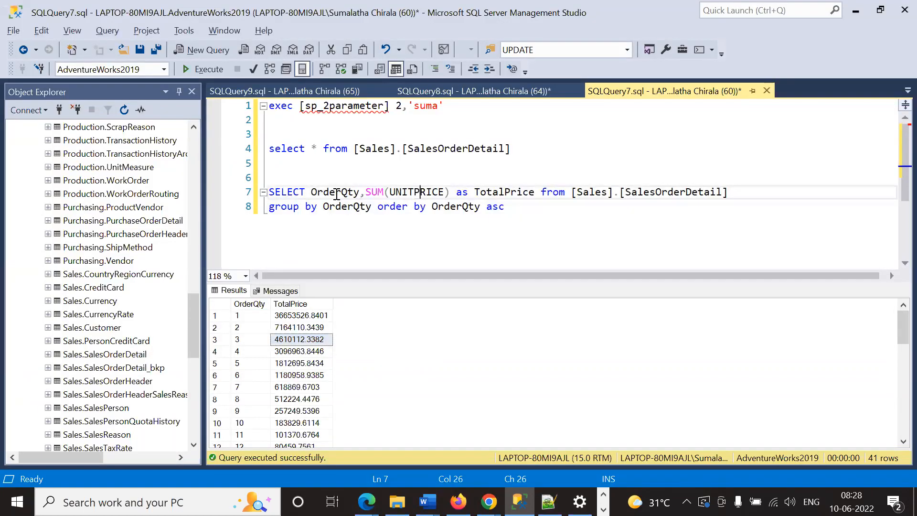
{"action": "left_click_drag", "start_coordinate": [272, 211], "coordinate": [373, 207]}
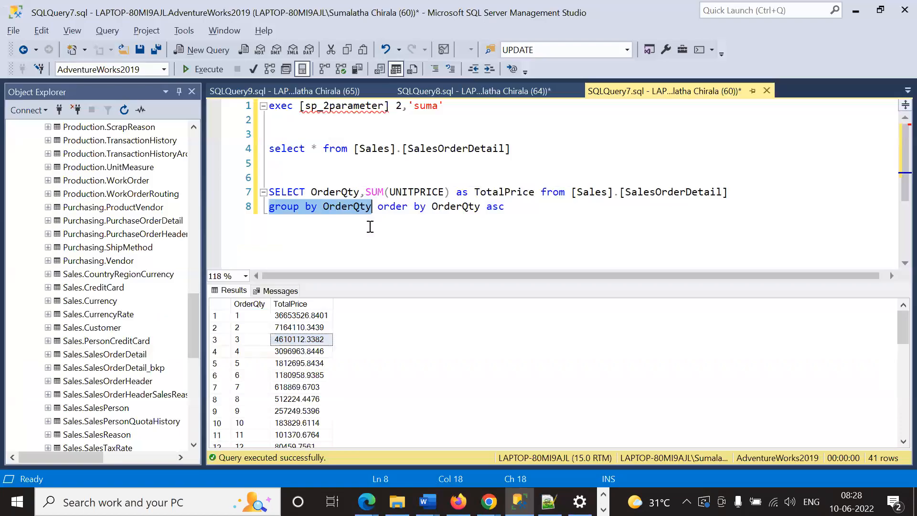
{"action": "left_click", "coordinate": [370, 223]}
{"action": "double_click", "coordinate": [346, 206]}
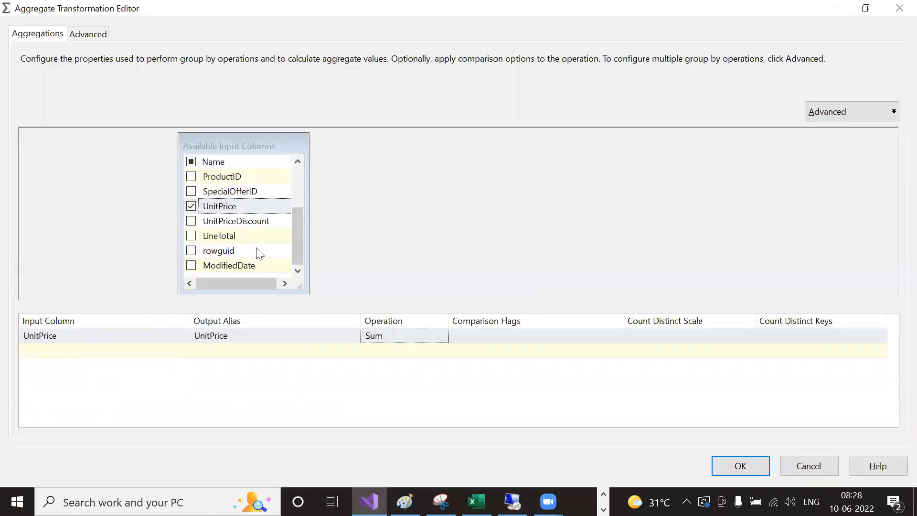
{"action": "scroll", "coordinate": [257, 252], "scroll_direction": "up", "scroll_amount": 2}
{"action": "left_click_drag", "start_coordinate": [232, 236], "coordinate": [129, 363]}
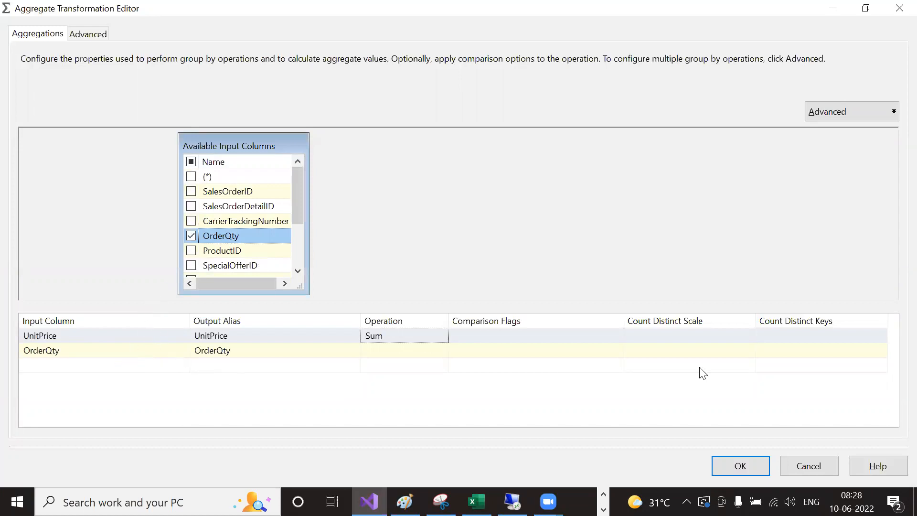
Step: Set the OrderQty operation to Group by in the Aggregate transformation, accept it, and recheck the saved aggregations
{"action": "left_click", "coordinate": [441, 353]}
{"action": "left_click", "coordinate": [442, 353]}
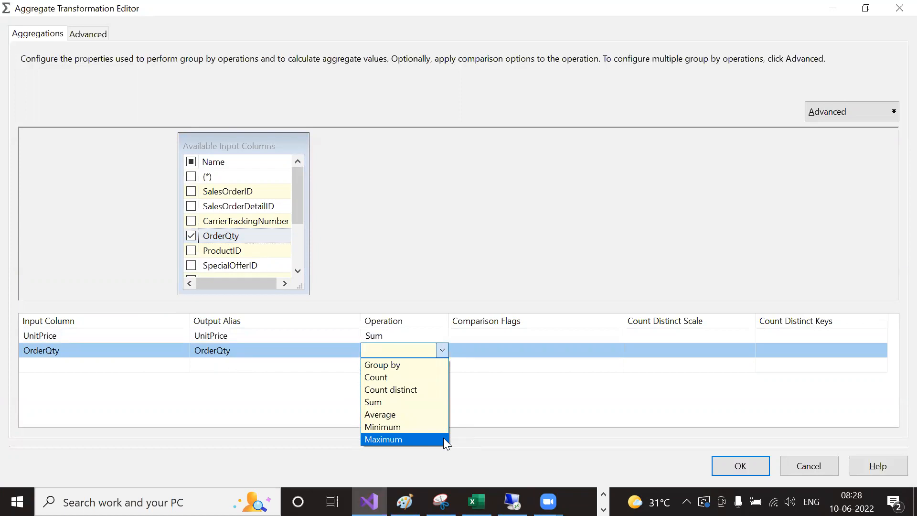
{"action": "left_click", "coordinate": [399, 363]}
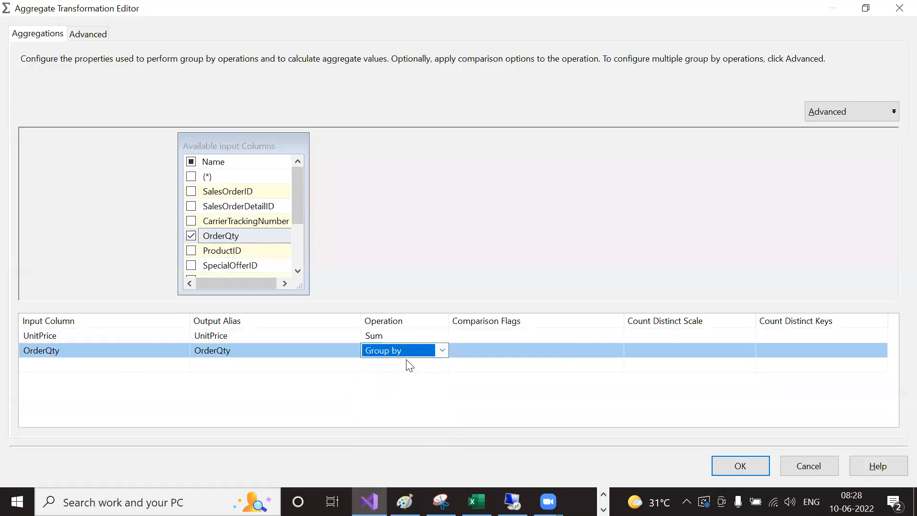
{"action": "left_click", "coordinate": [461, 395]}
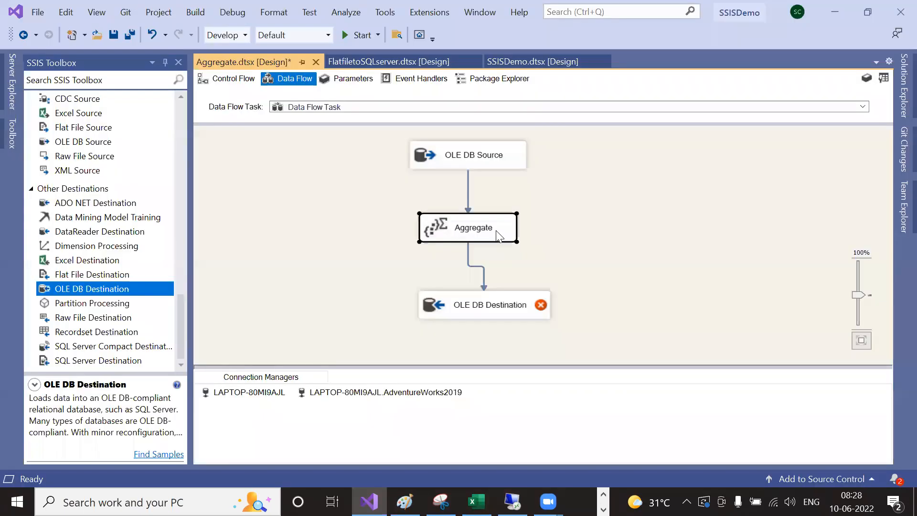
{"action": "double_click", "coordinate": [496, 231]}
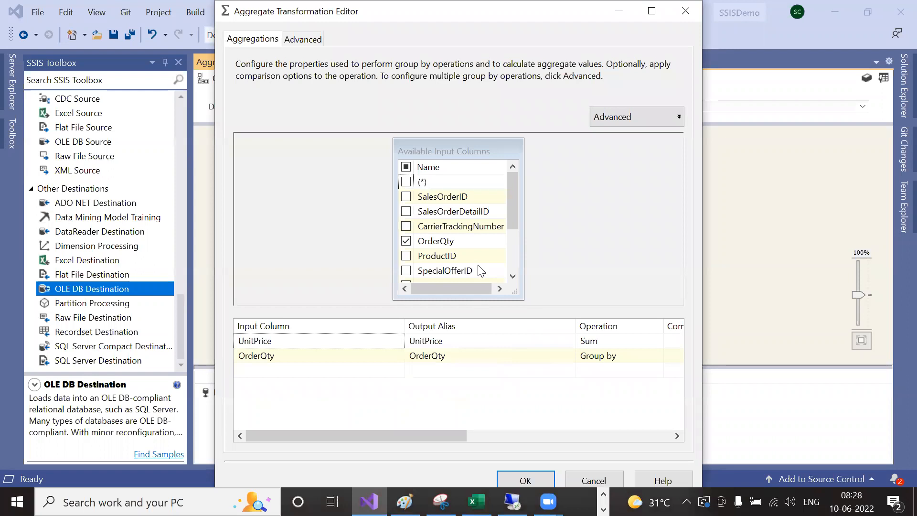
{"action": "left_click", "coordinate": [652, 12]}
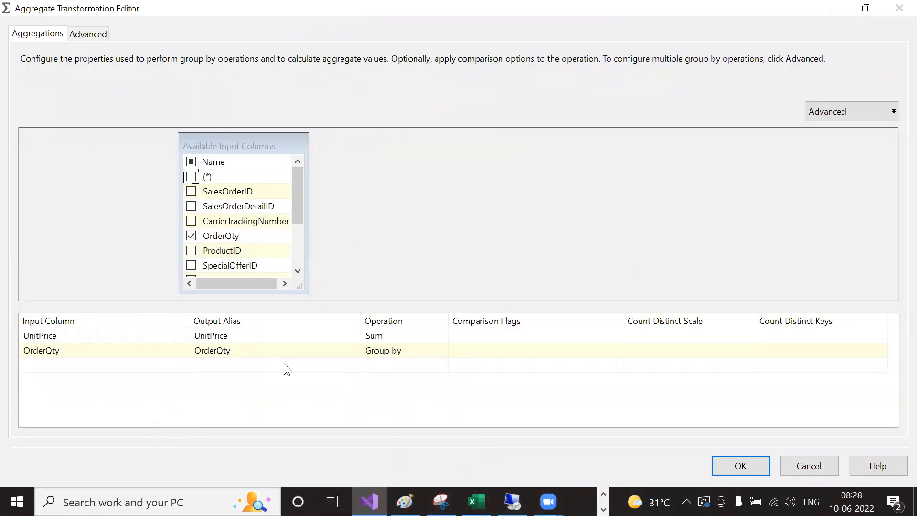
{"action": "left_click", "coordinate": [763, 462]}
{"action": "left_click_drag", "start_coordinate": [481, 239], "coordinate": [482, 236]}
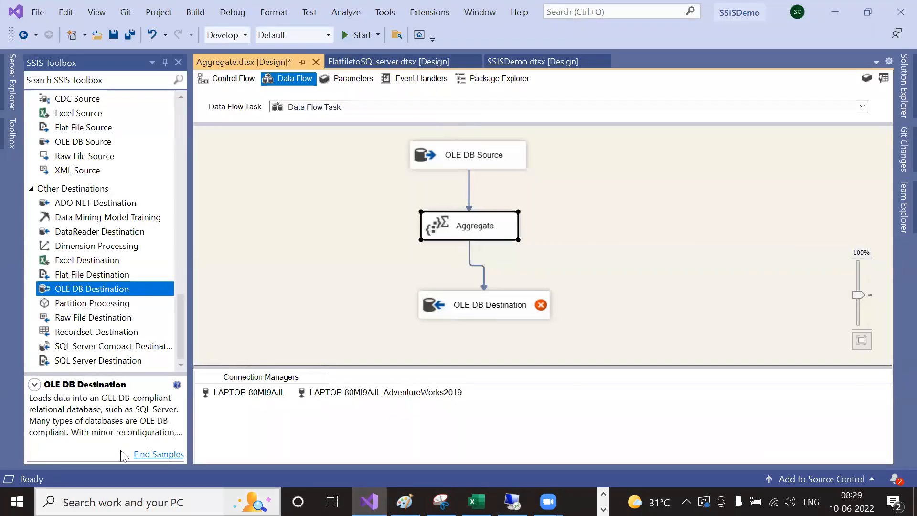
Step: Search the SSIS Toolbox for the Sort transformation and clear the search
{"action": "left_click", "coordinate": [57, 80]}
{"action": "type", "text": "sort"}
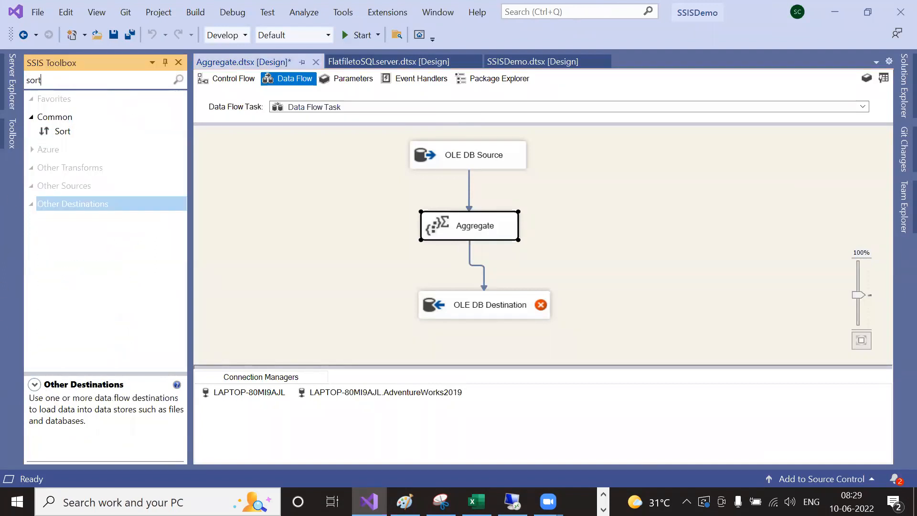
{"action": "left_click", "coordinate": [64, 130]}
{"action": "left_click_drag", "start_coordinate": [95, 84], "coordinate": [3, 85]}
{"action": "key", "text": "BackSpace"}
Step: Move the OLE DB Destination closer beneath the Aggregate transformation and save the package
{"action": "left_click_drag", "start_coordinate": [514, 304], "coordinate": [507, 291]}
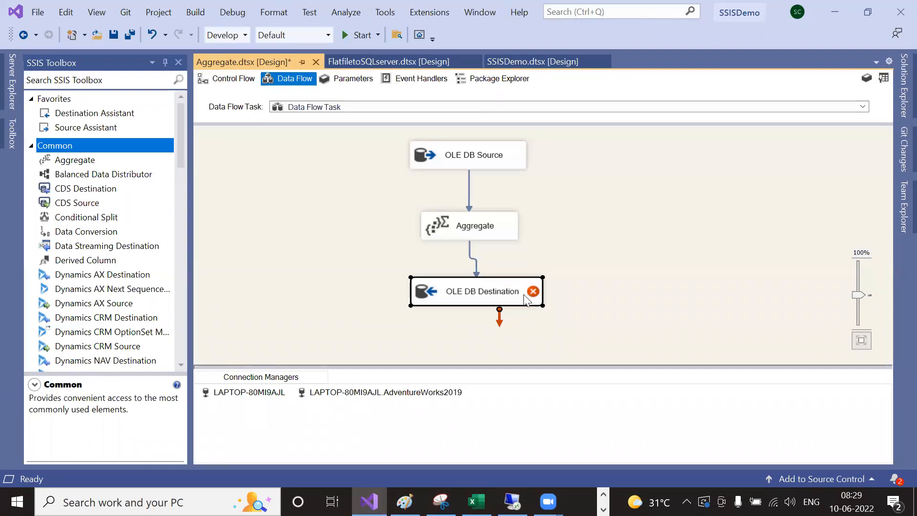
{"action": "mouse_move", "coordinate": [533, 294]}
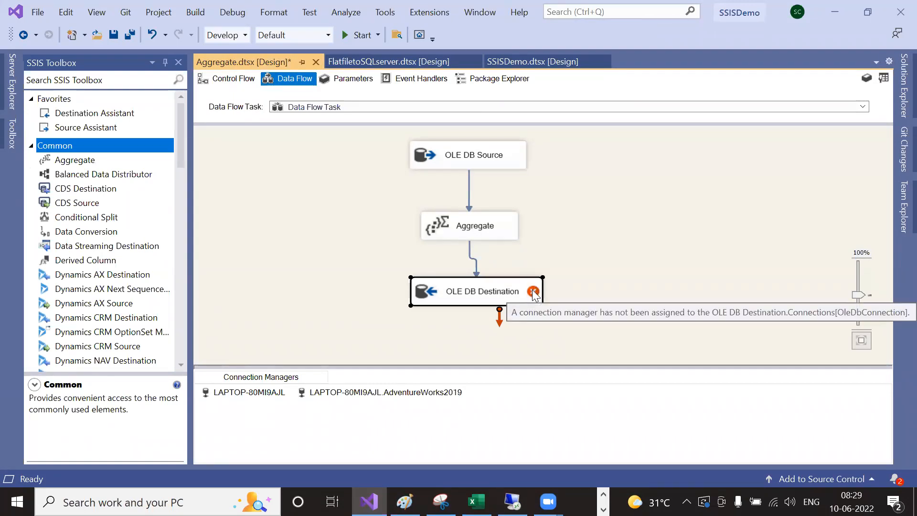
{"action": "key", "text": "ctrl+s"}
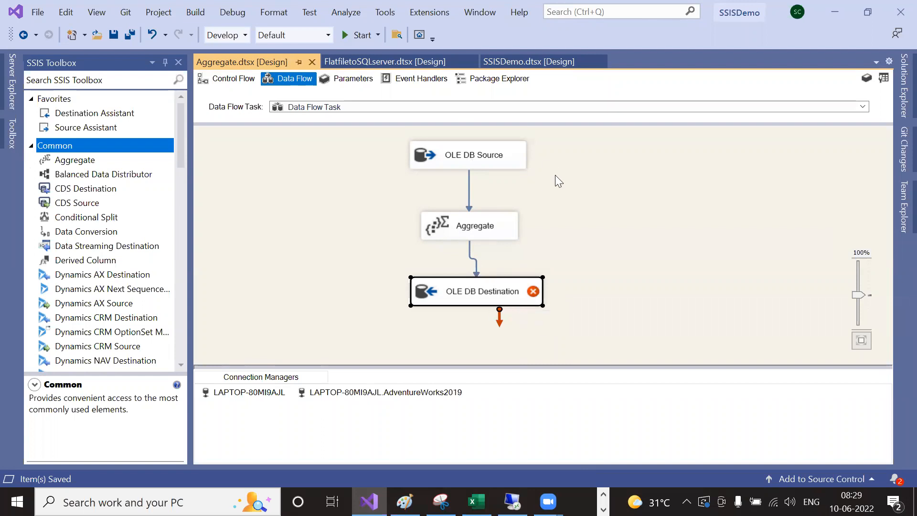
Step: Create a new table named NewAggregateData as the target of the OLE DB Destination, using the generated UnitPrice and OrderQty columns
{"action": "double_click", "coordinate": [533, 291]}
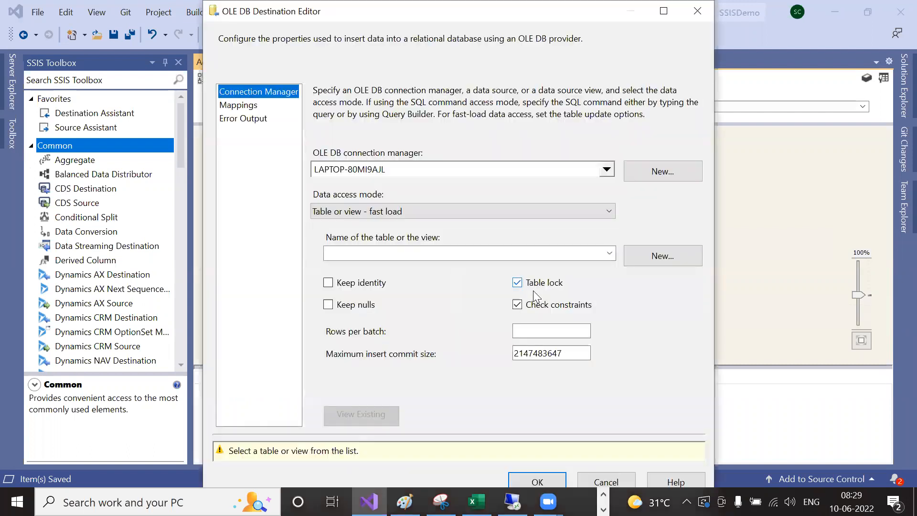
{"action": "double_click", "coordinate": [557, 12]}
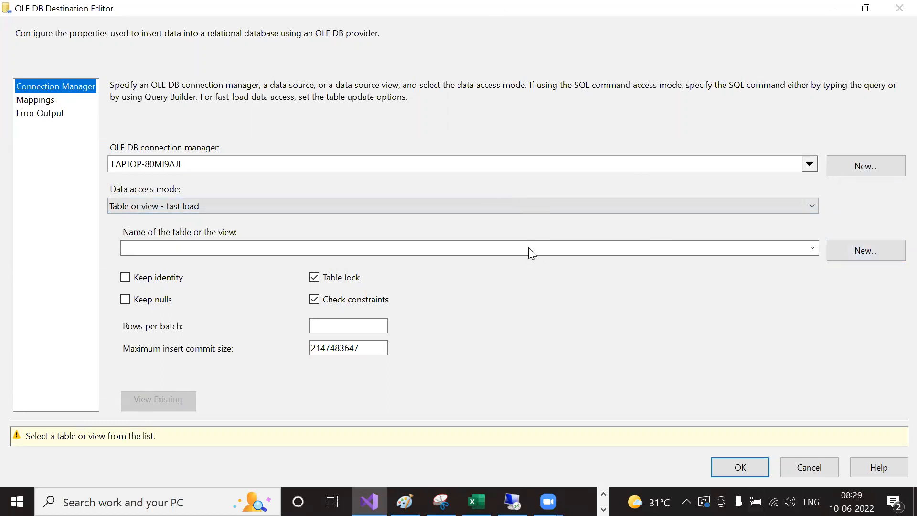
{"action": "left_click", "coordinate": [870, 251]}
{"action": "left_click", "coordinate": [435, 177]}
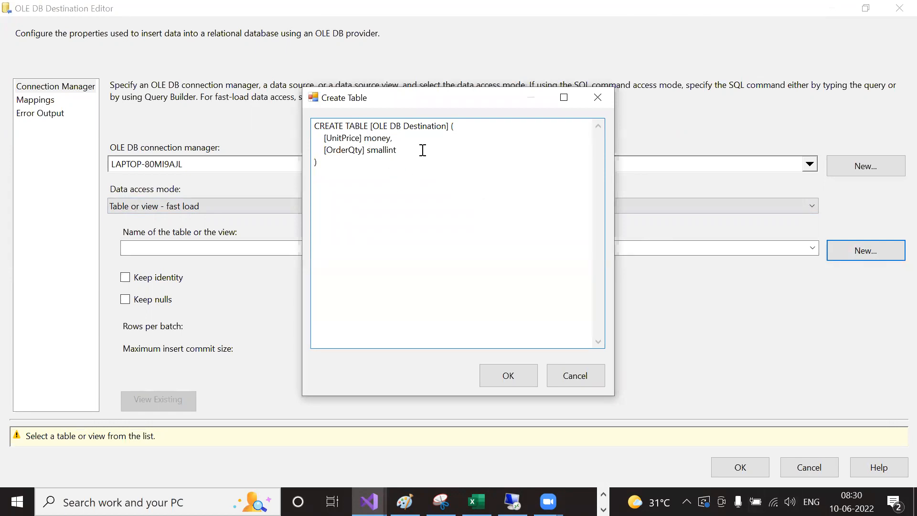
{"action": "left_click_drag", "start_coordinate": [448, 126], "coordinate": [372, 126]}
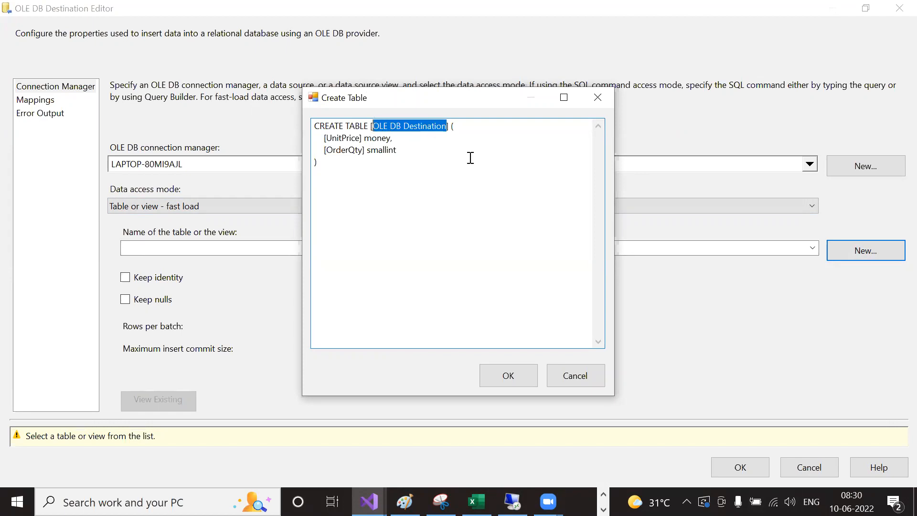
{"action": "key", "text": "BackSpace"}
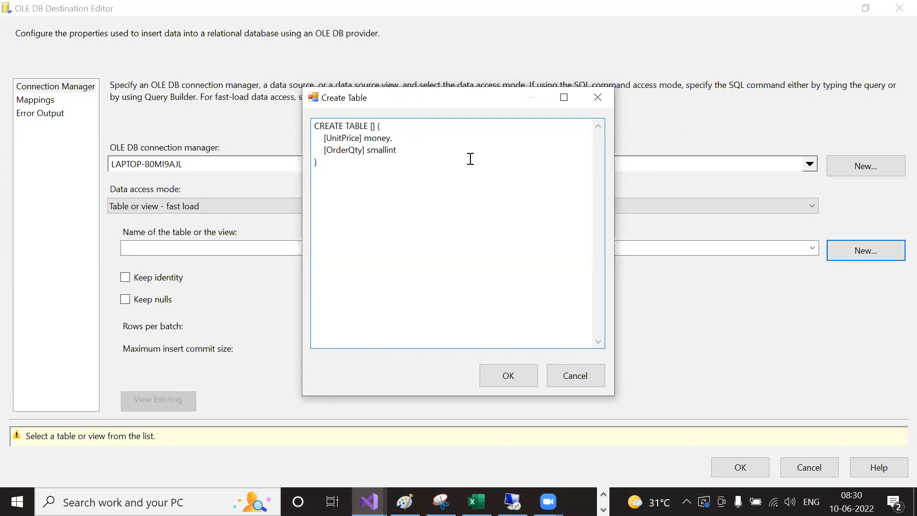
{"action": "type", "text": "NewAggregateData"}
{"action": "left_click", "coordinate": [508, 376]}
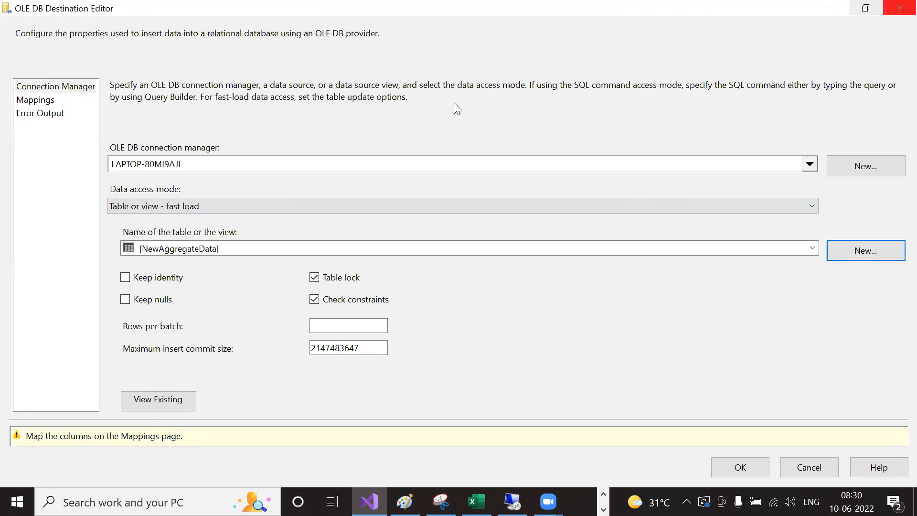
Step: Map the UnitPrice and OrderQty input columns to the same-named destination columns of NewAggregateData
{"action": "left_click", "coordinate": [41, 102]}
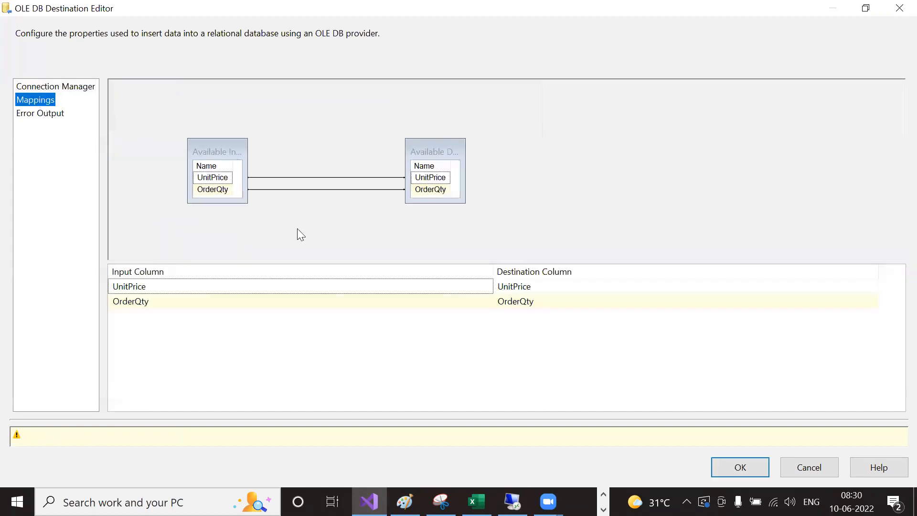
{"action": "left_click", "coordinate": [601, 288]}
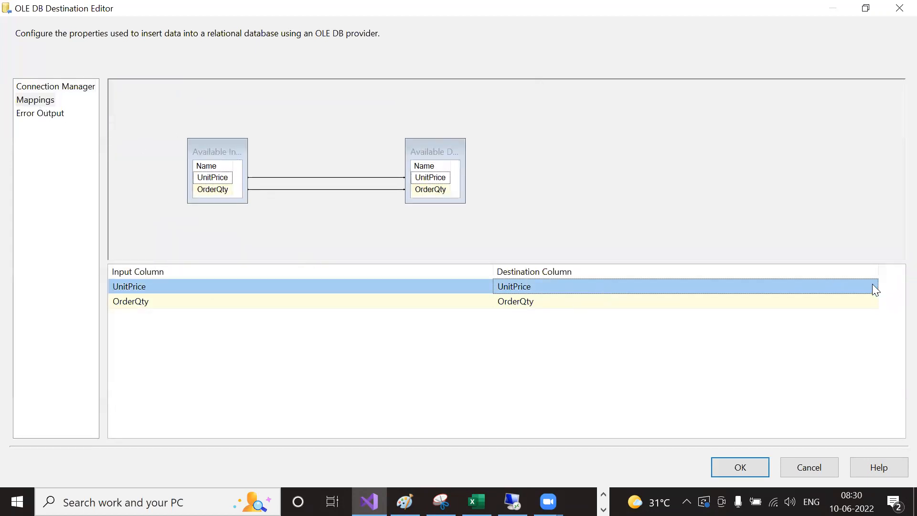
{"action": "left_click", "coordinate": [504, 306]}
{"action": "left_click", "coordinate": [447, 287]}
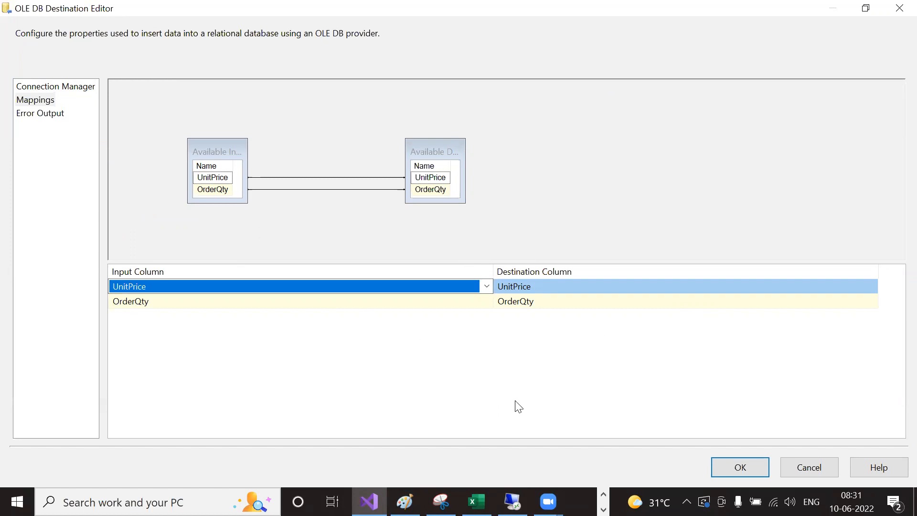
{"action": "left_click", "coordinate": [527, 412]}
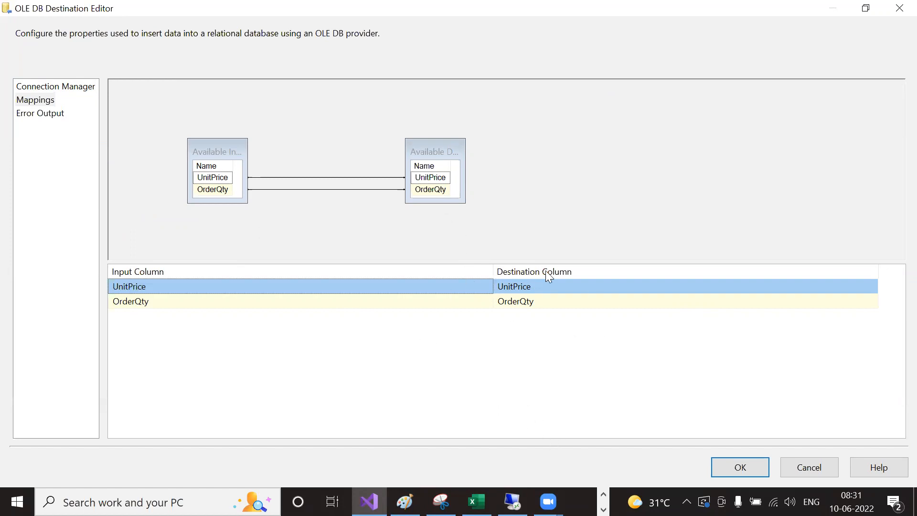
Step: Set the input for the UnitPrice destination column to <ignore>, and restore it to UnitPrice
{"action": "left_click", "coordinate": [493, 287]}
{"action": "left_click", "coordinate": [486, 286]}
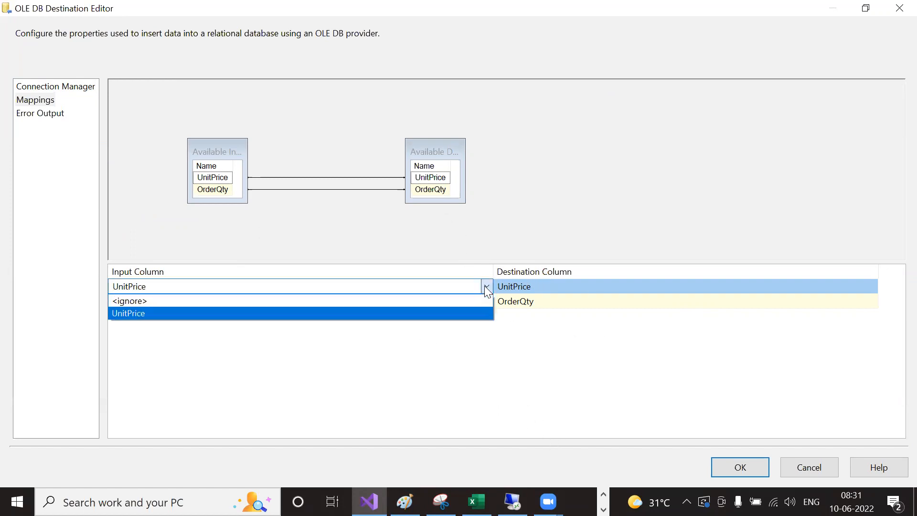
{"action": "left_click", "coordinate": [263, 301]}
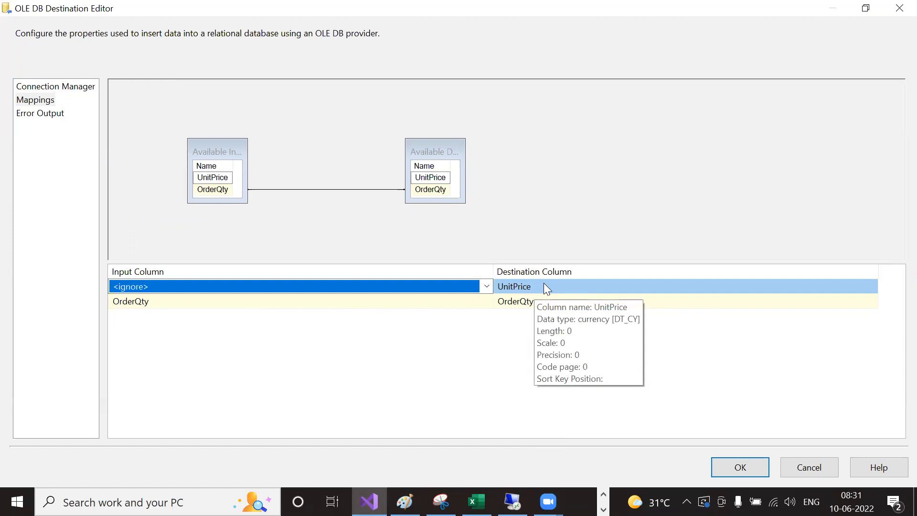
{"action": "left_click", "coordinate": [487, 286]}
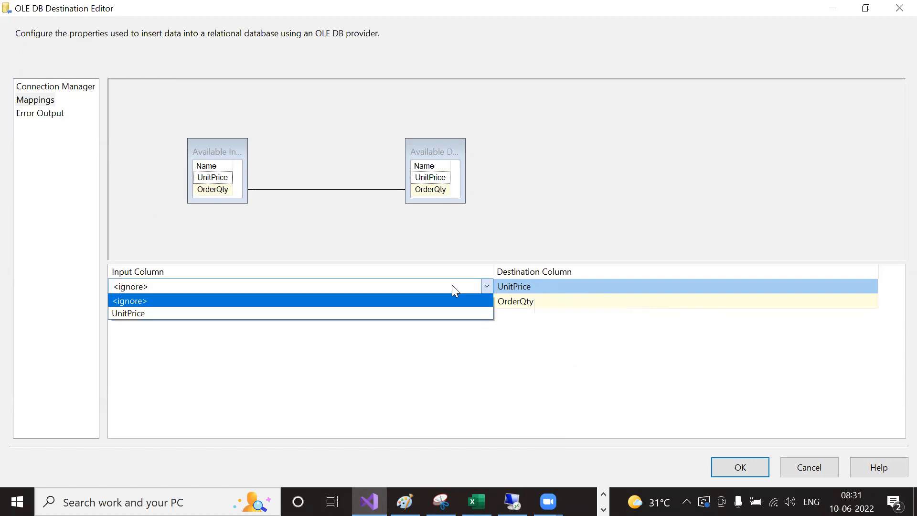
{"action": "left_click", "coordinate": [360, 314]}
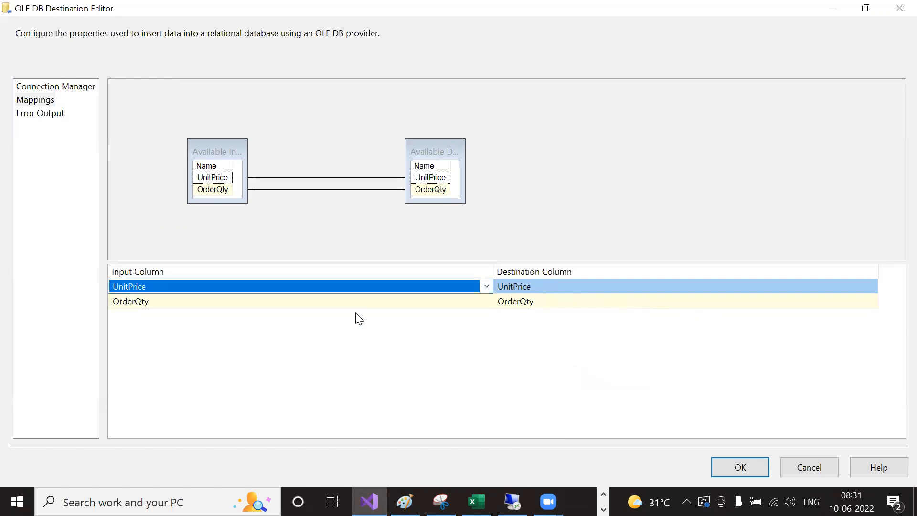
{"action": "left_click", "coordinate": [557, 328]}
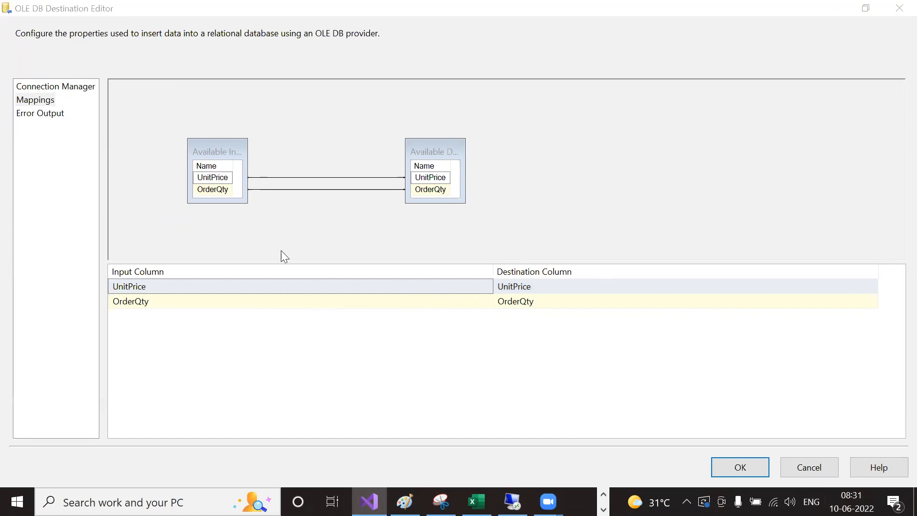
Step: Check the UnitPrice and OrderQty mapping rows and accept the OLE DB Destination configuration
{"action": "mouse_move", "coordinate": [393, 311]}
{"action": "mouse_move", "coordinate": [455, 311]}
{"action": "left_click", "coordinate": [445, 306]}
{"action": "left_click", "coordinate": [436, 290]}
{"action": "left_click", "coordinate": [430, 304]}
{"action": "left_click", "coordinate": [425, 290]}
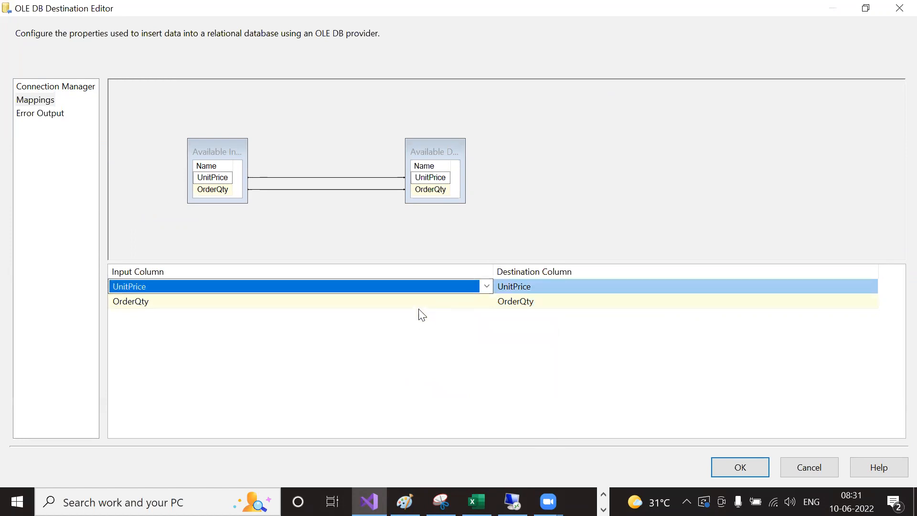
{"action": "left_click", "coordinate": [422, 306]}
{"action": "left_click", "coordinate": [422, 293]}
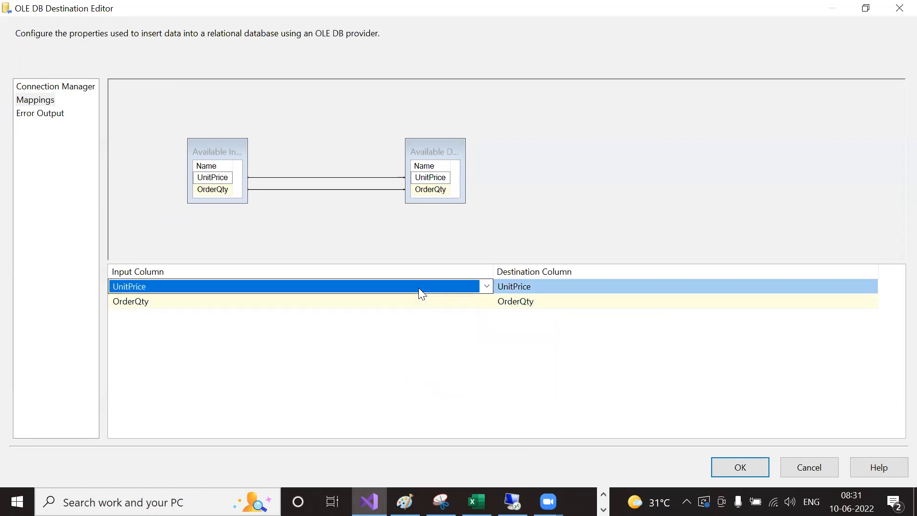
{"action": "left_click", "coordinate": [397, 304]}
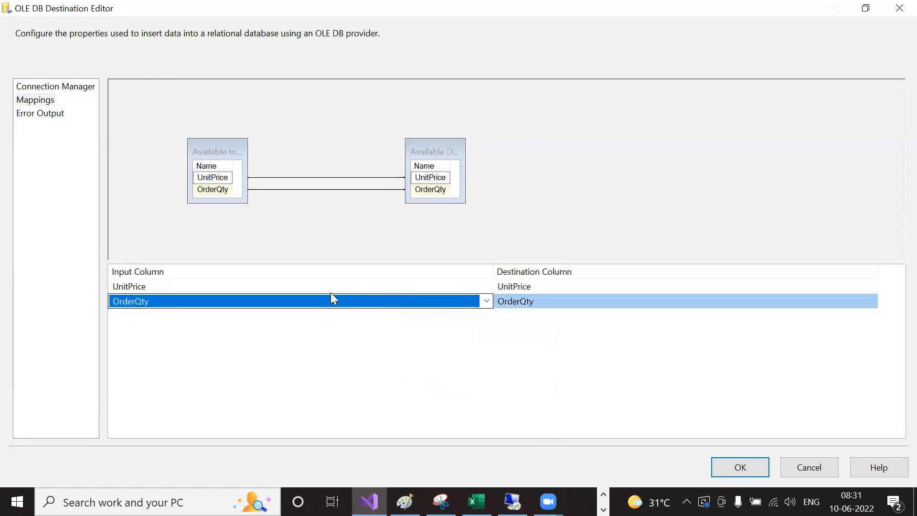
{"action": "left_click", "coordinate": [170, 289]}
{"action": "left_click", "coordinate": [225, 301]}
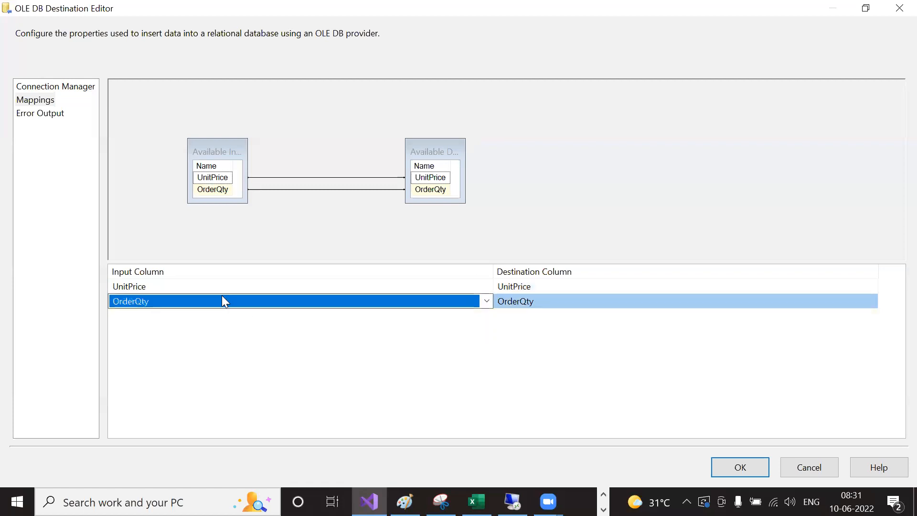
{"action": "left_click", "coordinate": [256, 286]}
{"action": "left_click", "coordinate": [753, 468]}
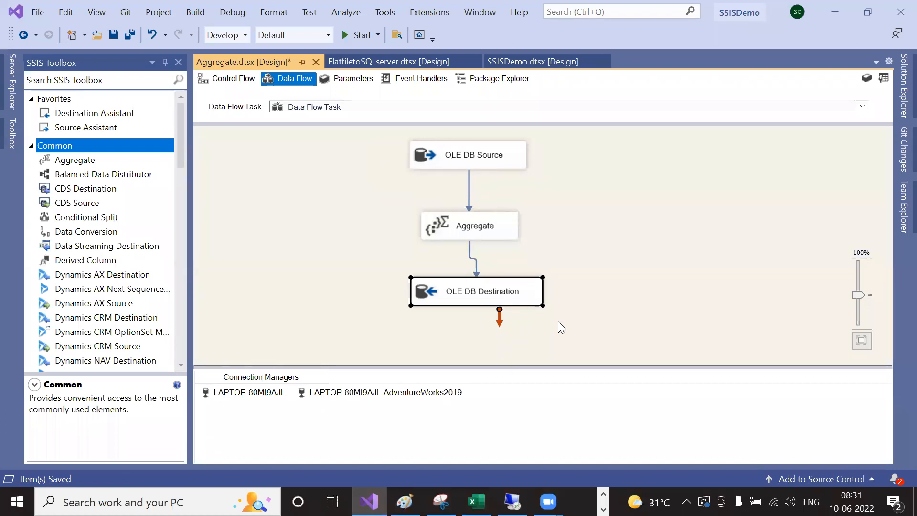
Step: Reposition the Data Flow Task on the control flow canvas and save the Aggregate package
{"action": "left_click", "coordinate": [232, 79]}
{"action": "key", "text": "ctrl+s"}
{"action": "left_click_drag", "start_coordinate": [405, 136], "coordinate": [420, 163]}
{"action": "key", "text": "ctrl+s"}
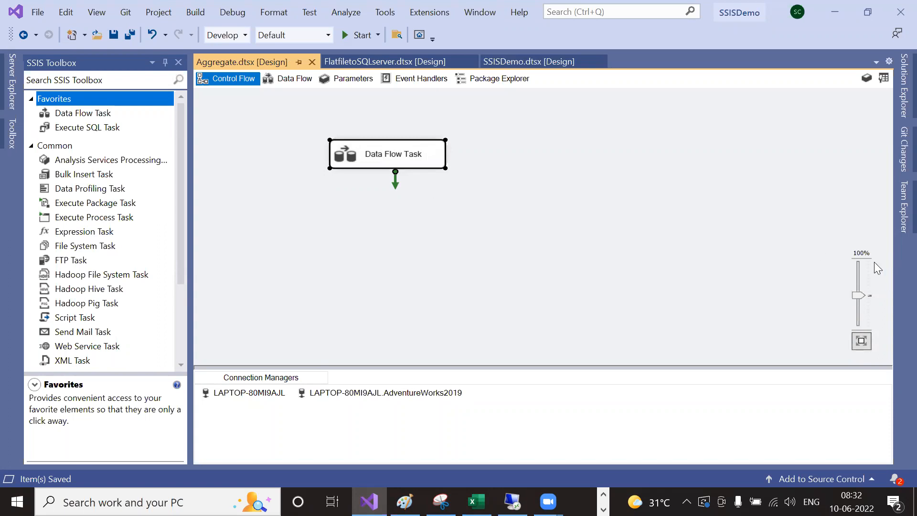
Step: Execute the Aggregate.dtsx package from the SSISDemo project
{"action": "left_click", "coordinate": [894, 88]}
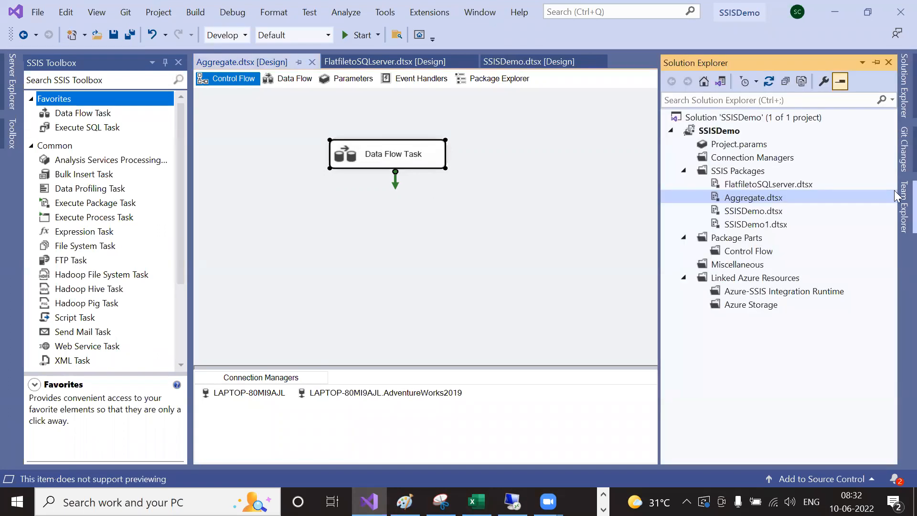
{"action": "right_click", "coordinate": [747, 199]}
{"action": "key", "text": "Escape"}
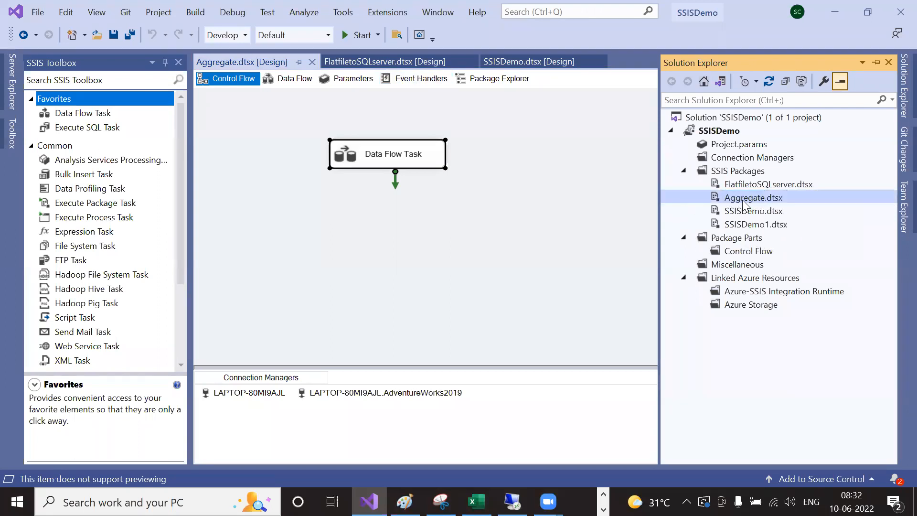
{"action": "right_click", "coordinate": [807, 200]}
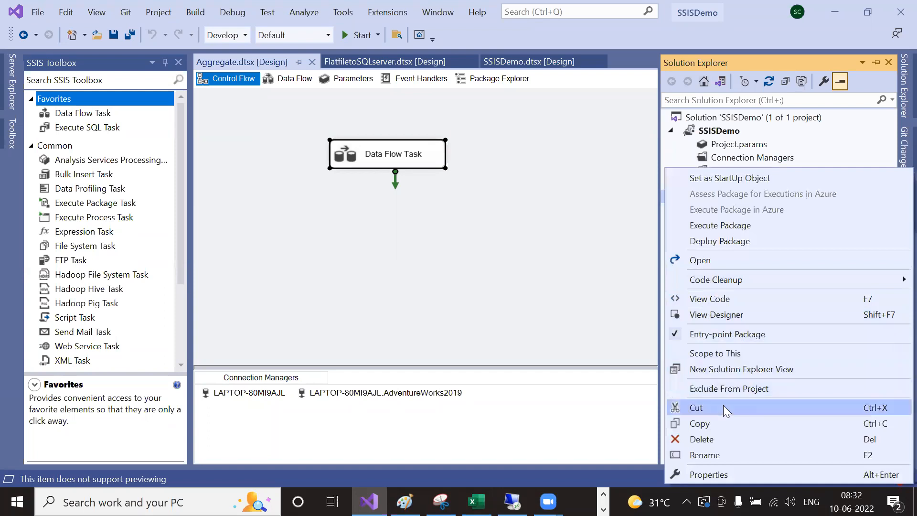
{"action": "left_click", "coordinate": [719, 227]}
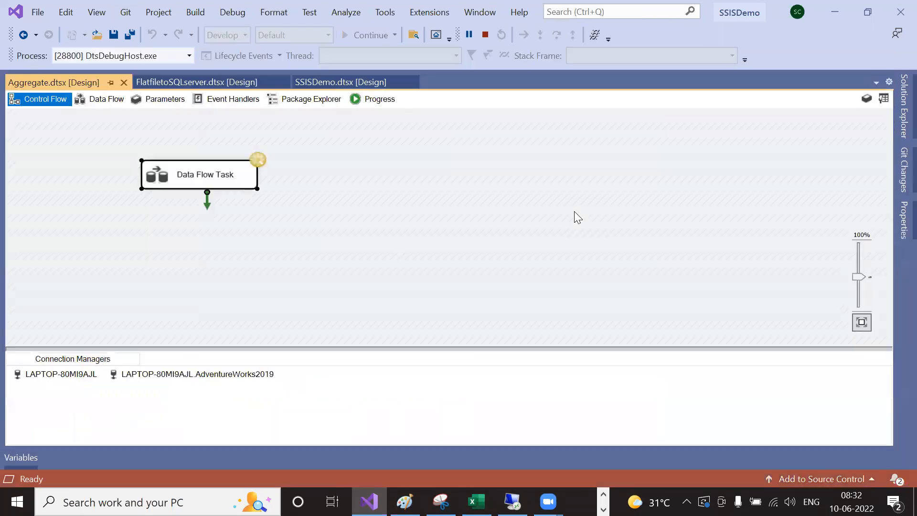
Step: Check the row counts in the executed Data Flow Task against the grouped query results in SQL Server Management Studio
{"action": "double_click", "coordinate": [245, 176]}
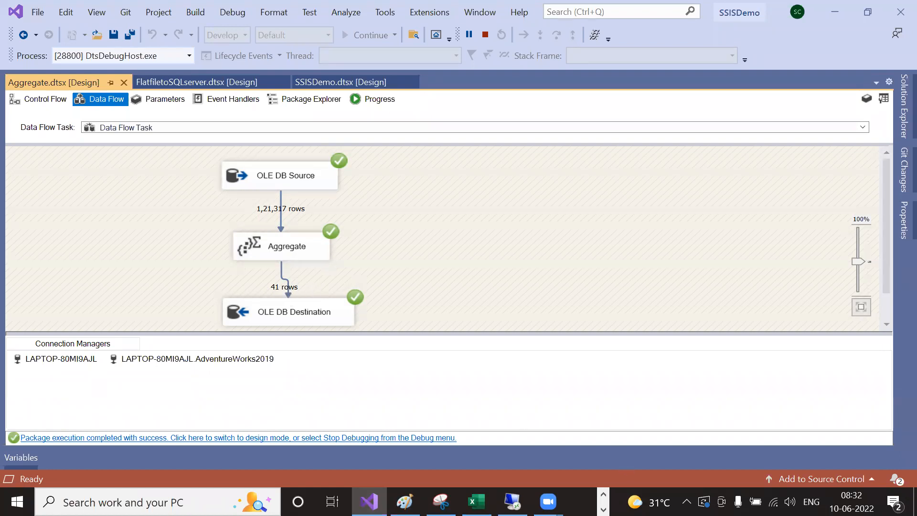
{"action": "left_click", "coordinate": [604, 495]}
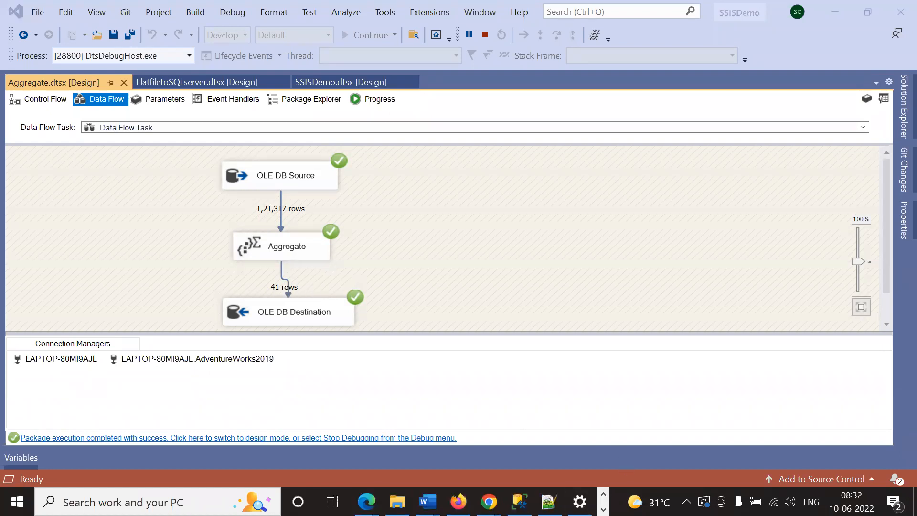
{"action": "left_click", "coordinate": [519, 502]}
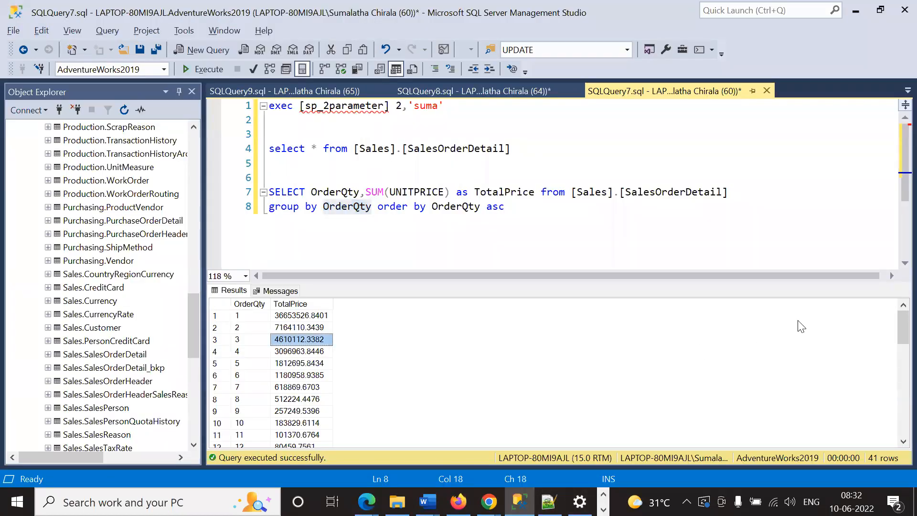
{"action": "key", "text": "alt+Tab"}
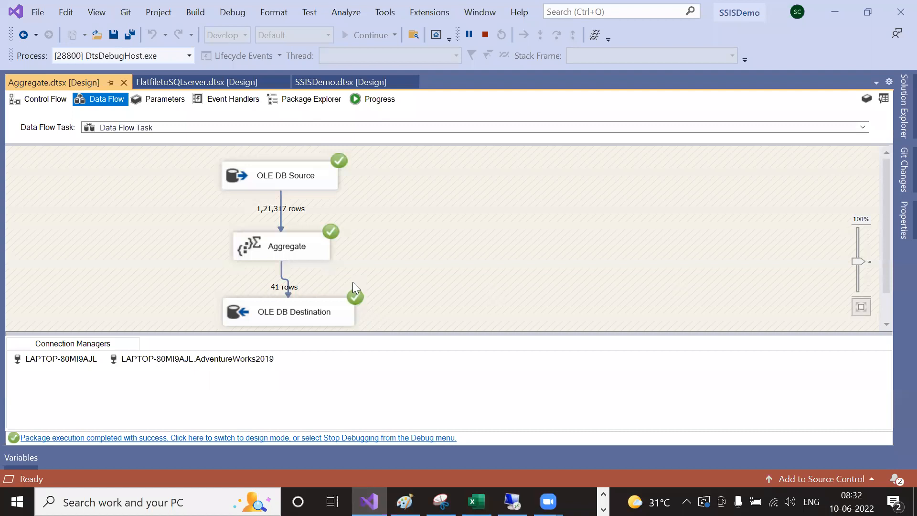
{"action": "key", "text": "alt+Tab"}
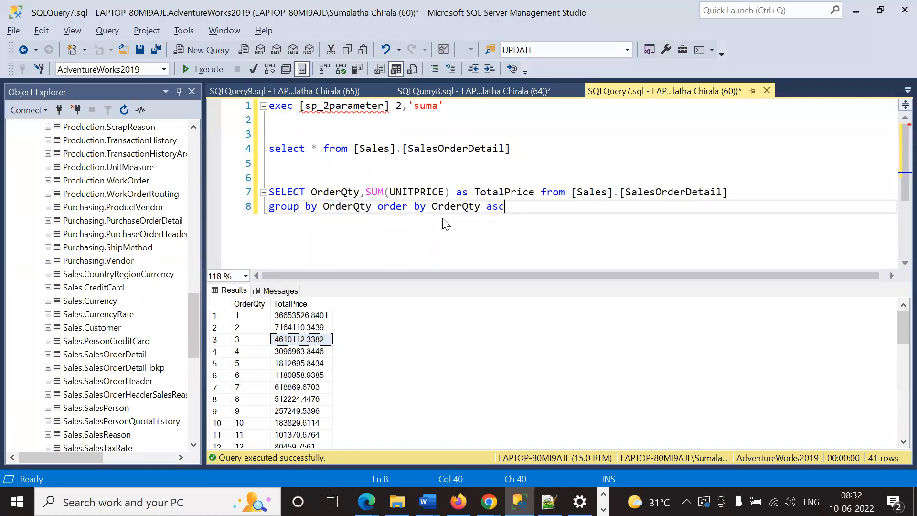
{"action": "key", "text": "alt+Tab"}
{"action": "key", "text": "alt+Tab"}
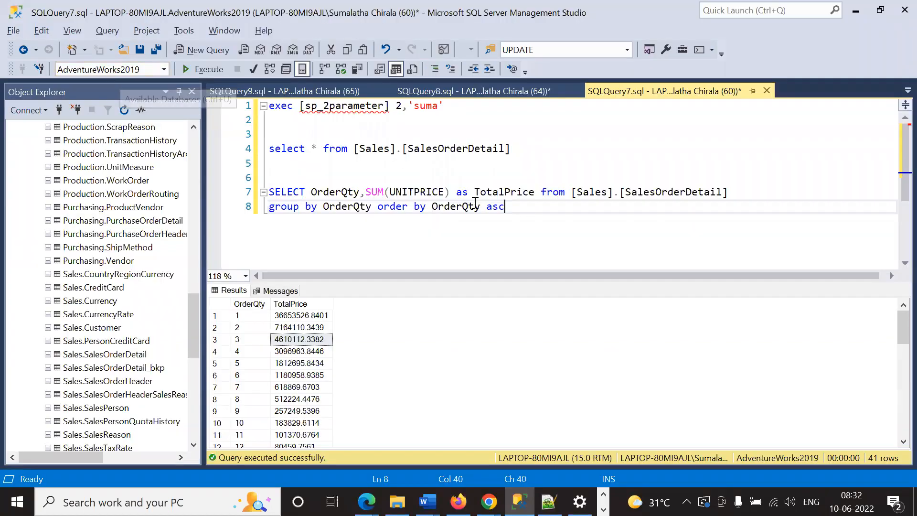
Step: Add the query SELECT * FROM NEWaggregatedata below the existing grouped query
{"action": "key", "text": "Return"}
{"action": "key", "text": "Return"}
{"action": "key", "text": "Return"}
{"action": "type", "text": "selec"}
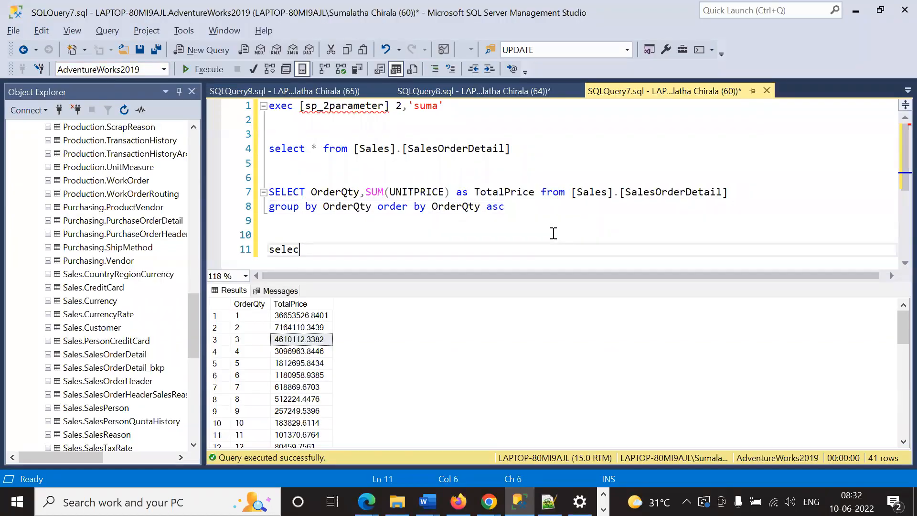
{"action": "key", "text": "BackSpace"}
{"action": "key", "text": "BackSpace"}
{"action": "key", "text": "BackSpace"}
{"action": "key", "text": "BackSpace"}
{"action": "type", "text": "SELECT * FROM "}
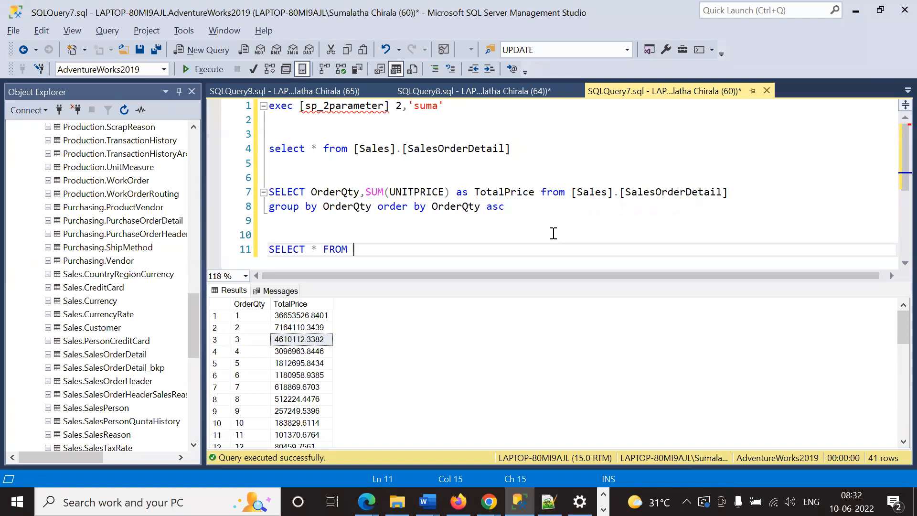
{"action": "type", "text": "NEWAGGRE"}
{"action": "key", "text": "BackSpace"}
{"action": "key", "text": "BackSpace"}
{"action": "key", "text": "BackSpace"}
{"action": "key", "text": "BackSpace"}
{"action": "key", "text": "BackSpace"}
{"action": "type", "text": "agg"}
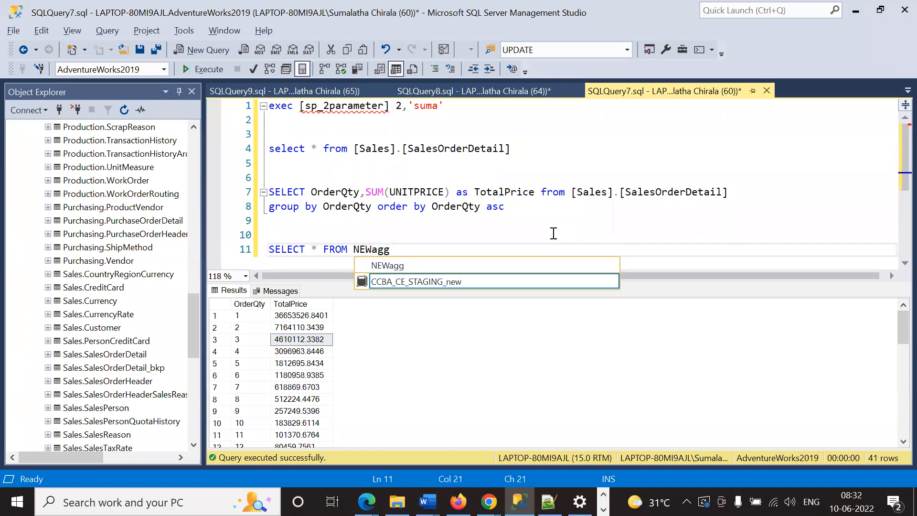
{"action": "type", "text": "regatedata"}
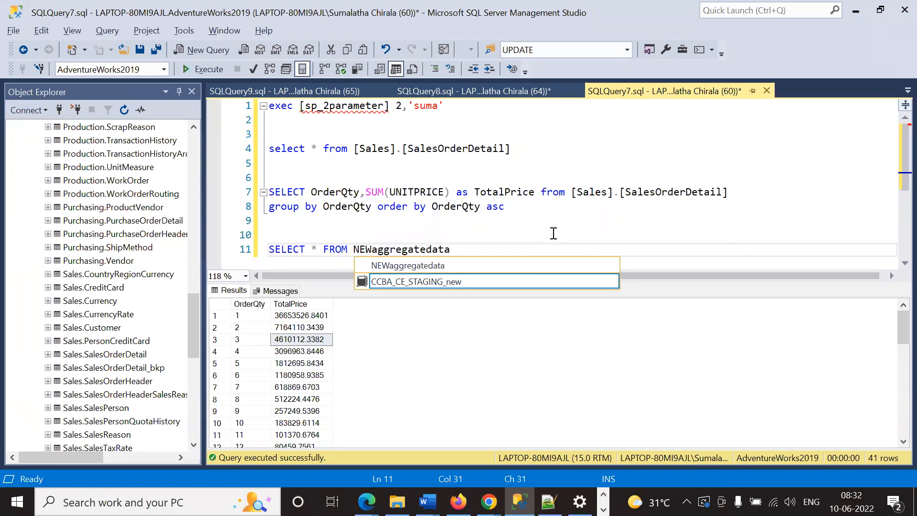
Step: Execute only the NEWaggregatedata query against AdventureWorks2019
{"action": "left_click_drag", "start_coordinate": [509, 253], "coordinate": [250, 258]}
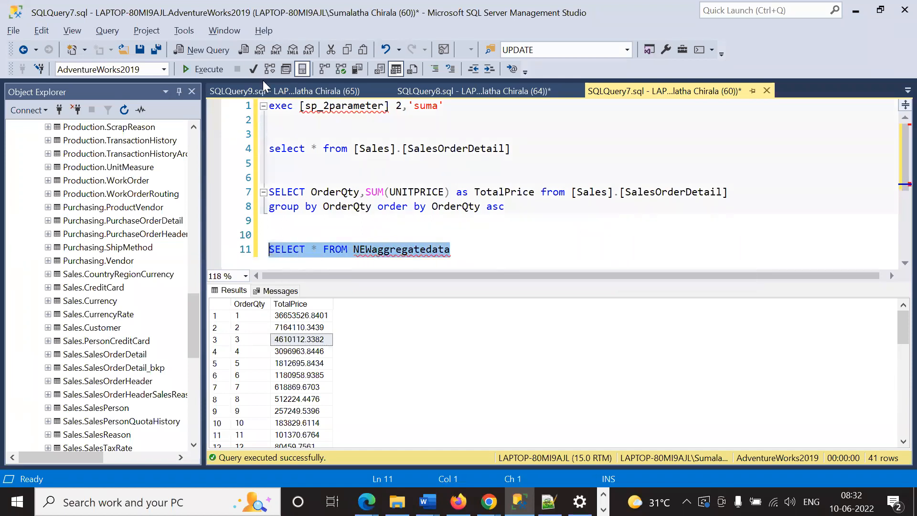
{"action": "left_click", "coordinate": [212, 69]}
{"action": "left_click", "coordinate": [516, 249]}
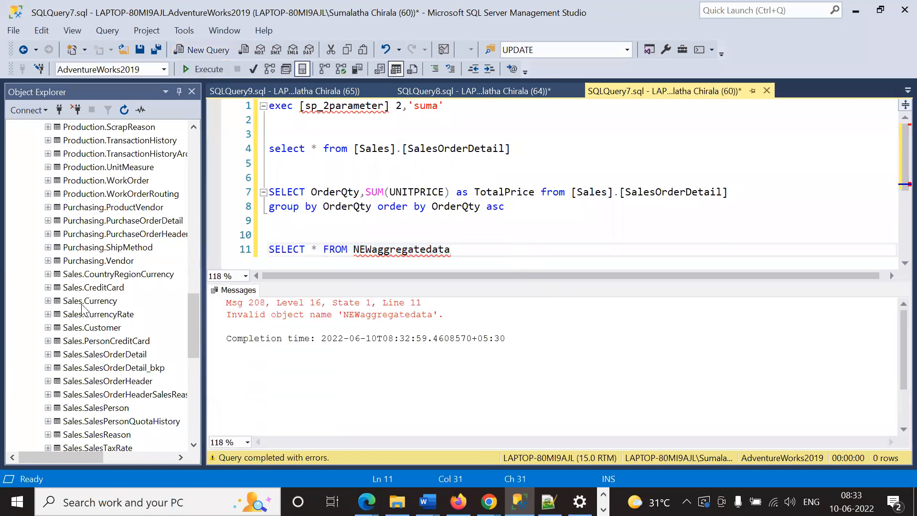
Step: Refresh the AdventureWorks2019 database and look through its tables for the new aggregate table
{"action": "scroll", "coordinate": [82, 308], "scroll_direction": "up", "scroll_amount": 20}
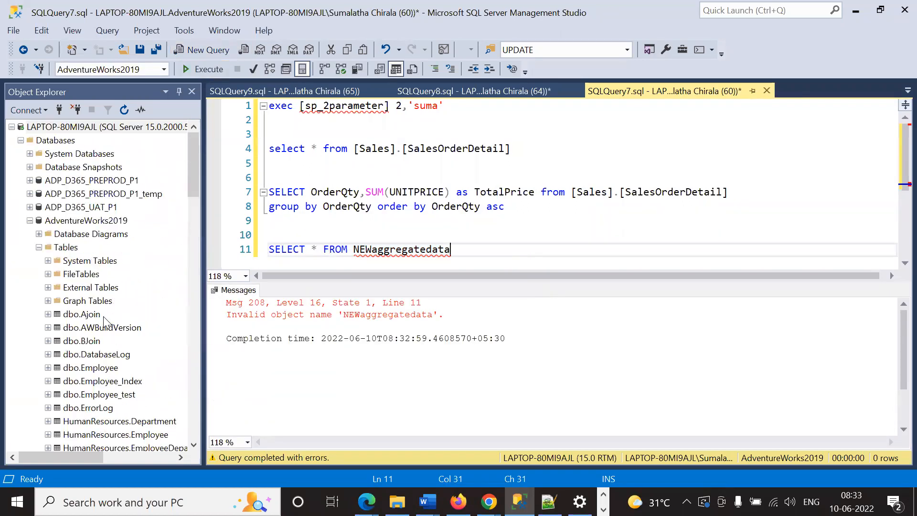
{"action": "right_click", "coordinate": [99, 221]}
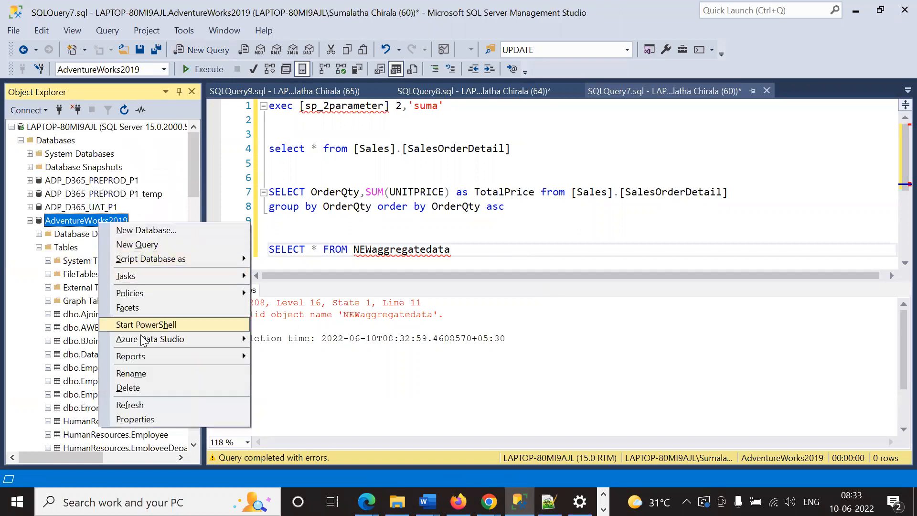
{"action": "left_click", "coordinate": [137, 405]}
{"action": "left_click", "coordinate": [39, 247]}
{"action": "scroll", "coordinate": [135, 306], "scroll_direction": "down", "scroll_amount": 3}
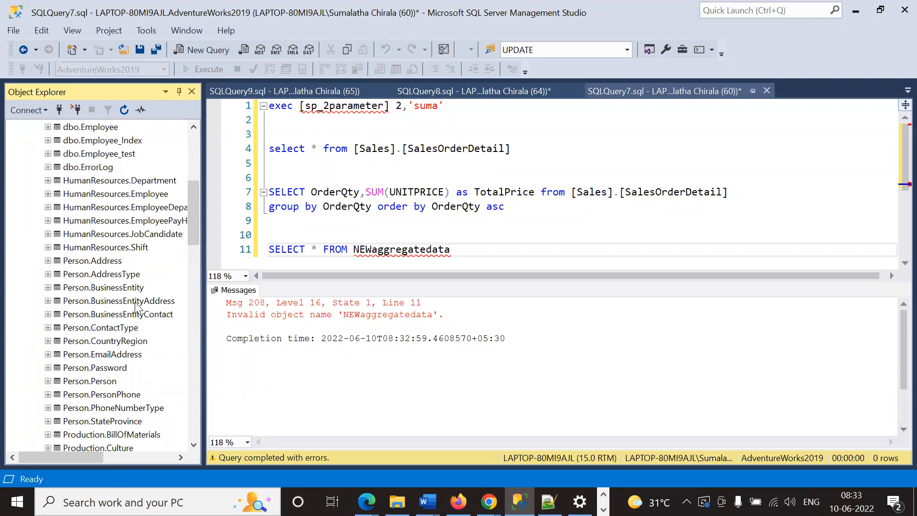
{"action": "scroll", "coordinate": [135, 306], "scroll_direction": "down", "scroll_amount": 20}
{"action": "scroll", "coordinate": [136, 311], "scroll_direction": "up", "scroll_amount": 20}
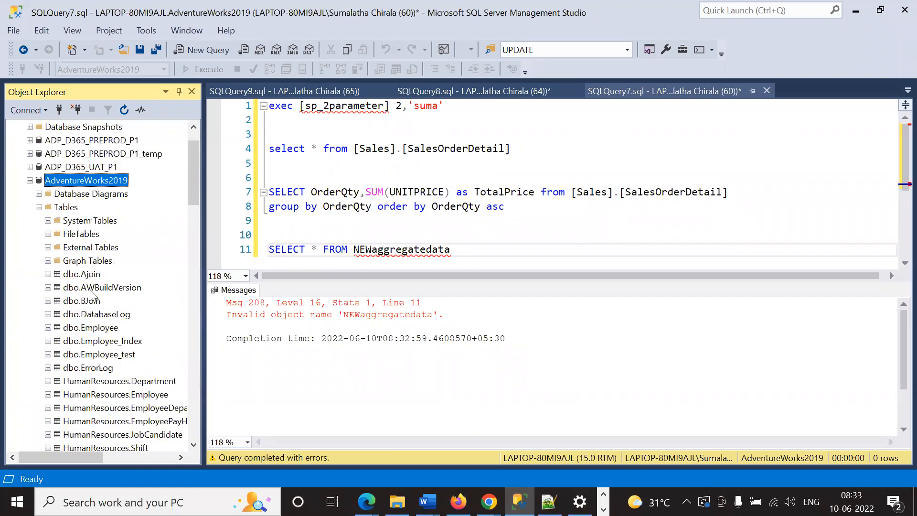
Step: Refresh the sqlservertraining database and look through its tables for the new aggregate table
{"action": "left_click", "coordinate": [30, 181]}
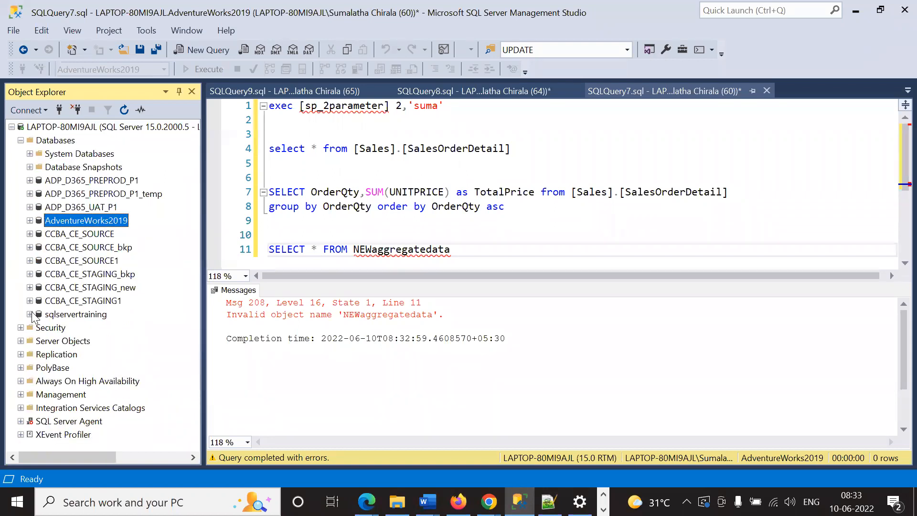
{"action": "left_click", "coordinate": [29, 314]}
{"action": "scroll", "coordinate": [72, 277], "scroll_direction": "up", "scroll_amount": 3}
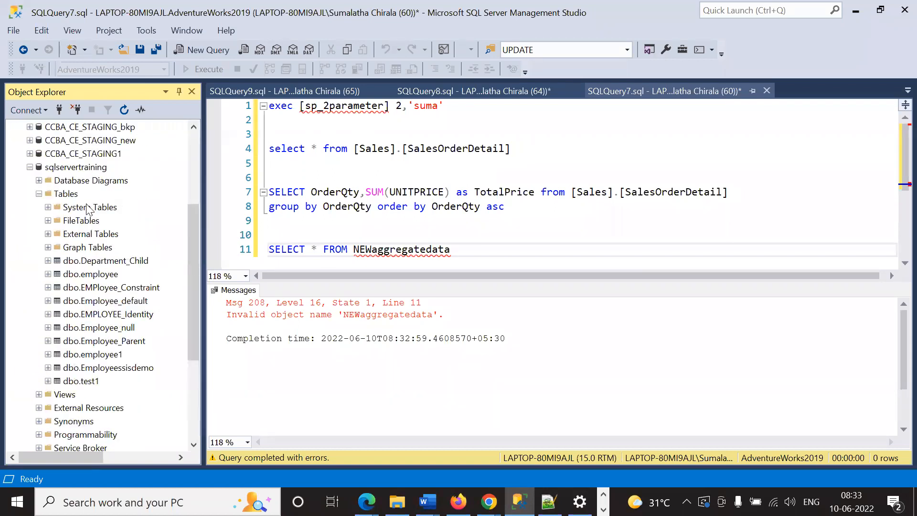
{"action": "right_click", "coordinate": [89, 168]}
{"action": "left_click", "coordinate": [120, 364]}
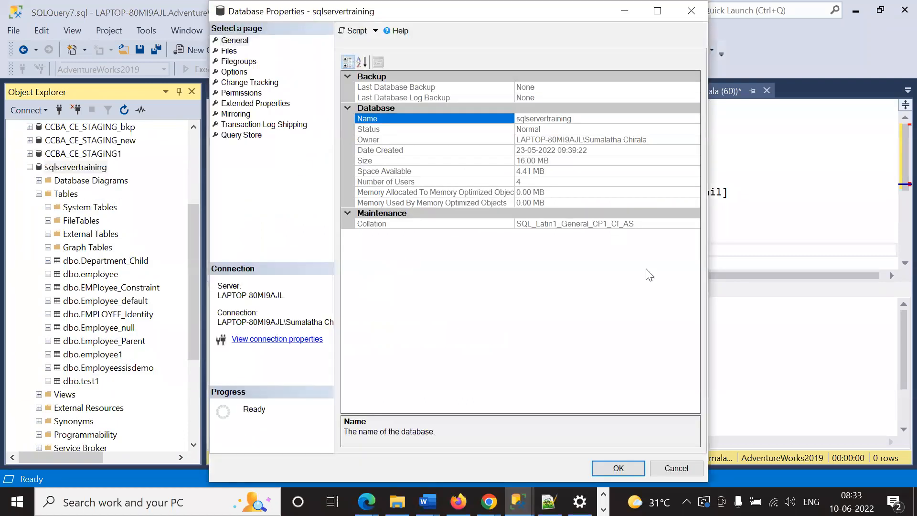
{"action": "key", "text": "Escape"}
{"action": "right_click", "coordinate": [60, 166]}
{"action": "left_click", "coordinate": [100, 345]}
{"action": "left_click", "coordinate": [39, 341]}
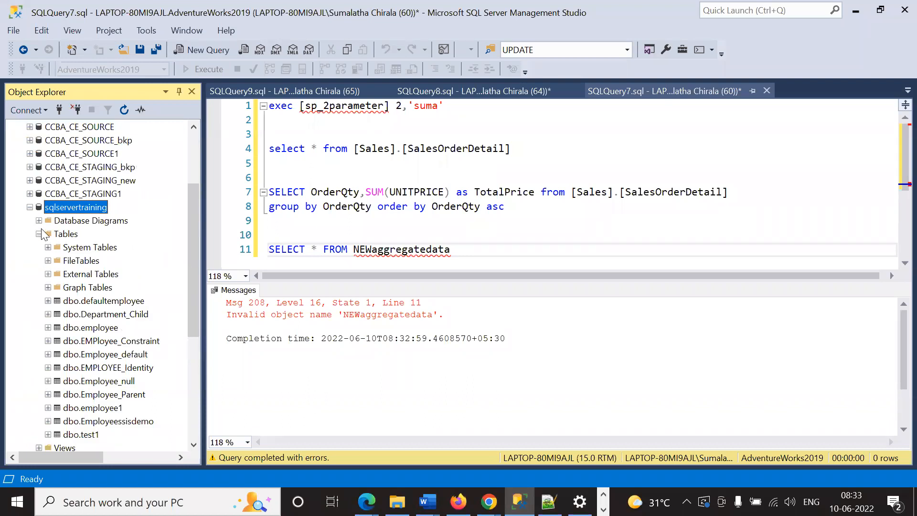
{"action": "left_click", "coordinate": [29, 207]}
Step: Switch to Visual Studio, check the database of the AdventureWorks2019 connection manager, and stop debugging the package
{"action": "key", "text": "alt+Tab"}
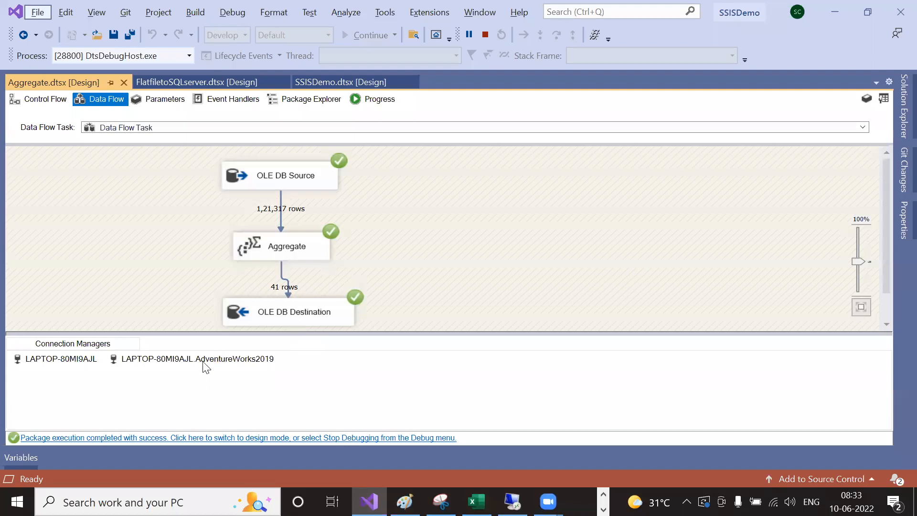
{"action": "left_click", "coordinate": [201, 365]}
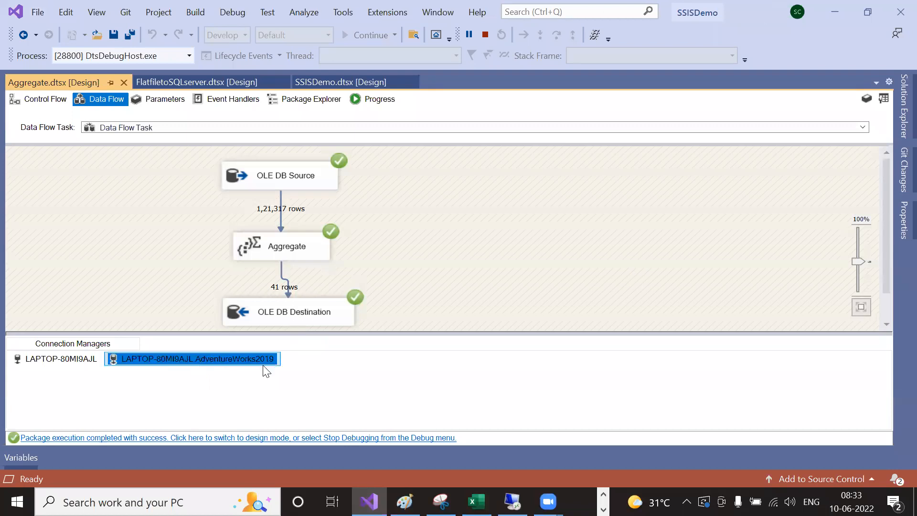
{"action": "double_click", "coordinate": [219, 370]}
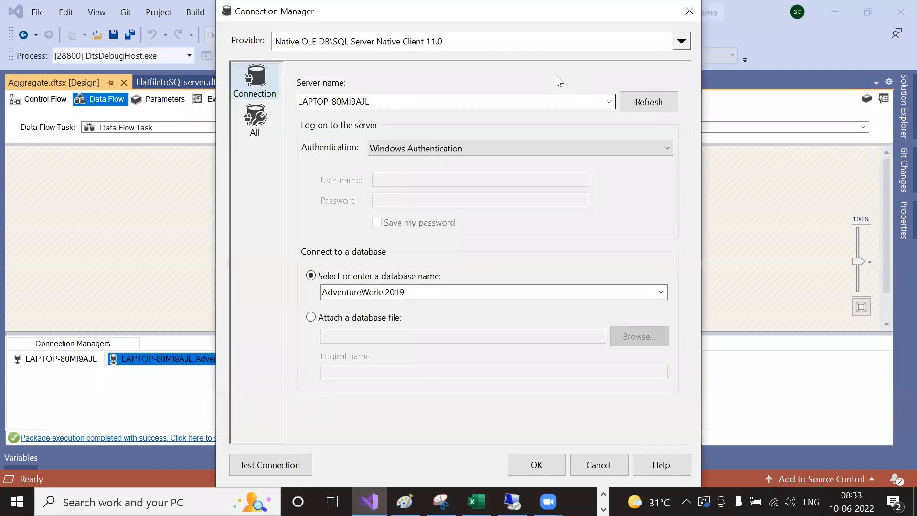
{"action": "left_click", "coordinate": [688, 15]}
{"action": "left_click", "coordinate": [484, 36]}
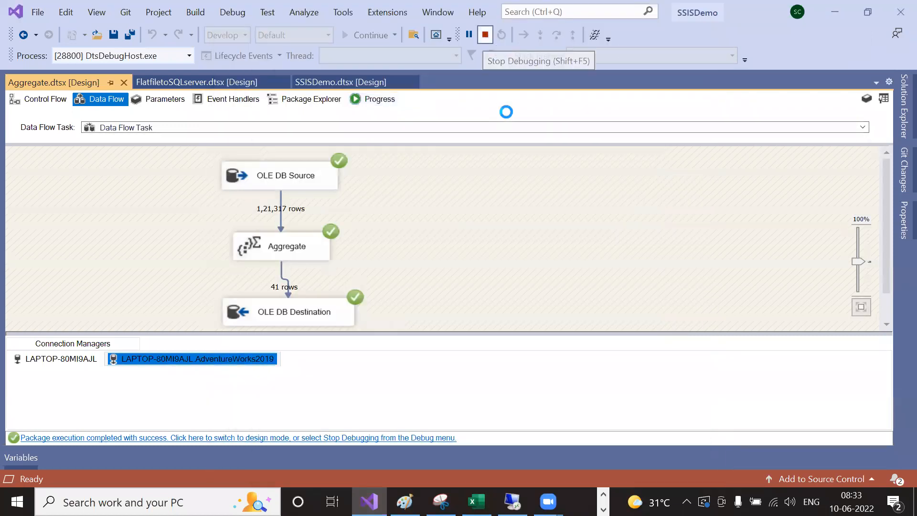
Step: Compare the database settings of the LAPTOP-80MI9AJL and LAPTOP-80MI9AJL.AdventureWorks2019 connection managers without changing them
{"action": "left_click", "coordinate": [257, 391]}
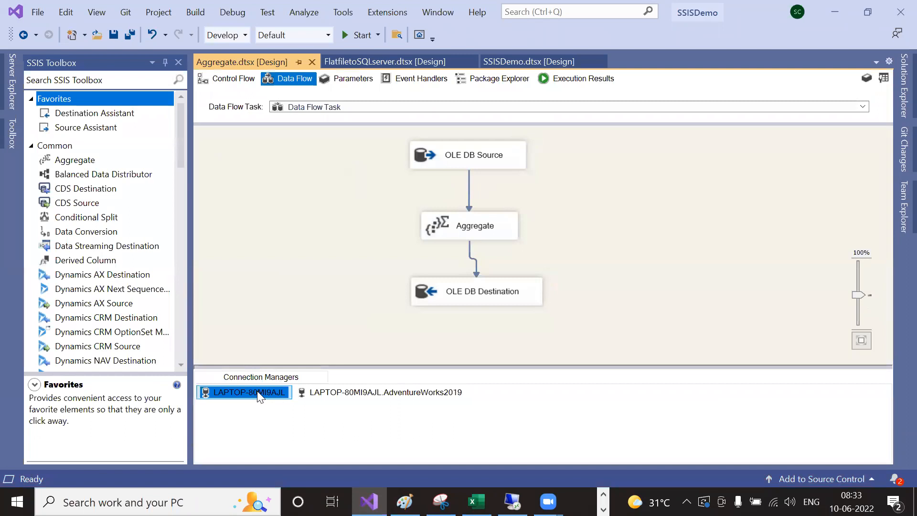
{"action": "double_click", "coordinate": [257, 390]}
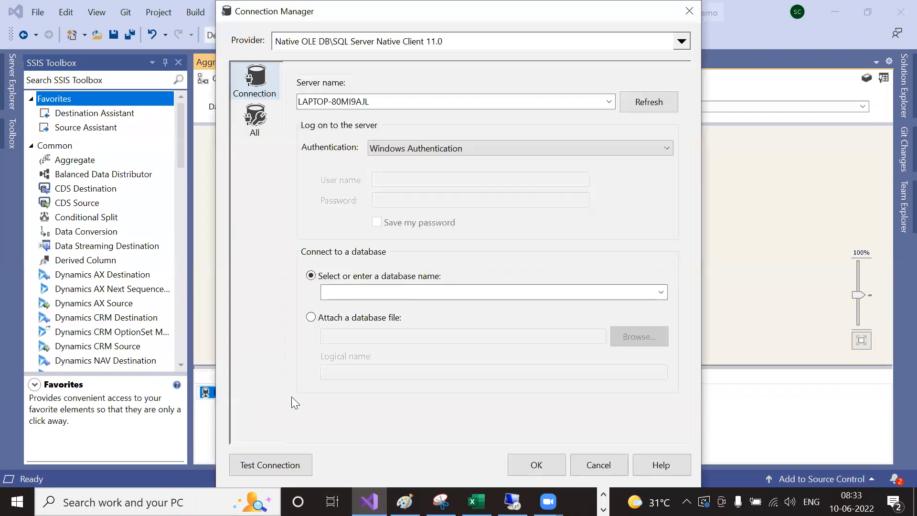
{"action": "left_click", "coordinate": [578, 458]}
{"action": "left_click", "coordinate": [395, 392]}
{"action": "double_click", "coordinate": [401, 392]}
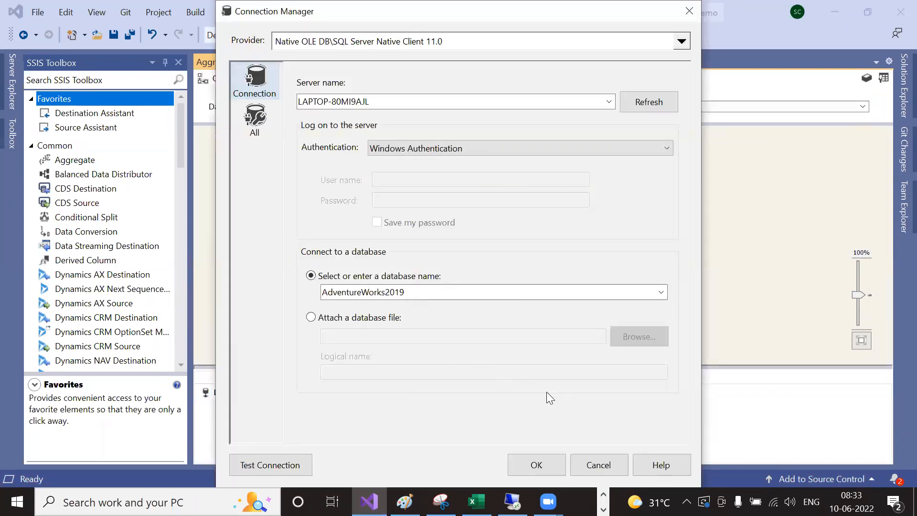
{"action": "left_click", "coordinate": [690, 11]}
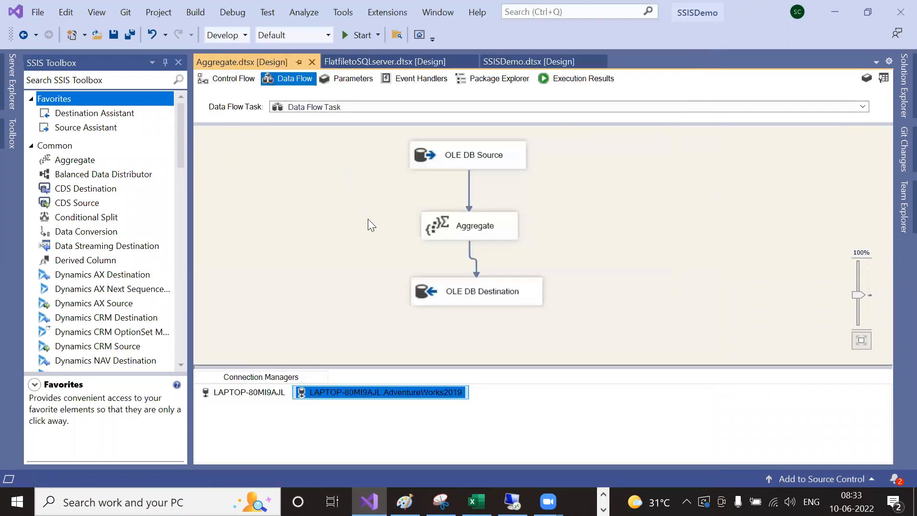
Step: Check which connection manager the OLE DB Destination uses and which database that LAPTOP-80MI9AJL connection specifies
{"action": "double_click", "coordinate": [439, 292]}
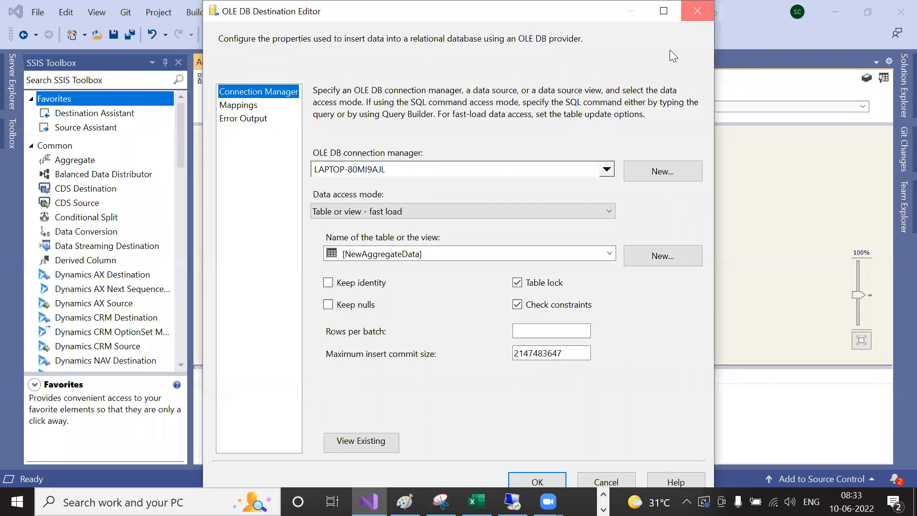
{"action": "left_click", "coordinate": [698, 10]}
{"action": "double_click", "coordinate": [252, 392]}
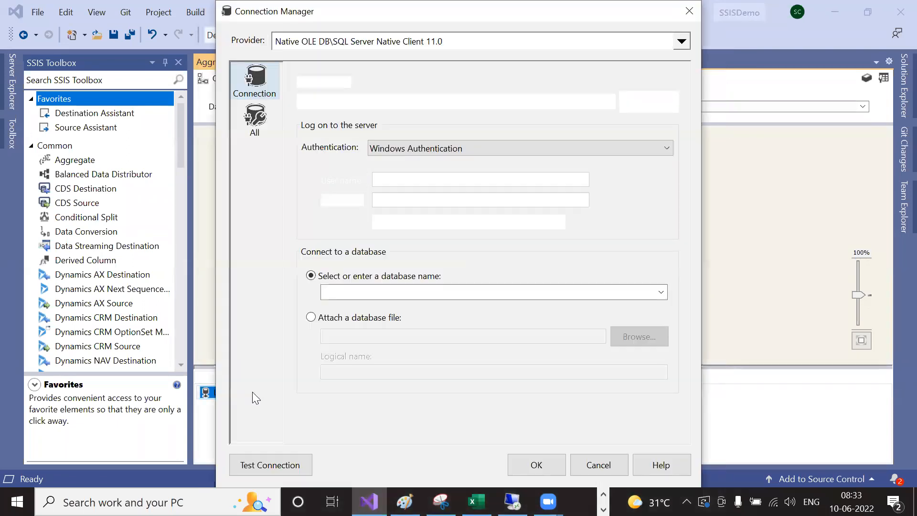
{"action": "left_click", "coordinate": [691, 11]}
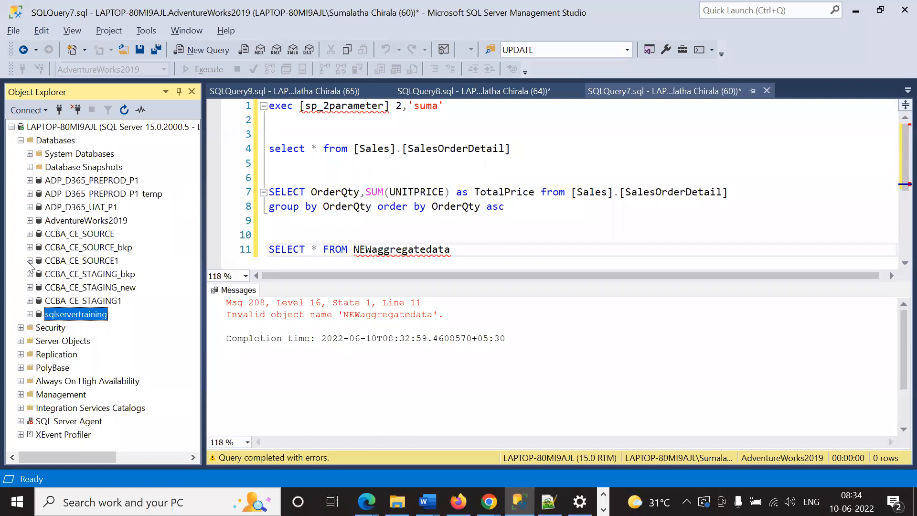
Step: In SQL Server Management Studio, refresh the AdventureWorks2019 Tables folder and recheck it for the new aggregate table
{"action": "left_click", "coordinate": [30, 221]}
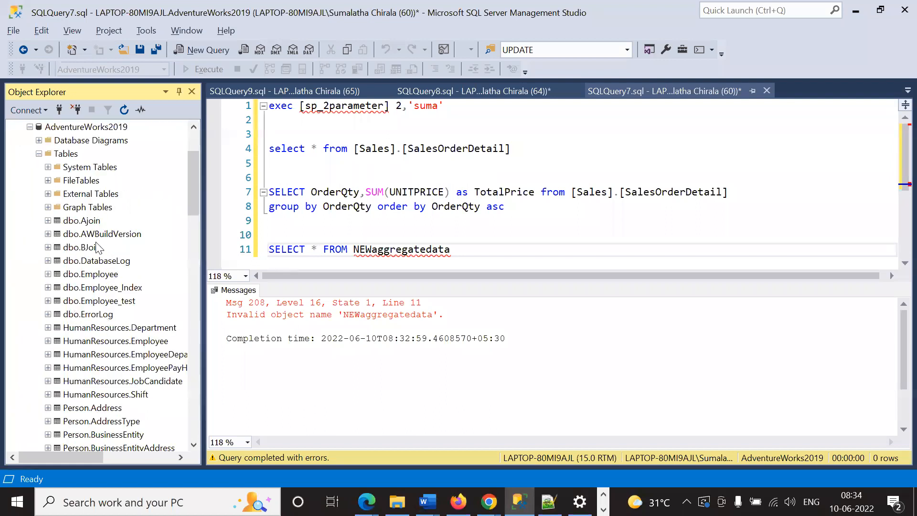
{"action": "left_click", "coordinate": [68, 153]}
{"action": "right_click", "coordinate": [68, 153]}
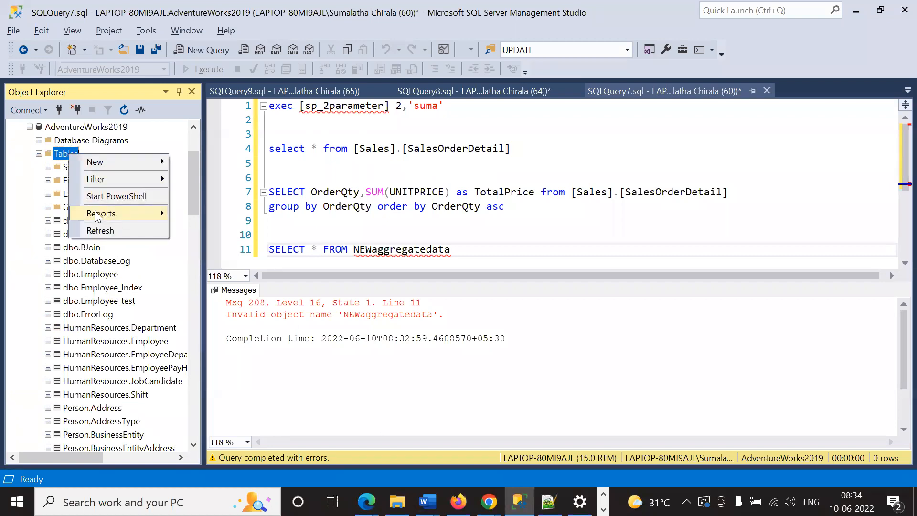
{"action": "left_click", "coordinate": [95, 232]}
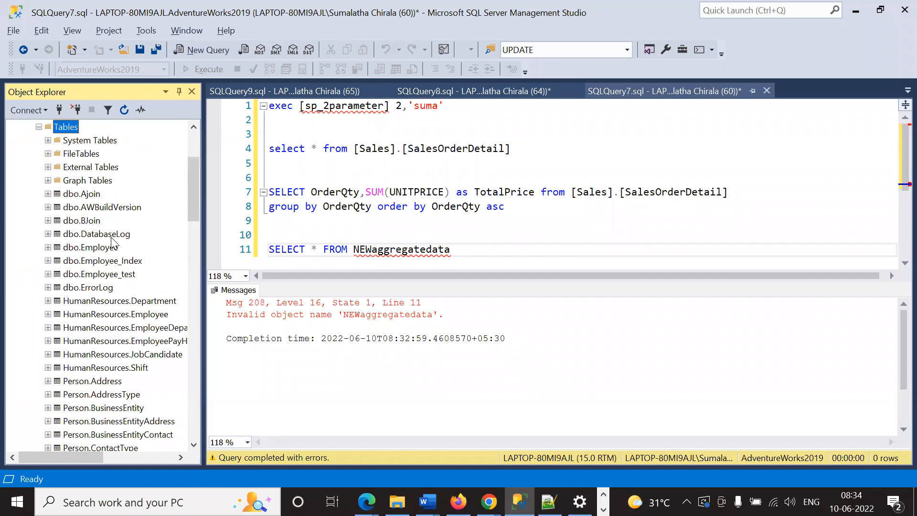
{"action": "left_click", "coordinate": [98, 235]}
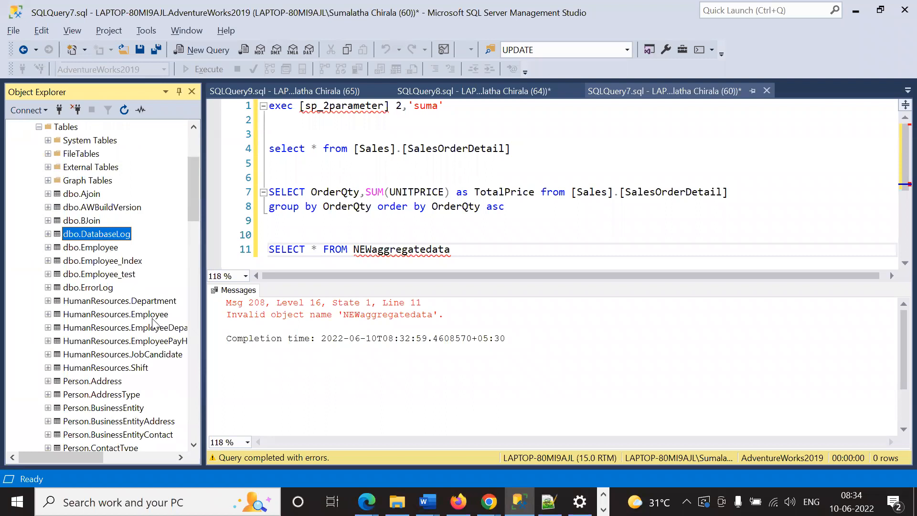
Step: Look through the full AdventureWorks2019 table list for the new aggregate table and collapse its Tables folder
{"action": "scroll", "coordinate": [154, 325], "scroll_direction": "down", "scroll_amount": 1}
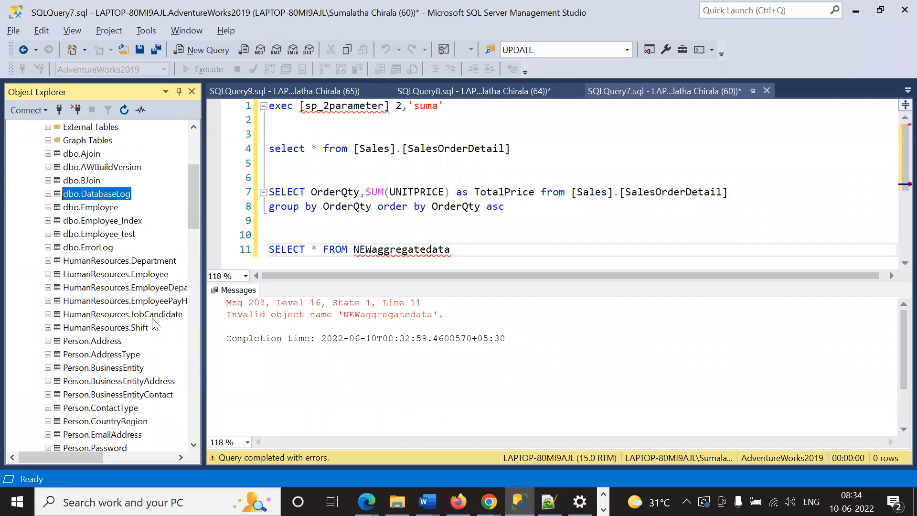
{"action": "scroll", "coordinate": [154, 325], "scroll_direction": "down", "scroll_amount": 14}
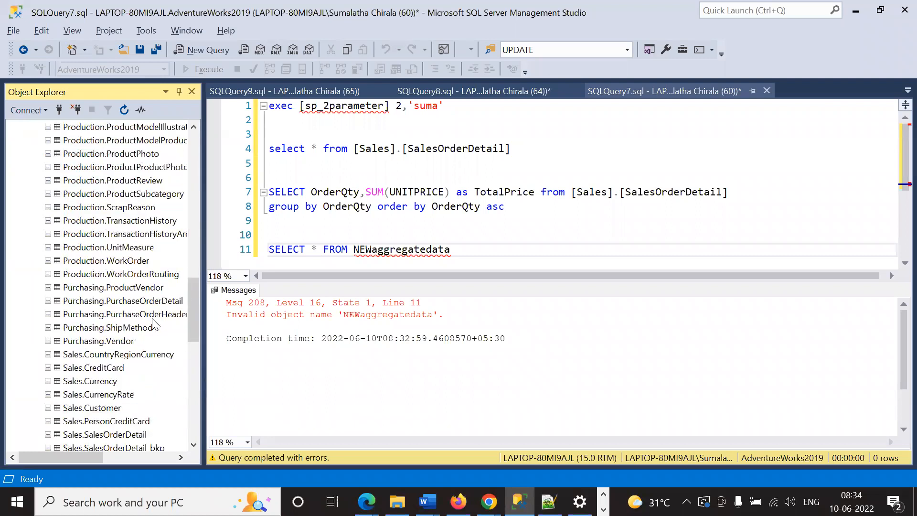
{"action": "scroll", "coordinate": [154, 325], "scroll_direction": "down", "scroll_amount": 7}
{"action": "scroll", "coordinate": [153, 325], "scroll_direction": "up", "scroll_amount": 20}
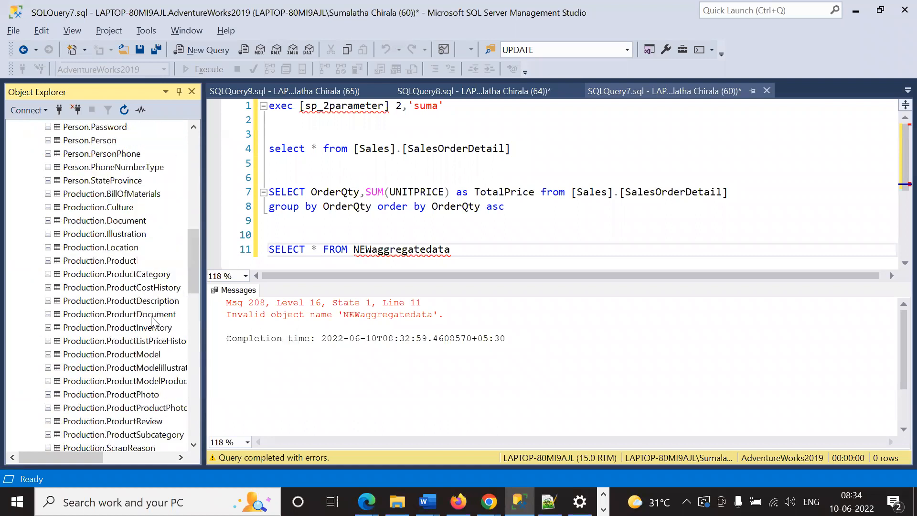
{"action": "scroll", "coordinate": [154, 325], "scroll_direction": "up", "scroll_amount": 4}
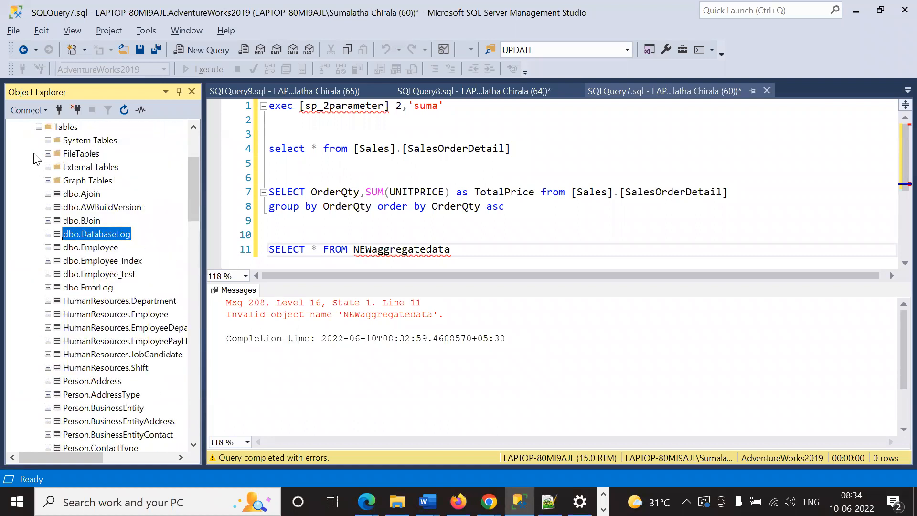
{"action": "scroll", "coordinate": [53, 210], "scroll_direction": "up", "scroll_amount": 3}
{"action": "left_click", "coordinate": [39, 247]}
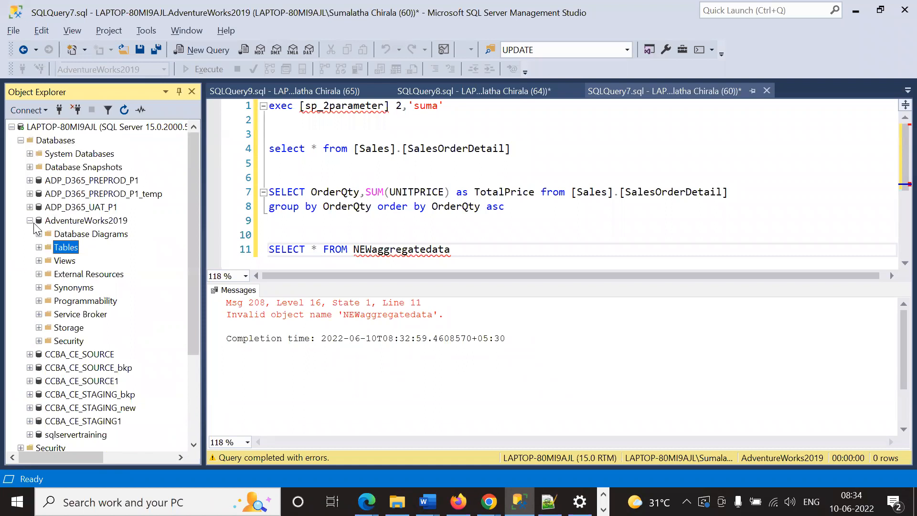
Step: Look through the tables of the sqlservertraining database for the new aggregate table and collapse that database
{"action": "left_click", "coordinate": [30, 221]}
{"action": "left_click", "coordinate": [30, 314]}
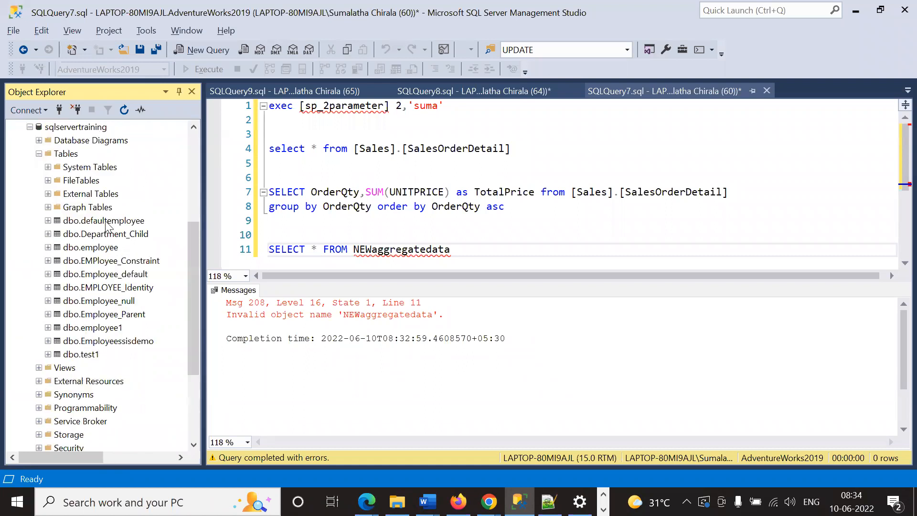
{"action": "scroll", "coordinate": [117, 321], "scroll_direction": "up", "scroll_amount": 4}
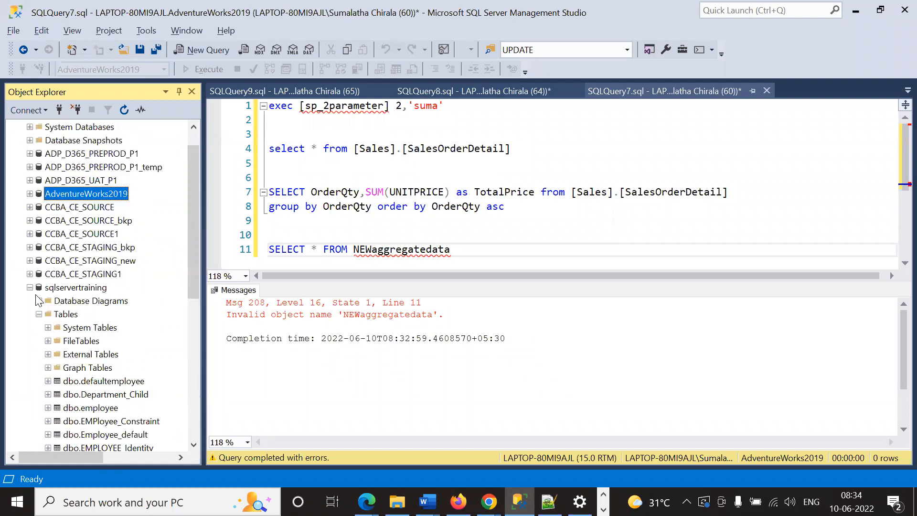
{"action": "scroll", "coordinate": [141, 354], "scroll_direction": "down", "scroll_amount": 2}
{"action": "left_click", "coordinate": [30, 208]}
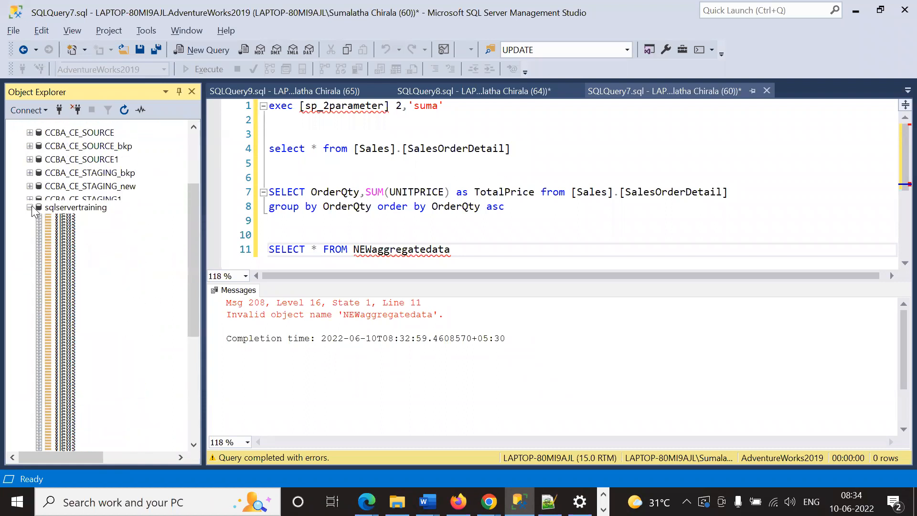
Step: Recheck the dbo, HumanResources and Person tables in AdventureWorks2019 for the aggregate table and collapse the database
{"action": "left_click", "coordinate": [30, 221]}
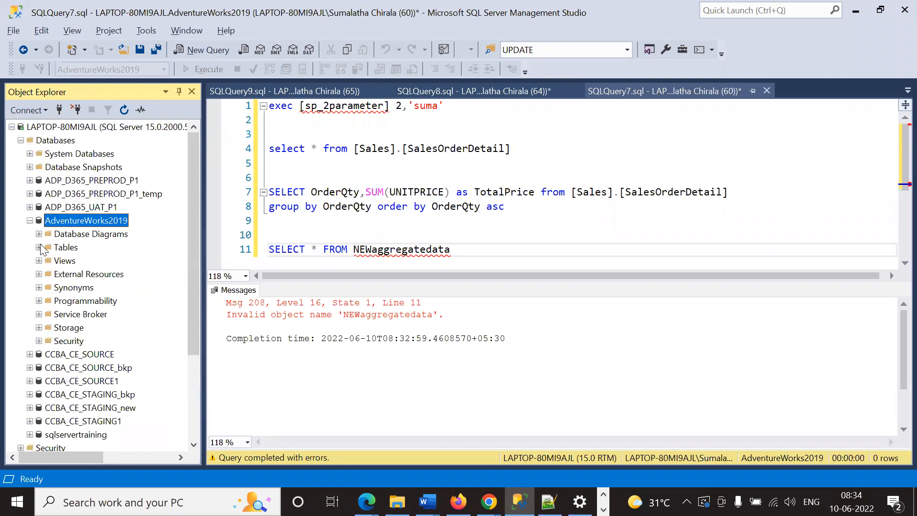
{"action": "left_click", "coordinate": [40, 247]}
{"action": "left_click", "coordinate": [130, 208]}
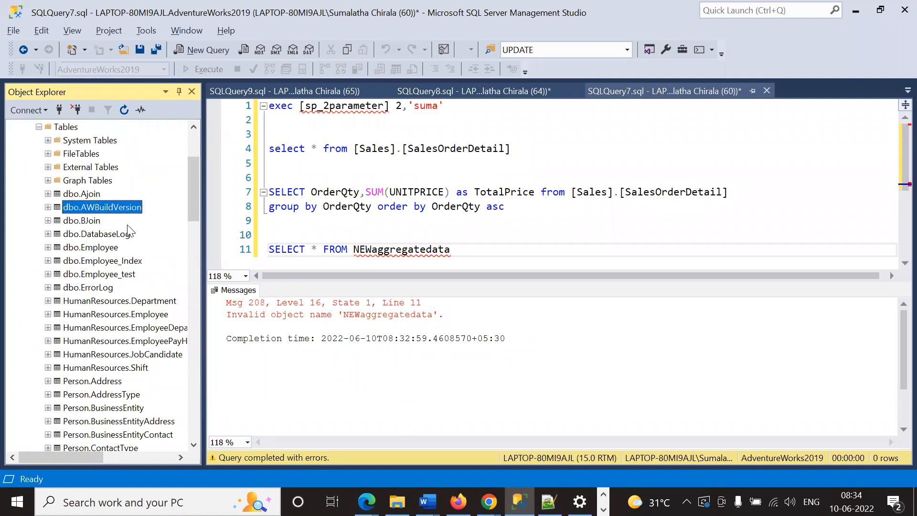
{"action": "left_click", "coordinate": [123, 301]}
{"action": "left_click", "coordinate": [135, 367]}
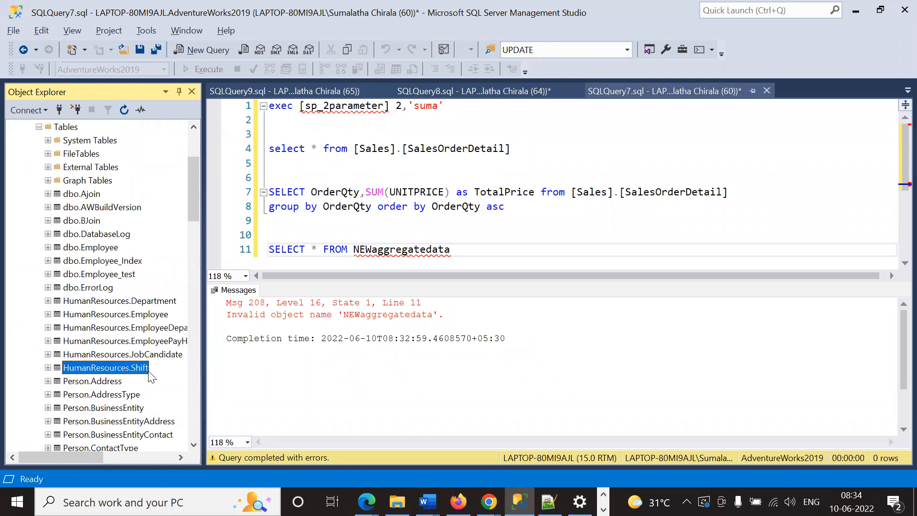
{"action": "scroll", "coordinate": [152, 378], "scroll_direction": "down", "scroll_amount": 4}
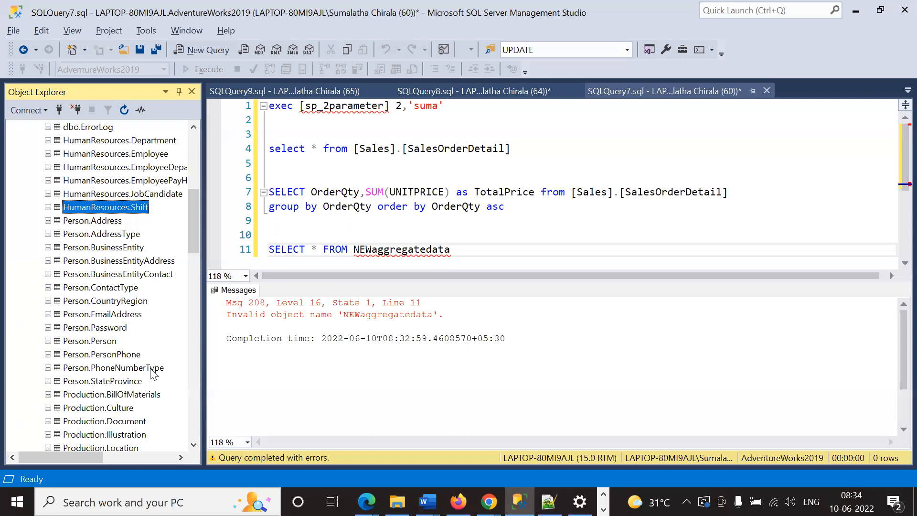
{"action": "scroll", "coordinate": [152, 375], "scroll_direction": "up", "scroll_amount": 5}
{"action": "left_click", "coordinate": [29, 142]}
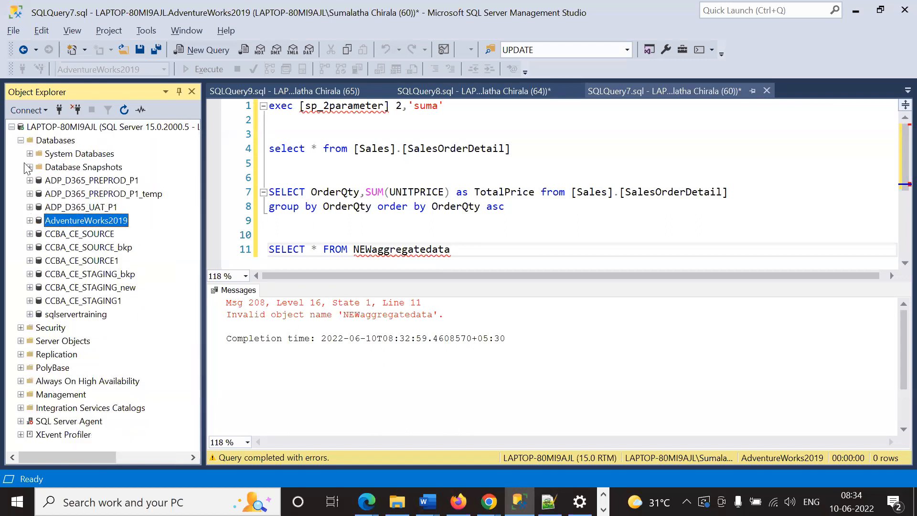
Step: Expand the master system database and look through the beginning of its table list
{"action": "left_click", "coordinate": [30, 153]}
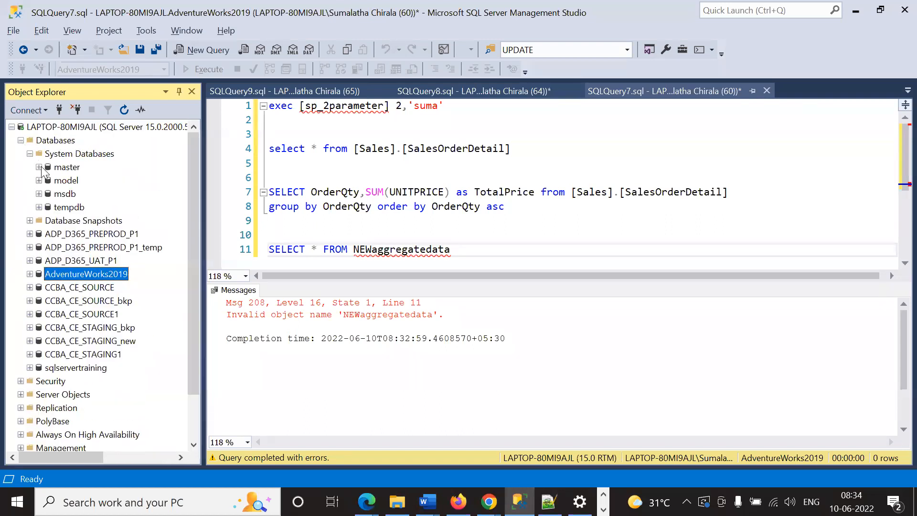
{"action": "left_click", "coordinate": [38, 167]}
{"action": "left_click", "coordinate": [48, 181]}
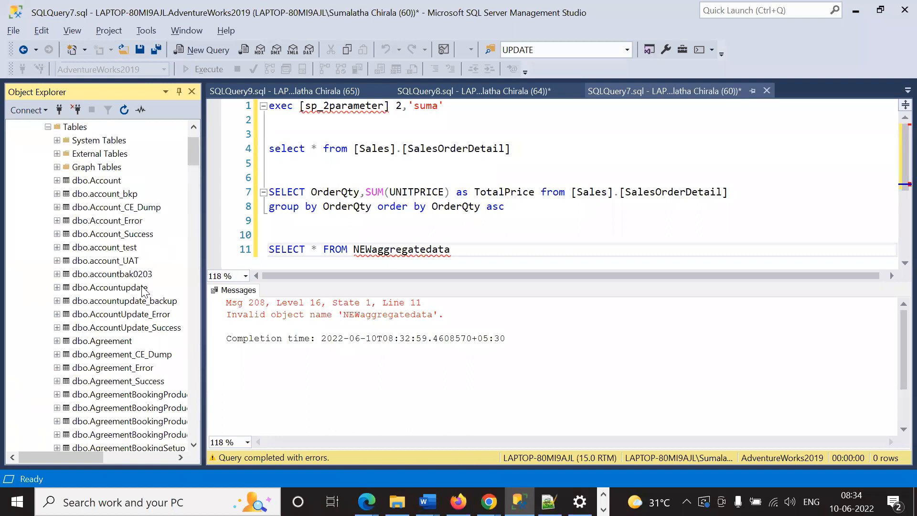
{"action": "scroll", "coordinate": [143, 290], "scroll_direction": "up", "scroll_amount": 2}
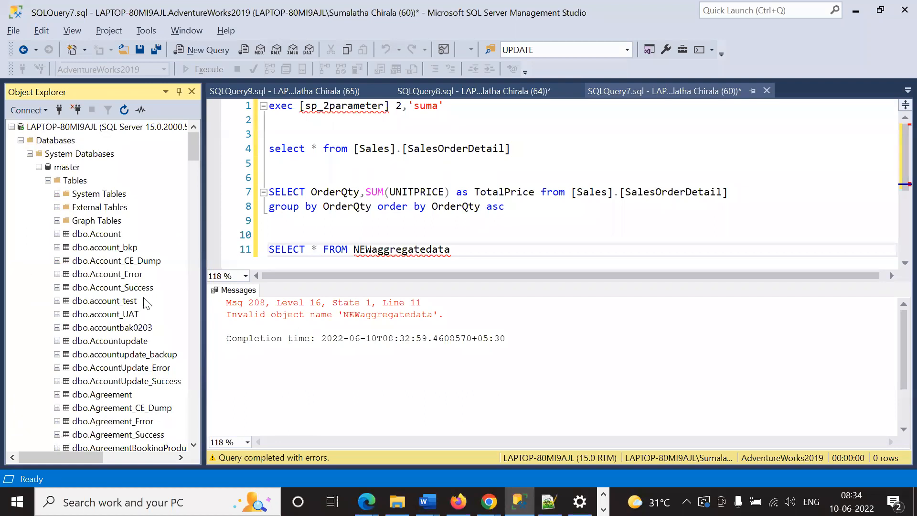
{"action": "scroll", "coordinate": [147, 303], "scroll_direction": "down", "scroll_amount": 7}
{"action": "scroll", "coordinate": [96, 258], "scroll_direction": "up", "scroll_amount": 7}
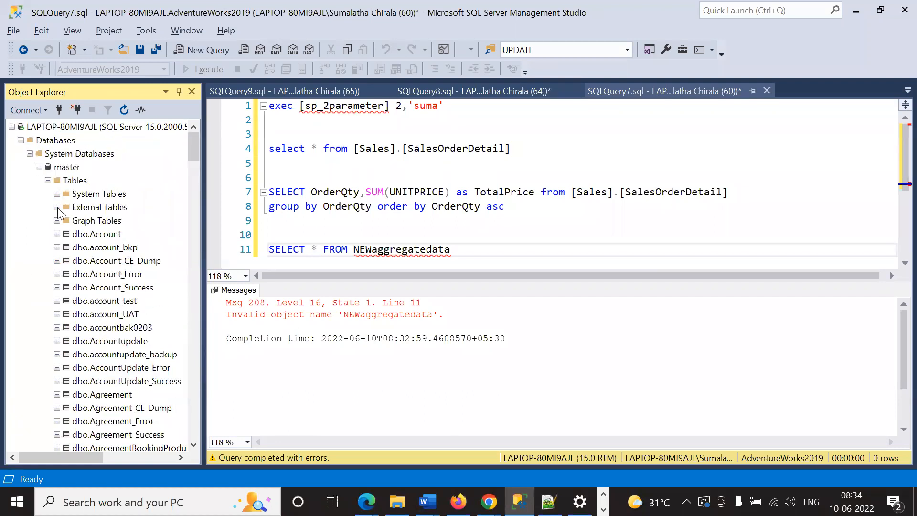
Step: Refresh the master database, locate dbo.NewAggregateData among its tables, and insert that table's name at the end of the SELECT query
{"action": "right_click", "coordinate": [61, 170]}
{"action": "left_click", "coordinate": [91, 271]}
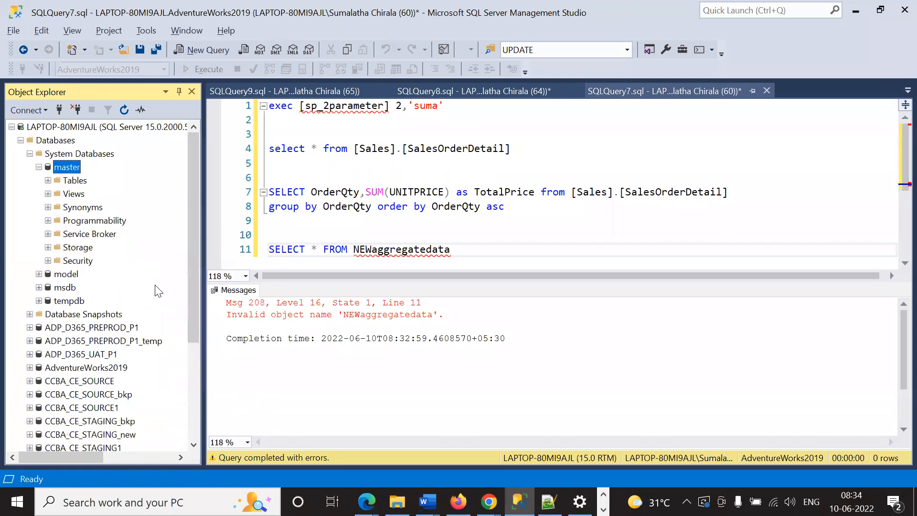
{"action": "left_click", "coordinate": [48, 180]}
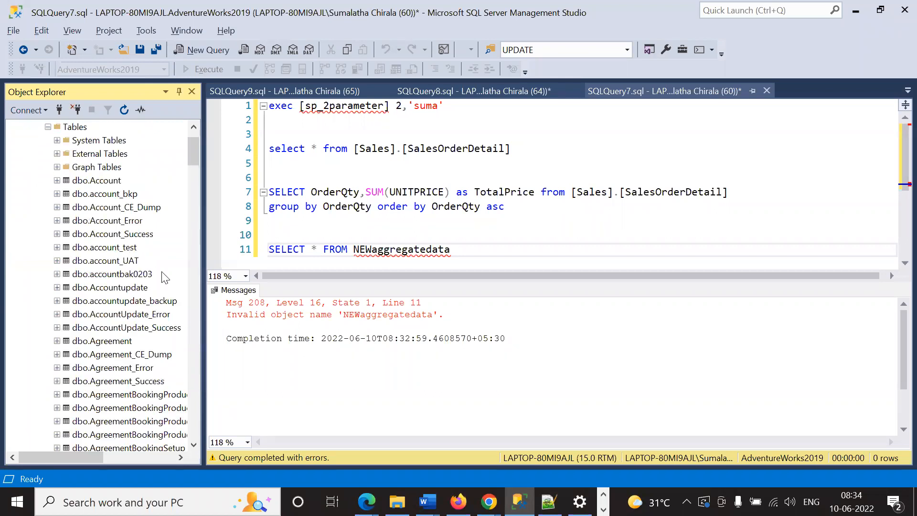
{"action": "scroll", "coordinate": [164, 278], "scroll_direction": "down", "scroll_amount": 20}
{"action": "scroll", "coordinate": [165, 277], "scroll_direction": "down", "scroll_amount": 20}
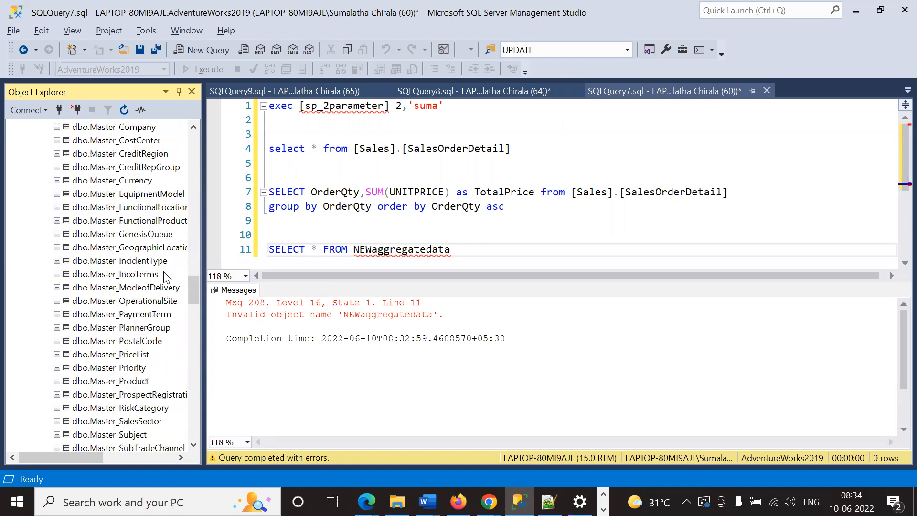
{"action": "scroll", "coordinate": [165, 277], "scroll_direction": "down", "scroll_amount": 10}
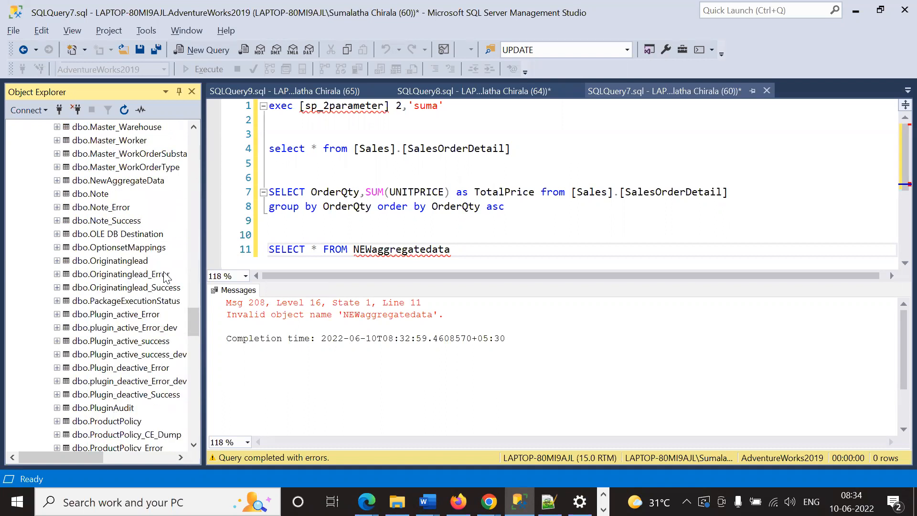
{"action": "left_click_drag", "start_coordinate": [118, 181], "coordinate": [510, 247]}
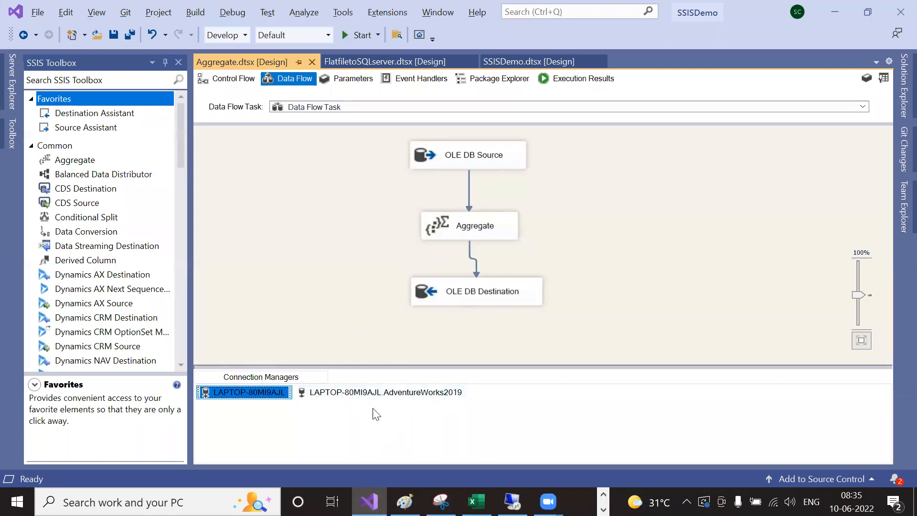
Step: In Visual Studio, check the connection managers and tables used by the OLE DB Source and the OLE DB Destination without changing them
{"action": "left_click", "coordinate": [321, 258]}
{"action": "double_click", "coordinate": [459, 161]}
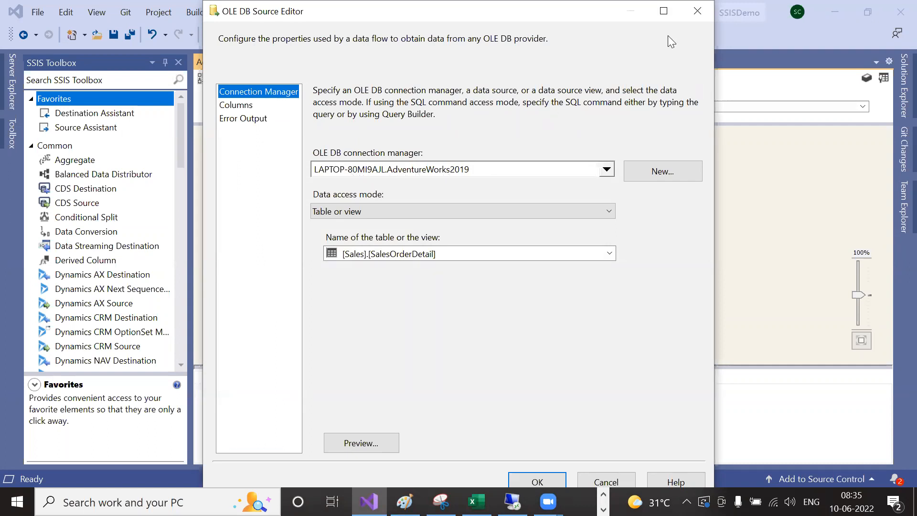
{"action": "left_click", "coordinate": [697, 11]}
{"action": "double_click", "coordinate": [482, 291]}
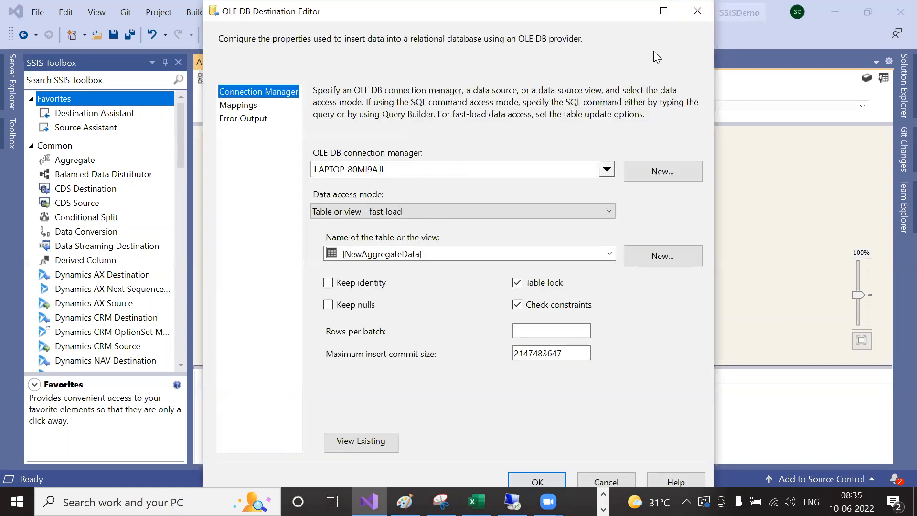
{"action": "left_click", "coordinate": [698, 11]}
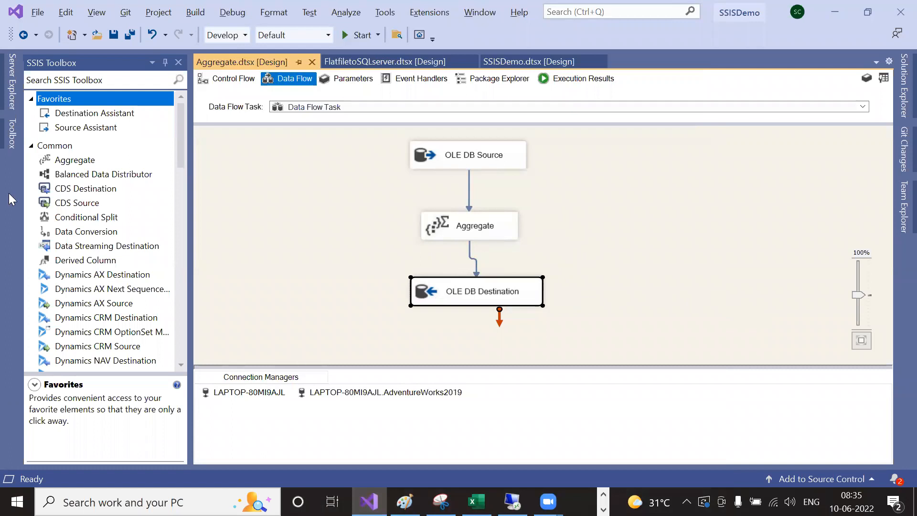
Step: Switch to SQL Server Management Studio and add a "use master" statement above the NewAggregateData query
{"action": "key", "text": "alt+Tab"}
{"action": "scroll", "coordinate": [82, 279], "scroll_direction": "up", "scroll_amount": 15}
{"action": "scroll", "coordinate": [170, 302], "scroll_direction": "down", "scroll_amount": 9}
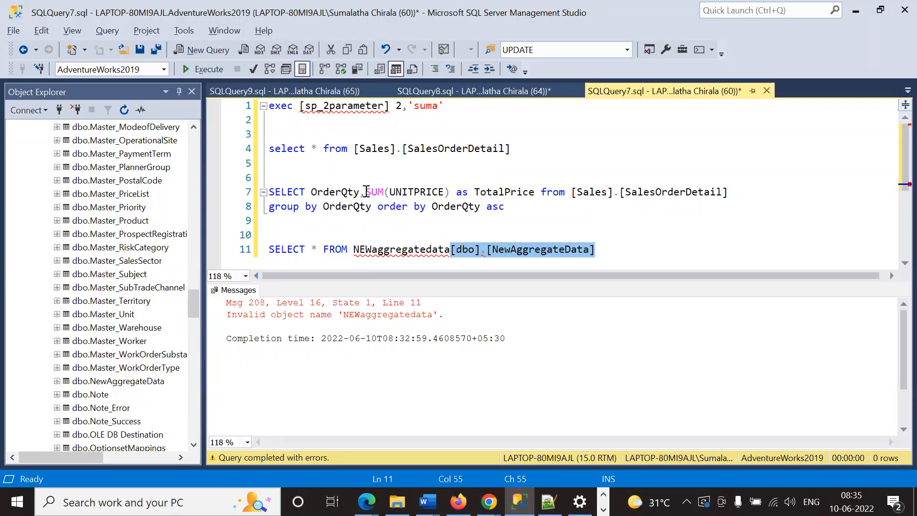
{"action": "left_click", "coordinate": [391, 219]}
{"action": "left_click", "coordinate": [330, 230]}
{"action": "key", "text": "Return"}
{"action": "key", "text": "Up"}
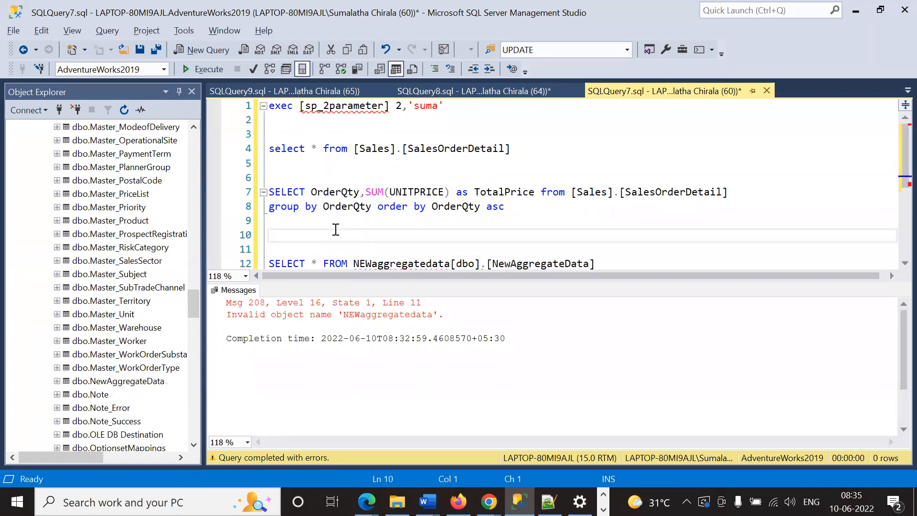
{"action": "type", "text": "use master"}
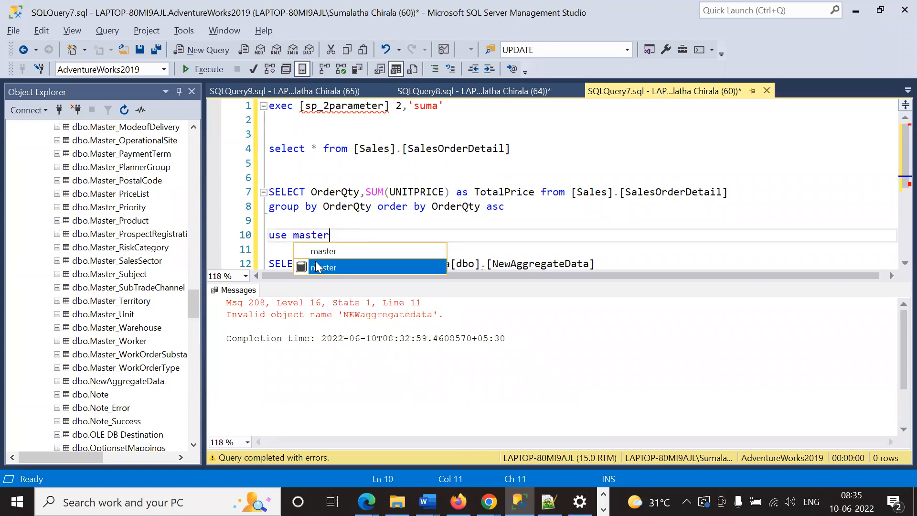
{"action": "double_click", "coordinate": [346, 269]}
Step: Remove the redundant NEWaggregatedata from the SELECT so it reads from [dbo].[NewAggregateData], and execute it together with the use master statement
{"action": "left_click", "coordinate": [452, 262]}
{"action": "key", "text": "shift+Right"}
{"action": "key", "text": "shift+Right"}
{"action": "left_click_drag", "start_coordinate": [449, 262], "coordinate": [355, 262]}
{"action": "key", "text": "Delete"}
{"action": "left_click_drag", "start_coordinate": [499, 262], "coordinate": [269, 233]}
{"action": "left_click", "coordinate": [203, 69]}
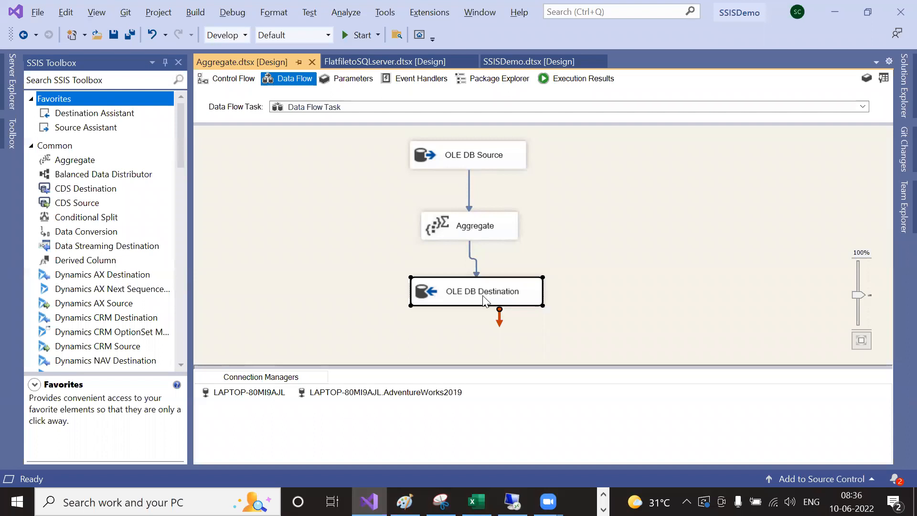
Step: In Visual Studio, open the OLE DB Destination's column mappings and delete the mapping between the UnitPrice columns
{"action": "double_click", "coordinate": [485, 301]}
{"action": "left_click", "coordinate": [239, 105]}
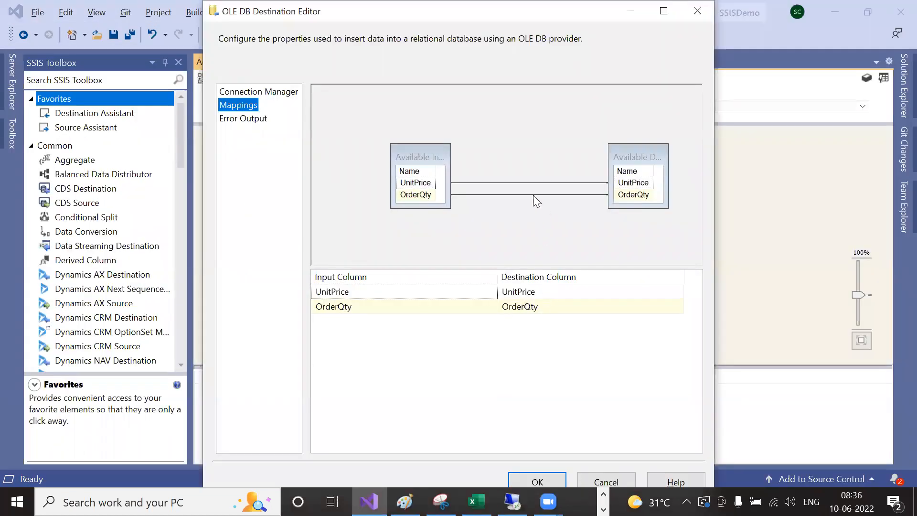
{"action": "left_click", "coordinate": [514, 182]}
{"action": "key", "text": "Delete"}
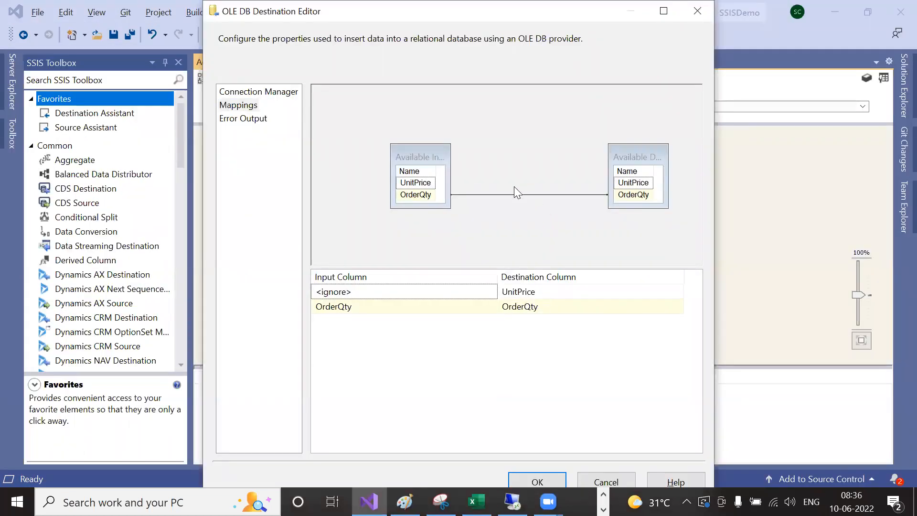
Step: Try to delete the unmapped UnitPrice row from the OLE DB Destination's column mappings
{"action": "left_click", "coordinate": [550, 288]}
{"action": "right_click", "coordinate": [551, 288]}
{"action": "left_click", "coordinate": [597, 346]}
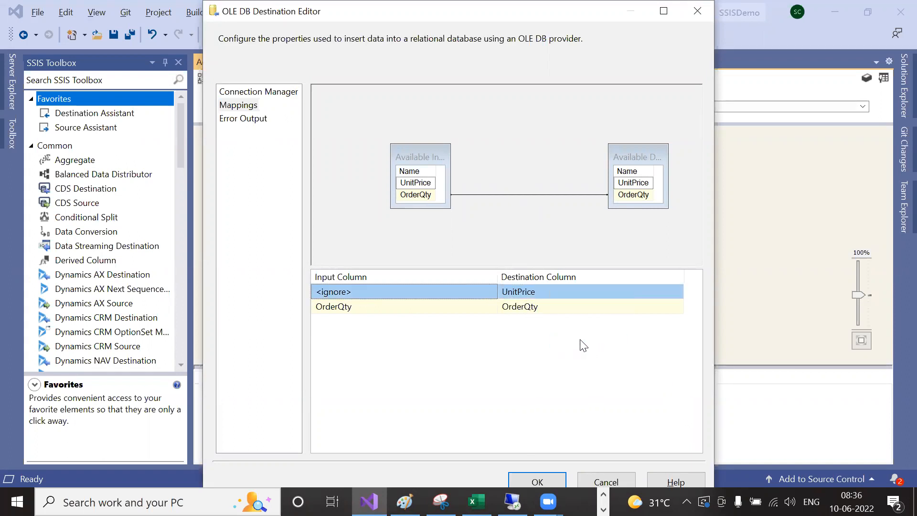
{"action": "right_click", "coordinate": [559, 296]}
{"action": "left_click", "coordinate": [592, 346]}
{"action": "left_click", "coordinate": [530, 305]}
{"action": "right_click", "coordinate": [530, 296]}
{"action": "left_click", "coordinate": [526, 293]}
{"action": "right_click", "coordinate": [515, 294]}
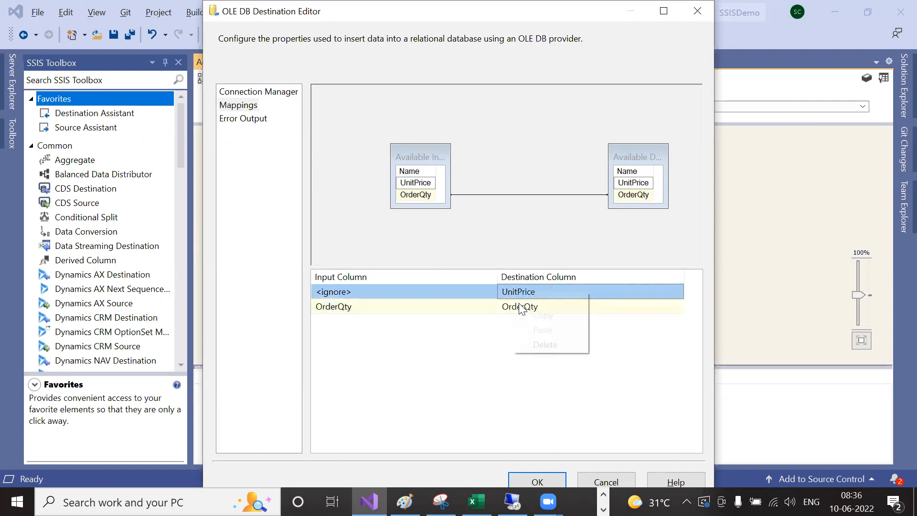
{"action": "left_click", "coordinate": [548, 348]}
{"action": "left_click", "coordinate": [425, 292]}
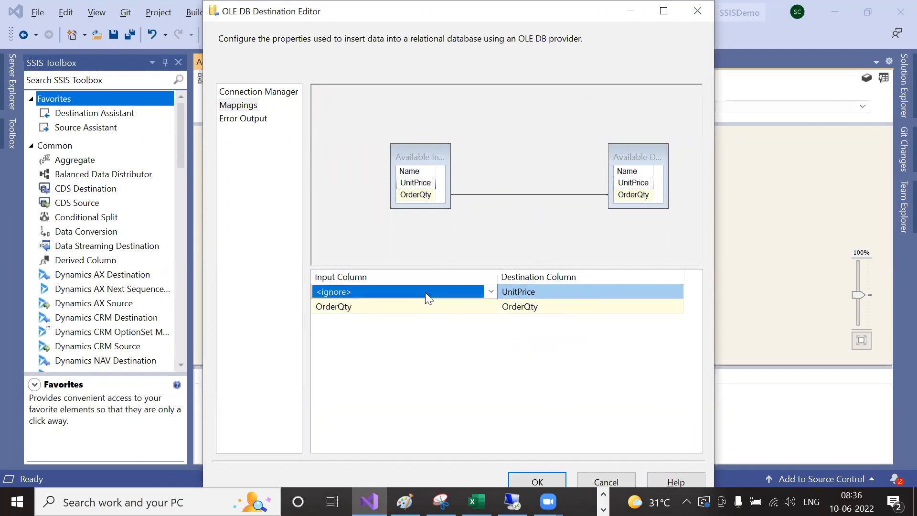
{"action": "right_click", "coordinate": [424, 292]}
{"action": "left_click", "coordinate": [535, 314]}
{"action": "right_click", "coordinate": [500, 292]}
{"action": "left_click", "coordinate": [528, 345]}
{"action": "right_click", "coordinate": [524, 298]}
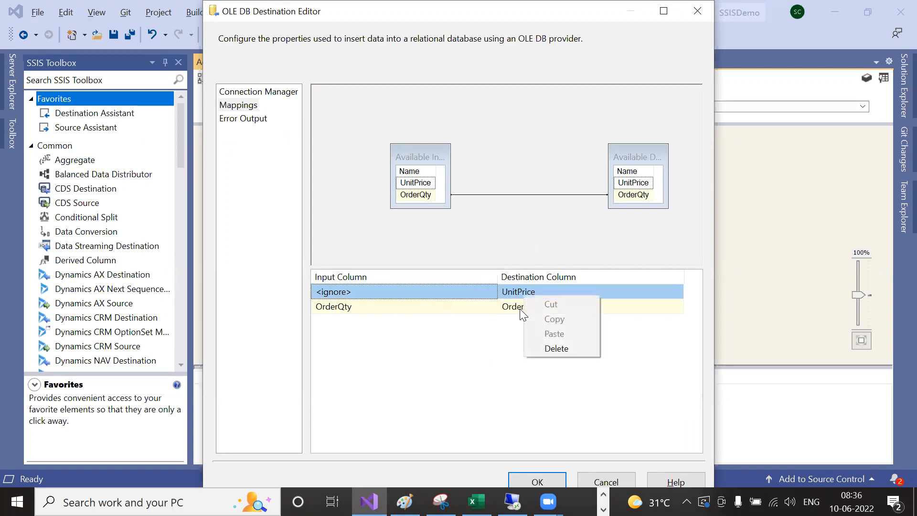
Step: Delete the OrderQty mapping and map the OrderQty input column to the OrderQty destination column again
{"action": "left_click", "coordinate": [520, 307]}
{"action": "right_click", "coordinate": [523, 306]}
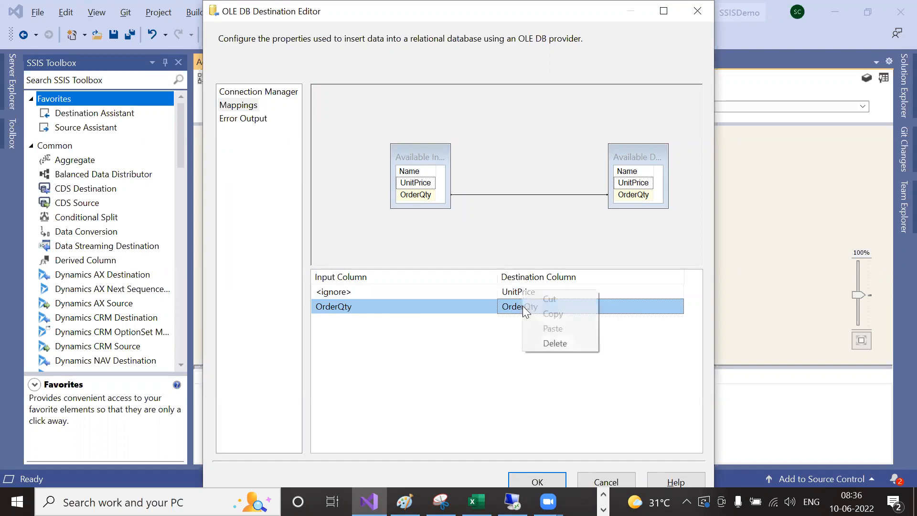
{"action": "left_click", "coordinate": [550, 344]}
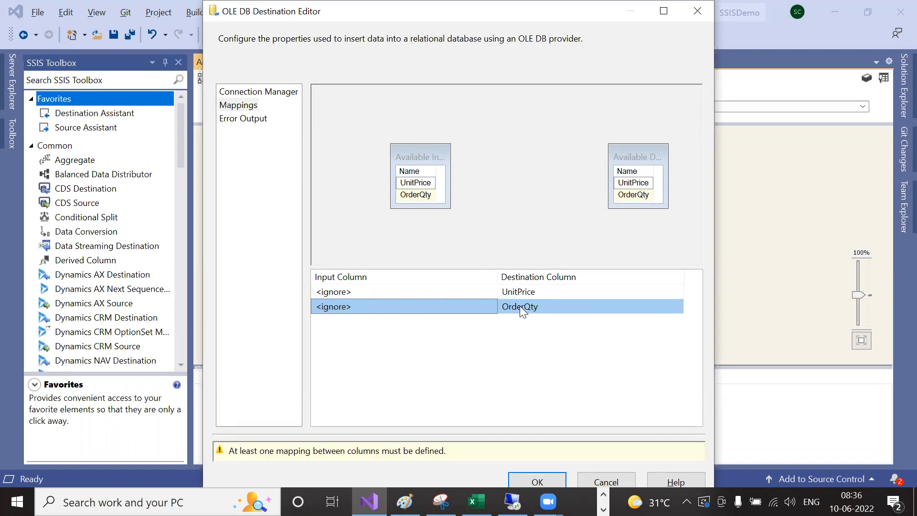
{"action": "left_click", "coordinate": [485, 311]}
{"action": "left_click", "coordinate": [491, 307]}
{"action": "left_click", "coordinate": [437, 345]}
Step: Retry deleting the ignored UnitPrice row in the mapping grid
{"action": "right_click", "coordinate": [453, 289]}
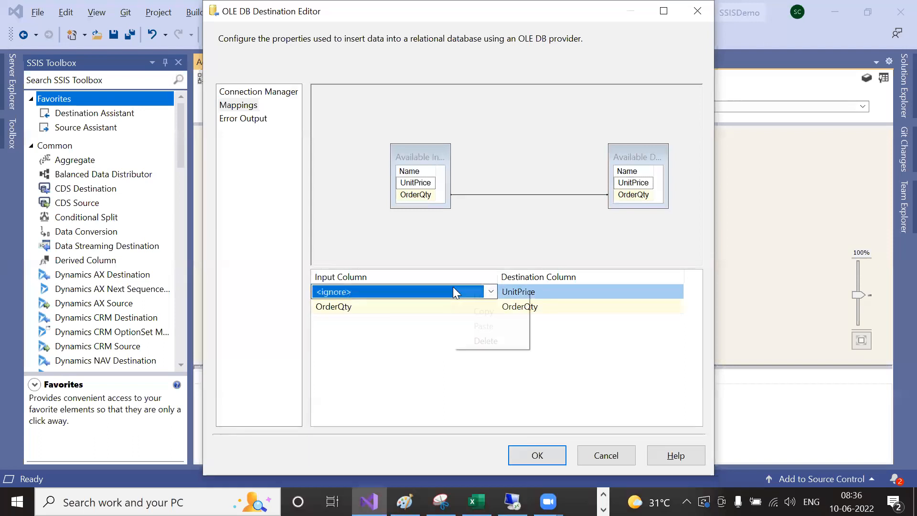
{"action": "left_click", "coordinate": [504, 342]}
{"action": "right_click", "coordinate": [544, 297]}
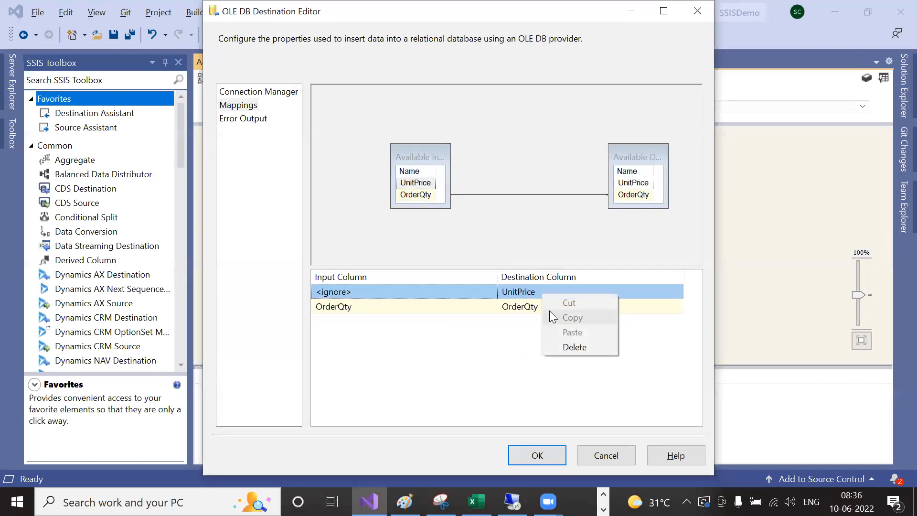
{"action": "left_click", "coordinate": [564, 345]}
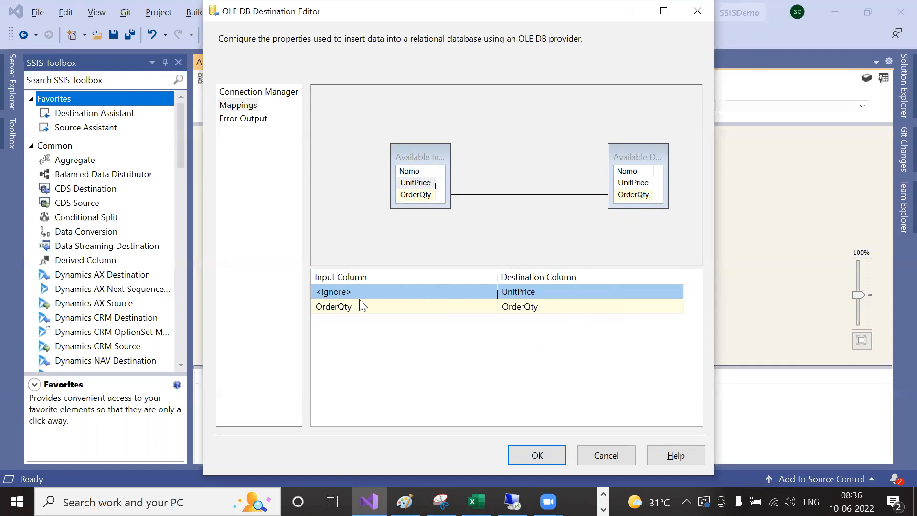
{"action": "left_click", "coordinate": [501, 295]}
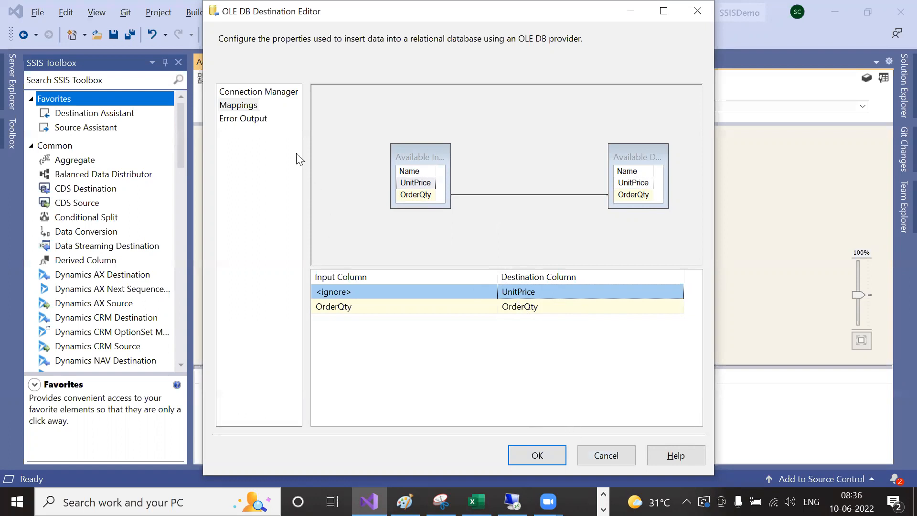
Step: Preview the existing data in the destination's [NewAggregateData] table and close the preview
{"action": "left_click", "coordinate": [253, 95]}
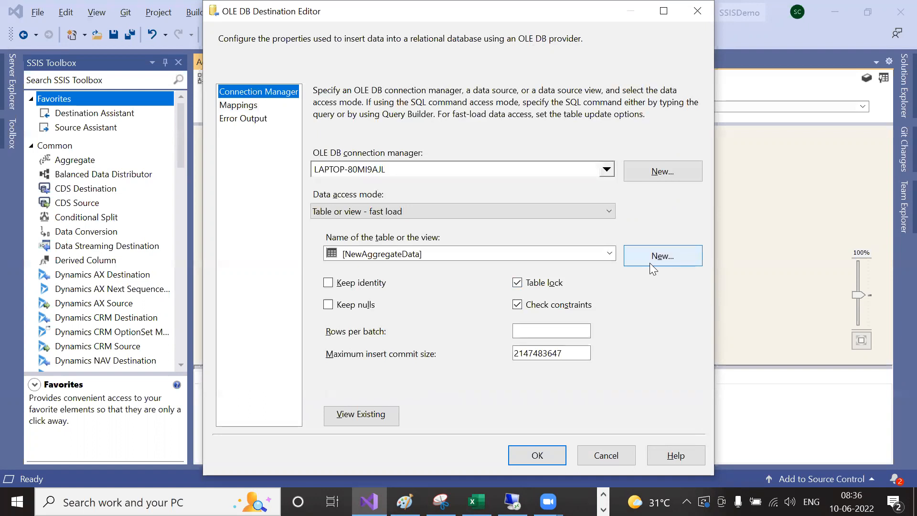
{"action": "left_click", "coordinate": [354, 415]}
{"action": "left_click_drag", "start_coordinate": [349, 125], "coordinate": [407, 147]}
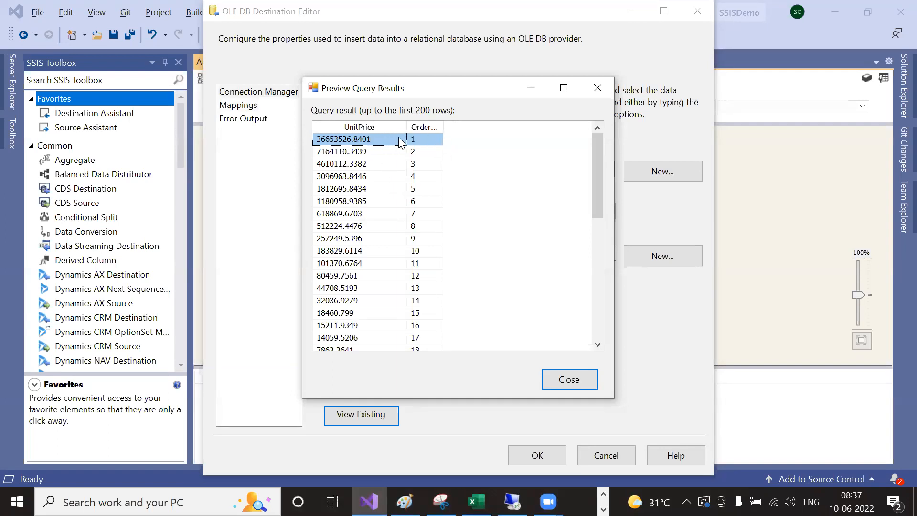
{"action": "left_click", "coordinate": [559, 369]}
Step: Recheck the column mappings and connection settings, close the OLE DB Destination Editor without applying changes, and save the package
{"action": "left_click", "coordinate": [242, 106]}
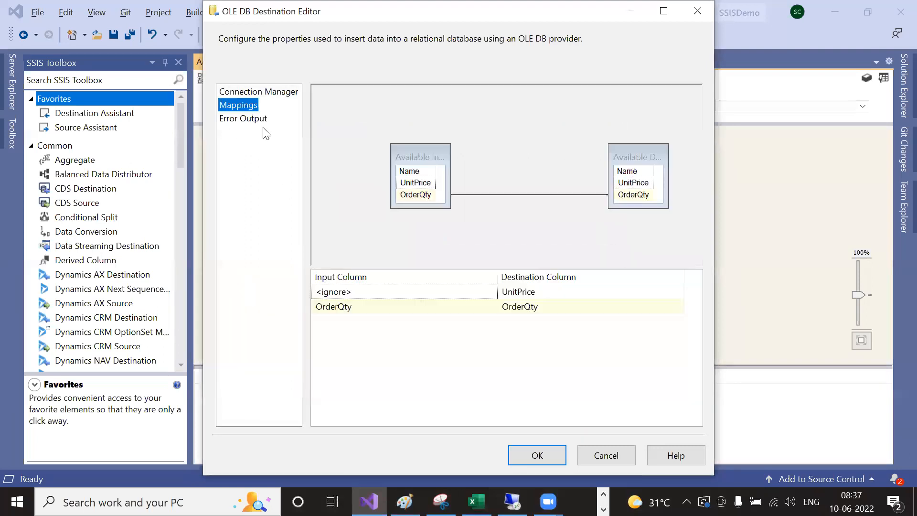
{"action": "left_click", "coordinate": [262, 92]}
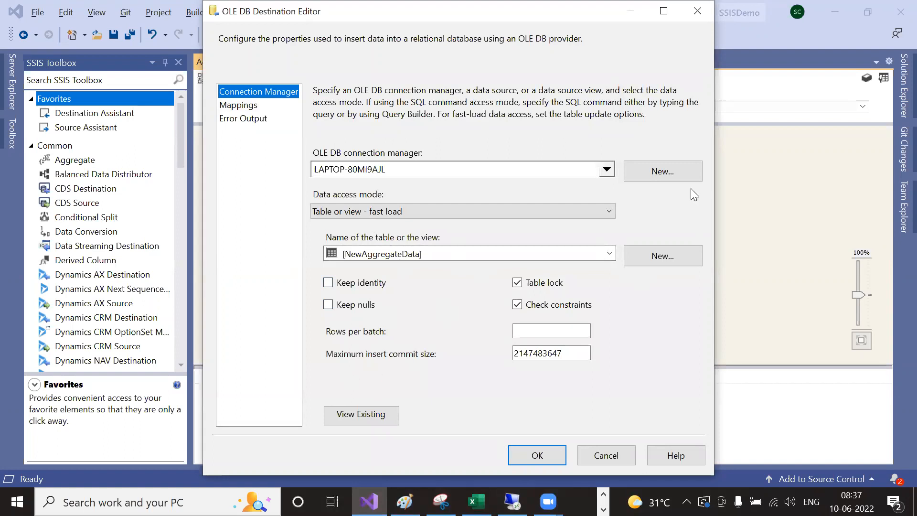
{"action": "left_click", "coordinate": [697, 11]}
{"action": "key", "text": "ctrl+s"}
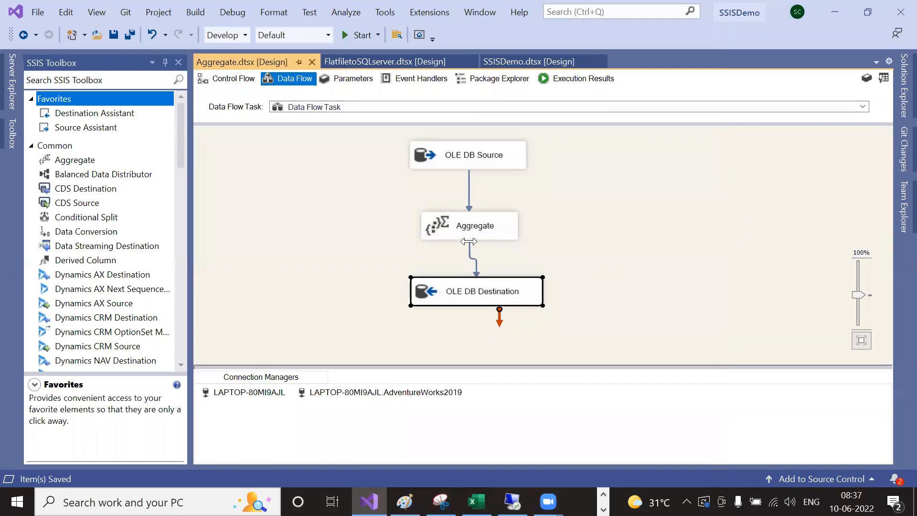
Step: Switch to SQL Server Management Studio, hide the results pane, and review the query that sums UNITPRICE by OrderQty
{"action": "key", "text": "alt+Tab"}
{"action": "key", "text": "ctrl+r"}
{"action": "left_click", "coordinate": [452, 293]}
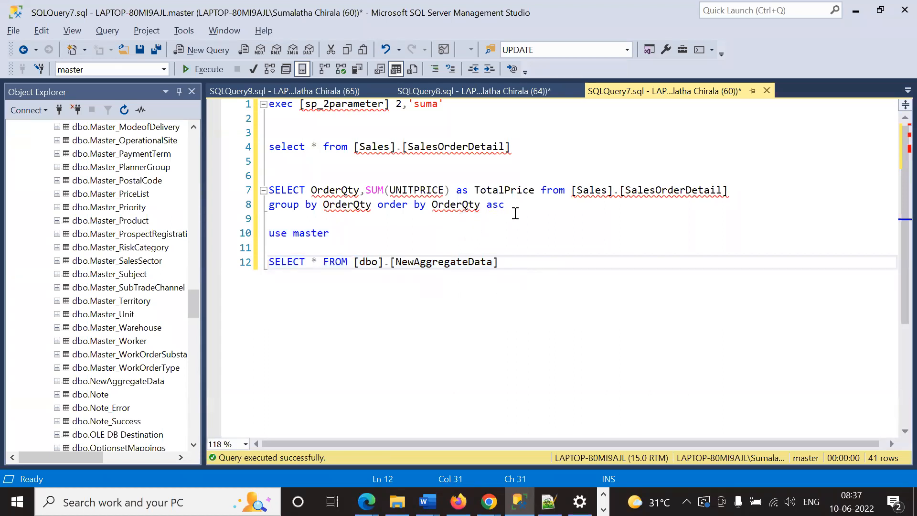
{"action": "left_click_drag", "start_coordinate": [507, 206], "coordinate": [230, 184]}
{"action": "left_click", "coordinate": [449, 233]}
Step: Switch to Visual Studio and show the control flow of the Aggregate.dtsx package
{"action": "key", "text": "alt+Tab"}
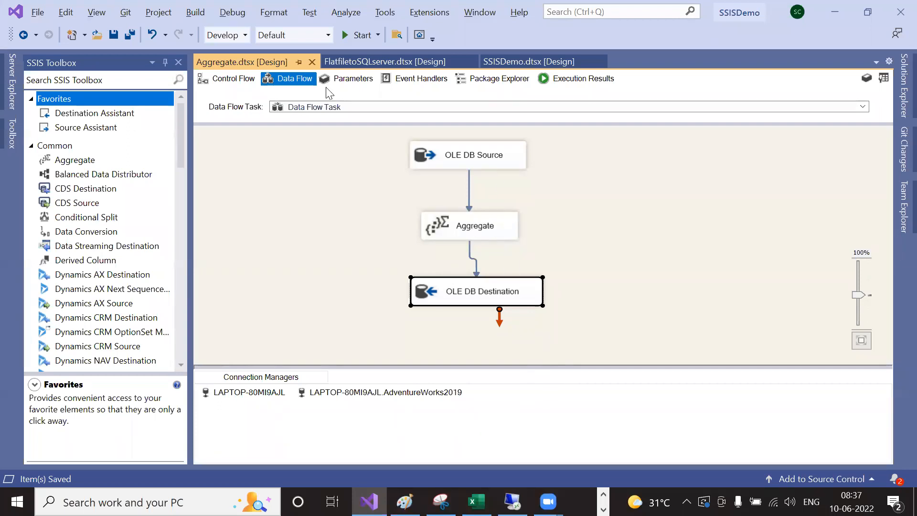
{"action": "left_click", "coordinate": [230, 81]}
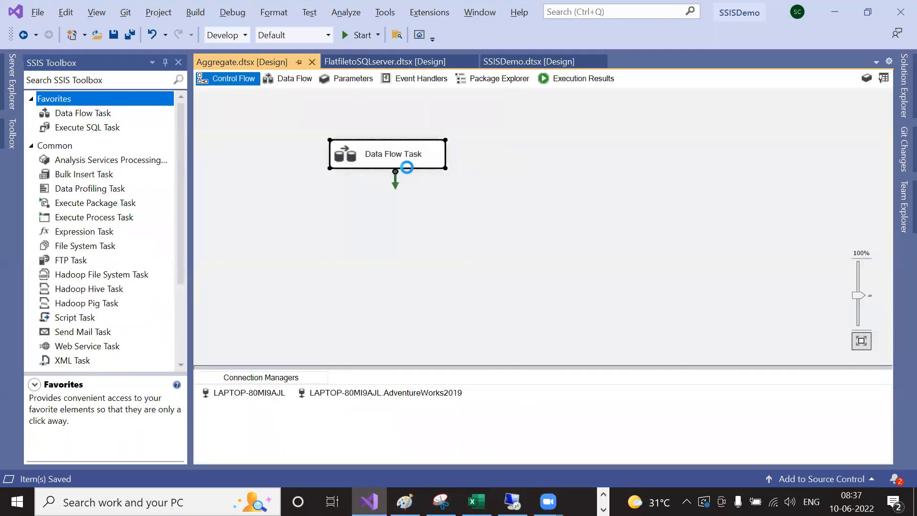
Step: Return to SQL Server Management Studio and highlight the OrderQty grouping query, cancelling the save of the script
{"action": "key", "text": "alt+Tab"}
{"action": "left_click_drag", "start_coordinate": [508, 205], "coordinate": [229, 184]}
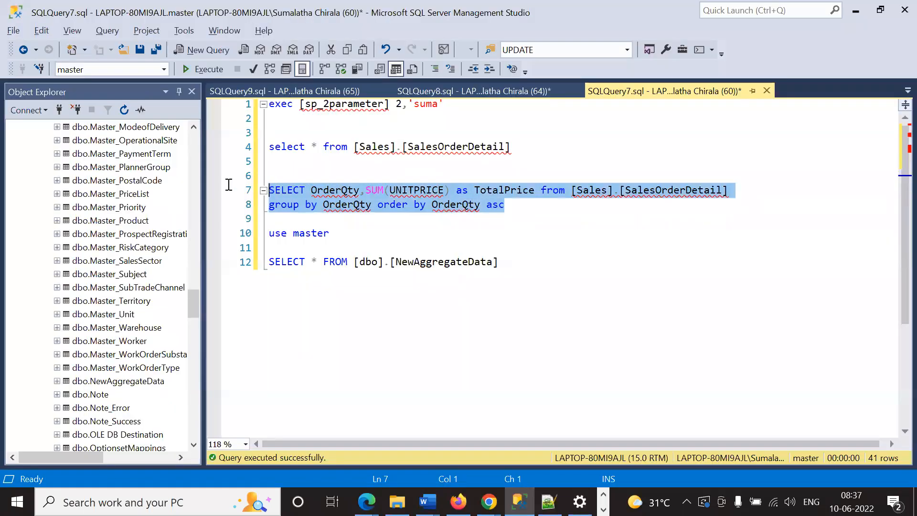
{"action": "left_click", "coordinate": [405, 220]}
{"action": "key", "text": "ctrl+s"}
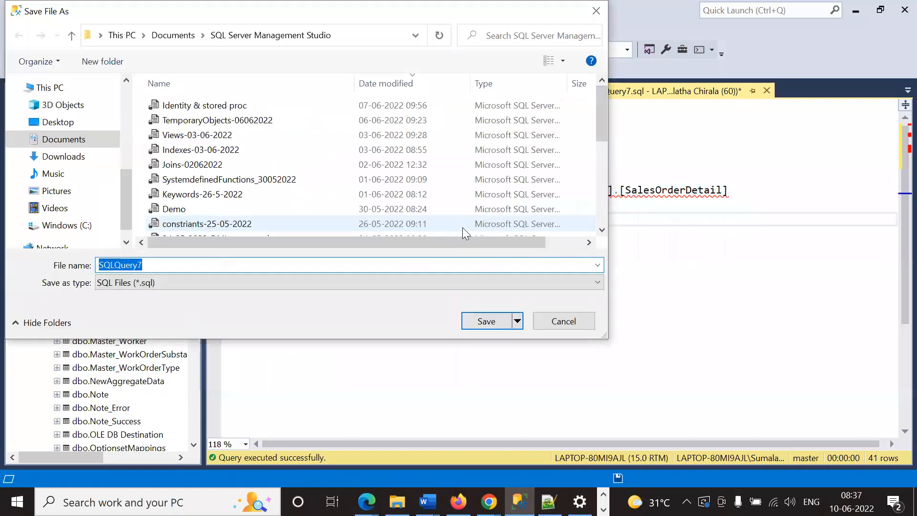
{"action": "left_click", "coordinate": [541, 323]}
{"action": "left_click_drag", "start_coordinate": [537, 210], "coordinate": [222, 192]}
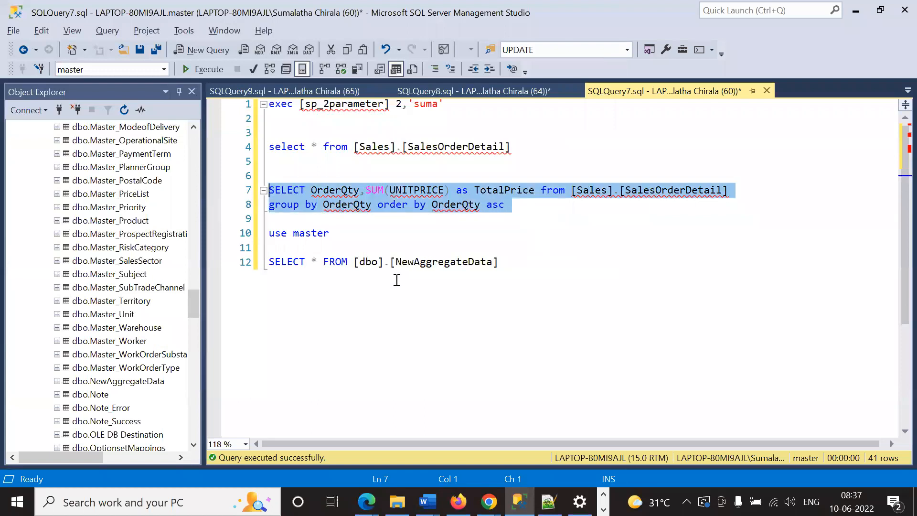
Step: In Visual Studio, rename the Data Flow Task as "Aggregate Transformation" and save the package
{"action": "key", "text": "alt+Tab"}
{"action": "left_click", "coordinate": [385, 157]}
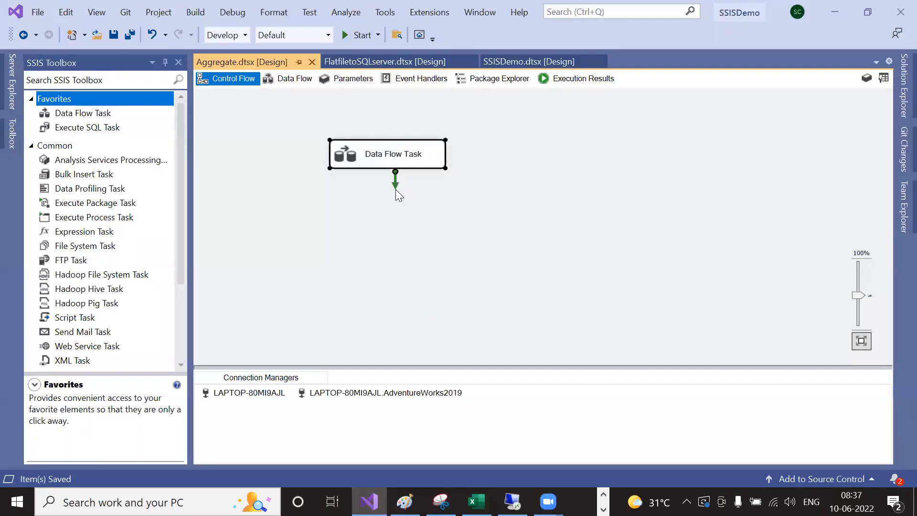
{"action": "right_click", "coordinate": [389, 162]}
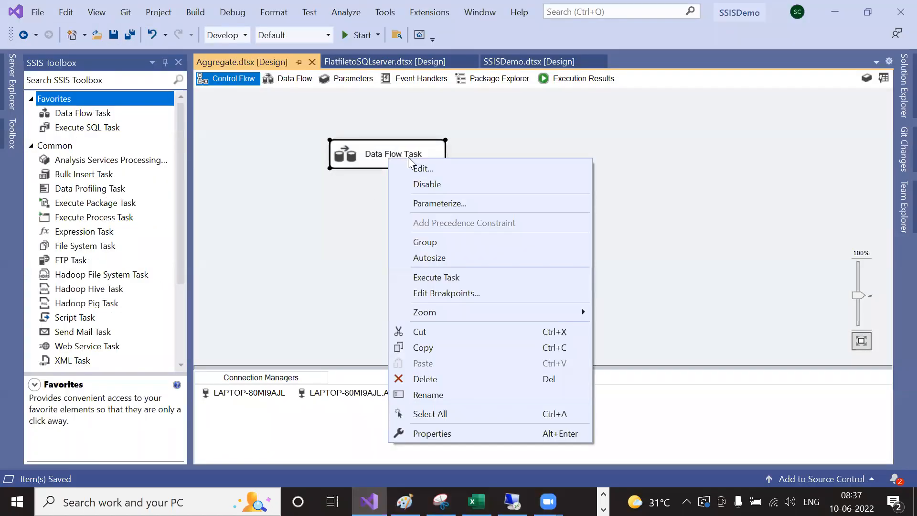
{"action": "left_click", "coordinate": [348, 223]}
{"action": "right_click", "coordinate": [377, 157]}
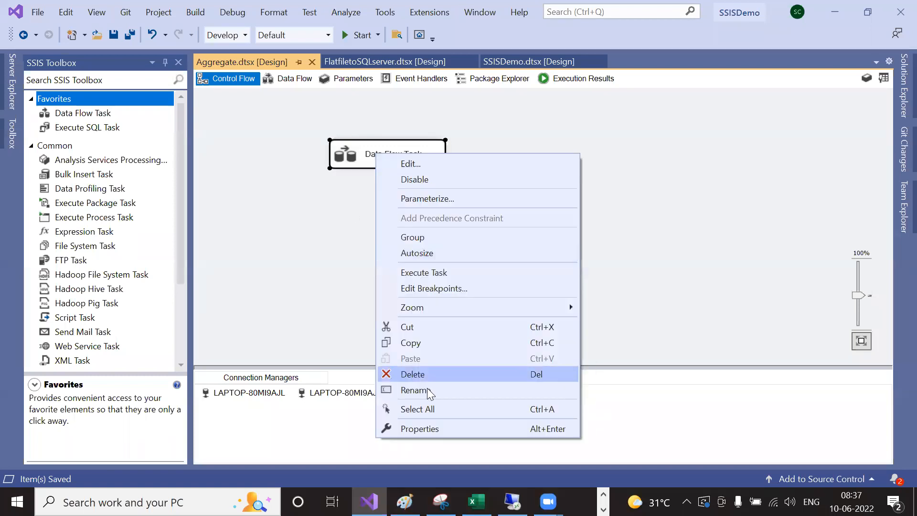
{"action": "left_click", "coordinate": [427, 394]}
{"action": "type", "text": "Ag"}
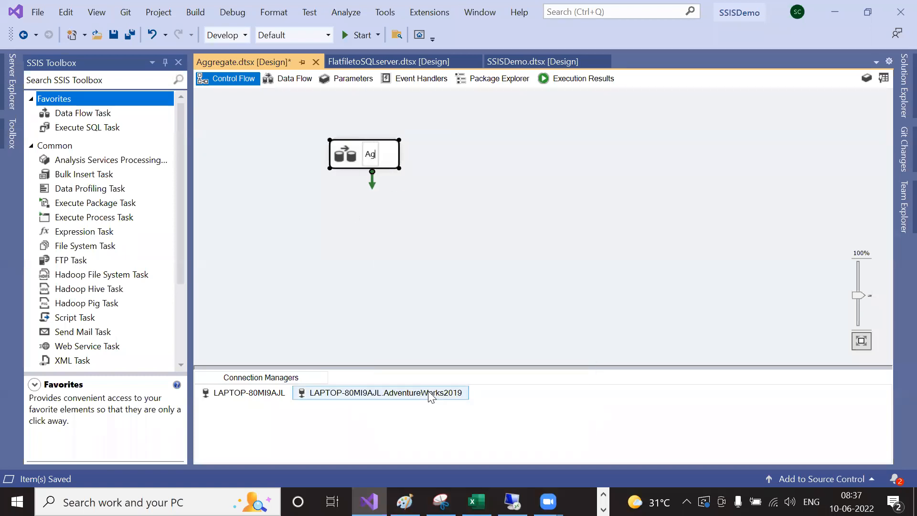
{"action": "type", "text": "gregate Transofr"}
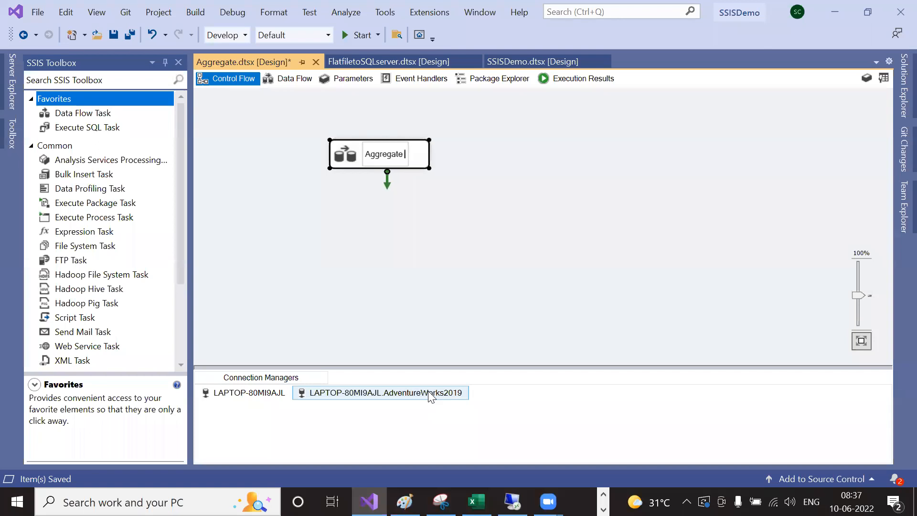
{"action": "key", "text": "BackSpace"}
{"action": "key", "text": "BackSpace"}
{"action": "key", "text": "BackSpace"}
{"action": "type", "text": "formation"}
{"action": "key", "text": "Return"}
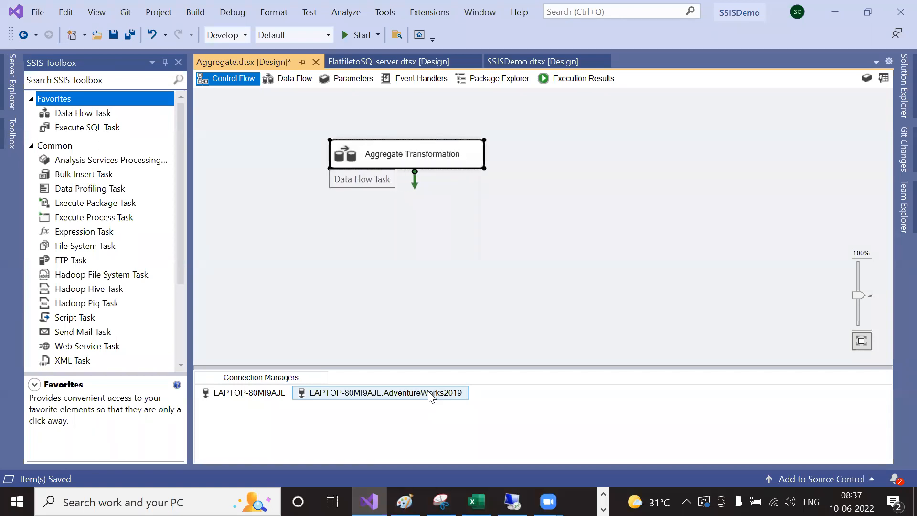
{"action": "key", "text": "ctrl+s"}
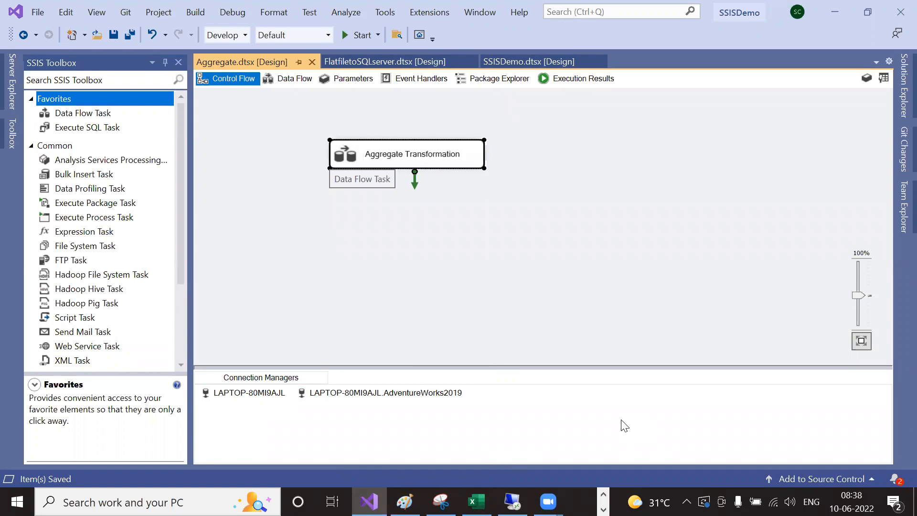
{"action": "left_click", "coordinate": [637, 392]}
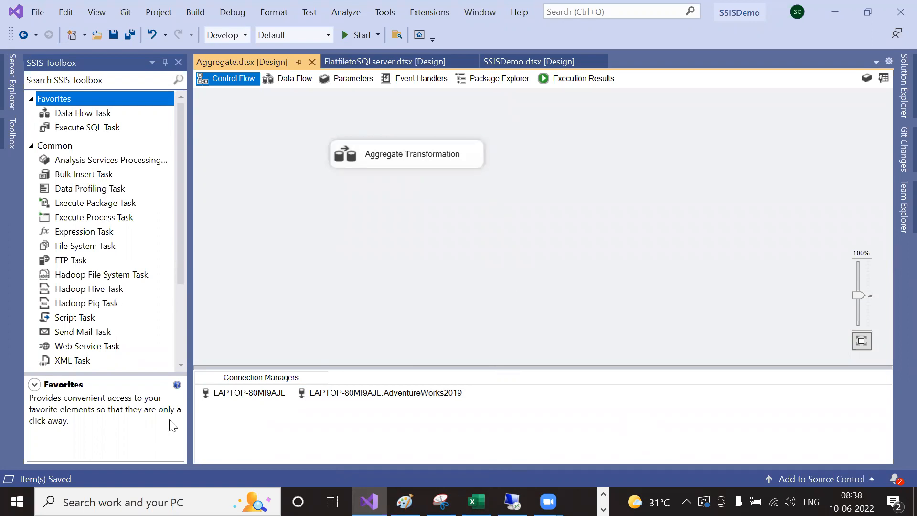